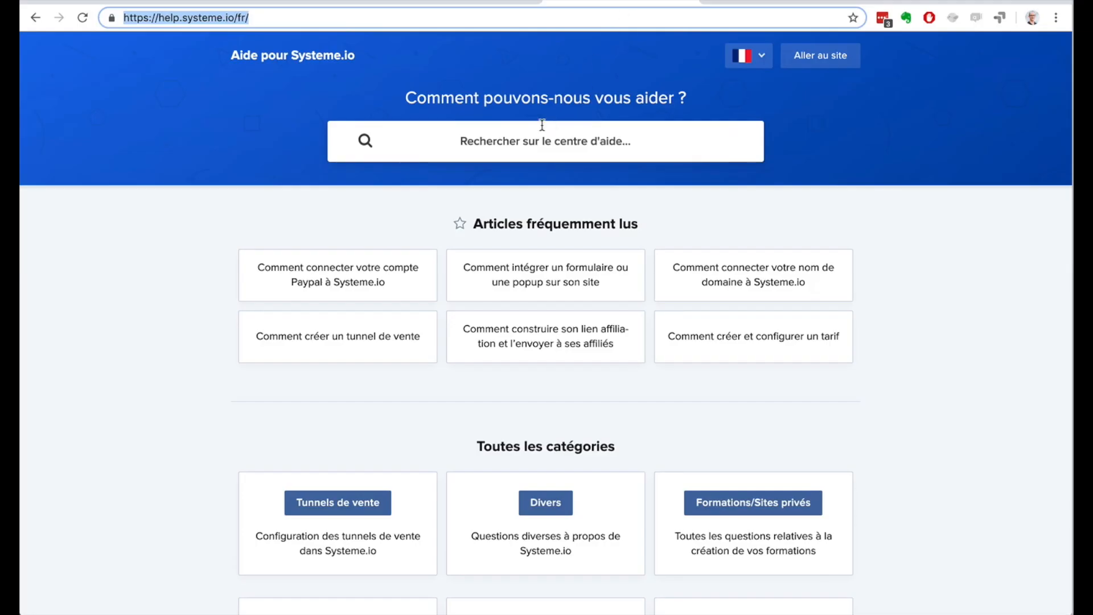
# Step: Search the help centre for "comment créer un form" and read the article "Comment créer une page de capture ou une popup"
pyautogui.click(529, 139)
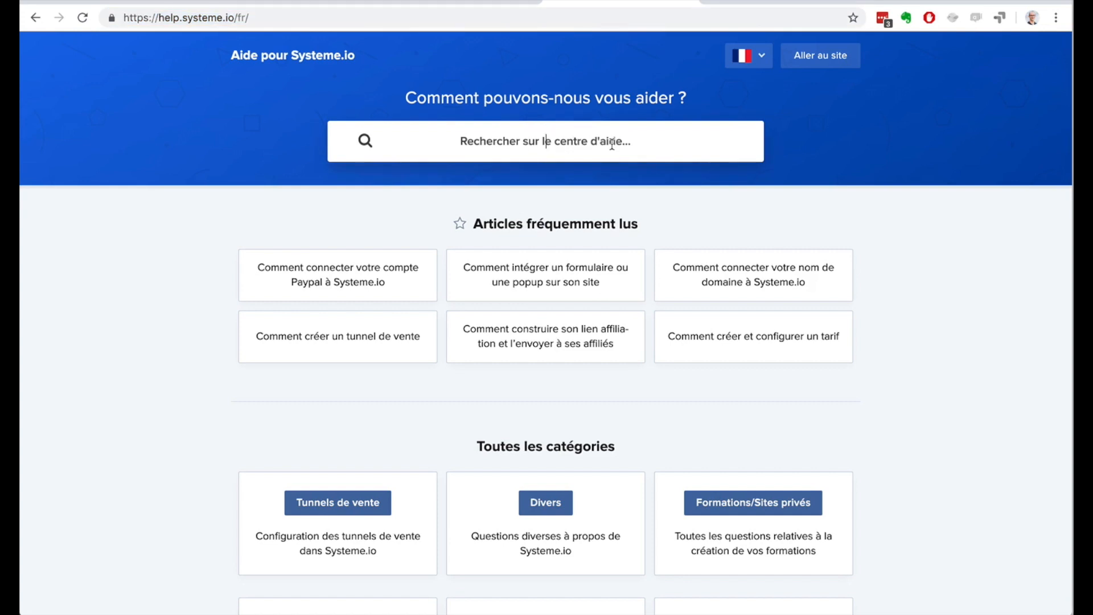
pyautogui.write('comment créer')
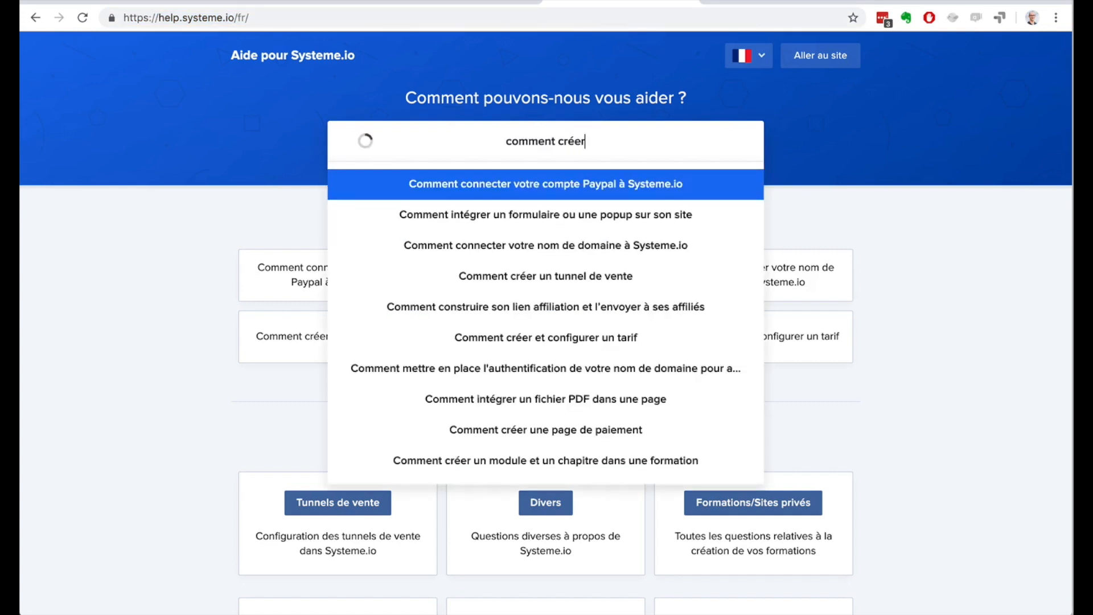
pyautogui.write(' un form')
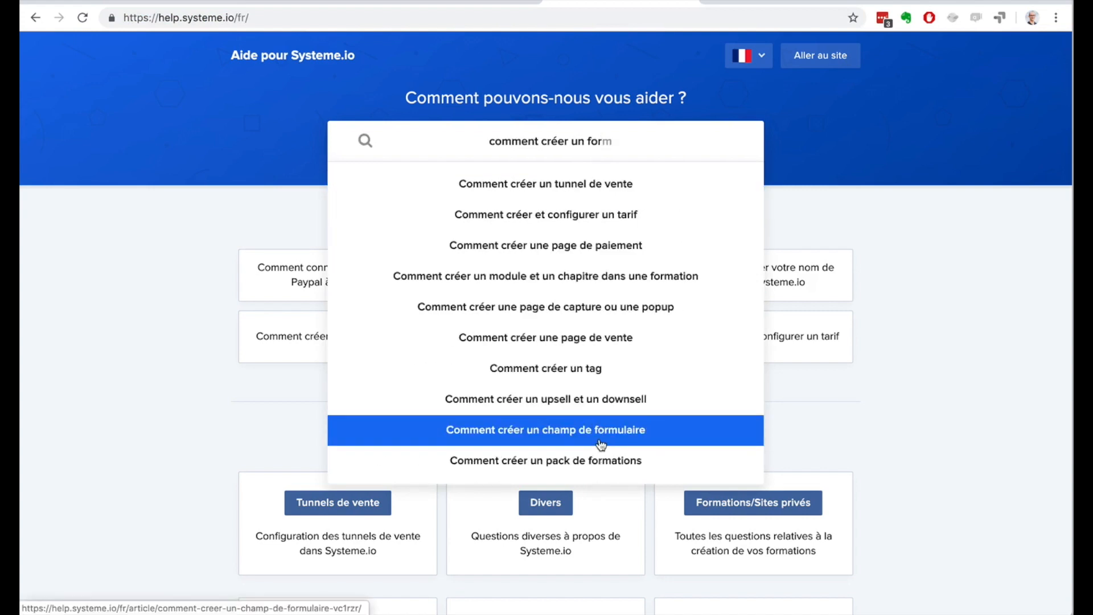
pyautogui.click(597, 318)
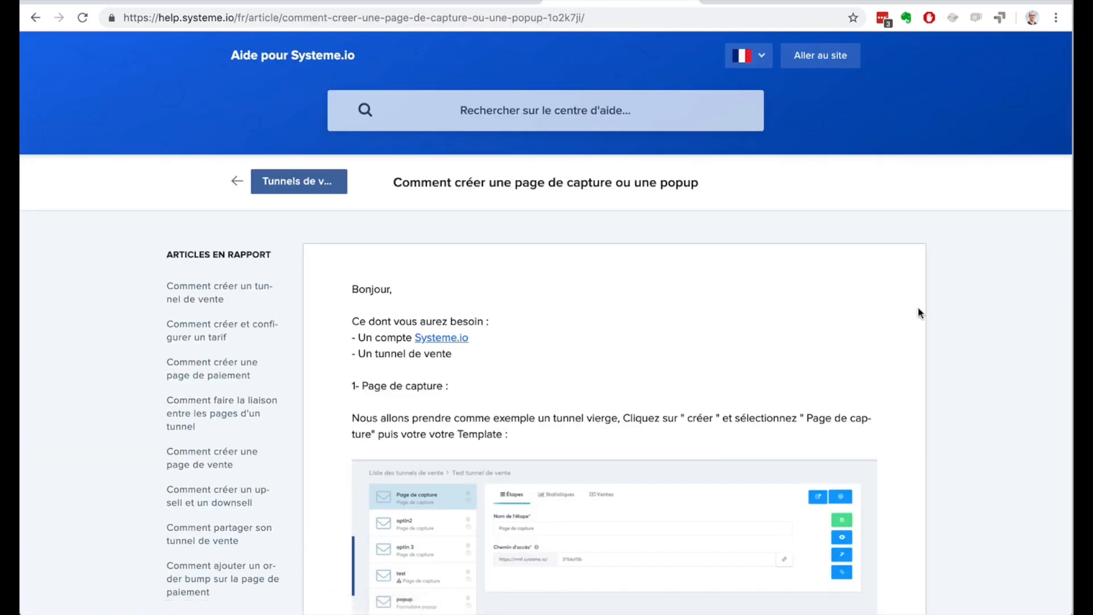
pyautogui.scroll(-5, 918, 306)
pyautogui.scroll(5, 917, 306)
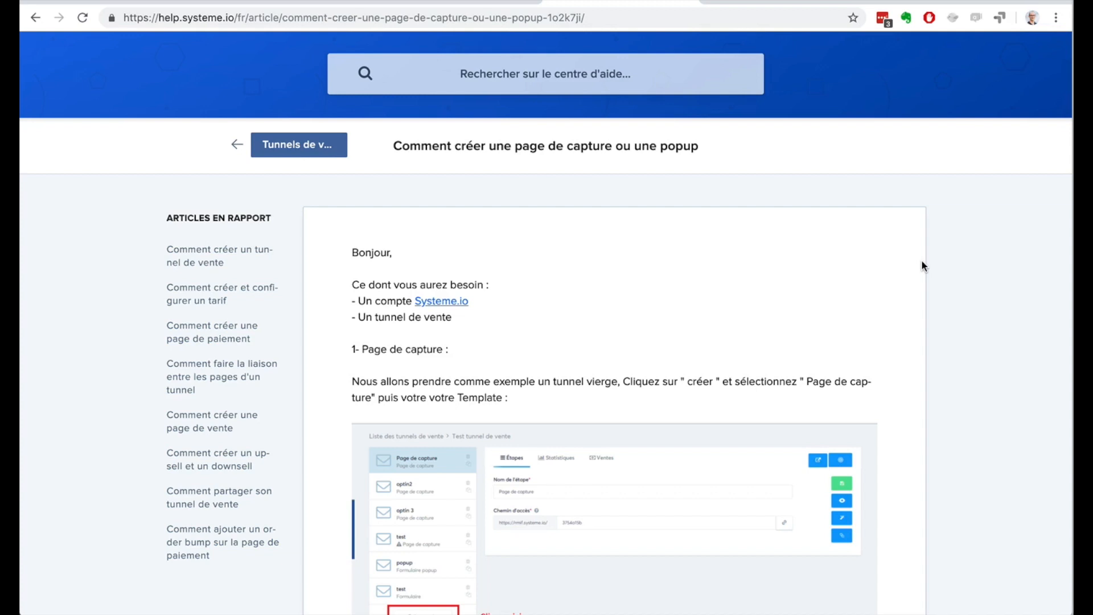
# Step: Switch to the Systeme.io dashboard and review the commission offer and affiliate links on the affiliate dashboard (Tableau de bord affilié)
pyautogui.click(934, 1)
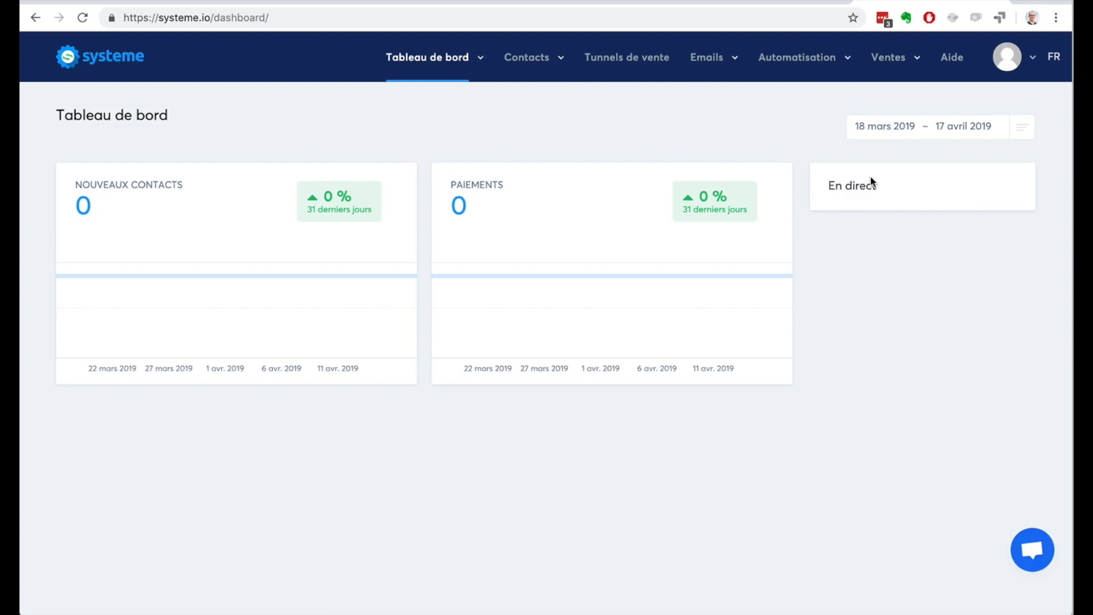
pyautogui.moveTo(479, 67)
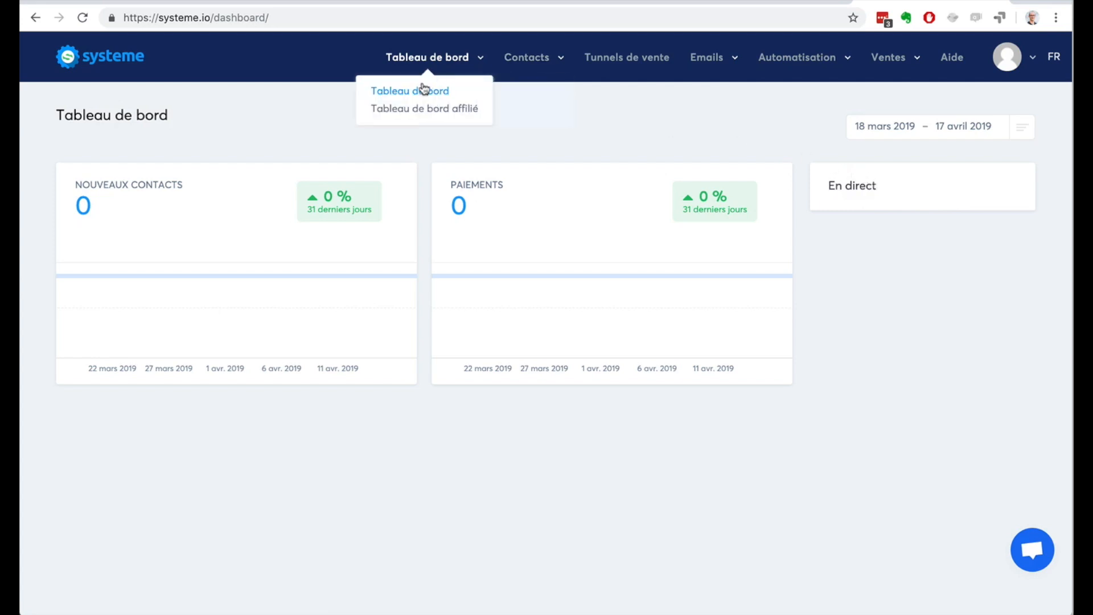
pyautogui.click(415, 113)
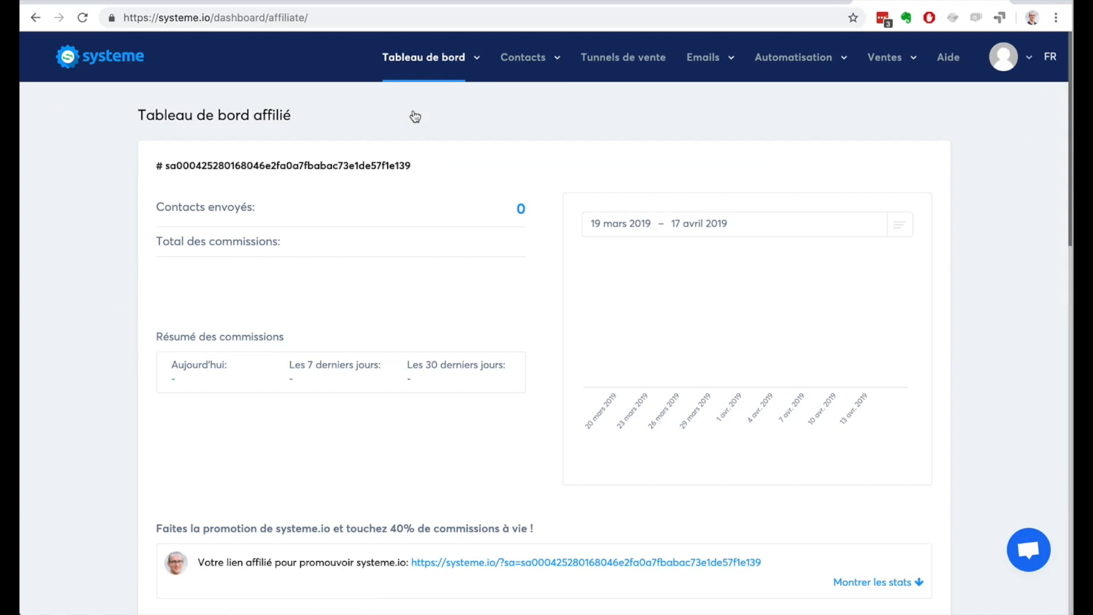
pyautogui.scroll(-5, 97, 279)
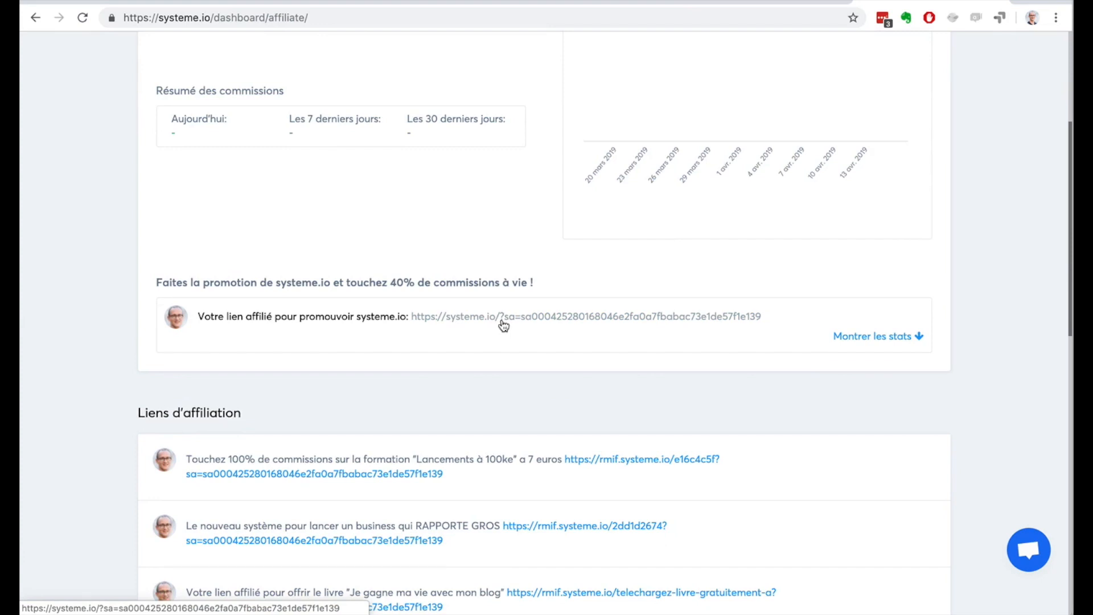
pyautogui.moveTo(387, 282); pyautogui.dragTo(537, 282)
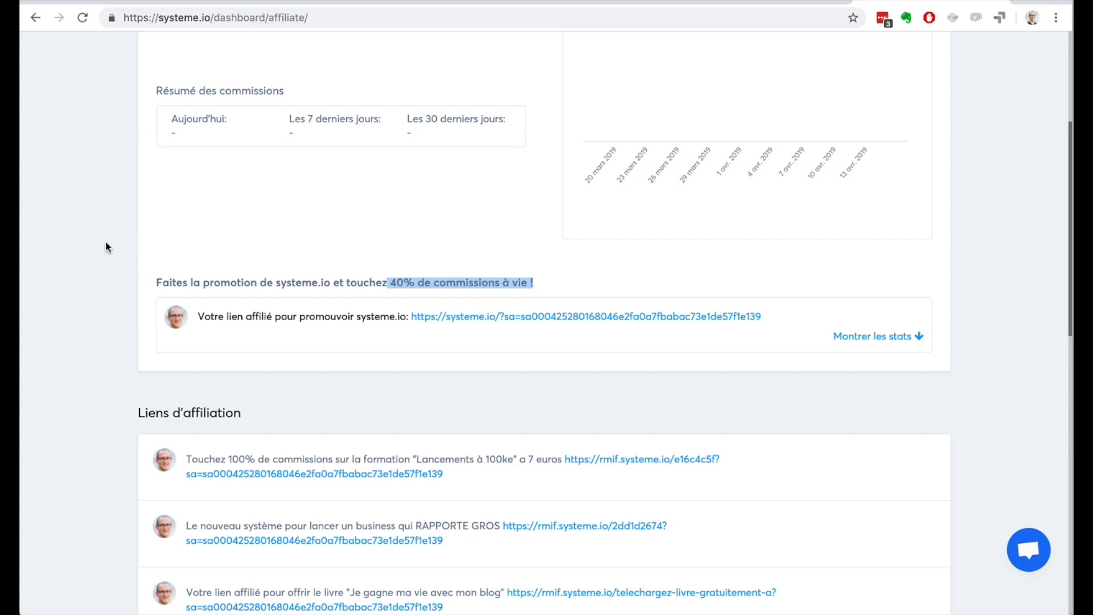
pyautogui.scroll(5, 105, 244)
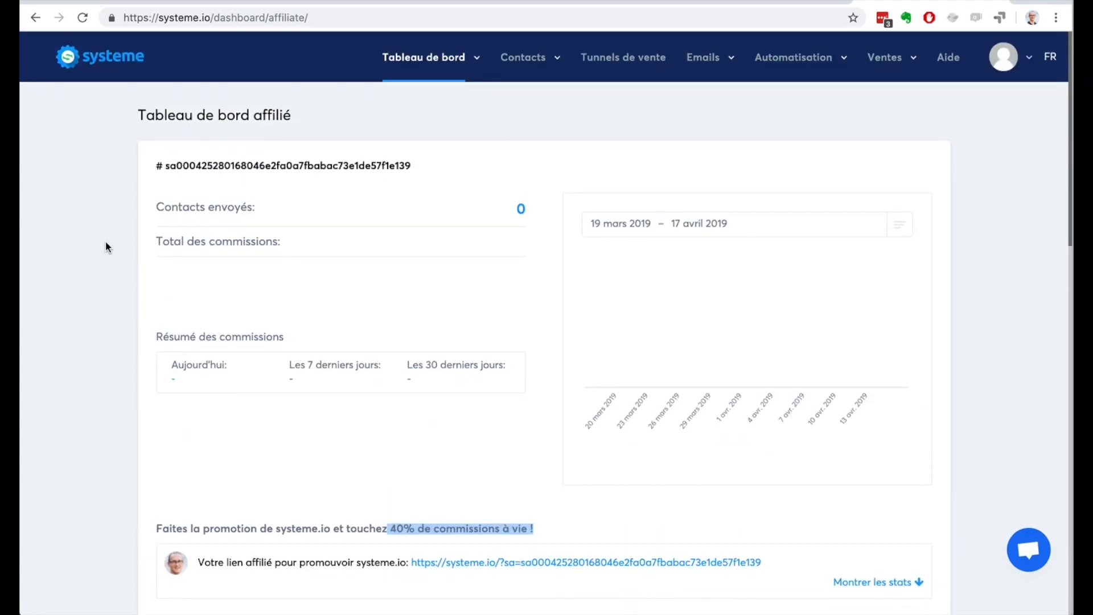
pyautogui.scroll(-7, 121, 270)
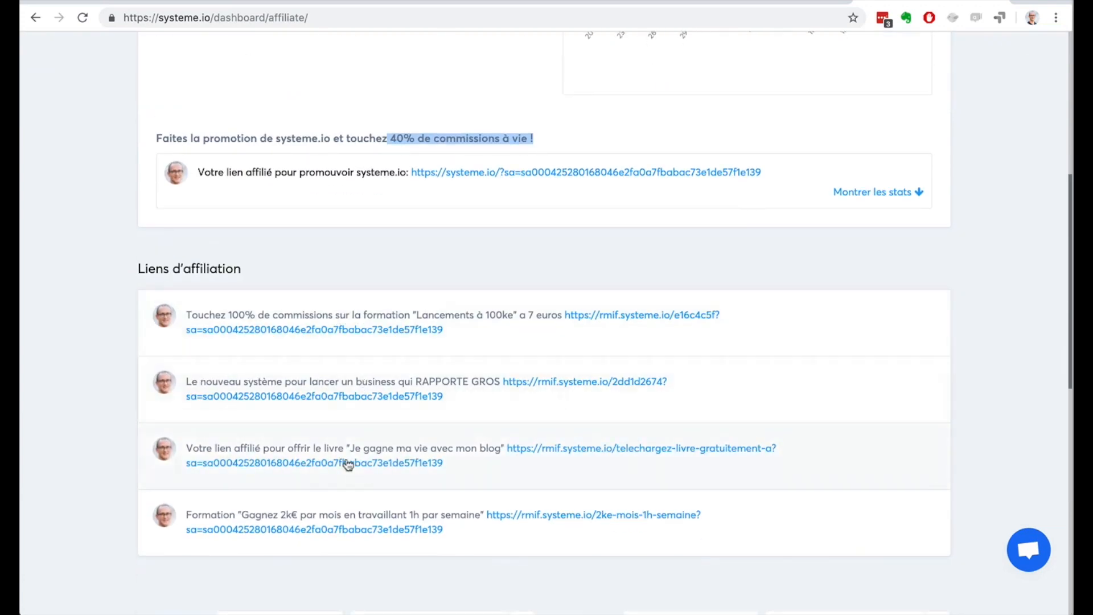
pyautogui.scroll(7, 104, 256)
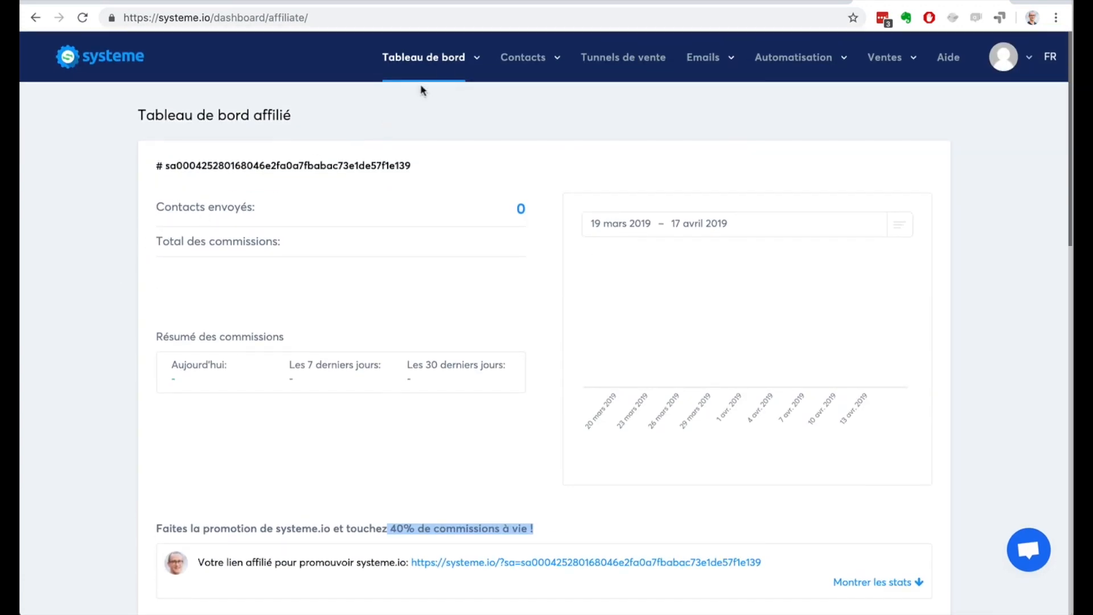
# Step: Return to the main dashboard, open the contacts list and look through its available filter criteria
pyautogui.moveTo(424, 79)
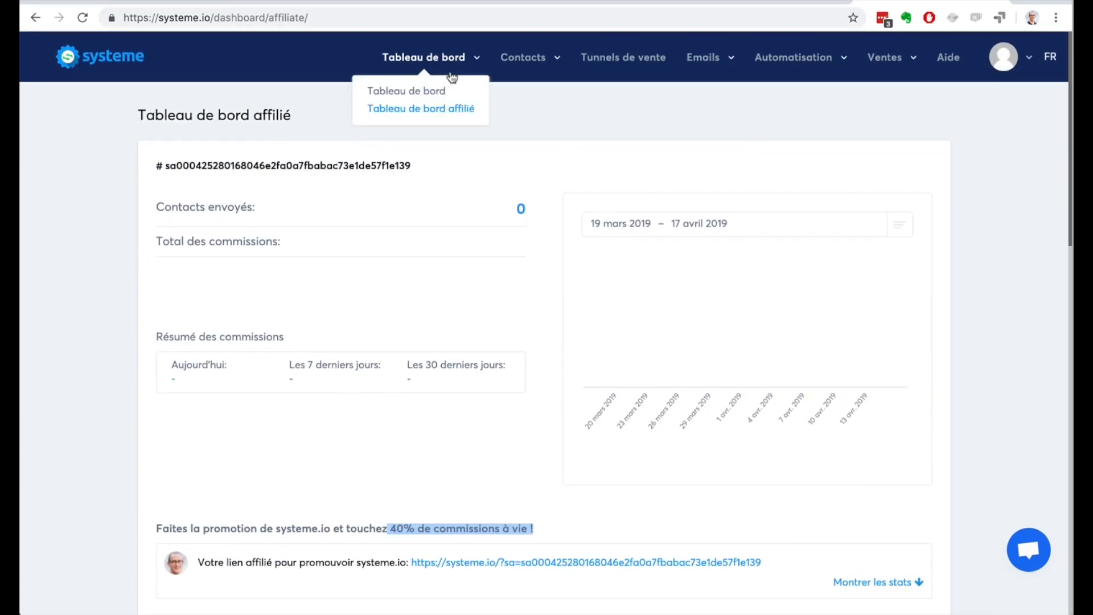
pyautogui.click(424, 93)
pyautogui.moveTo(520, 67)
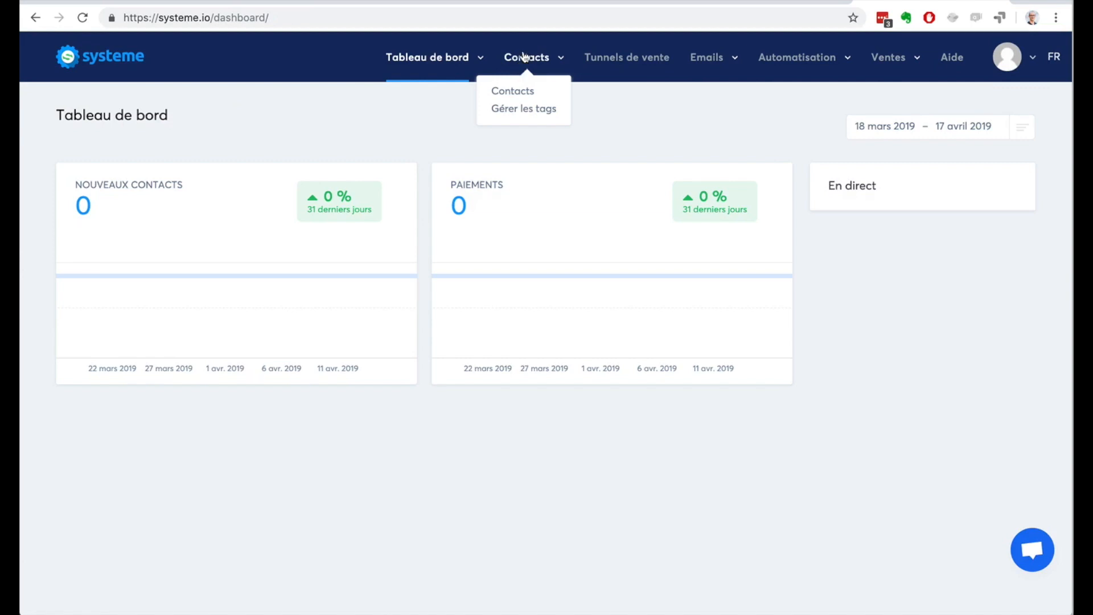
pyautogui.click(519, 91)
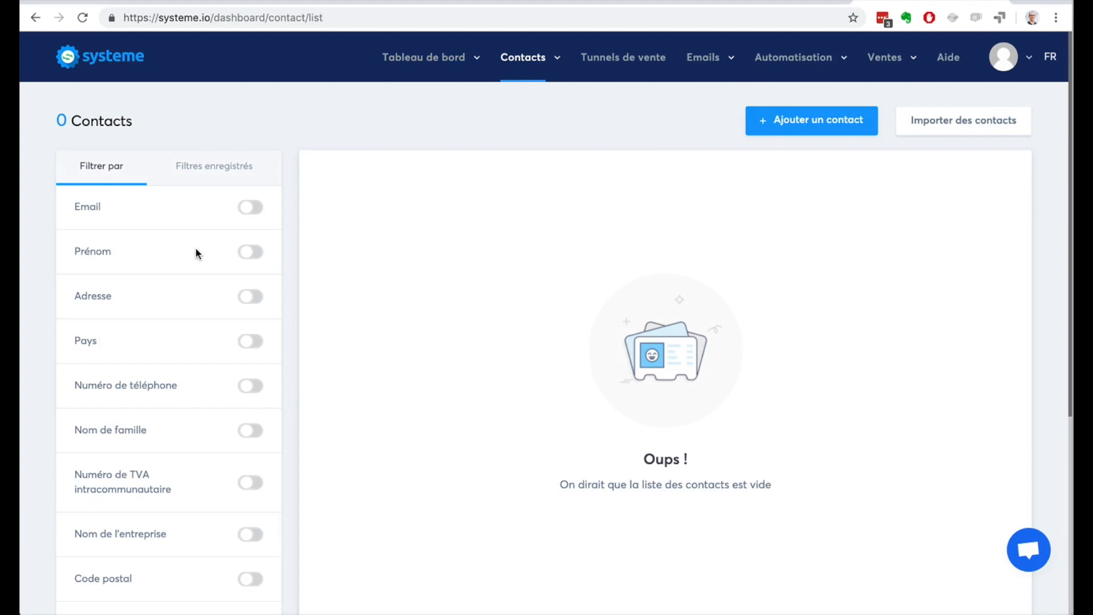
pyautogui.scroll(-5, 196, 253)
pyautogui.scroll(5, 196, 254)
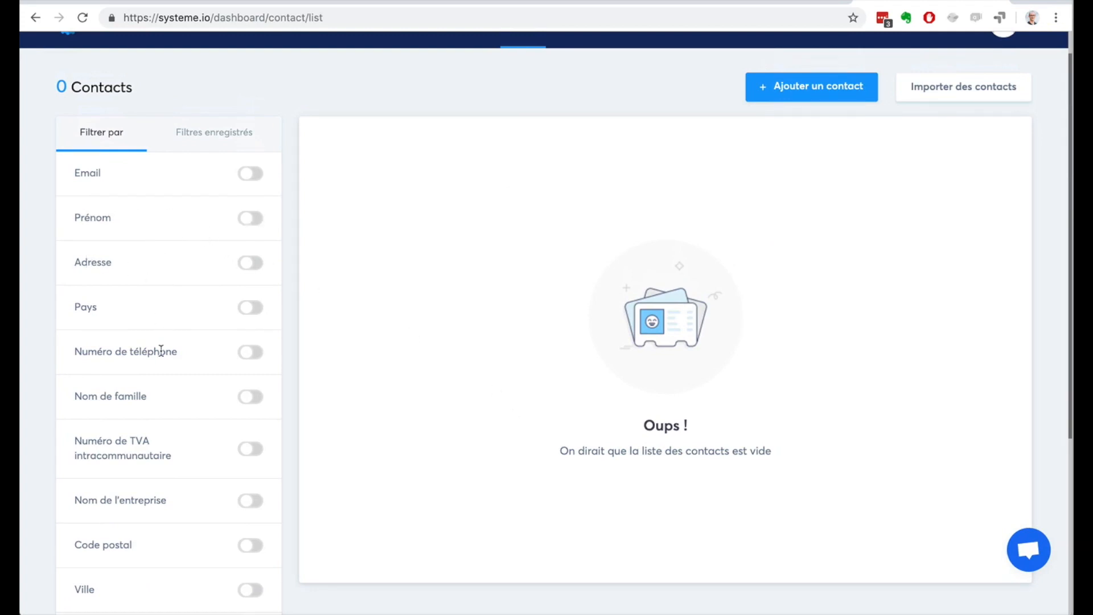
pyautogui.scroll(-4, 161, 351)
pyautogui.scroll(-1, 161, 351)
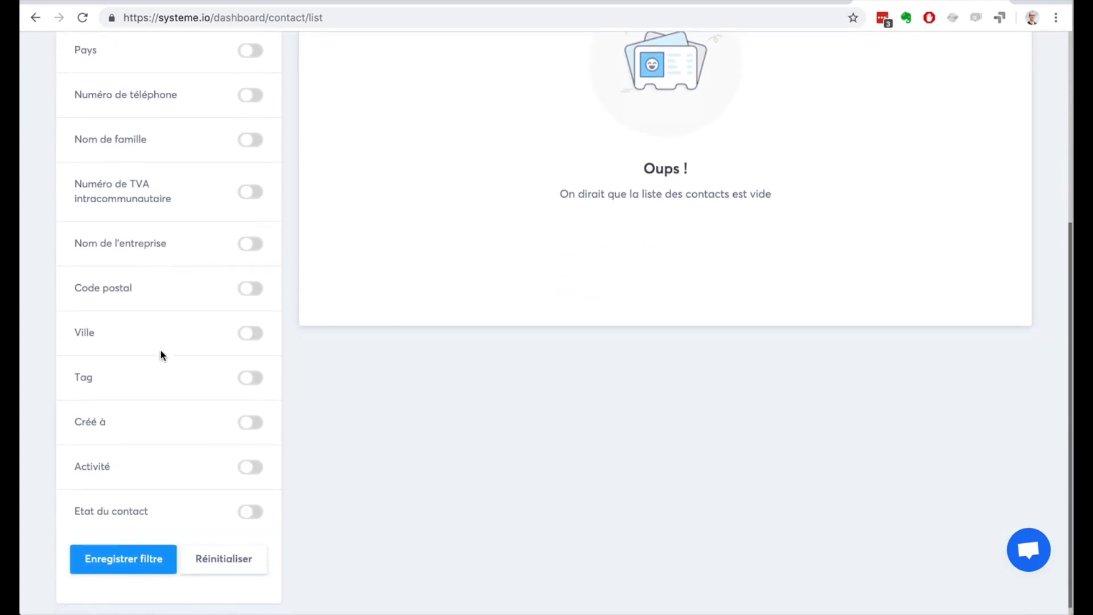
pyautogui.scroll(5, 154, 359)
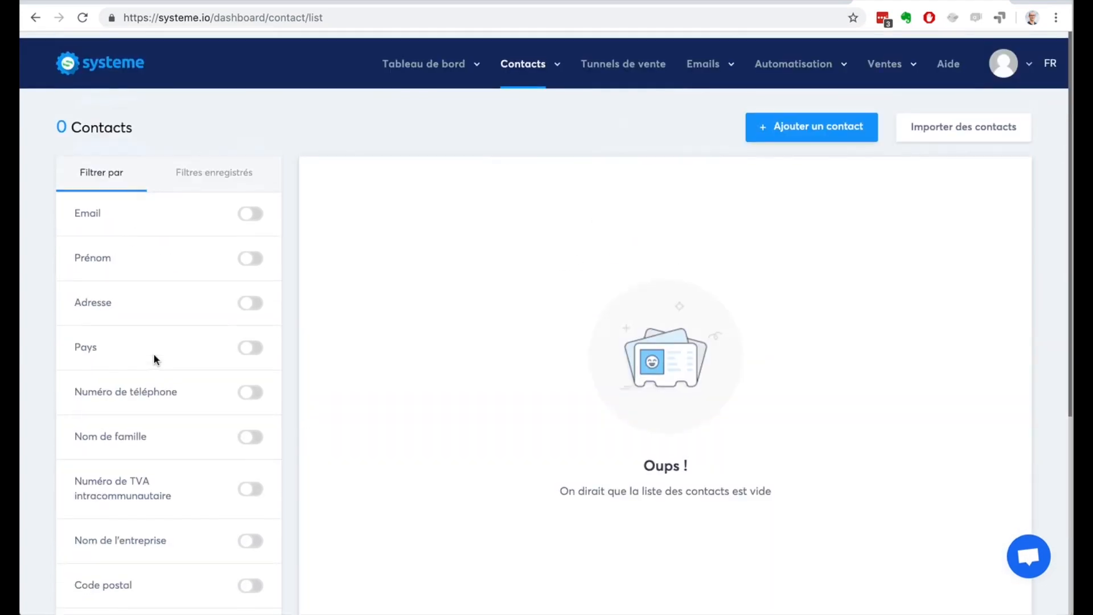
# Step: View the tag management page (Gérer les tags) and the sales funnels list (Tunnels de vente)
pyautogui.moveTo(519, 68)
pyautogui.click(524, 109)
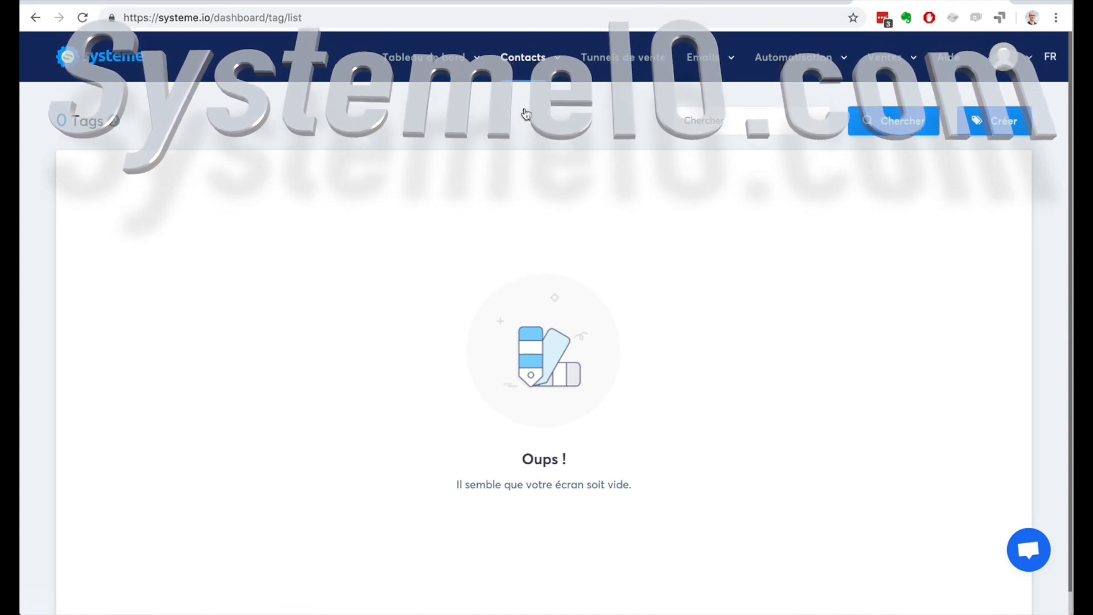
pyautogui.click(647, 60)
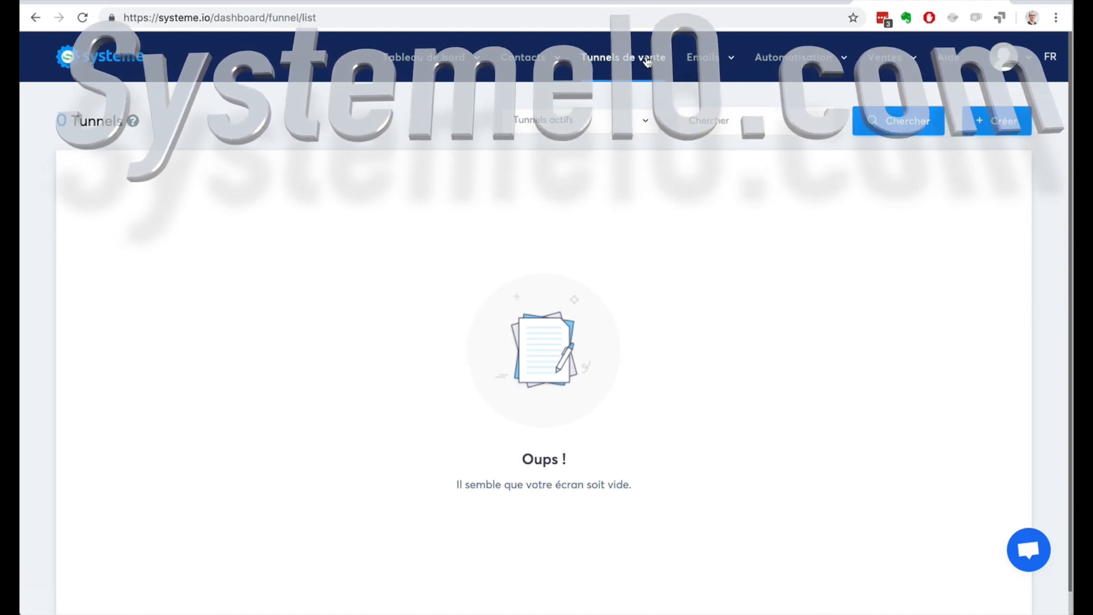
# Step: Open the email statistics and look over the charts for sent emails, opens, spam and bounces
pyautogui.moveTo(700, 66)
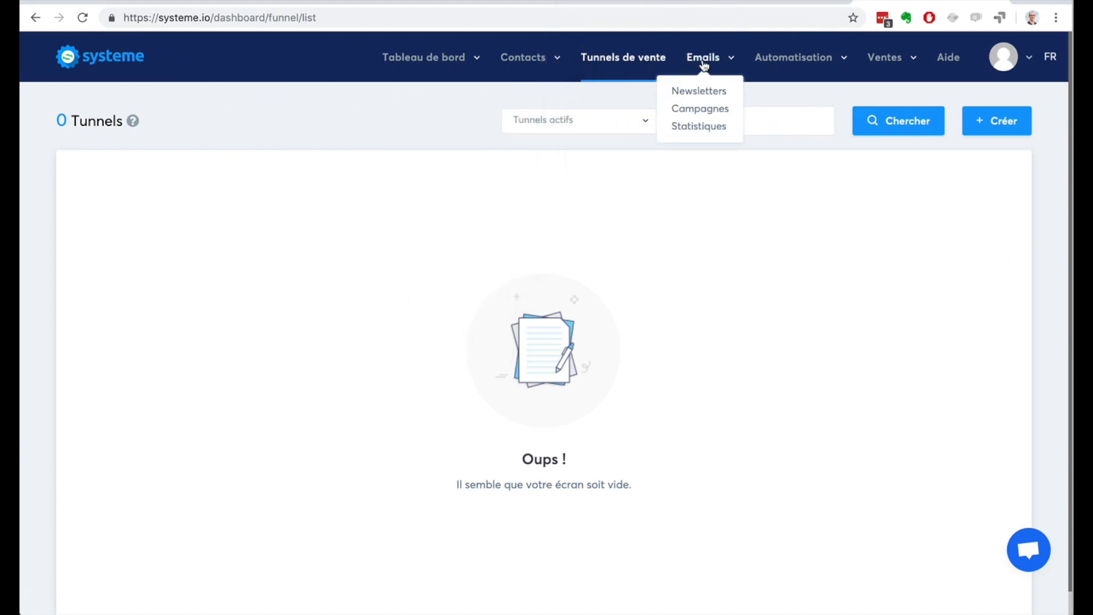
pyautogui.click(700, 126)
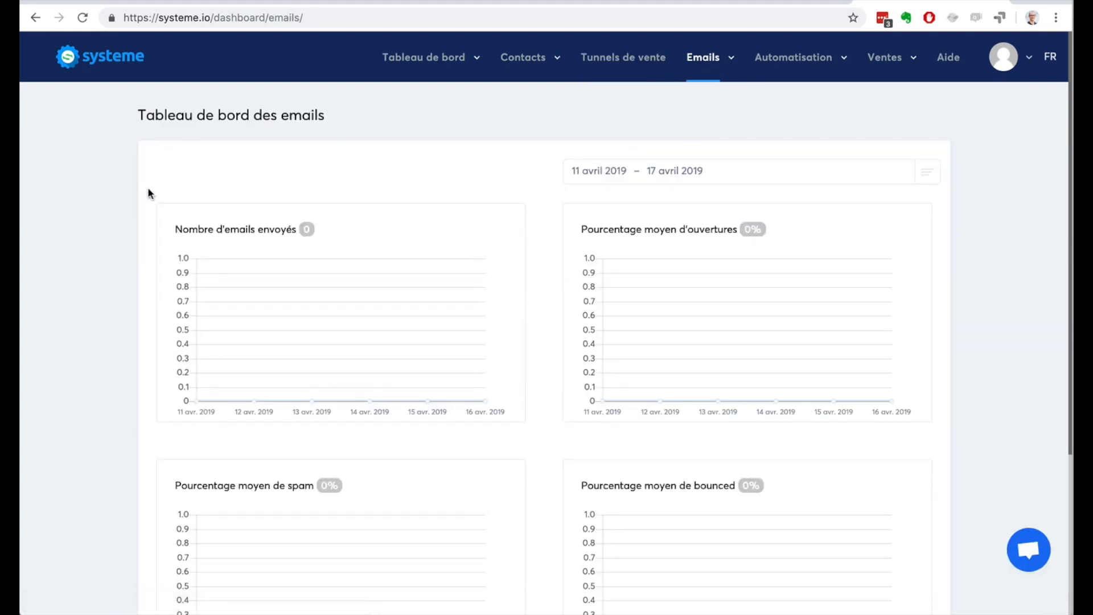
pyautogui.scroll(-4, 142, 210)
pyautogui.scroll(4, 142, 211)
# Step: View the automation rules list (Règles) and the workflow editor (Editeur de workflows)
pyautogui.moveTo(802, 65)
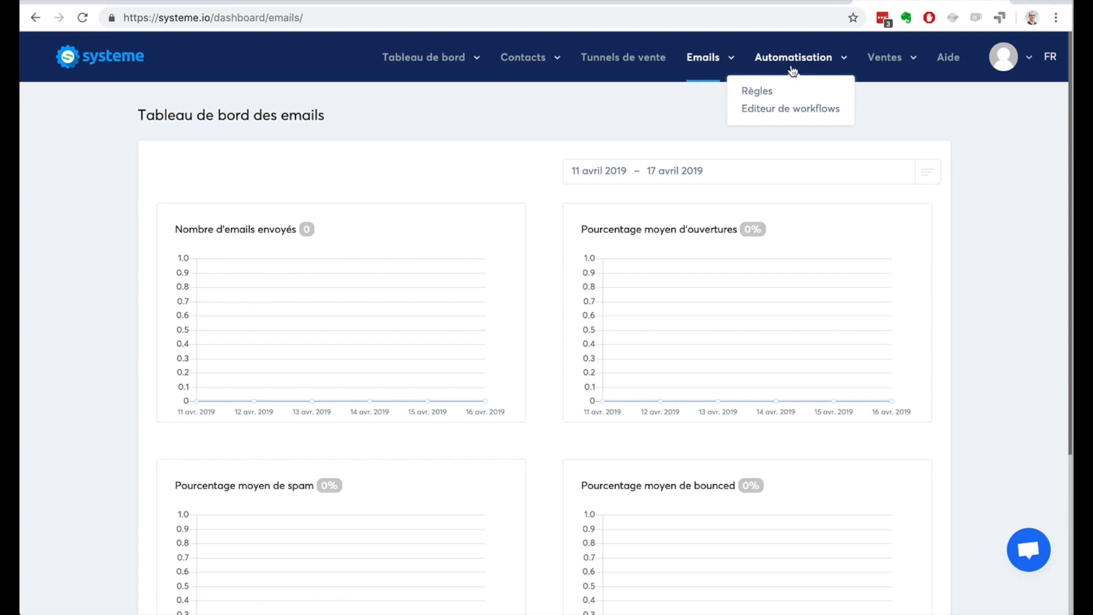
pyautogui.click(756, 91)
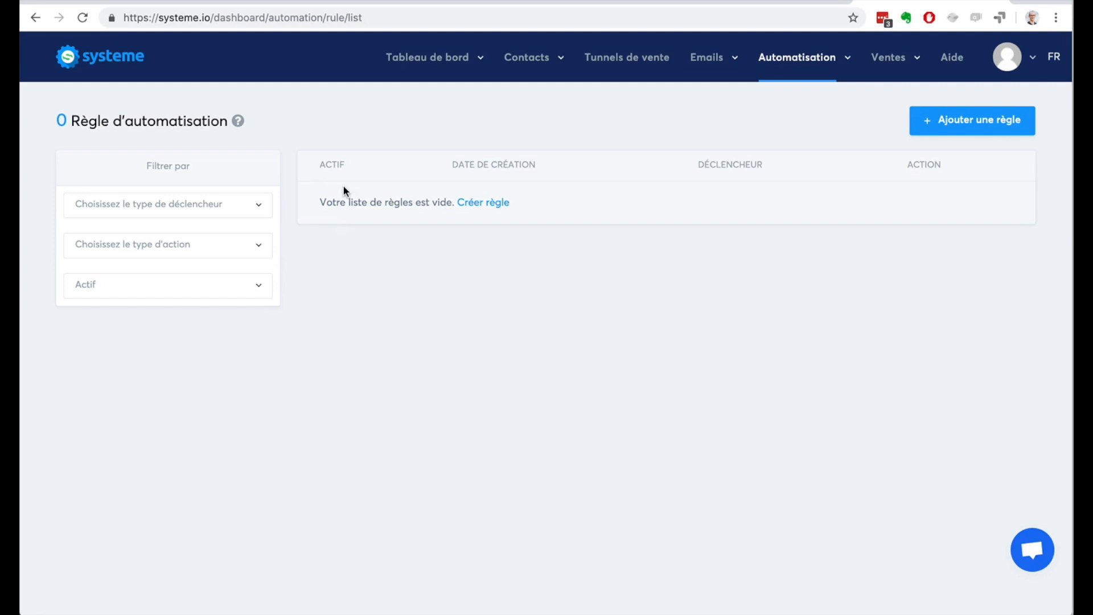
pyautogui.moveTo(806, 58)
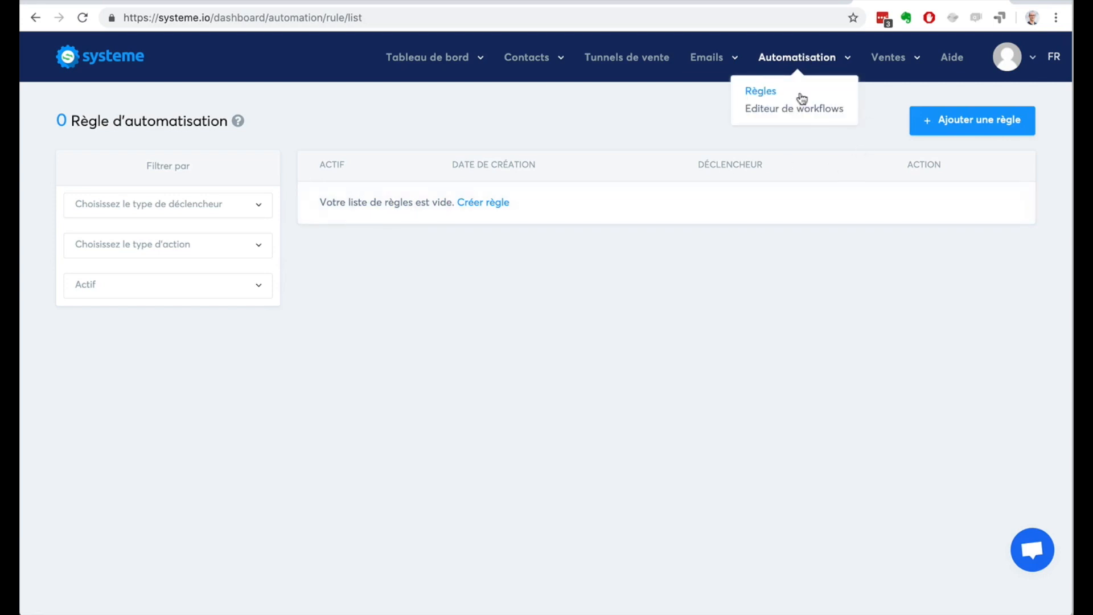
pyautogui.click(795, 110)
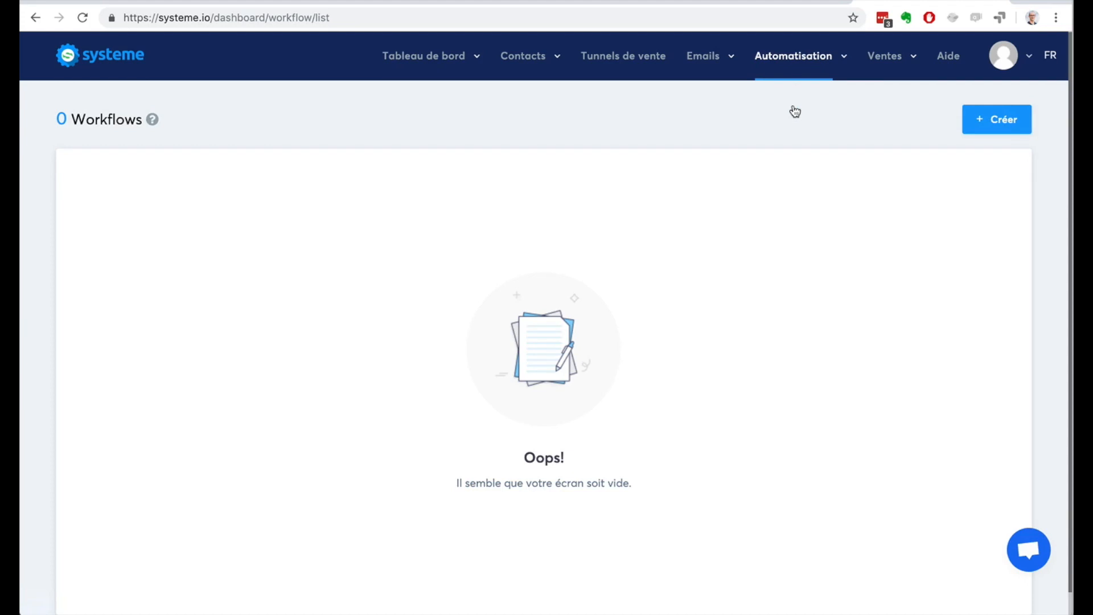
# Step: View the sales section's product list (Produits) and discount coupons page (Bons de réduction)
pyautogui.moveTo(898, 55)
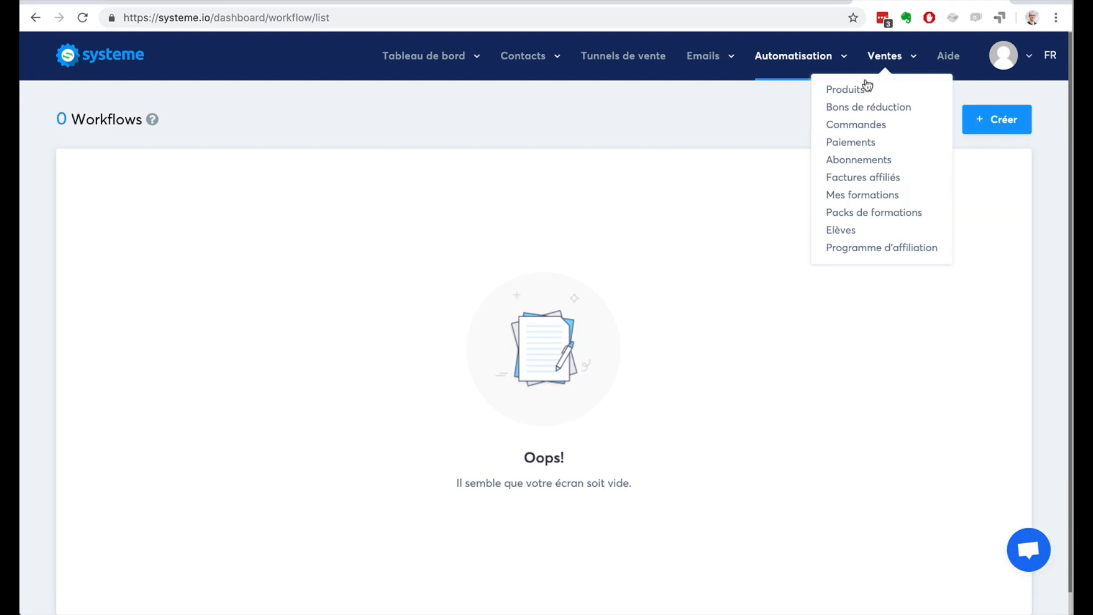
pyautogui.click(848, 94)
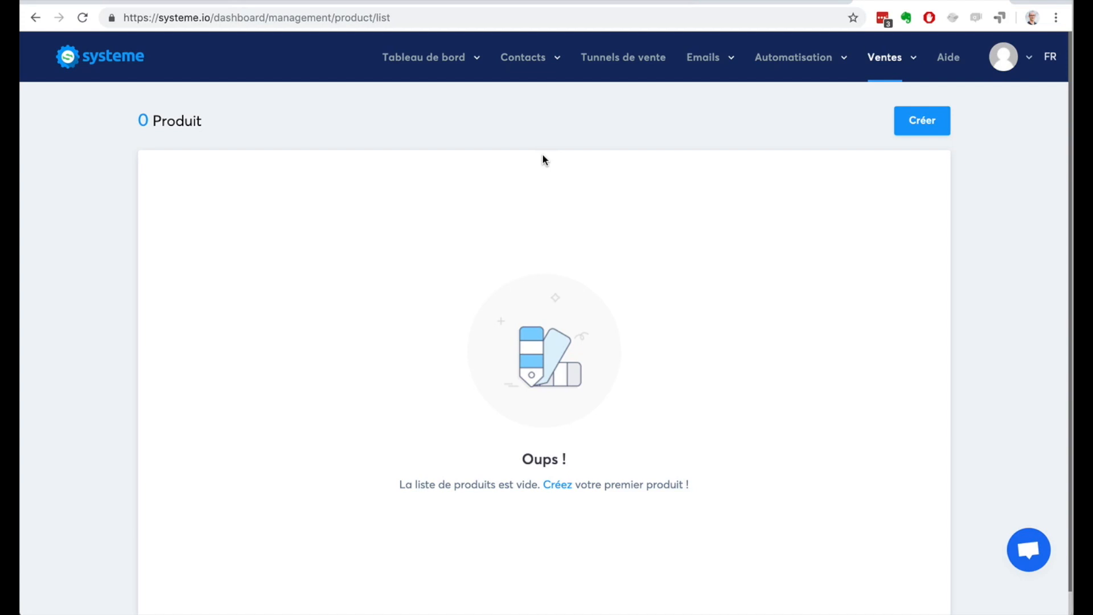
pyautogui.click(902, 69)
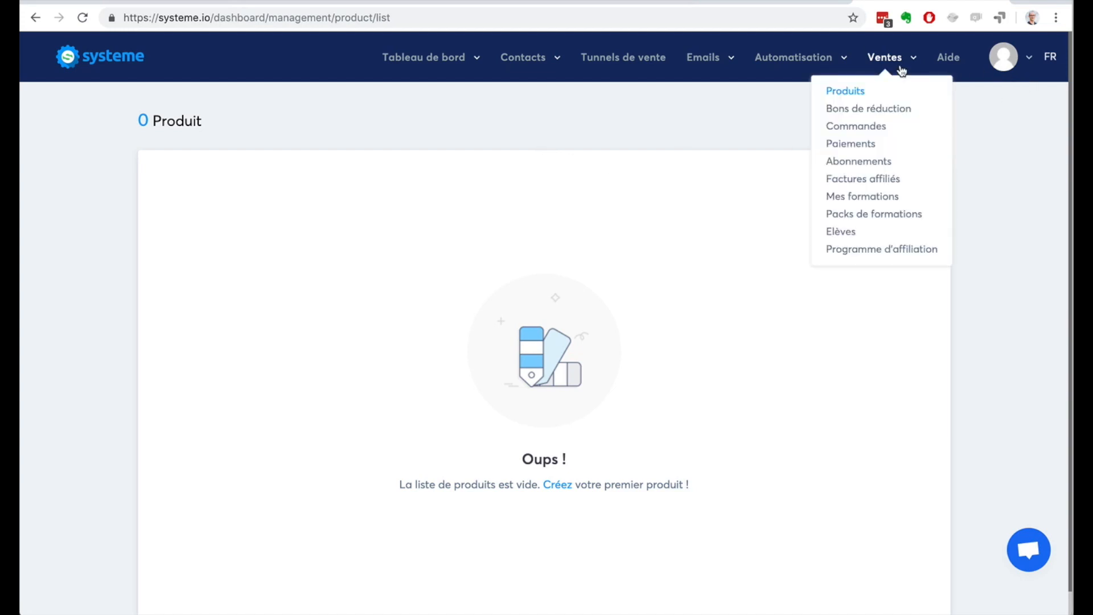
pyautogui.click(893, 110)
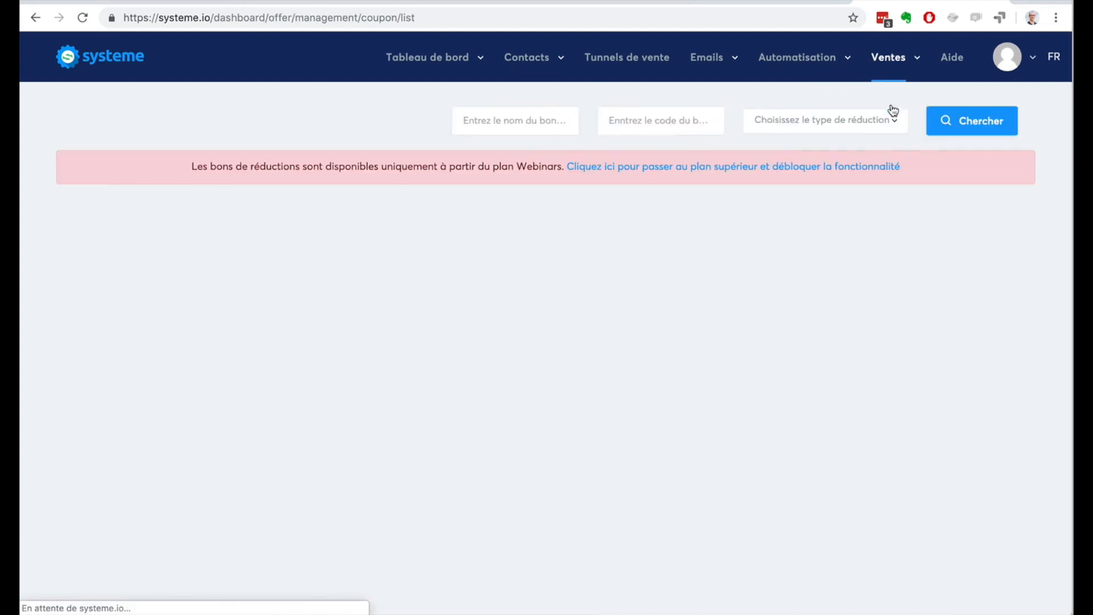
# Step: View the sales section's orders list (Commandes) and payments list (Paiements)
pyautogui.click(884, 68)
pyautogui.click(868, 125)
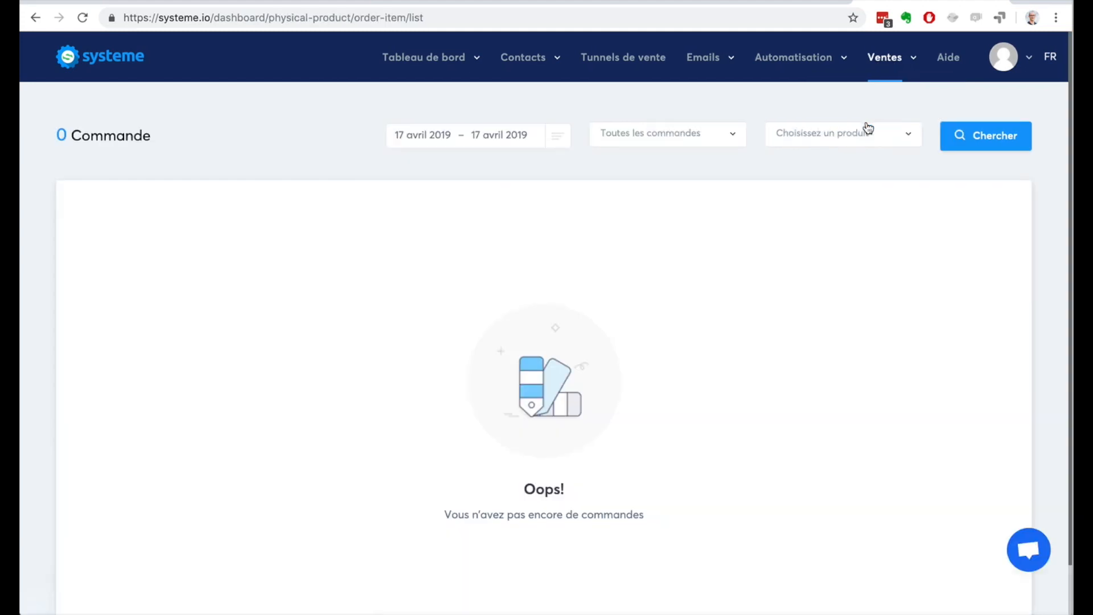
pyautogui.click(879, 68)
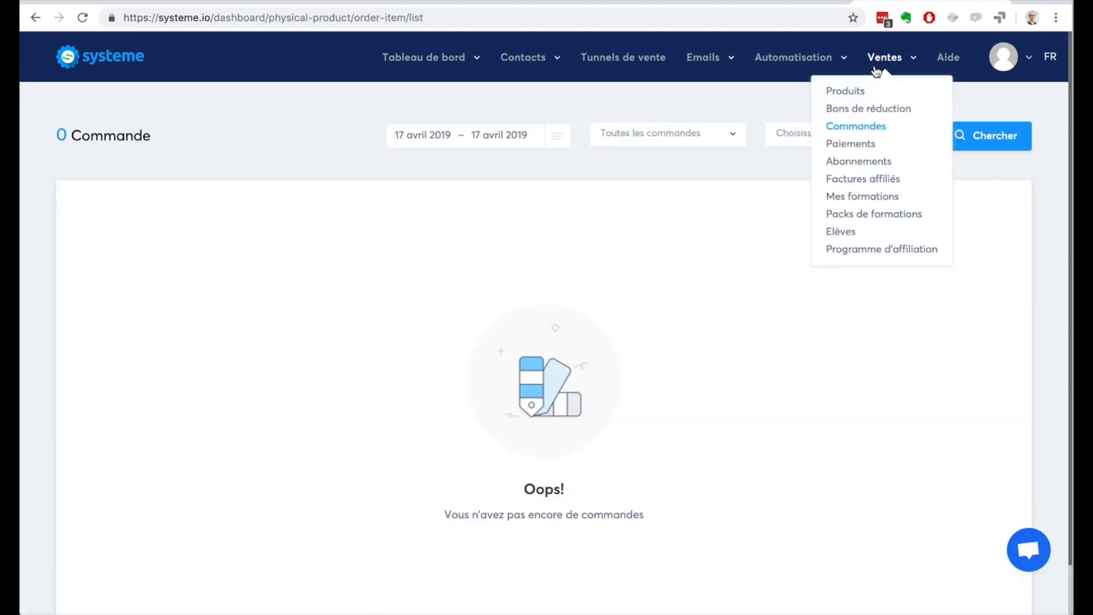
pyautogui.click(858, 145)
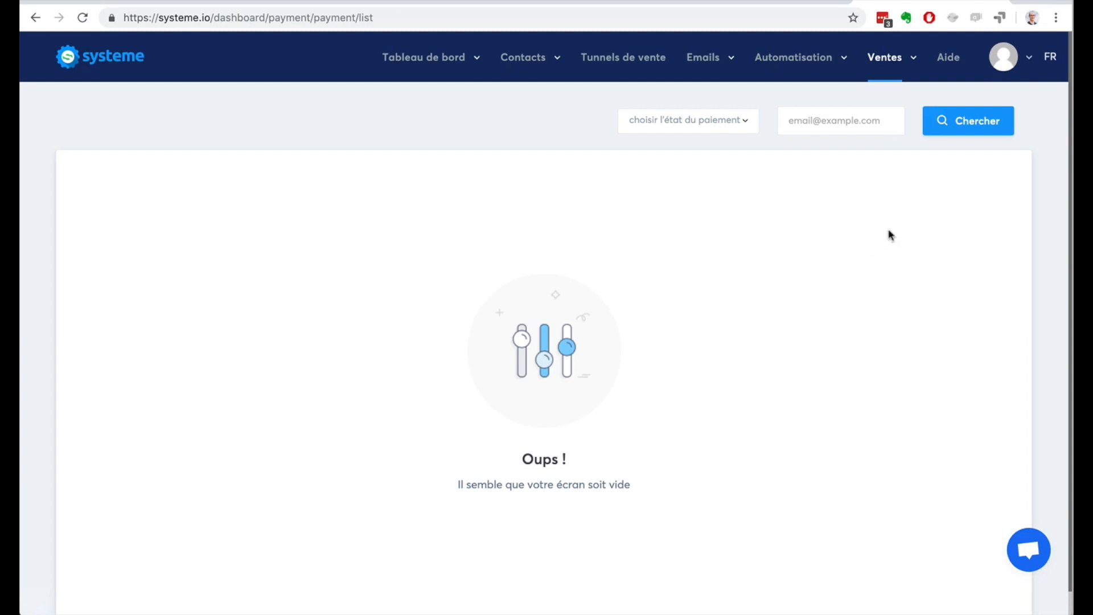
# Step: View the sales section's subscriptions list (Abonnements) and affiliate invoices page (Factures affiliés)
pyautogui.moveTo(887, 64)
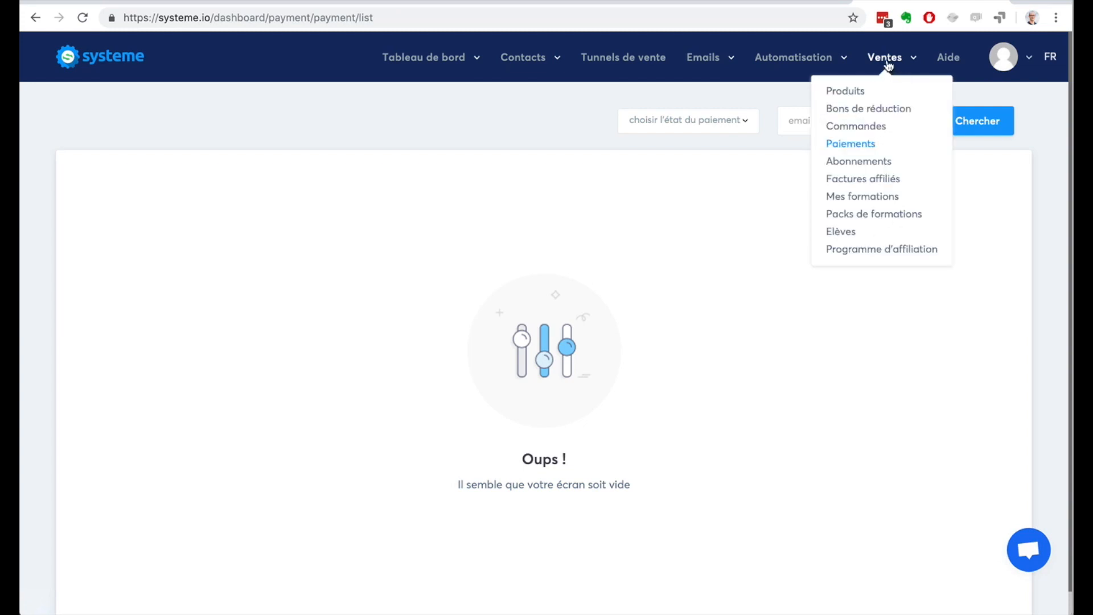
pyautogui.click(861, 163)
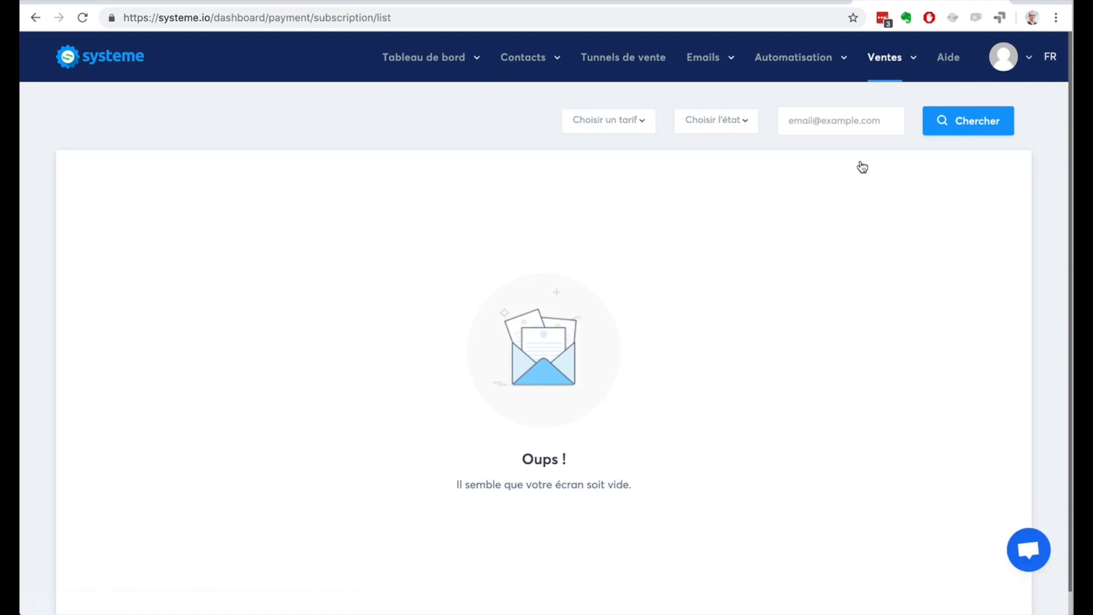
pyautogui.moveTo(878, 67)
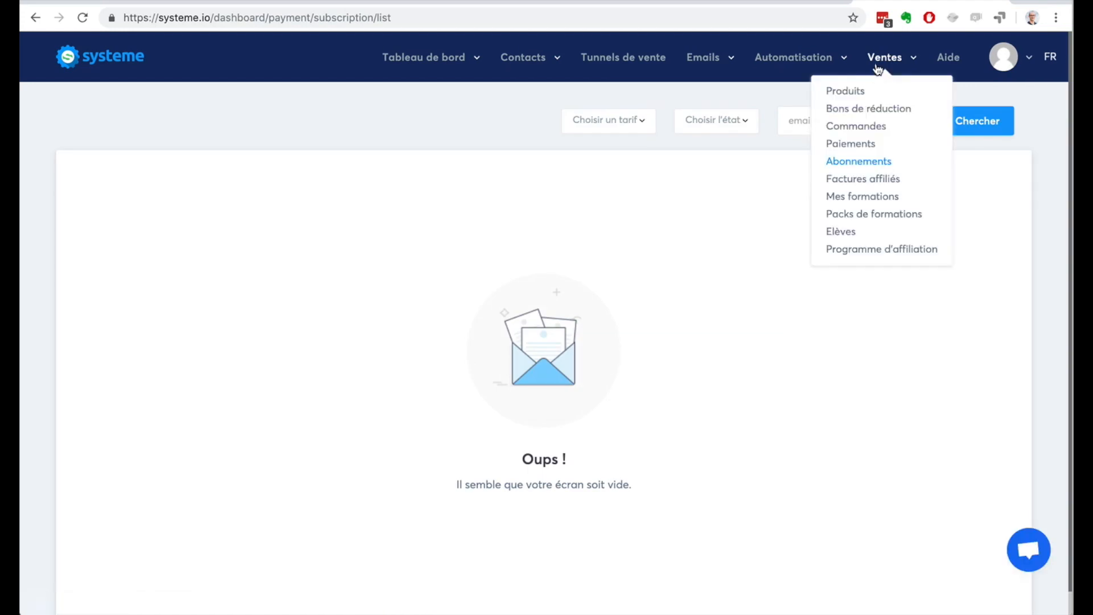
pyautogui.click(878, 180)
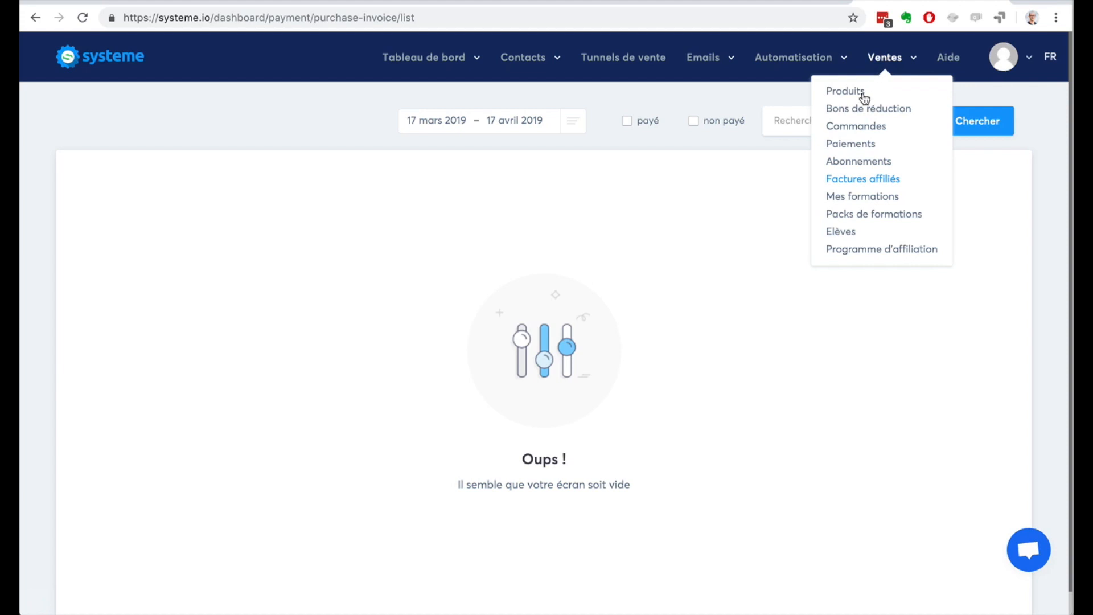
# Step: View the sales section's courses list (Mes formations) and course bundles page (Packs de formations)
pyautogui.click(858, 200)
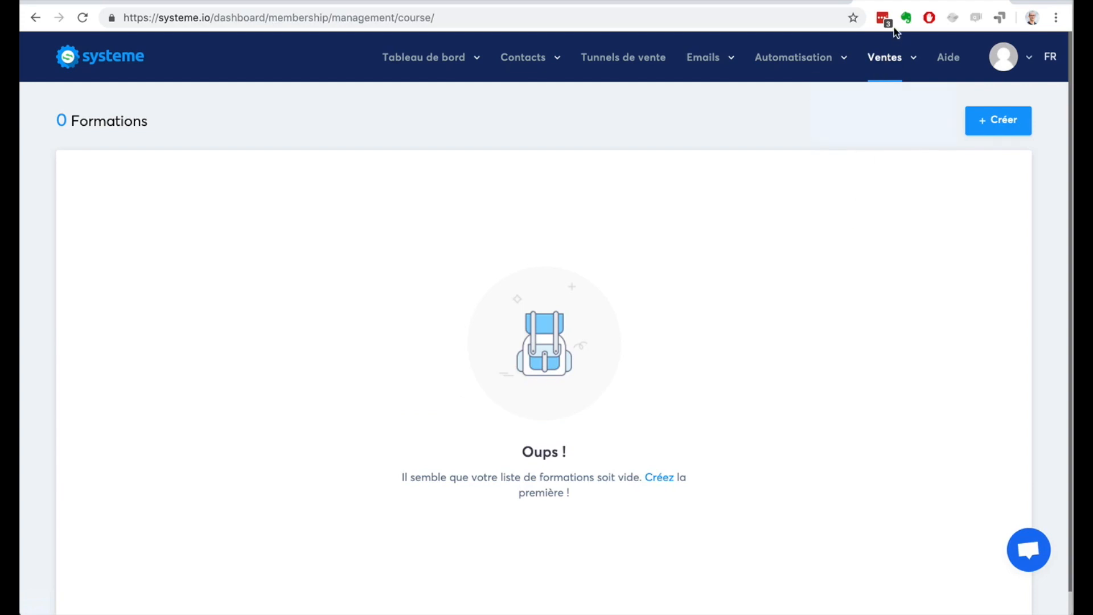
pyautogui.moveTo(886, 57)
pyautogui.click(872, 215)
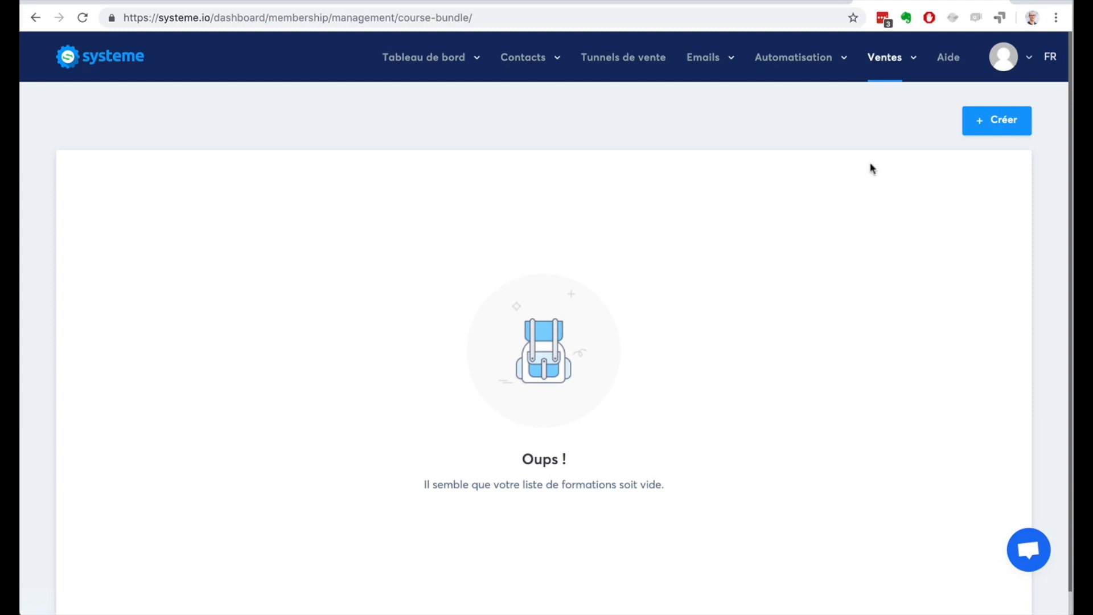
# Step: View the students list (Elèves) and the affiliate programme dashboard (Programme d'affiliation)
pyautogui.moveTo(877, 73)
pyautogui.click(841, 232)
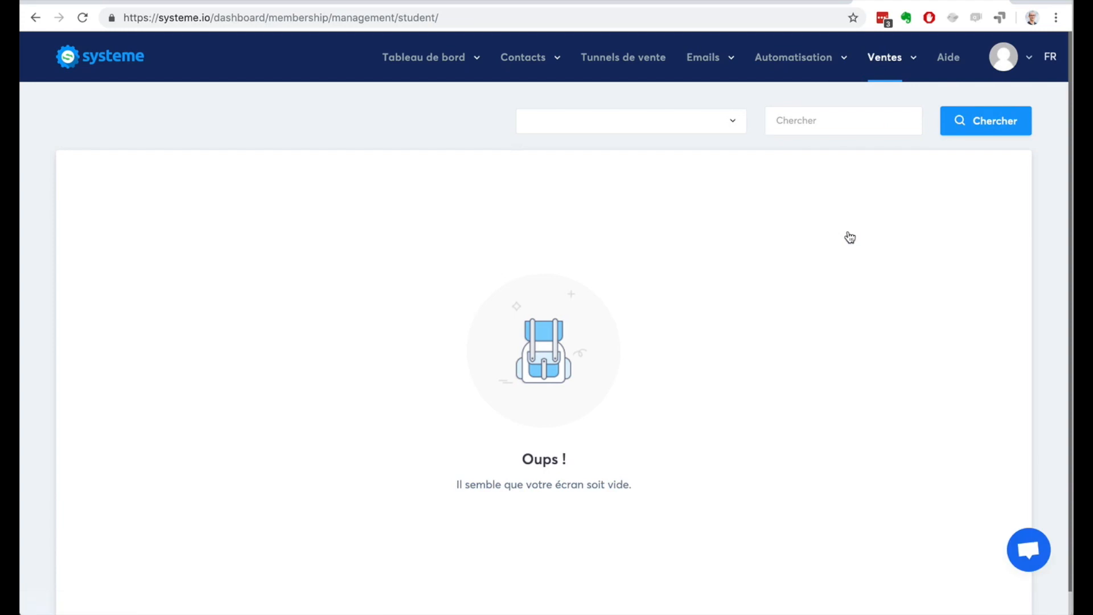
pyautogui.moveTo(882, 60)
pyautogui.click(875, 250)
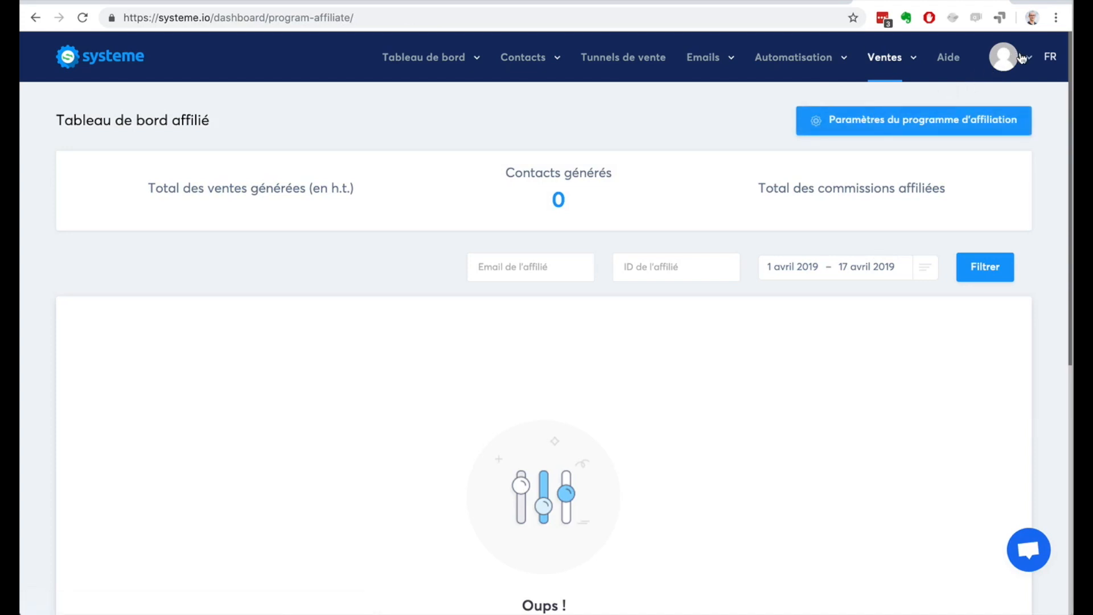
pyautogui.moveTo(1022, 58)
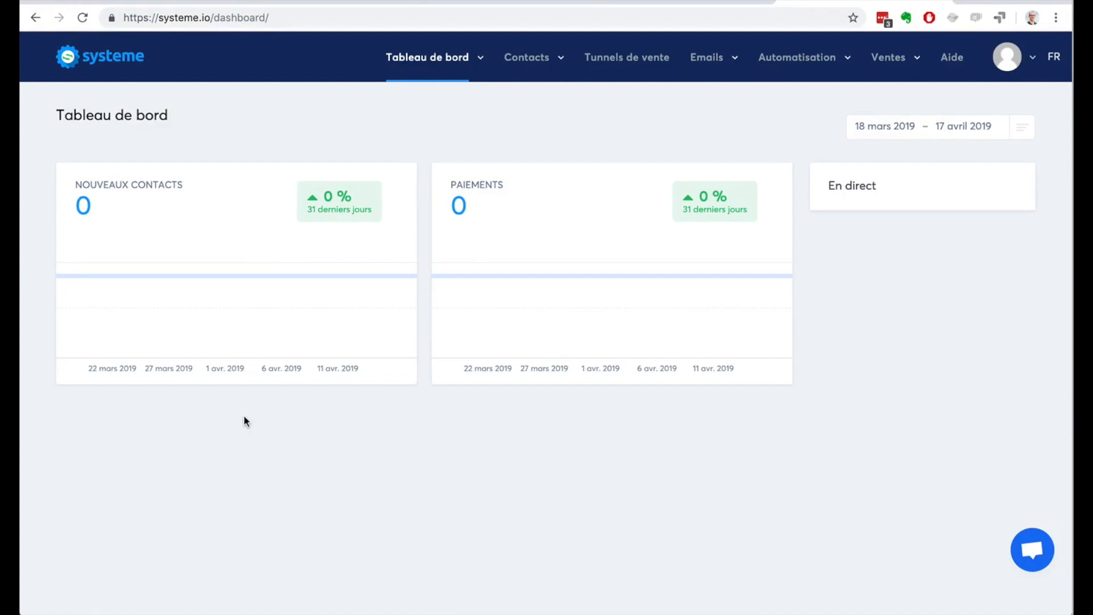
# Step: Open the contact tag management page and create a tag named "Prospects-Youtube"
pyautogui.moveTo(527, 58)
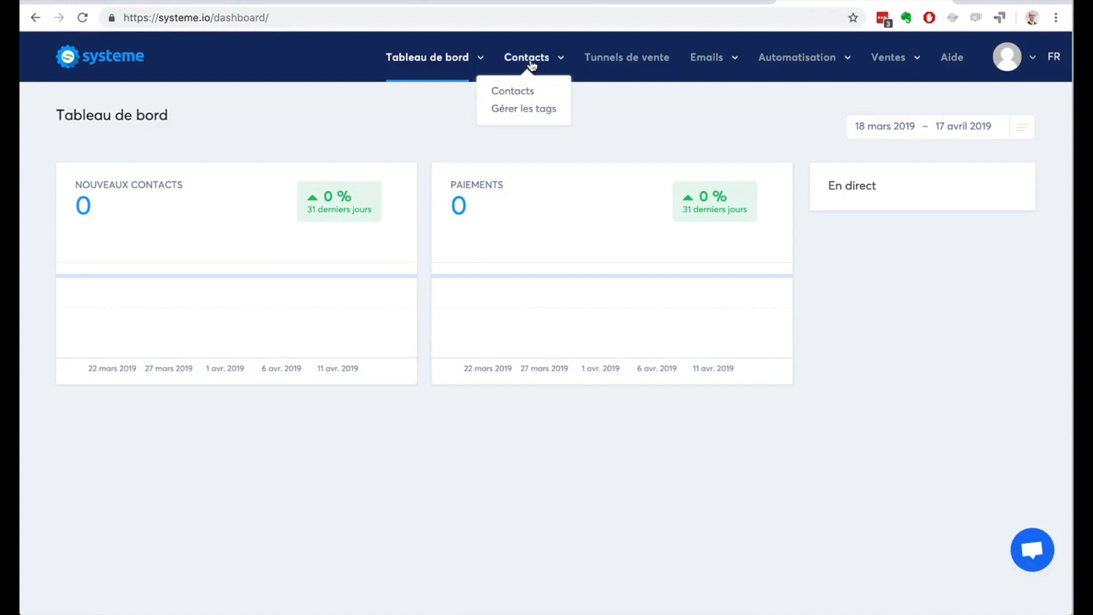
pyautogui.click(527, 110)
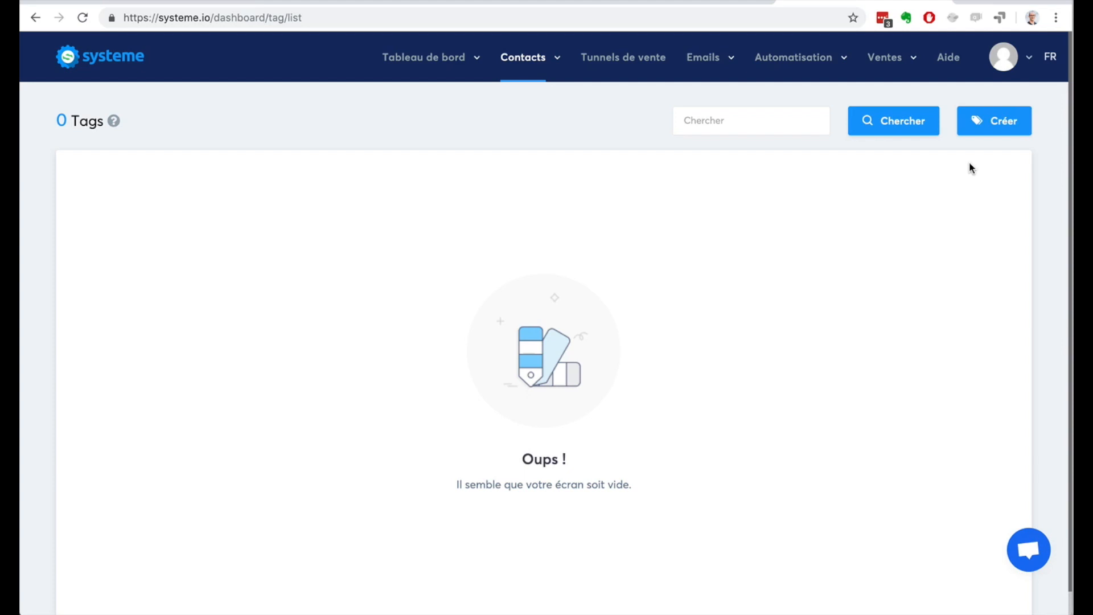
pyautogui.click(992, 122)
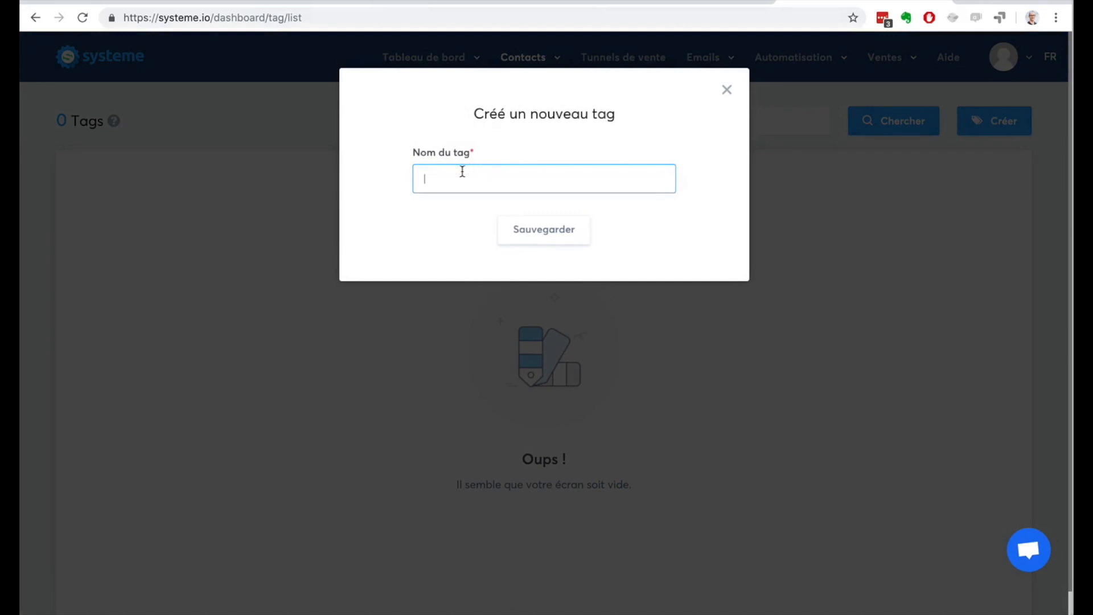
pyautogui.write('Prospects')
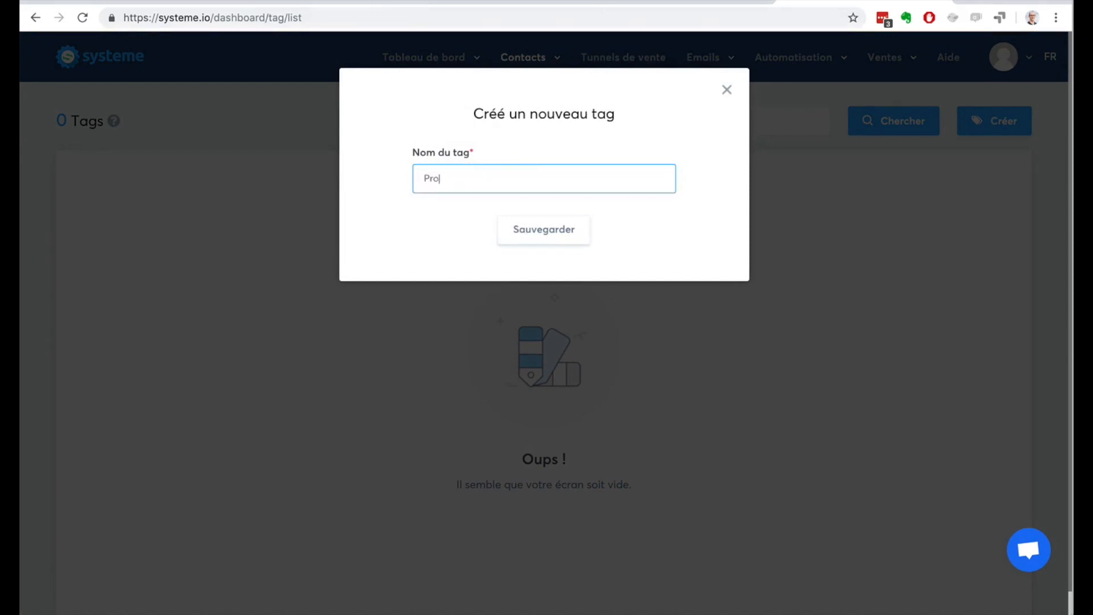
pyautogui.write('-Youtube')
pyautogui.click(515, 229)
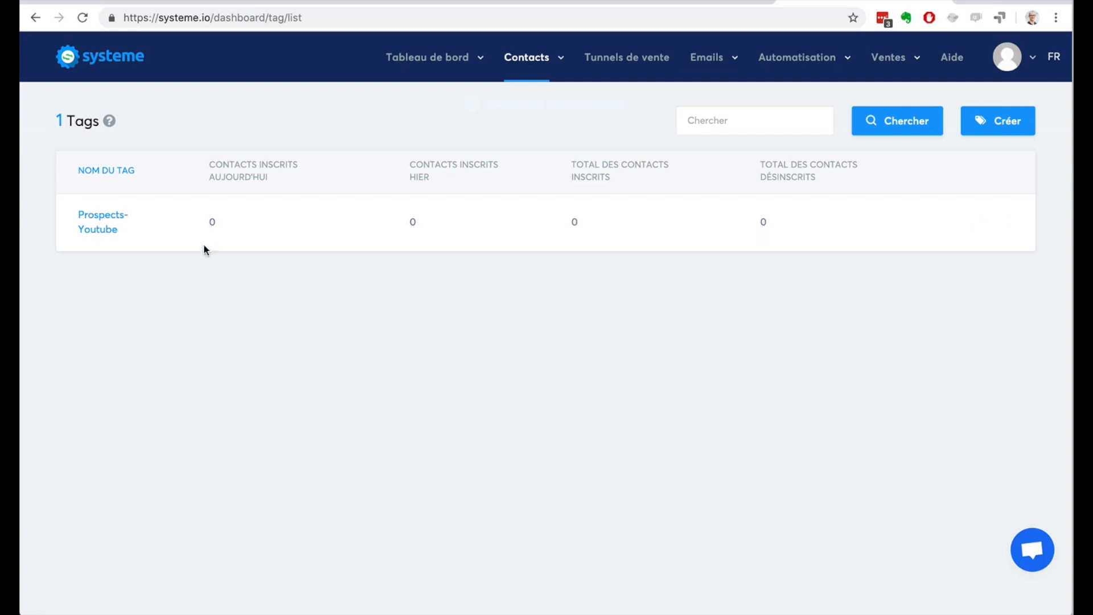
# Step: Create a second contact tag named "Contacts"
pyautogui.click(998, 120)
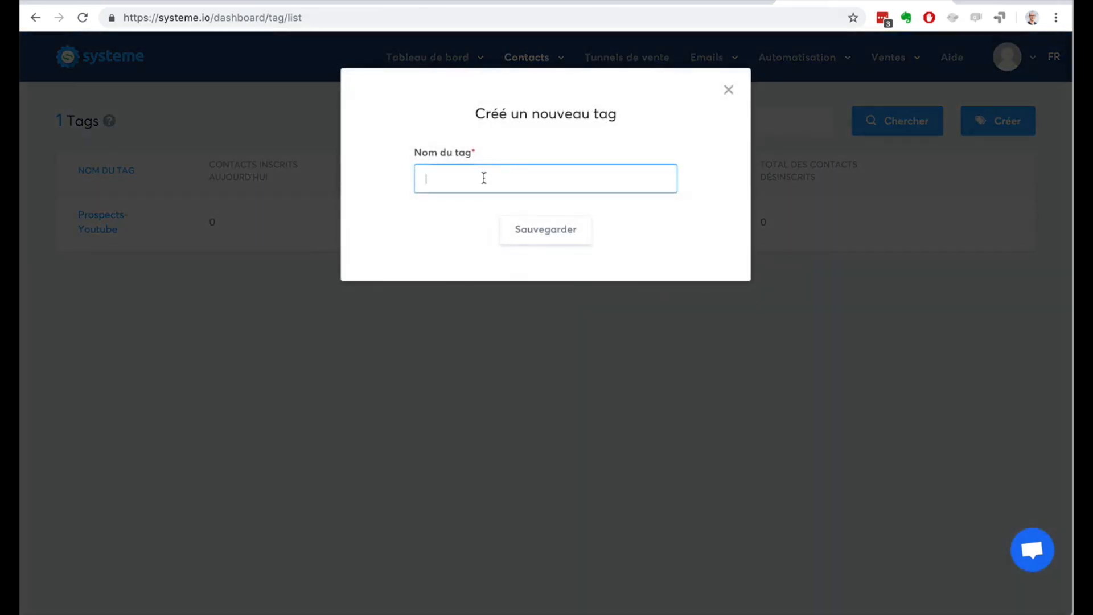
pyautogui.write('Prospects')
pyautogui.press('BackSpace')
pyautogui.press('BackSpace')
pyautogui.press('BackSpace')
pyautogui.press('BackSpace')
pyautogui.press('BackSpace')
pyautogui.press('BackSpace')
pyautogui.press('BackSpace')
pyautogui.press('BackSpace')
pyautogui.press('BackSpace')
pyautogui.write('Contacts')
pyautogui.click(551, 230)
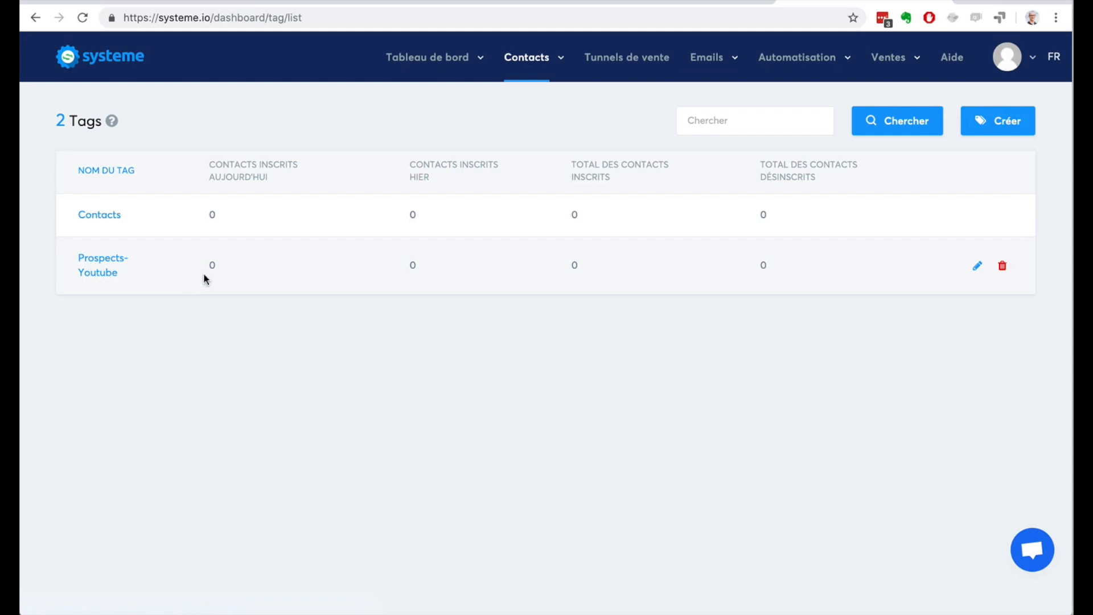
# Step: Open the contacts list and look over its available filter criteria
pyautogui.moveTo(522, 74)
pyautogui.click(529, 97)
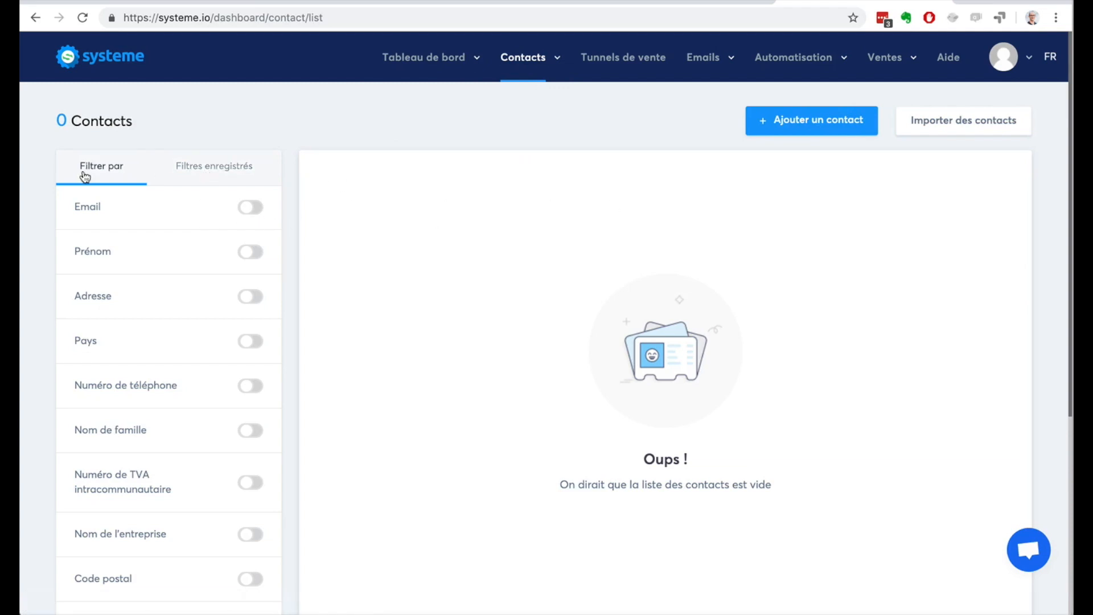
pyautogui.scroll(-5, 30, 230)
pyautogui.scroll(5, 30, 230)
# Step: Open the contact creation form and review its fields and tag choices
pyautogui.click(816, 119)
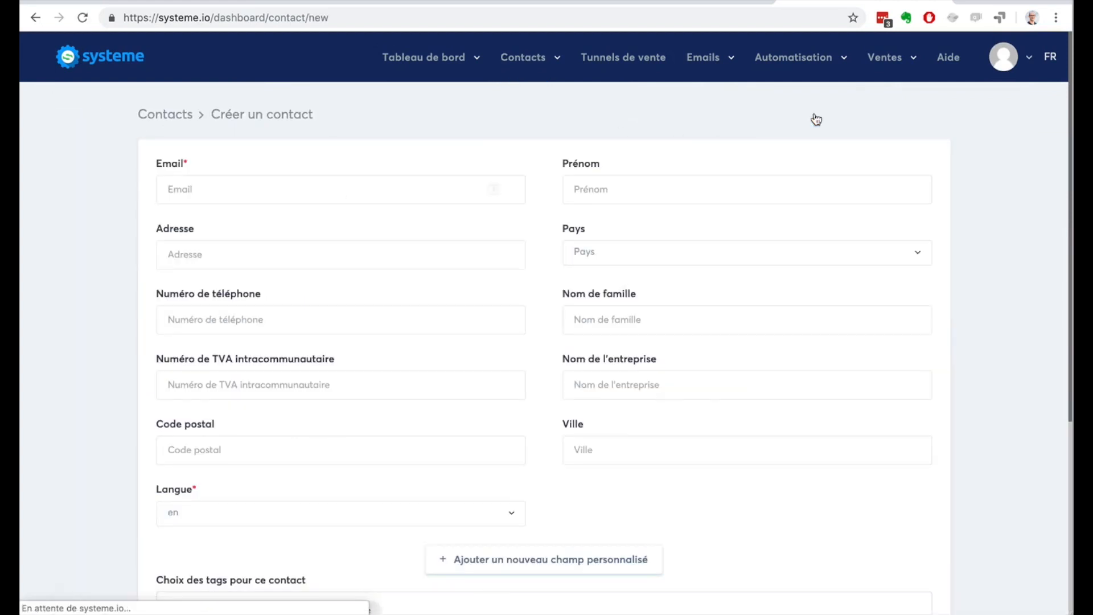
pyautogui.click(254, 185)
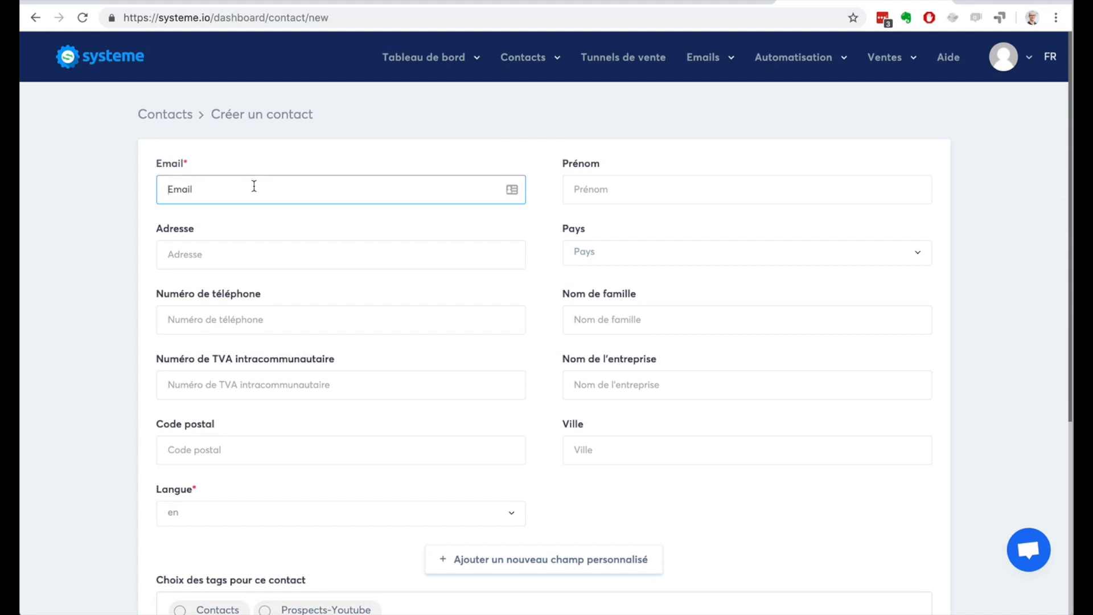
pyautogui.scroll(-5, 254, 186)
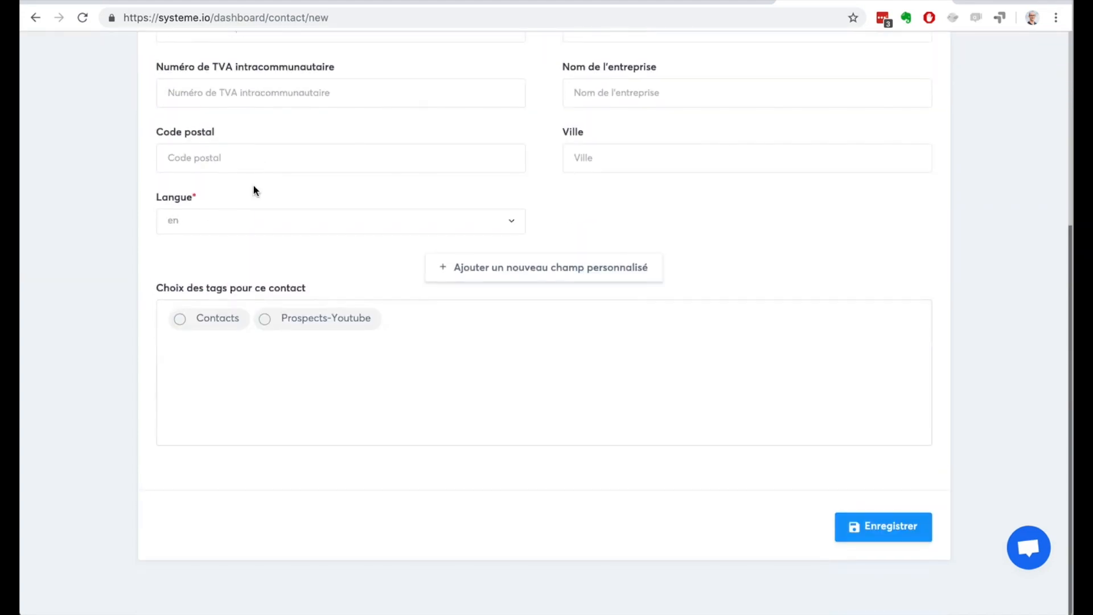
pyautogui.scroll(4, 254, 188)
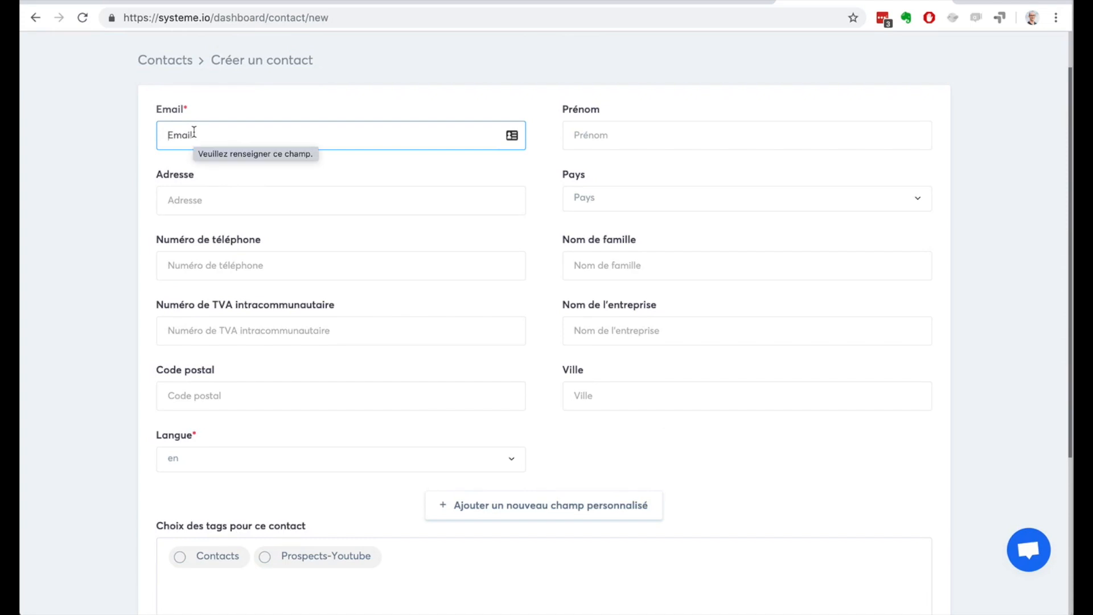
# Step: Set the new contact's language to fr, and return to the contacts list without saving
pyautogui.click(271, 456)
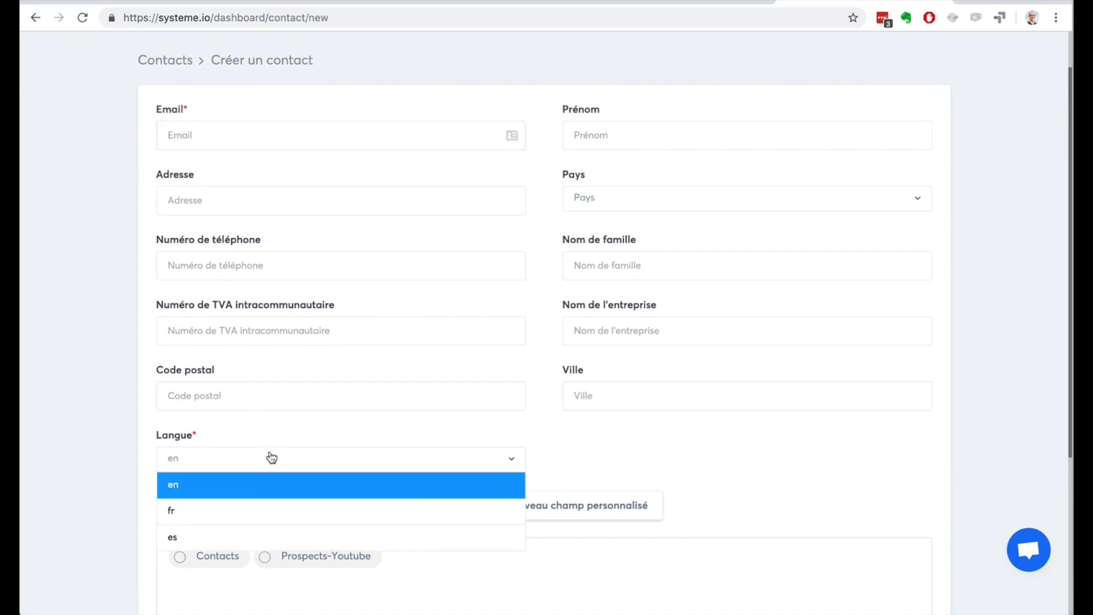
pyautogui.click(248, 510)
pyautogui.scroll(1, 127, 458)
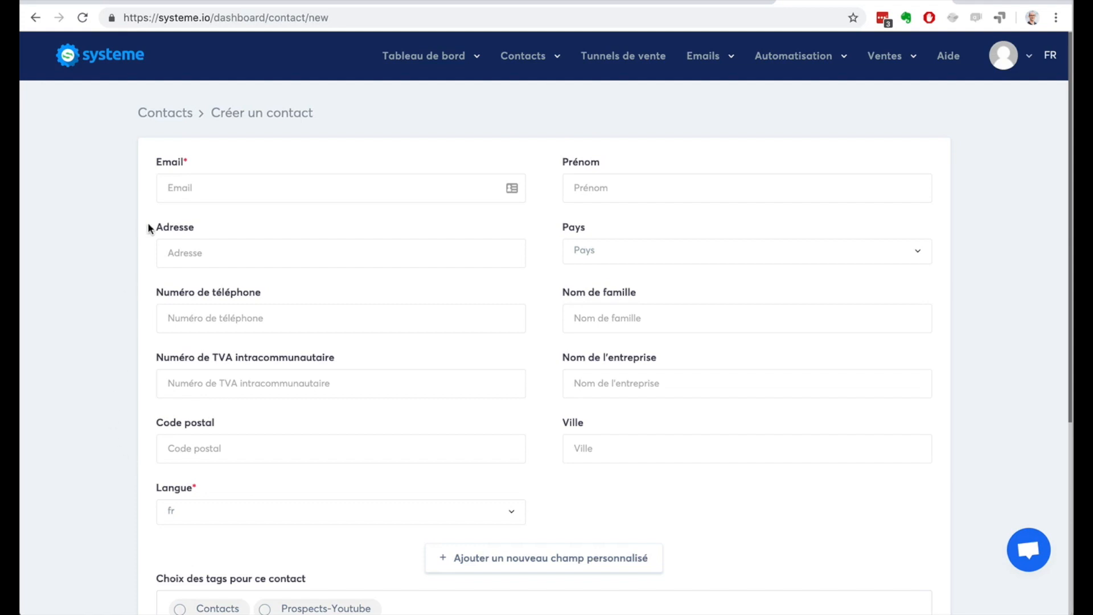
pyautogui.click(229, 191)
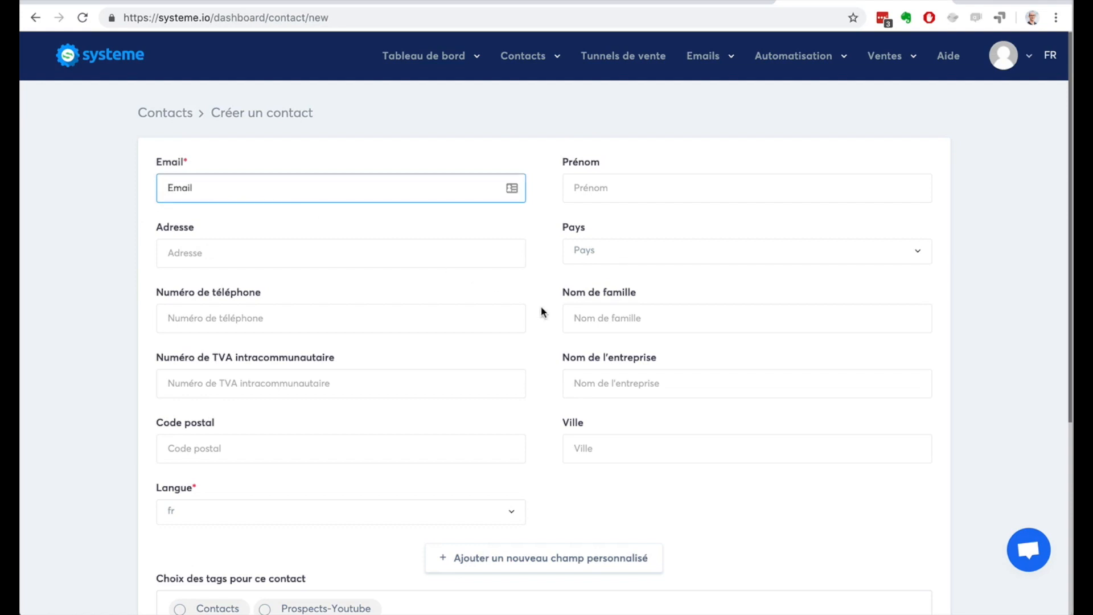
pyautogui.click(35, 18)
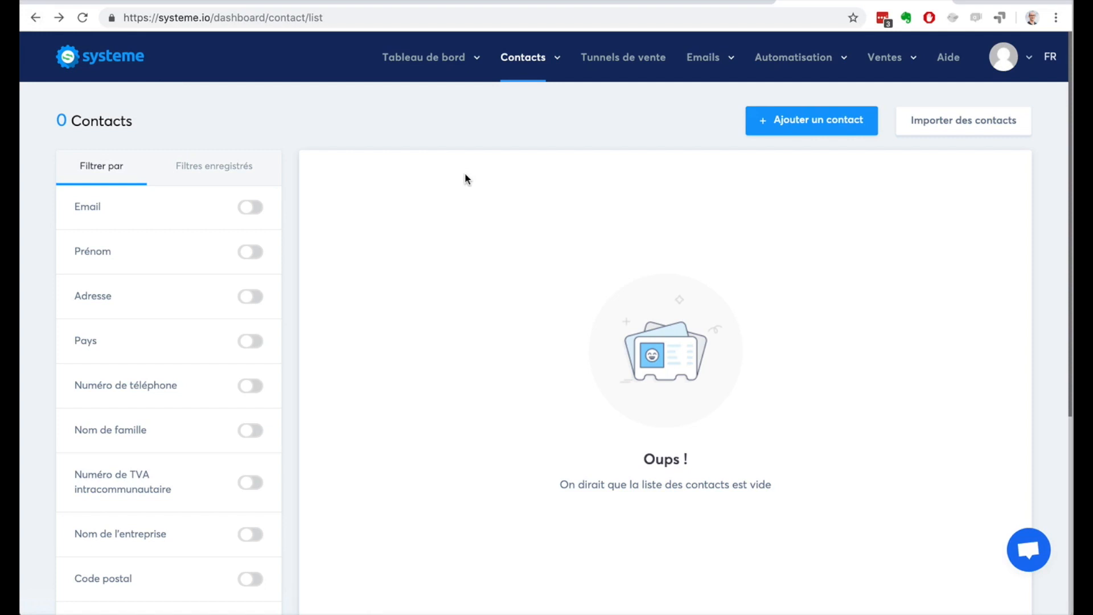
# Step: Open the contact import page and examine the CSV file, delimiter and campaign options
pyautogui.click(931, 130)
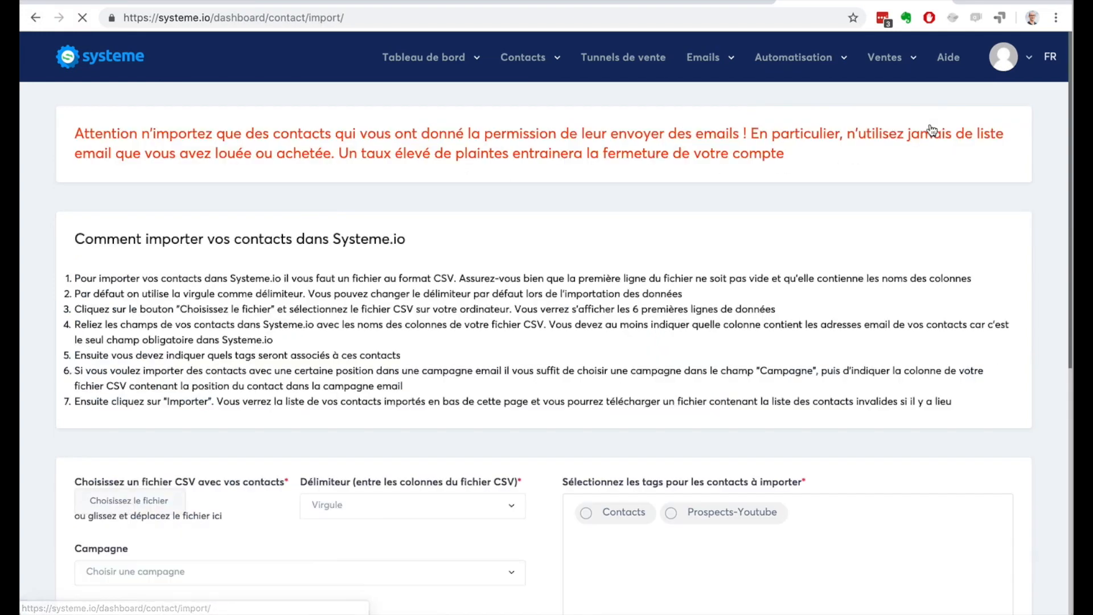
pyautogui.scroll(-3, 534, 329)
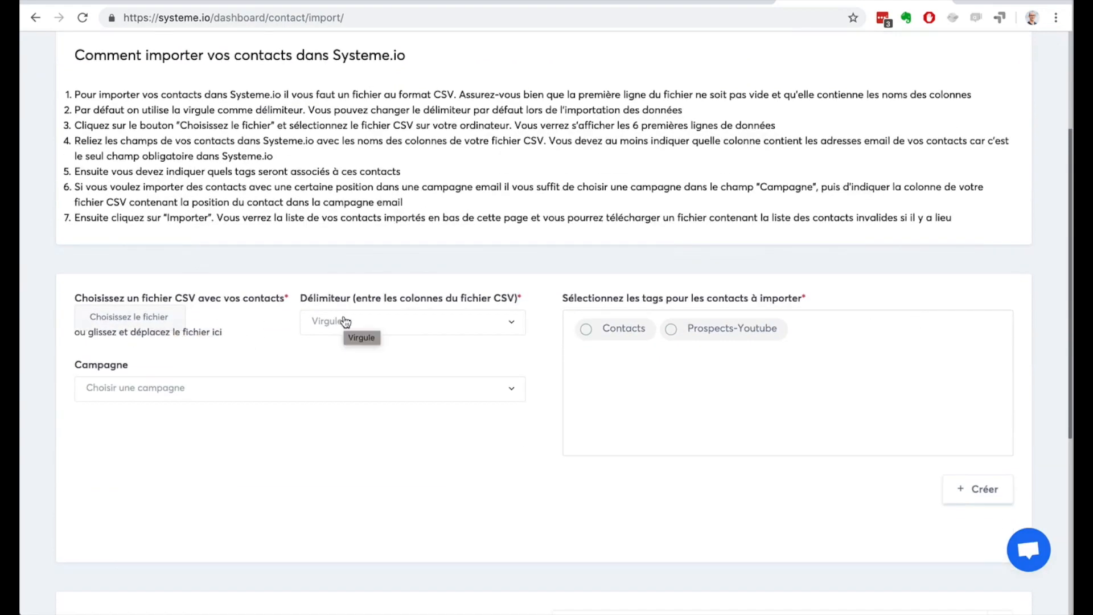
pyautogui.click(162, 392)
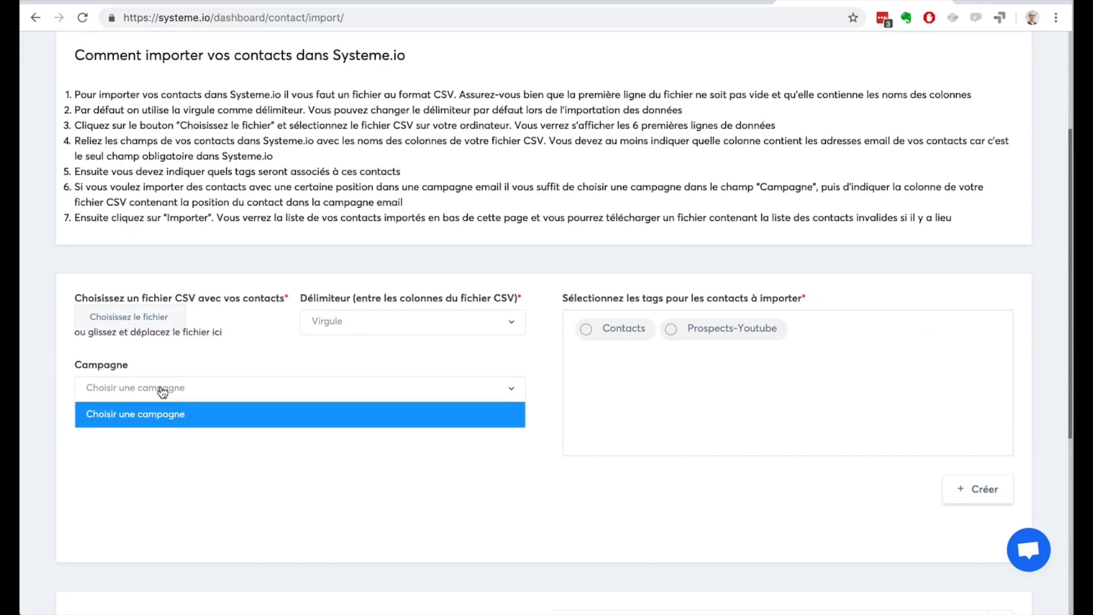
pyautogui.click(162, 392)
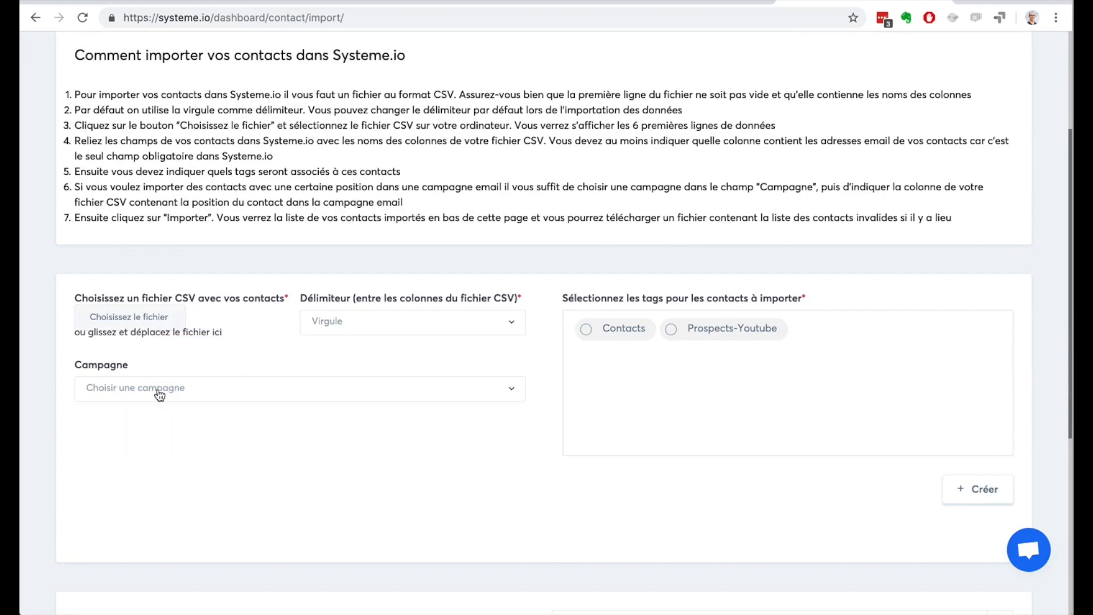
# Step: Try out the Contacts and Prospects-Youtube tags for the import, and return to the contacts list without importing
pyautogui.click(586, 329)
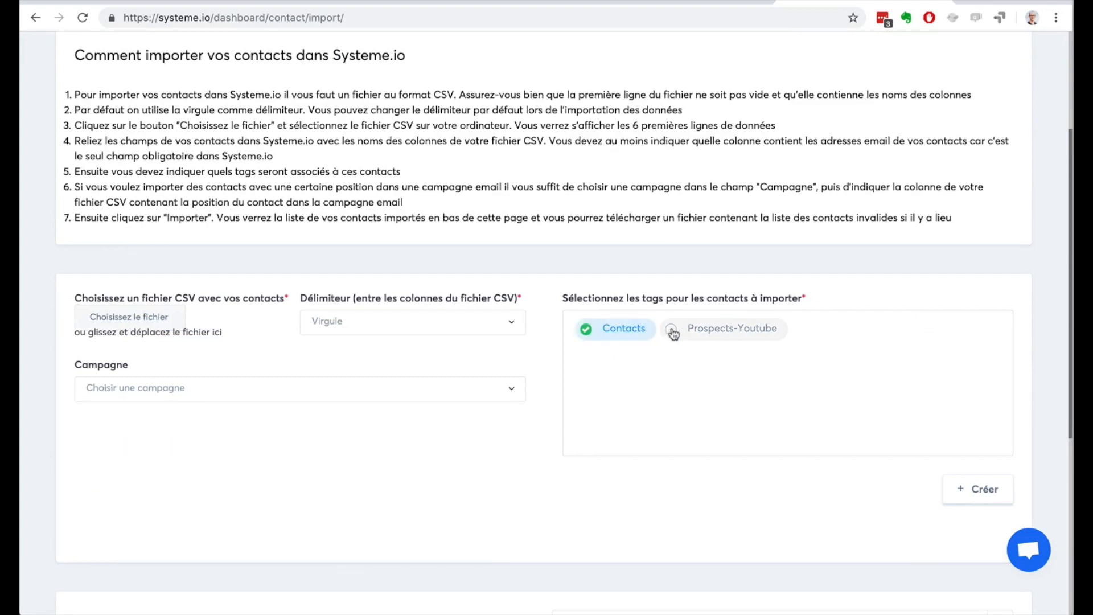
pyautogui.click(673, 330)
pyautogui.click(676, 335)
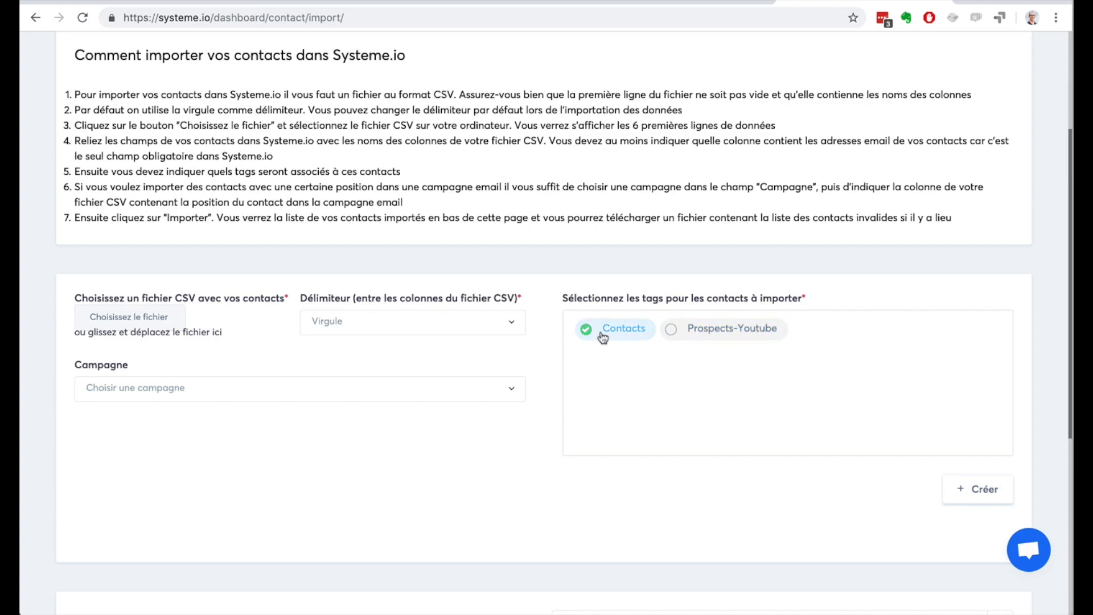
pyautogui.click(34, 17)
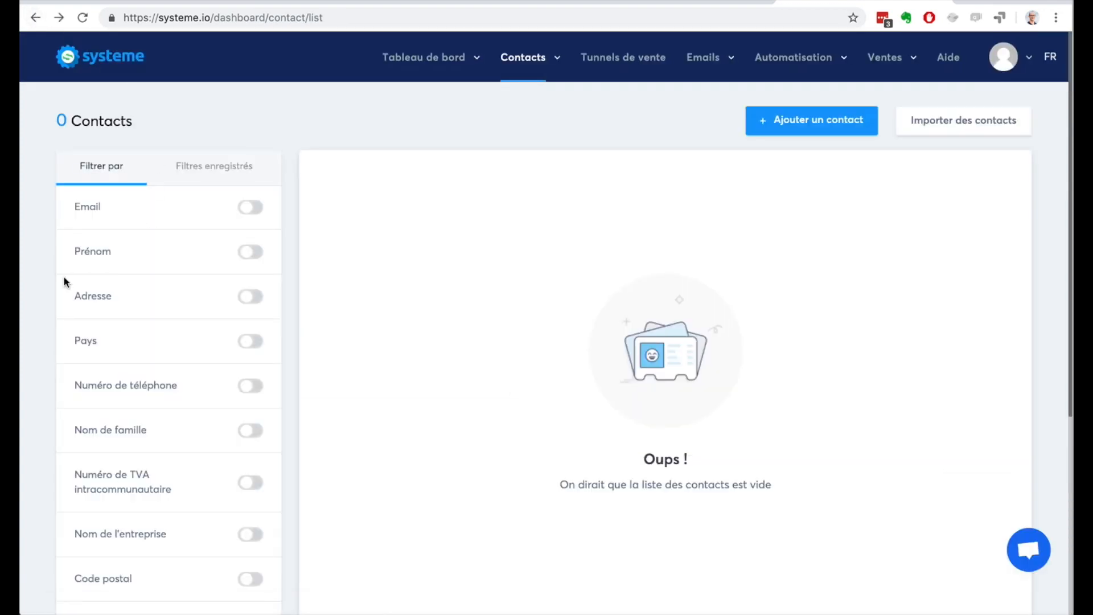
# Step: Examine the contact filters down to tag, creation date, activity and contact state, including the option to save a filter
pyautogui.scroll(-5, 63, 281)
pyautogui.scroll(5, 63, 277)
pyautogui.scroll(-3, 44, 262)
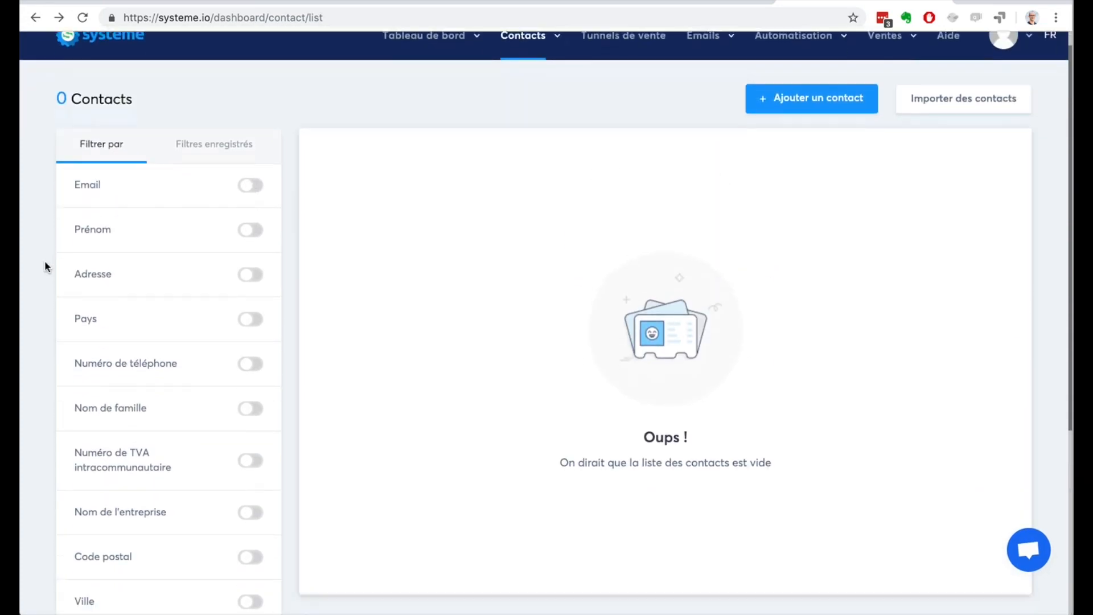
pyautogui.scroll(3, 44, 262)
pyautogui.scroll(-2, 44, 267)
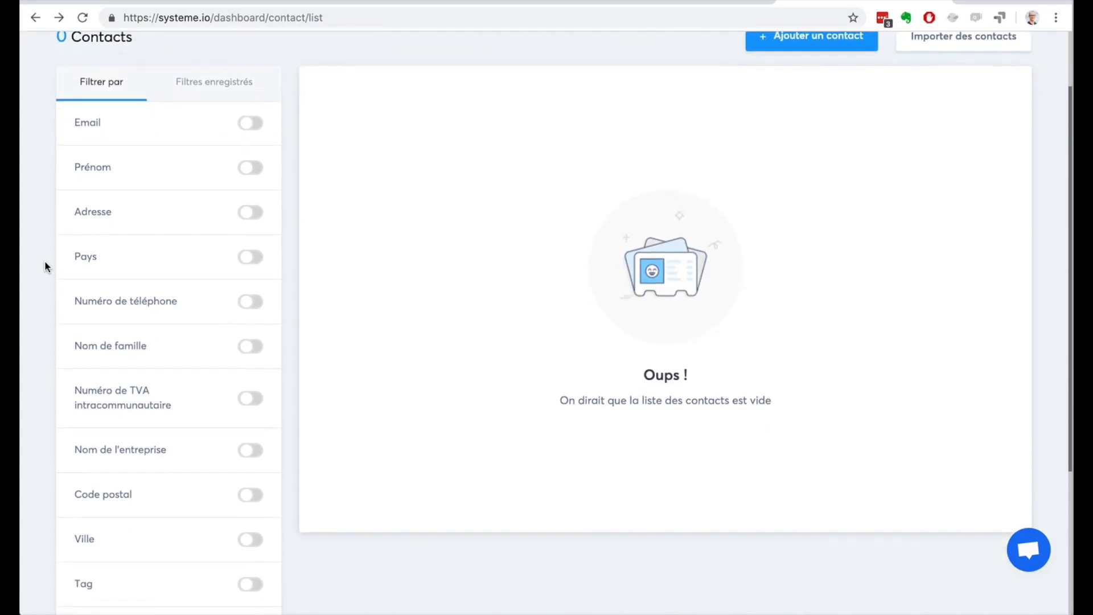
pyautogui.scroll(-4, 215, 357)
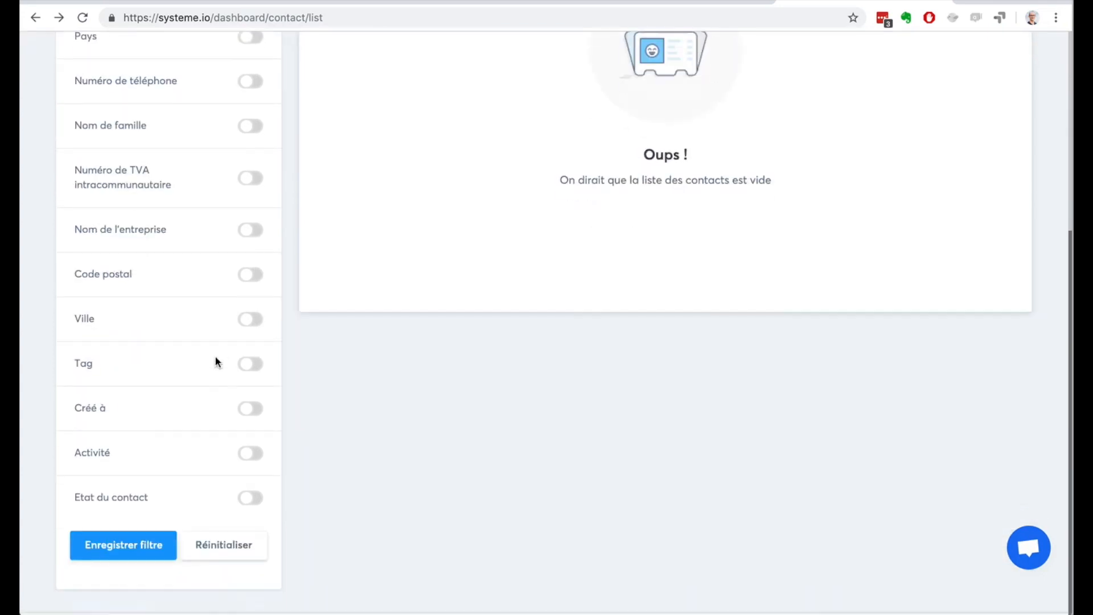
# Step: Filter the contacts by a creation date (Créé à) equal to 16/4/2019
pyautogui.click(259, 413)
pyautogui.click(188, 451)
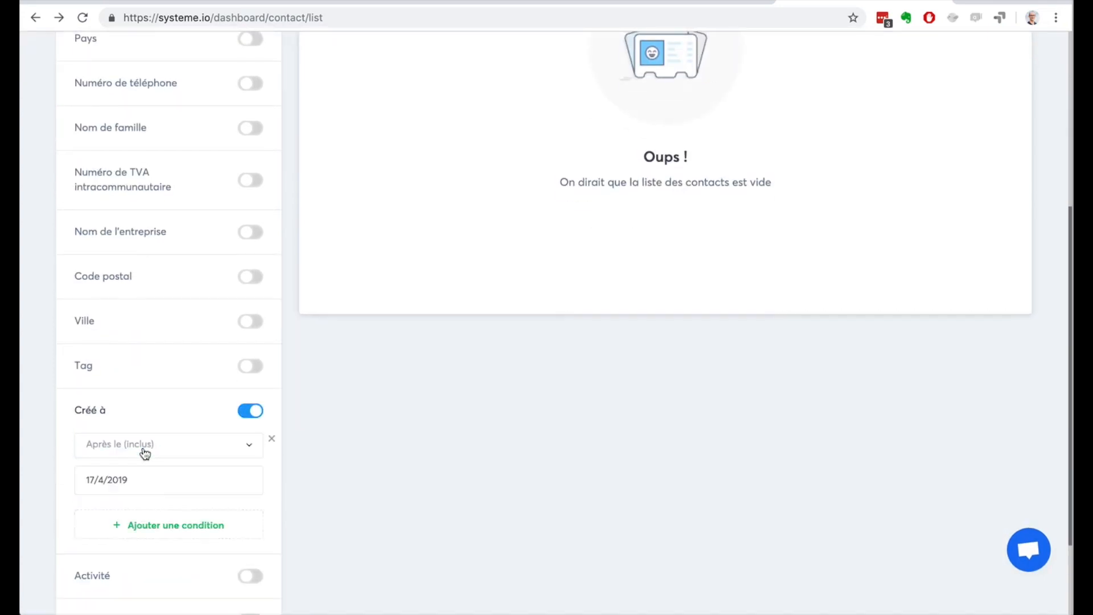
pyautogui.click(121, 450)
pyautogui.click(127, 522)
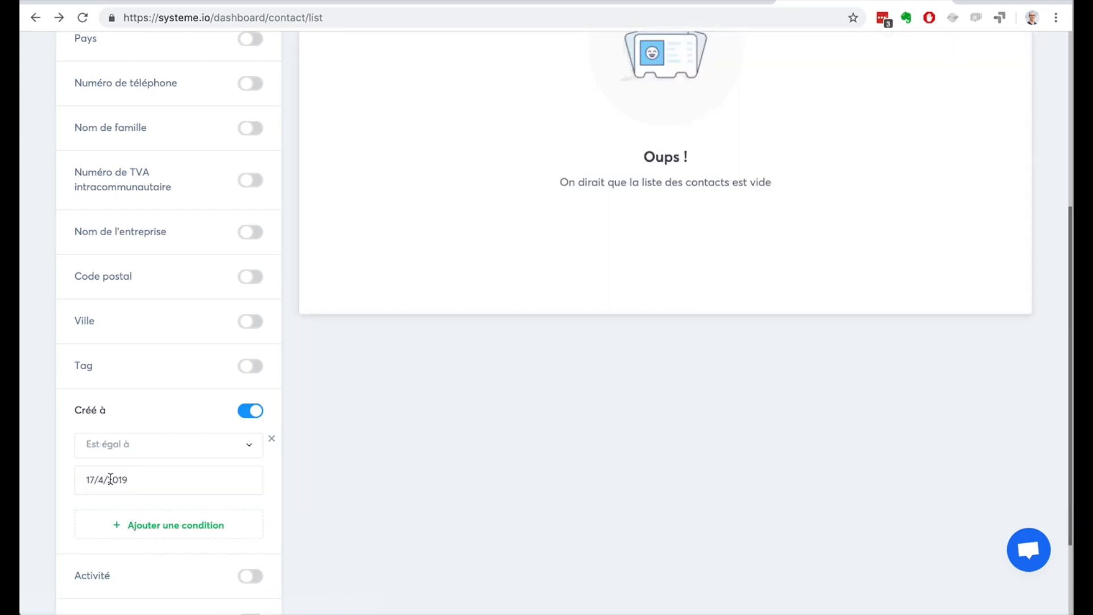
pyautogui.click(111, 480)
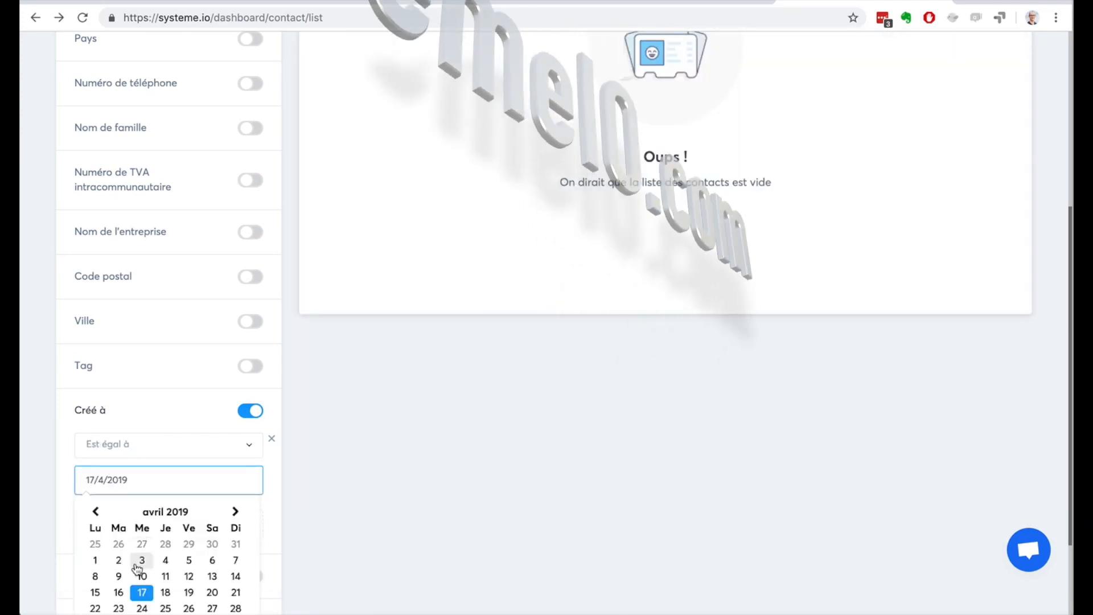
pyautogui.click(114, 590)
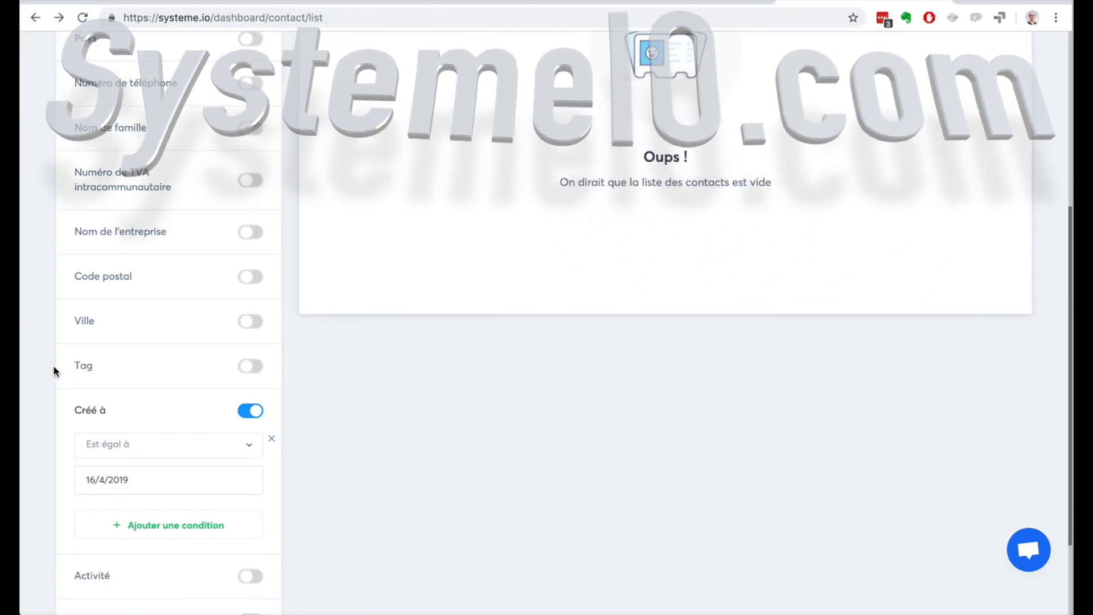
# Step: Review the full list of contact filters with the creation date condition switched on
pyautogui.scroll(5, 53, 370)
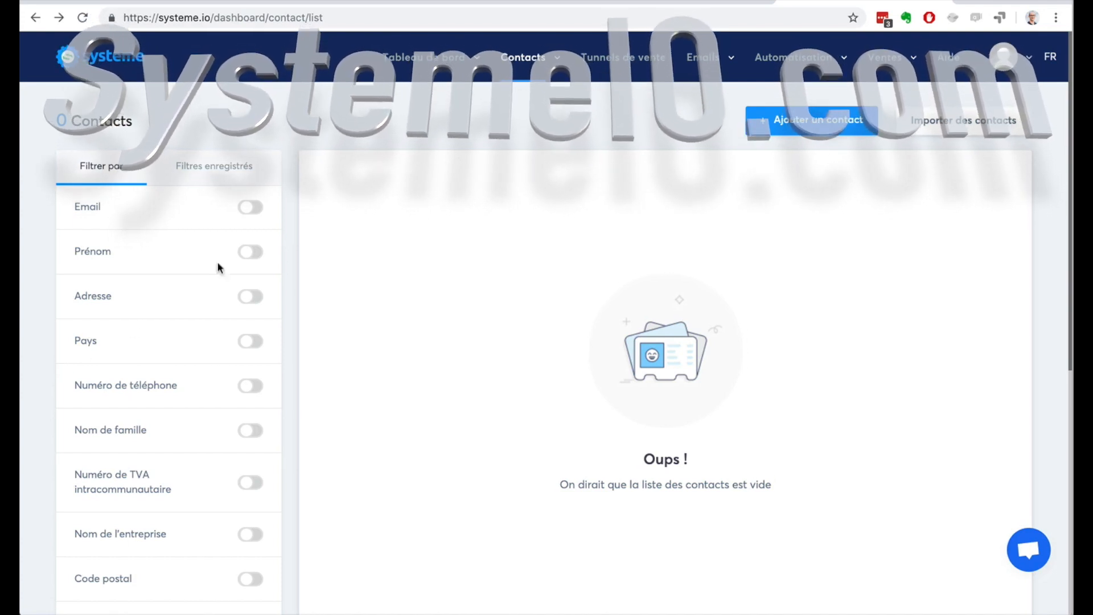
pyautogui.scroll(-8, 371, 253)
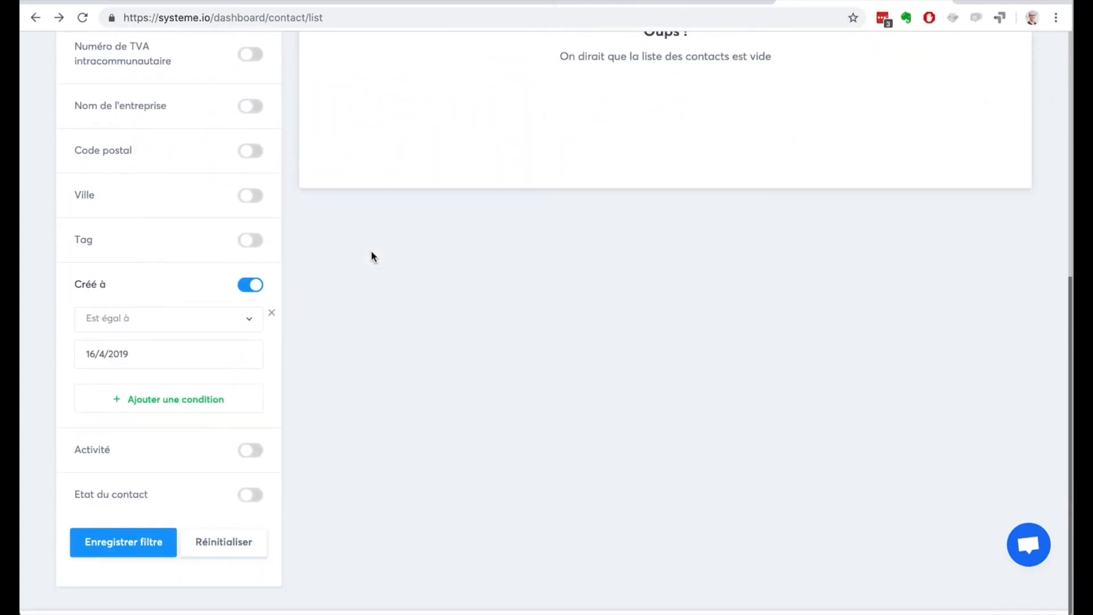
pyautogui.scroll(8, 122, 438)
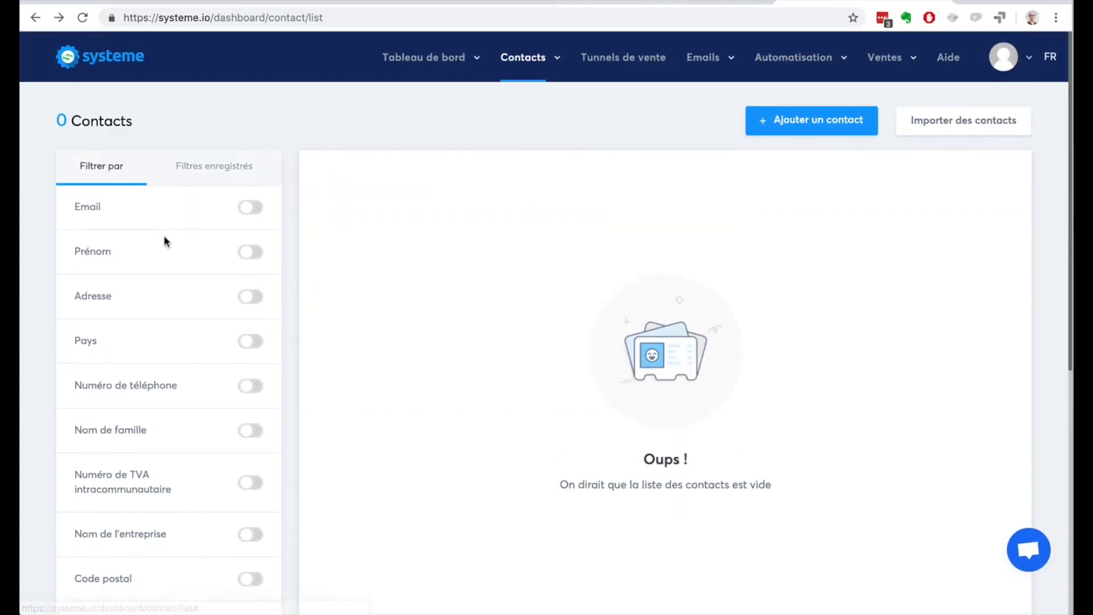
pyautogui.scroll(-8, 24, 279)
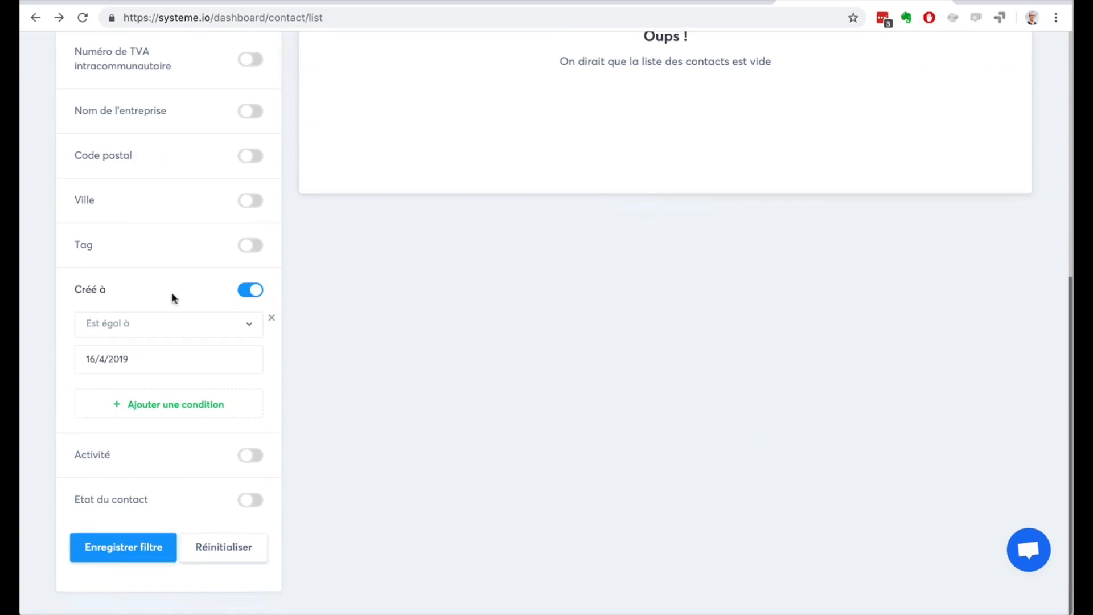
pyautogui.moveTo(81, 286); pyautogui.dragTo(227, 317)
pyautogui.scroll(10, 332, 311)
# Step: Open the dashboard, return to the contacts list and check whether the creation date filter is kept
pyautogui.moveTo(421, 69)
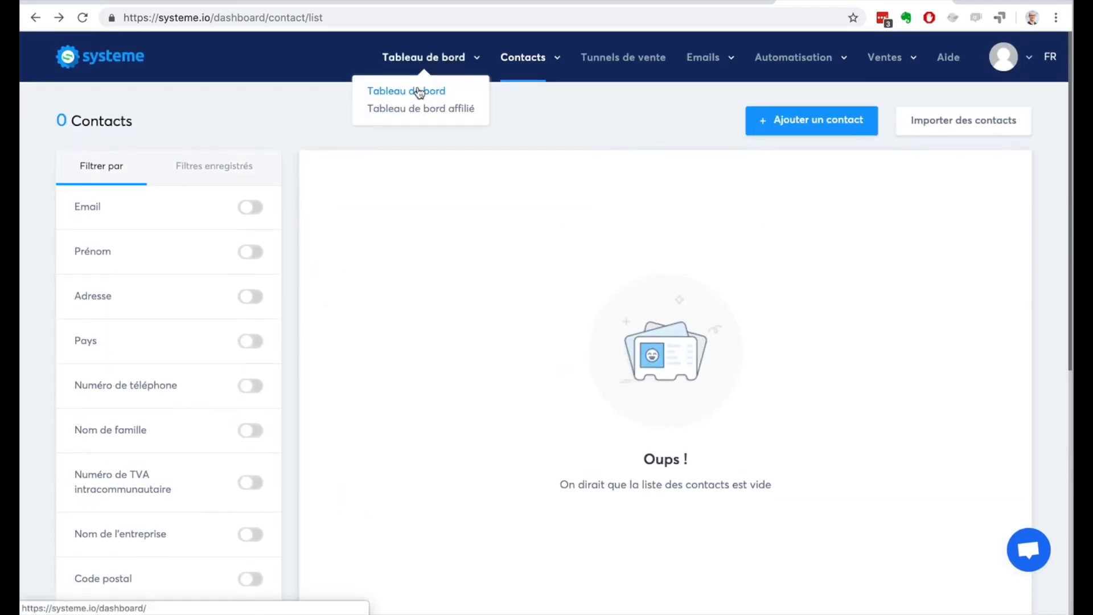
pyautogui.click(419, 90)
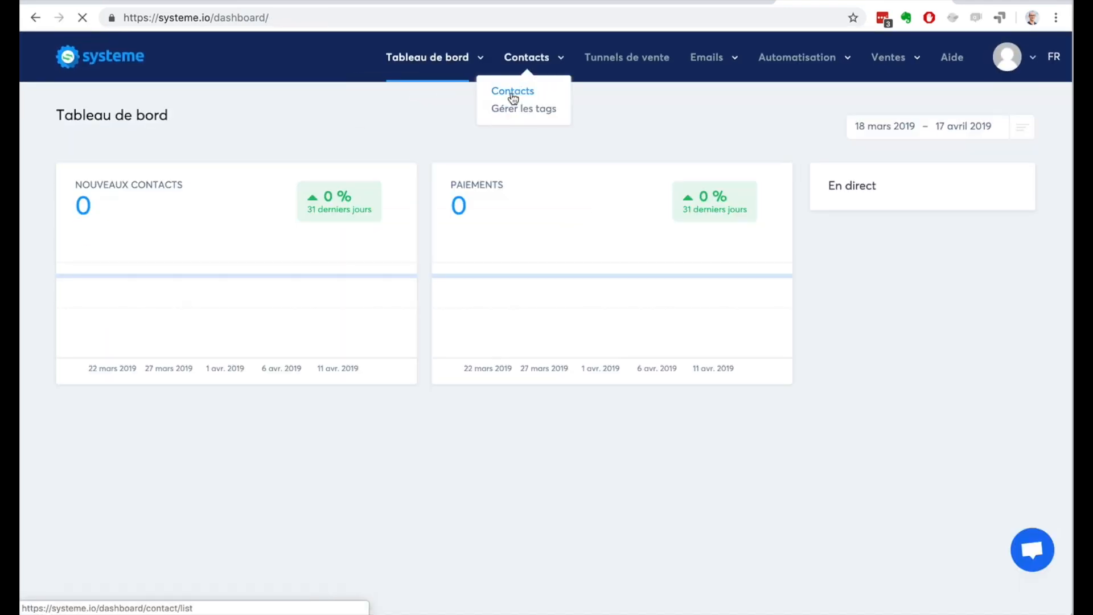
pyautogui.click(513, 90)
pyautogui.scroll(-7, 125, 279)
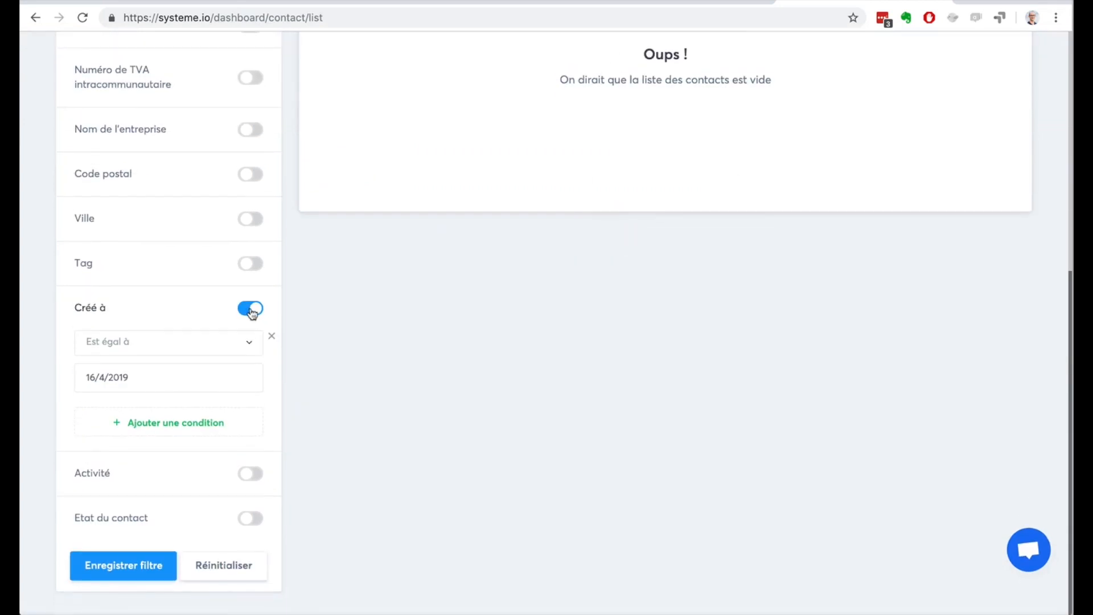
pyautogui.scroll(6, 195, 284)
pyautogui.scroll(1, 193, 283)
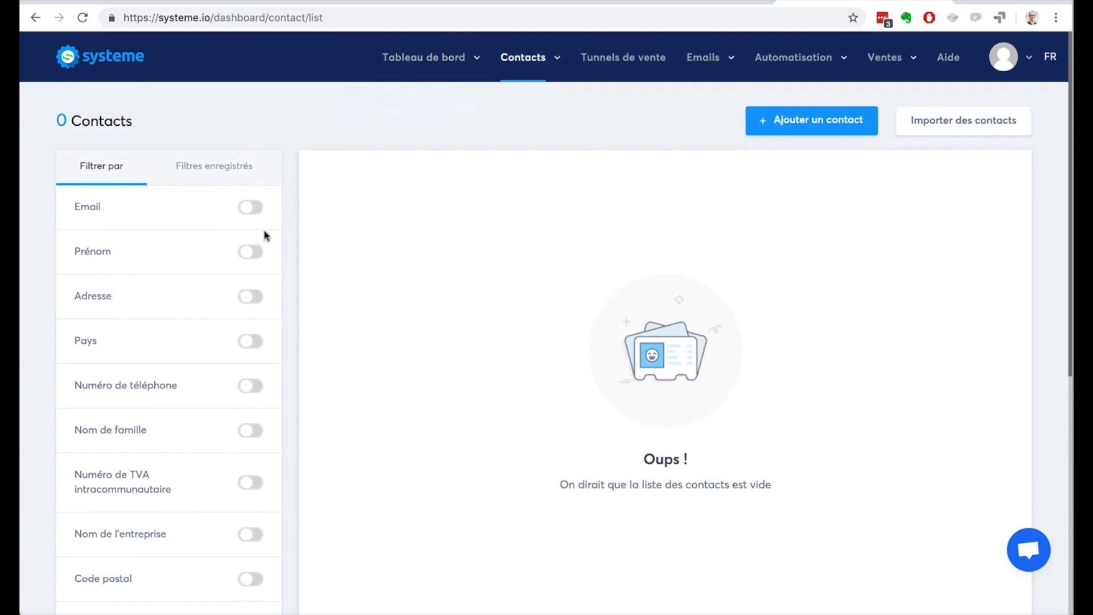
# Step: Try the email filter with the Contient condition, and turn off both the creation date and email filters
pyautogui.click(253, 209)
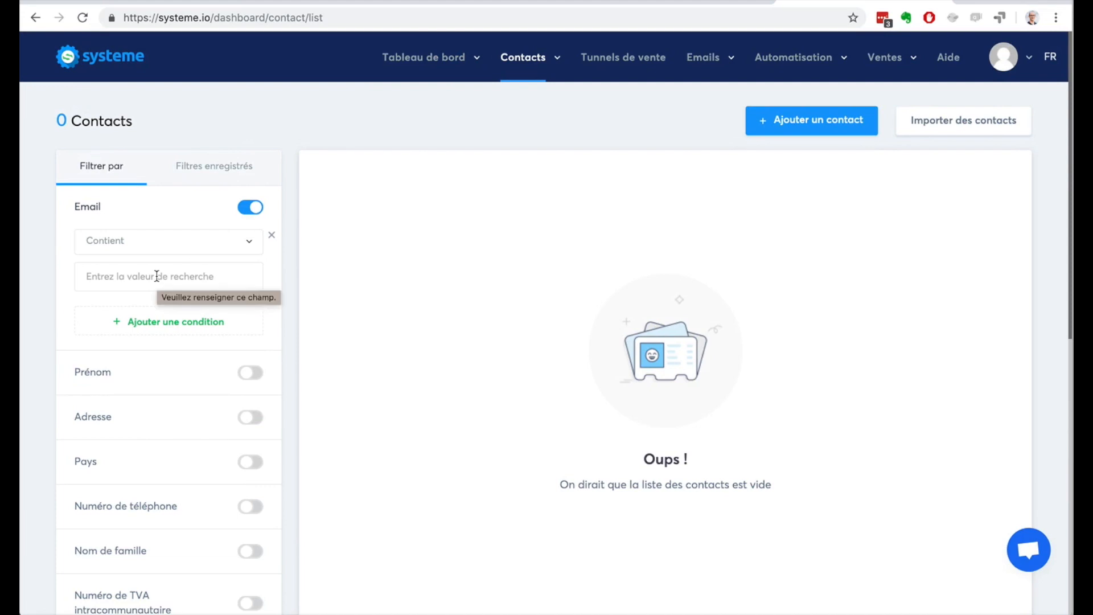
pyautogui.scroll(-7, 44, 364)
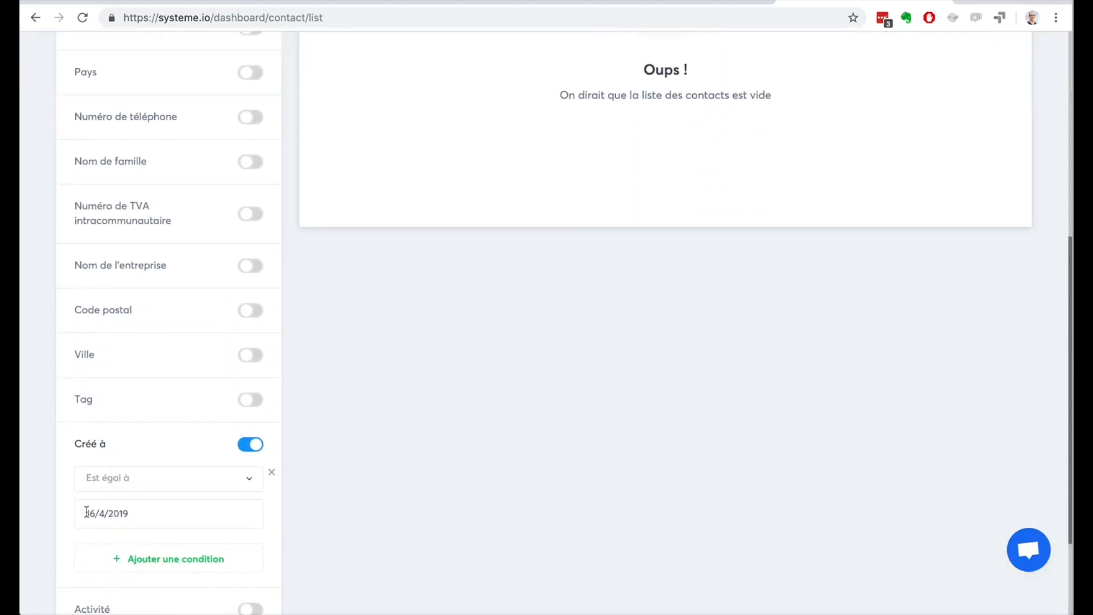
pyautogui.scroll(7, 551, 229)
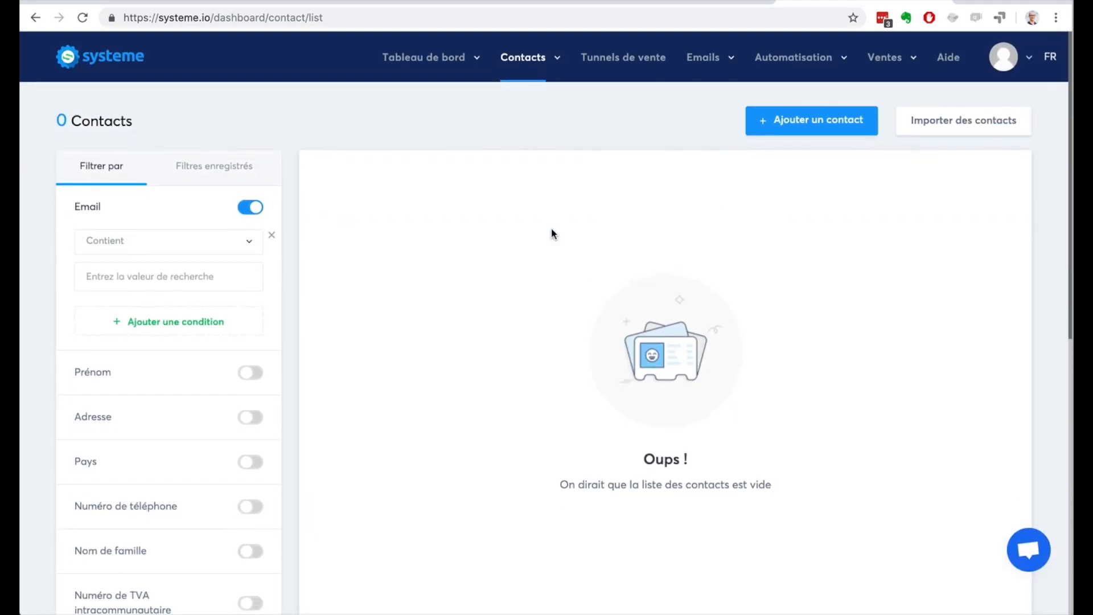
pyautogui.scroll(-8, 51, 302)
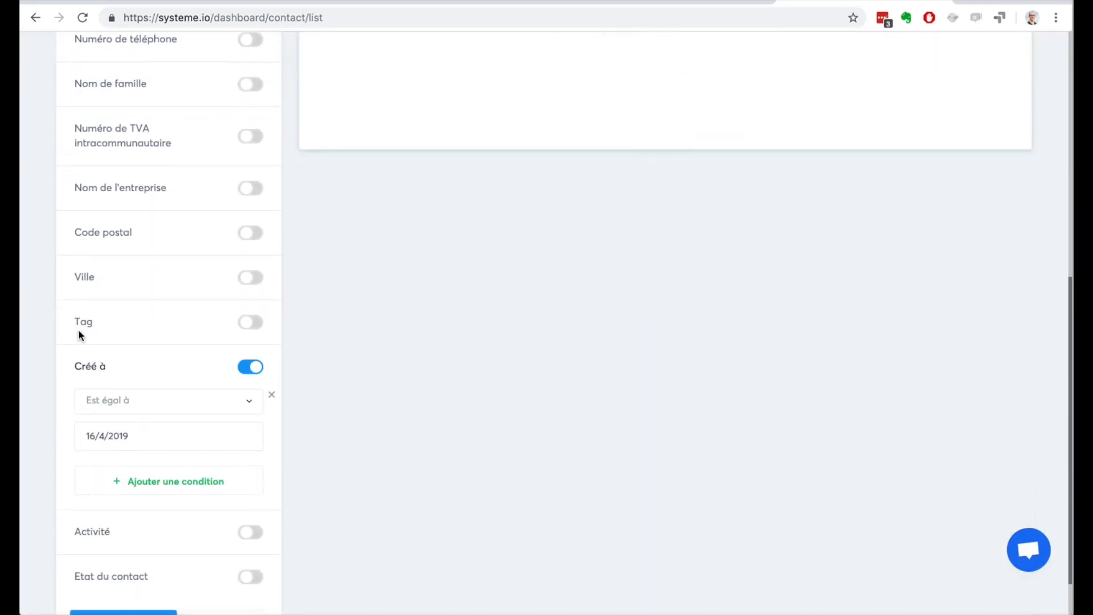
pyautogui.click(246, 368)
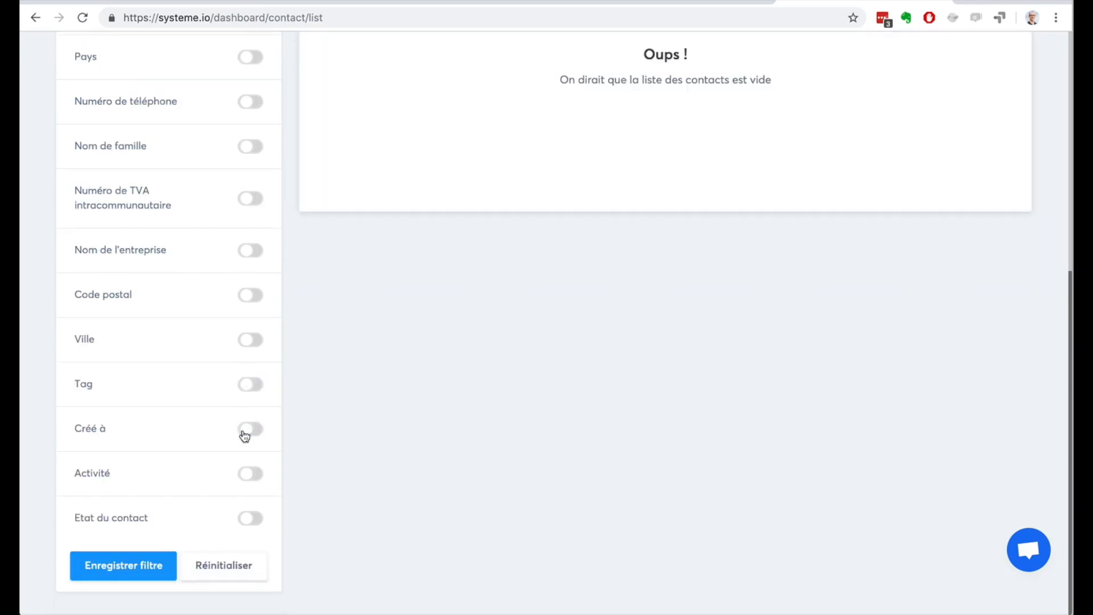
pyautogui.scroll(5, 208, 397)
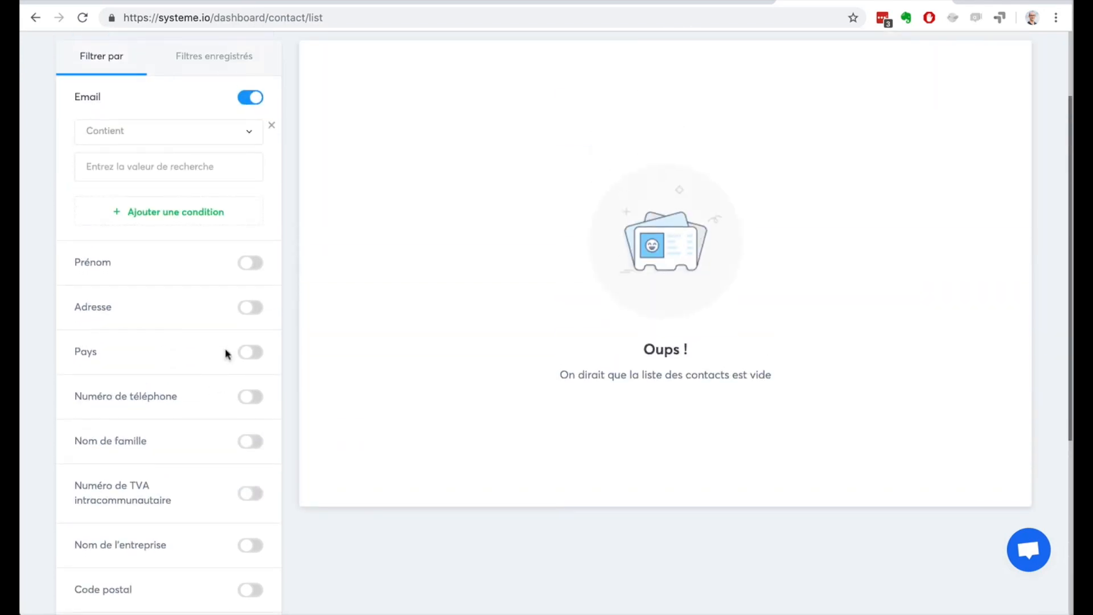
pyautogui.click(247, 99)
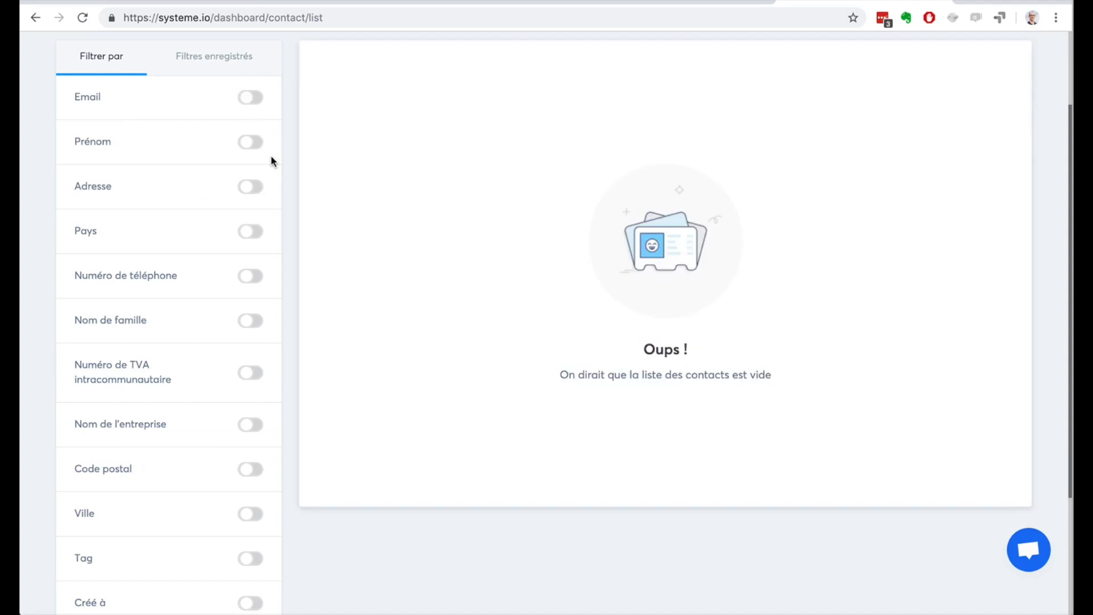
# Step: View the saved contact filters and return to the list of available filters
pyautogui.scroll(2, 271, 159)
pyautogui.click(209, 171)
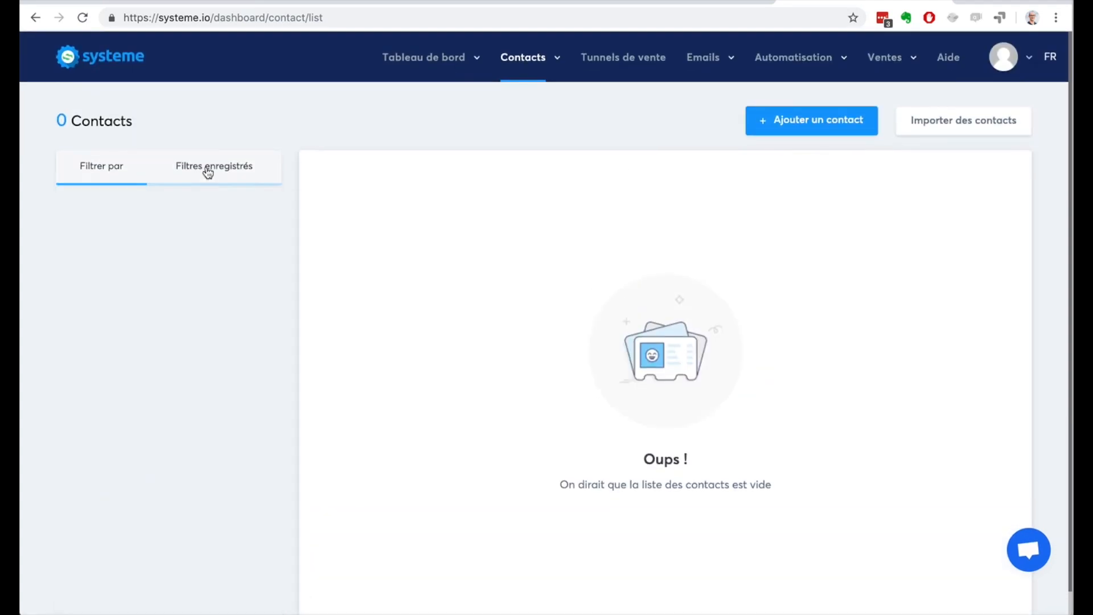
pyautogui.click(113, 178)
# Step: Open the sales funnels list and start a new funnel named Génération d'audience
pyautogui.moveTo(503, 65)
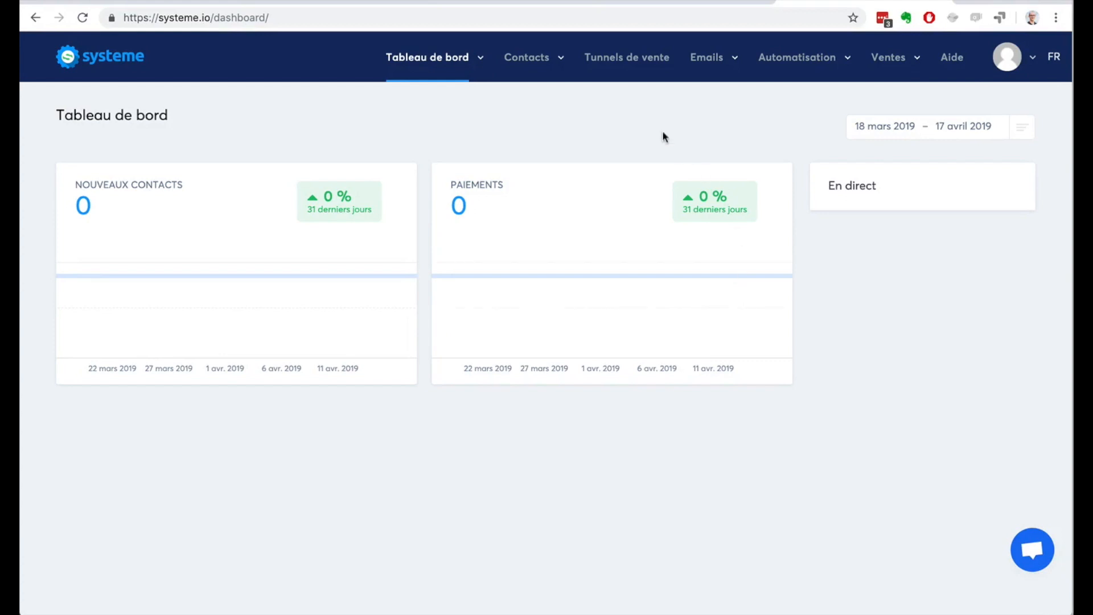
pyautogui.click(609, 57)
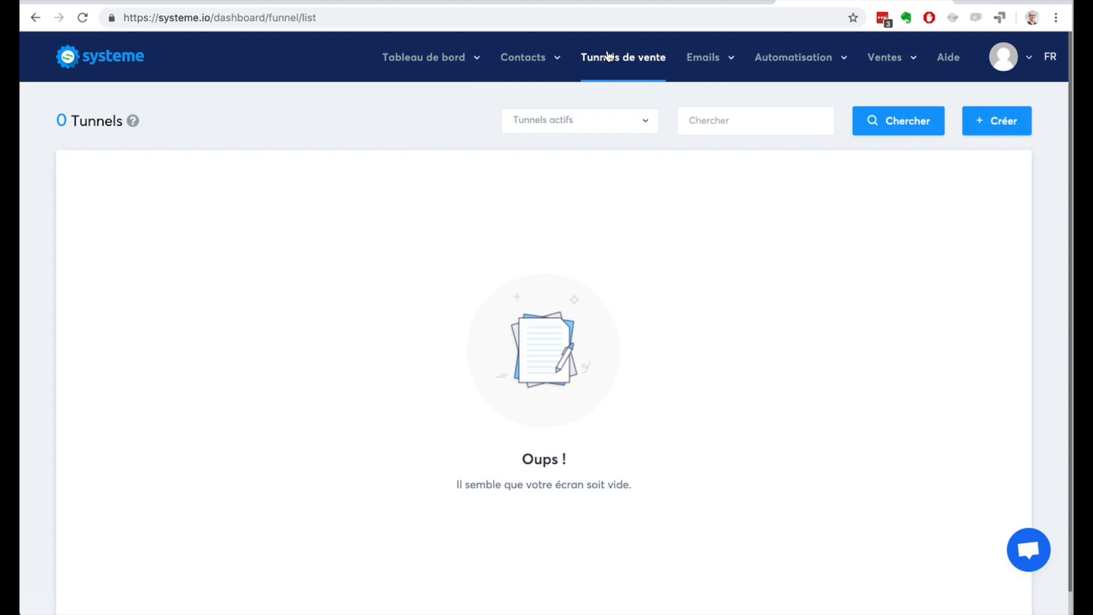
pyautogui.moveTo(532, 74)
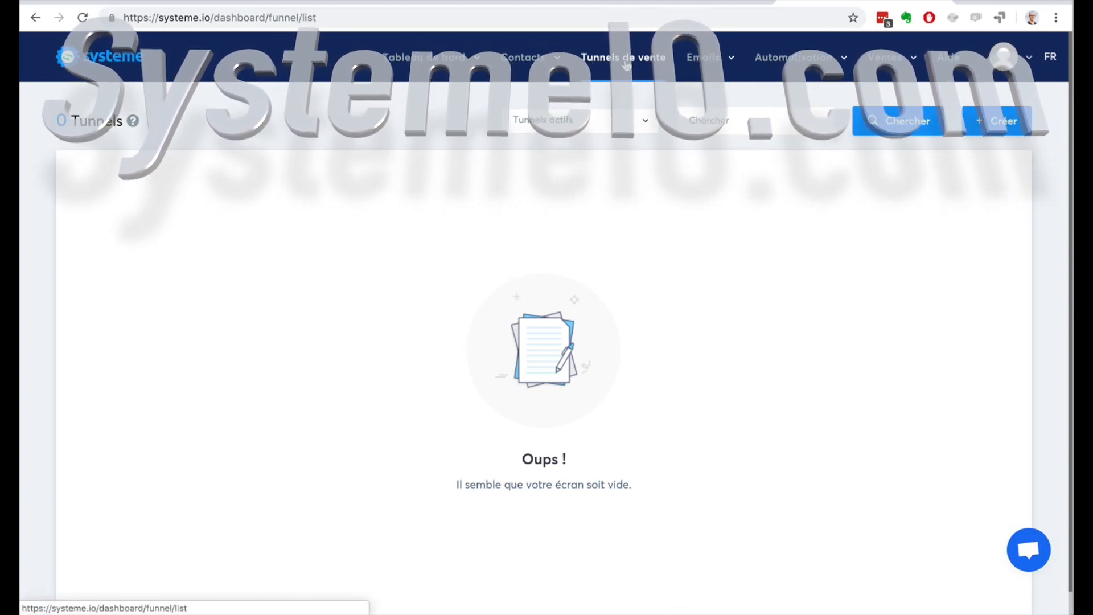
pyautogui.click(1013, 116)
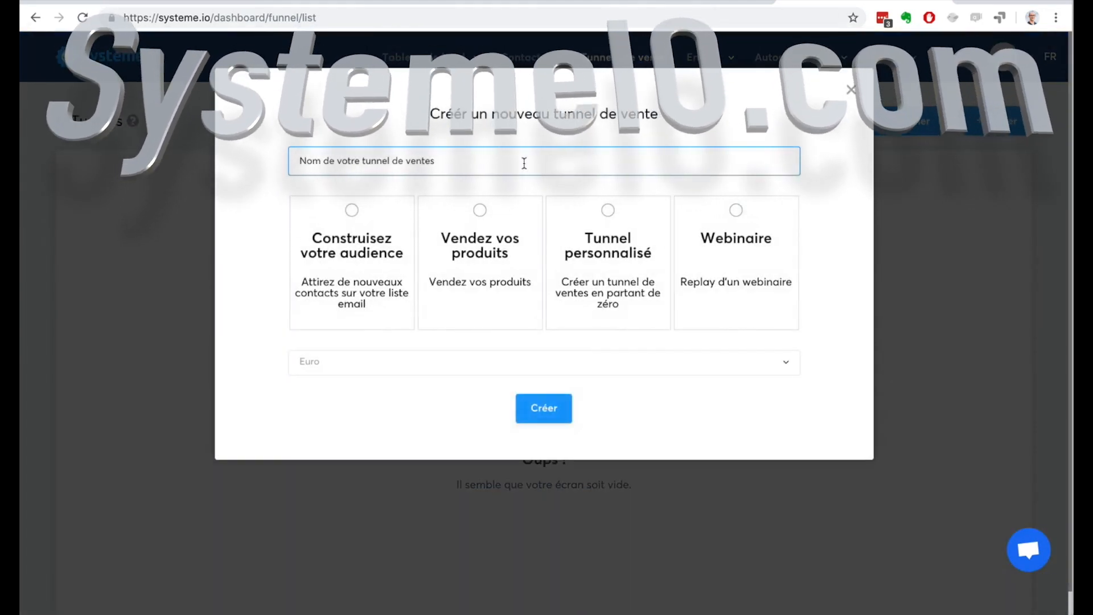
pyautogui.write('Généra')
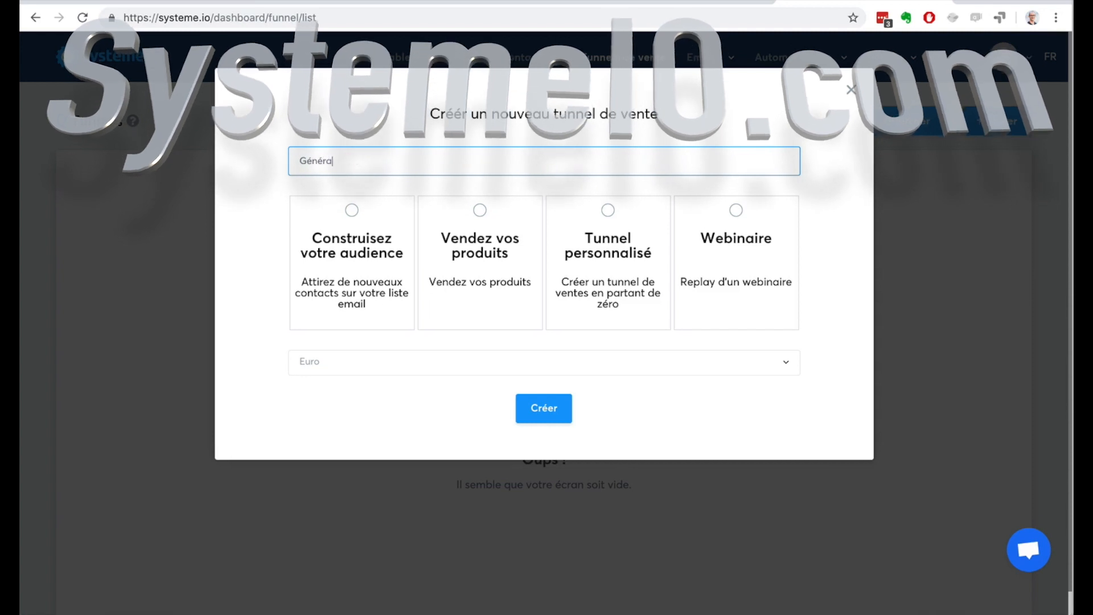
pyautogui.write("tion d'audience")
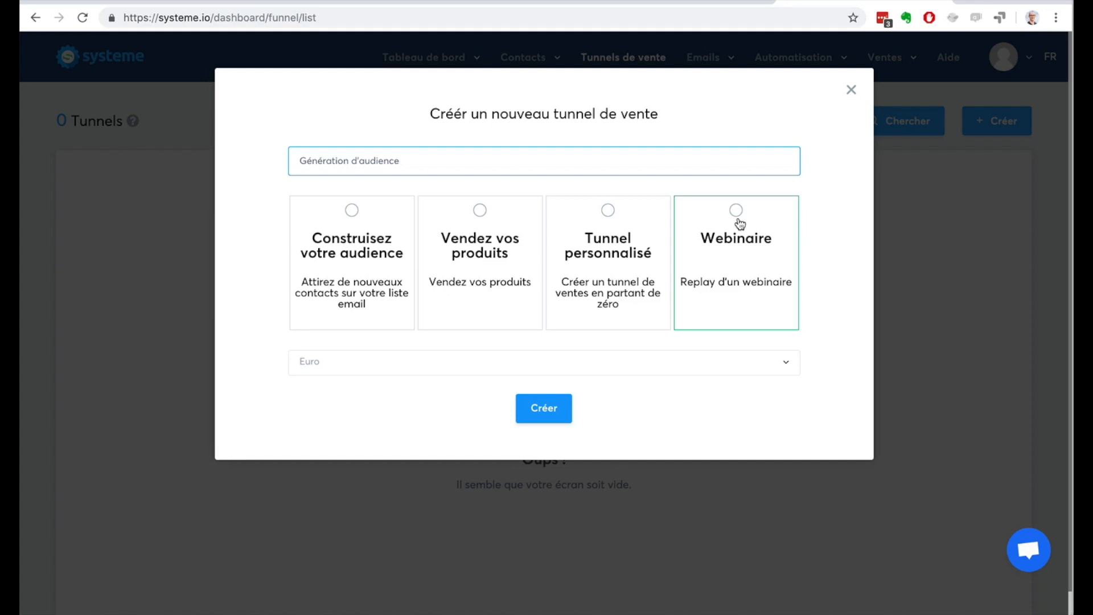
# Step: Try the Webinaire and Vendez vos produits funnel types, and settle on Construisez votre audience
pyautogui.click(736, 213)
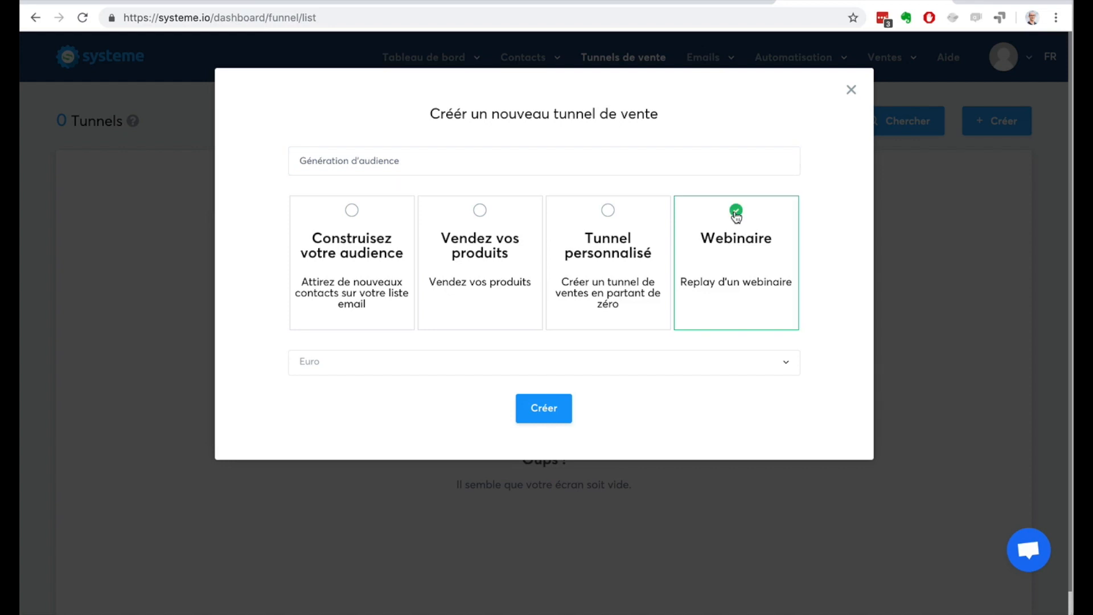
pyautogui.click(481, 217)
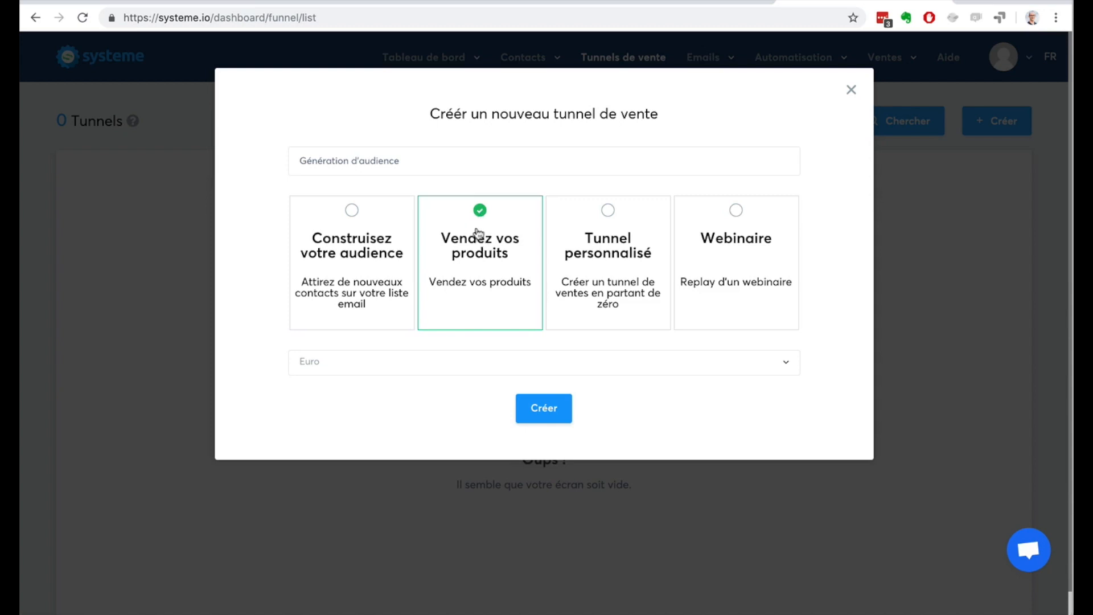
pyautogui.click(355, 214)
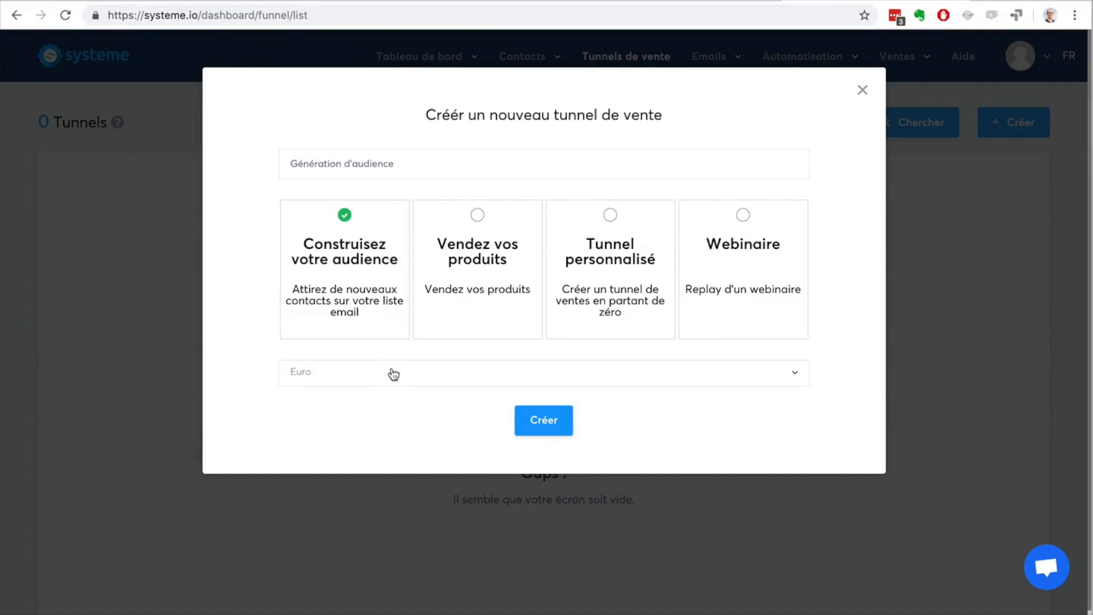
# Step: Browse the available currencies, keep Euro for the funnel, and create it
pyautogui.click(393, 374)
pyautogui.scroll(-3, 424, 464)
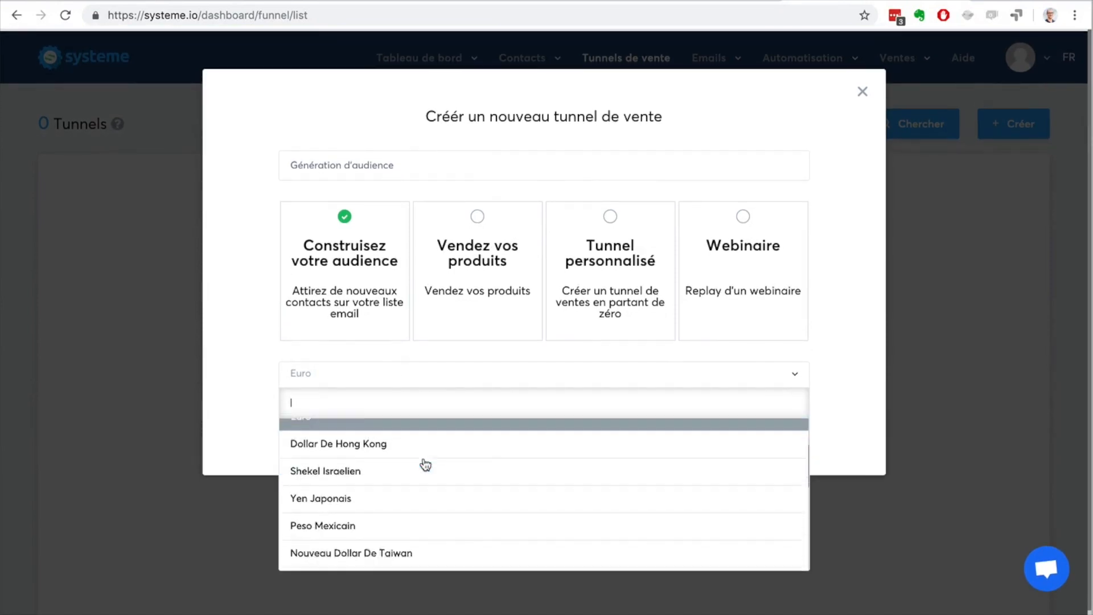
pyautogui.scroll(-5, 425, 465)
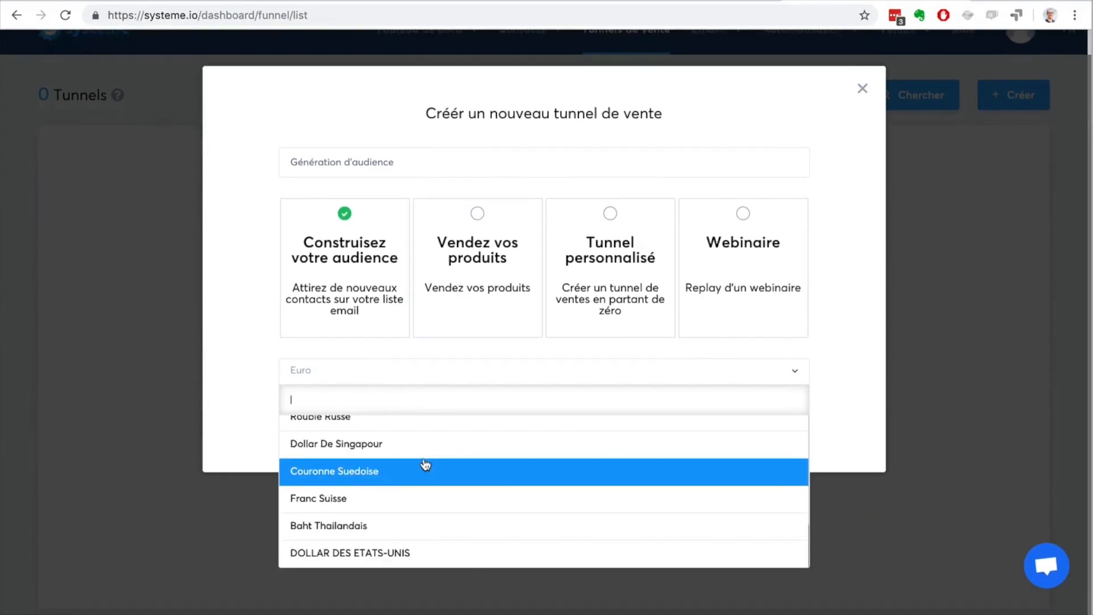
pyautogui.scroll(5, 425, 465)
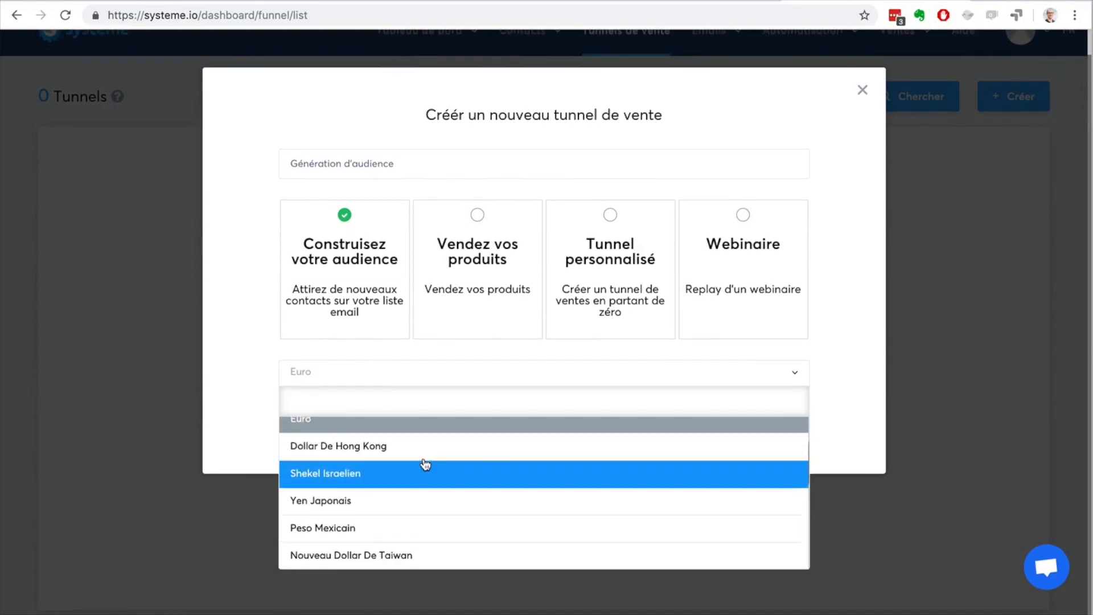
pyautogui.scroll(3, 425, 464)
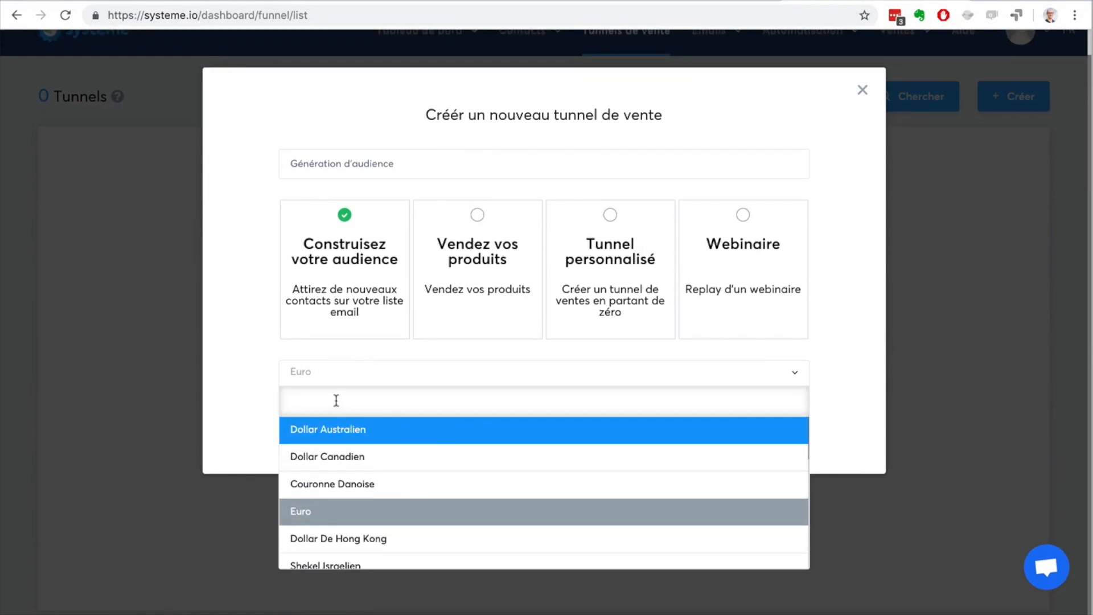
pyautogui.click(254, 371)
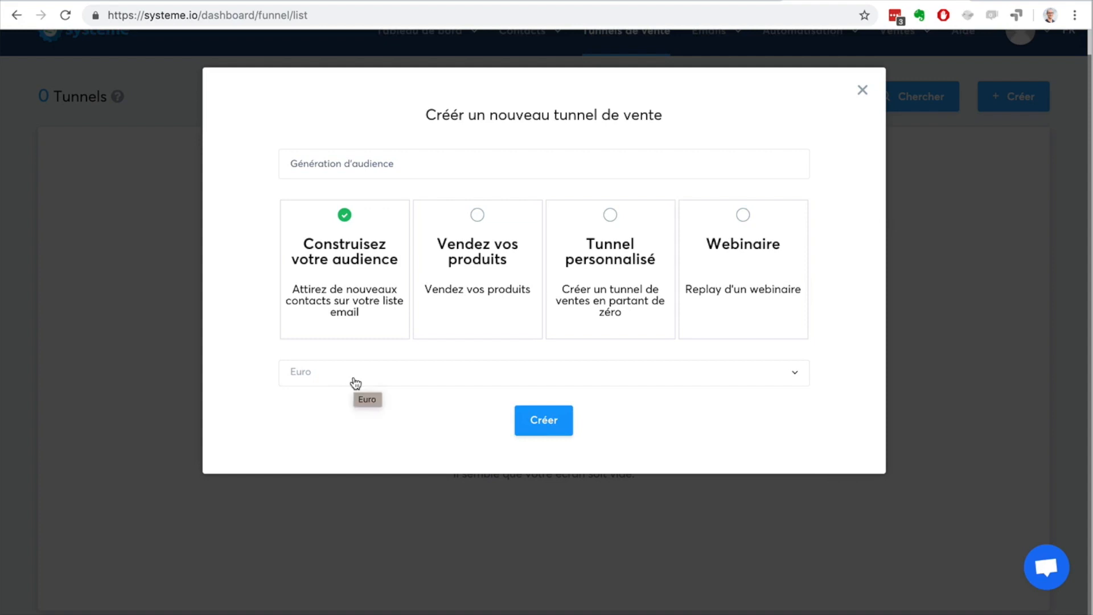
pyautogui.click(535, 419)
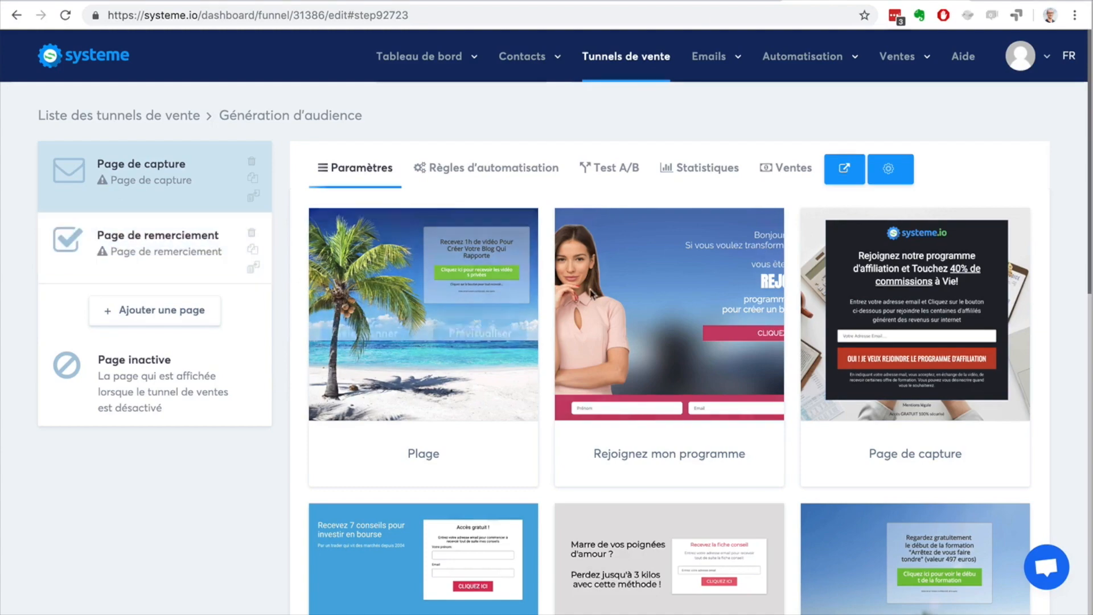
# Step: Browse the capture page templates from Plage to Video, comparing their layouts and form styles
pyautogui.scroll(-14, 1060, 267)
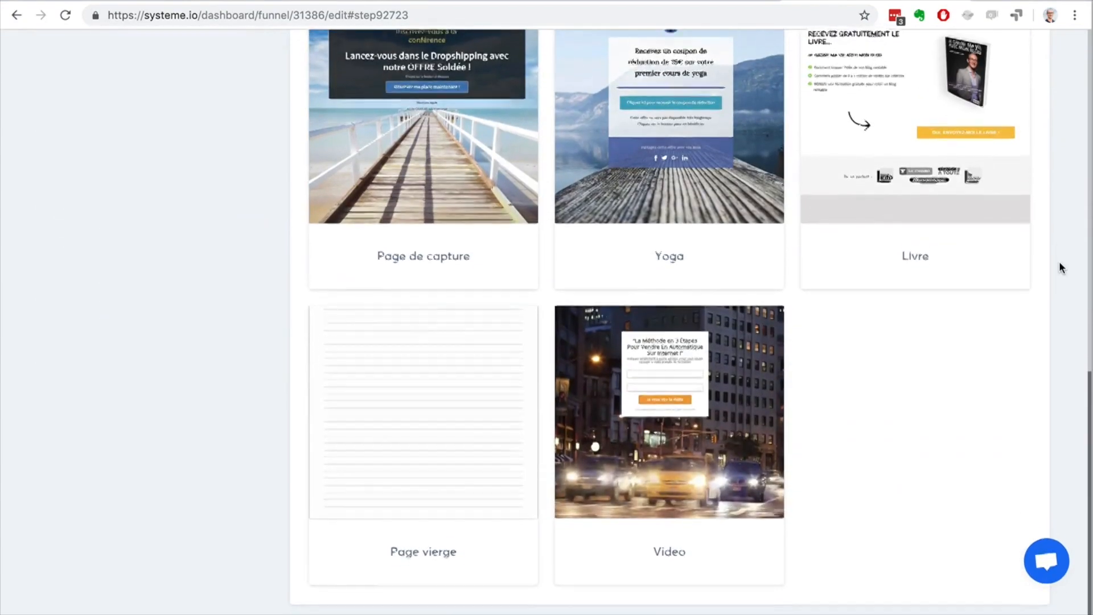
pyautogui.scroll(15, 1059, 267)
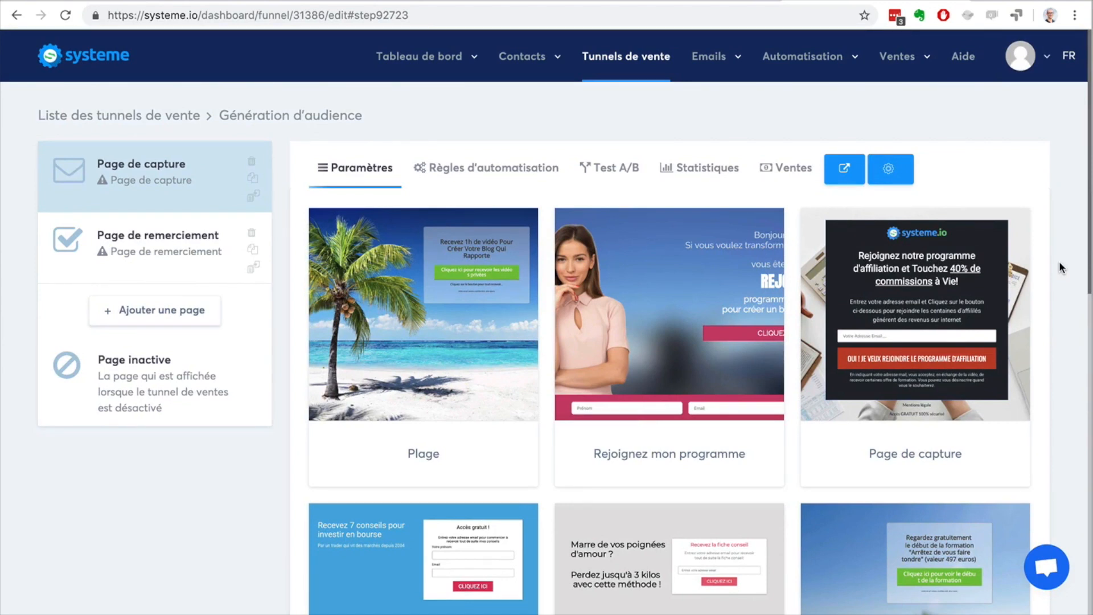
pyautogui.scroll(-5, 1041, 264)
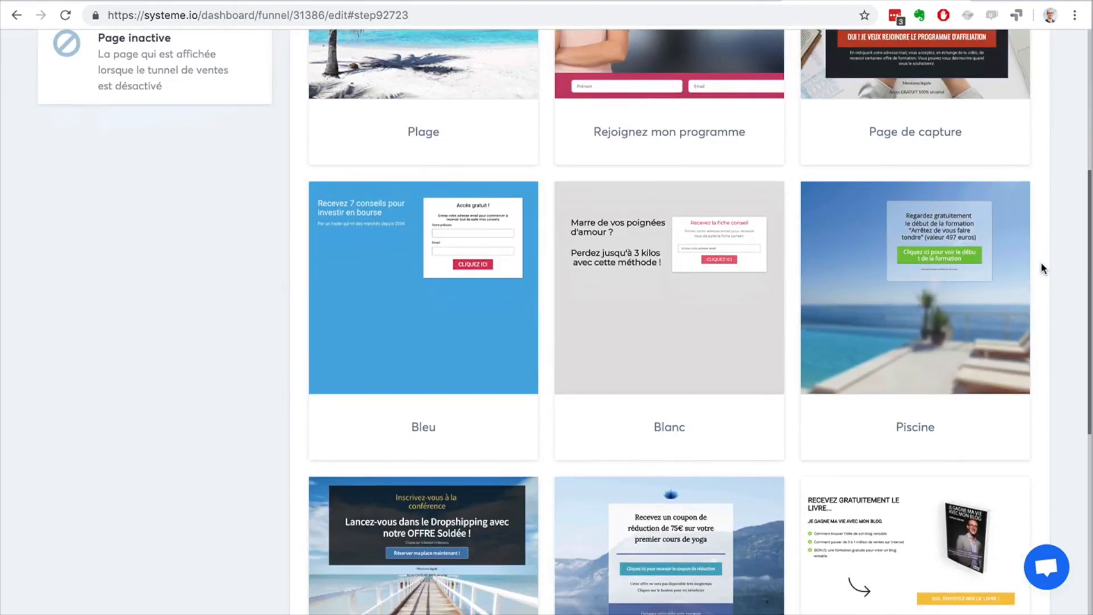
pyautogui.scroll(-5, 1042, 268)
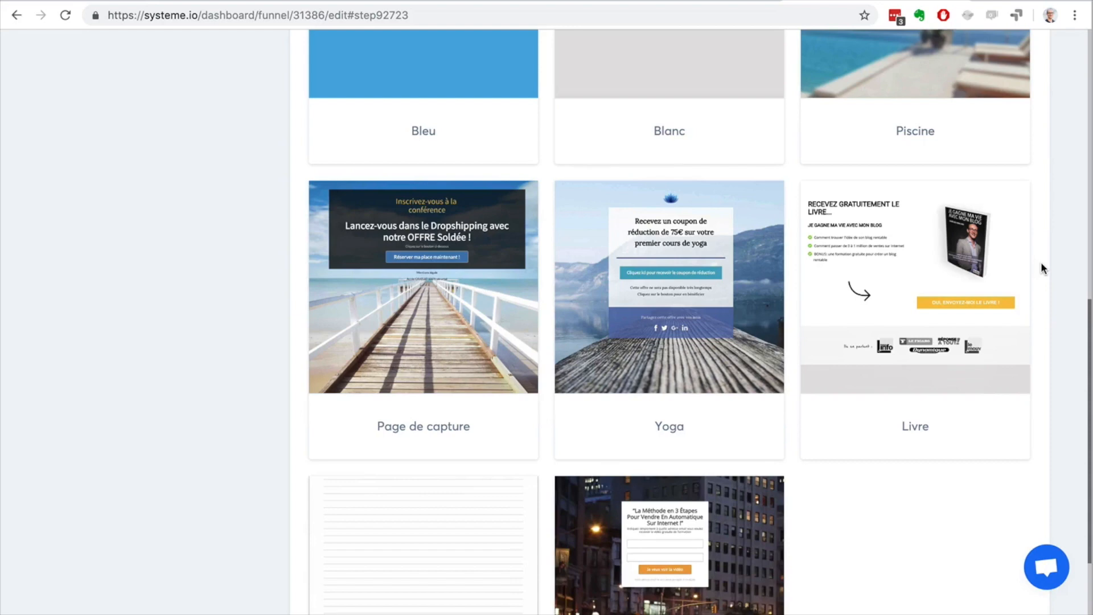
pyautogui.scroll(10, 1041, 265)
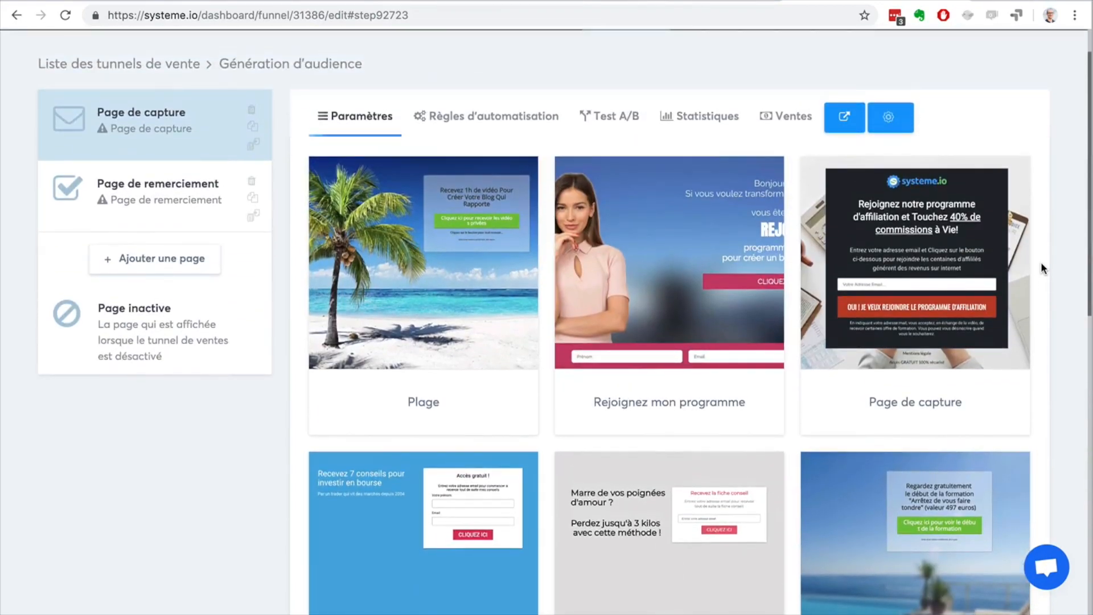
pyautogui.scroll(-7, 1041, 264)
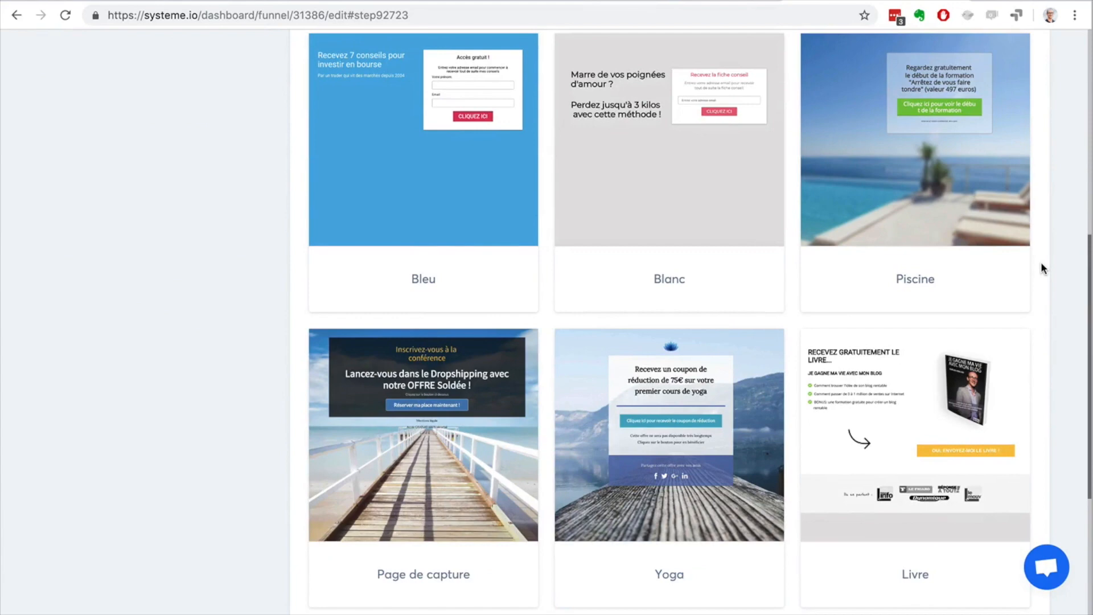
pyautogui.scroll(-5, 1040, 267)
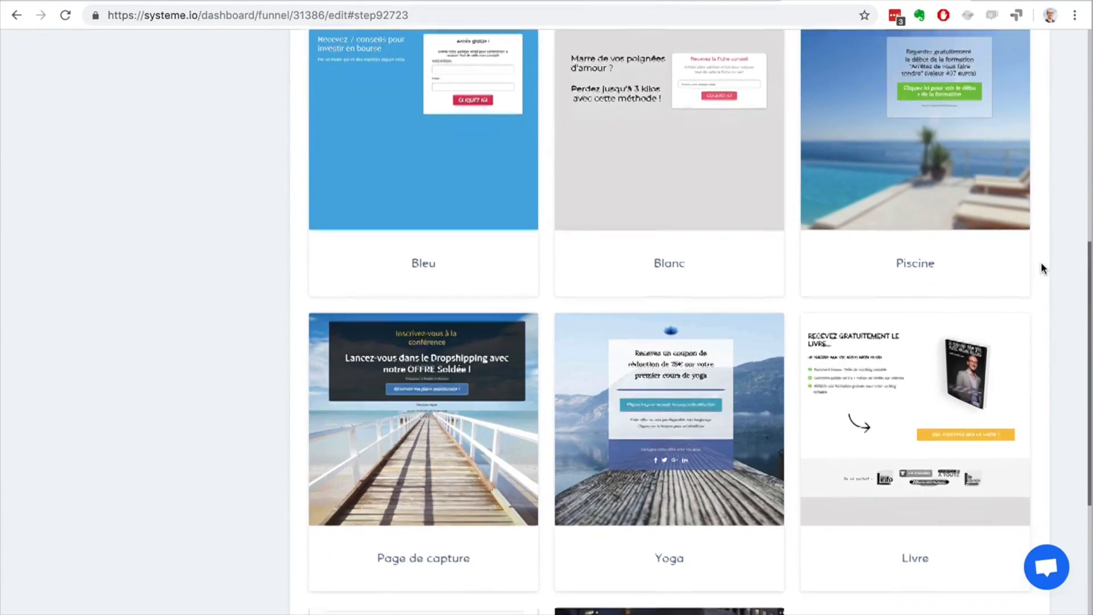
pyautogui.scroll(6, 1041, 268)
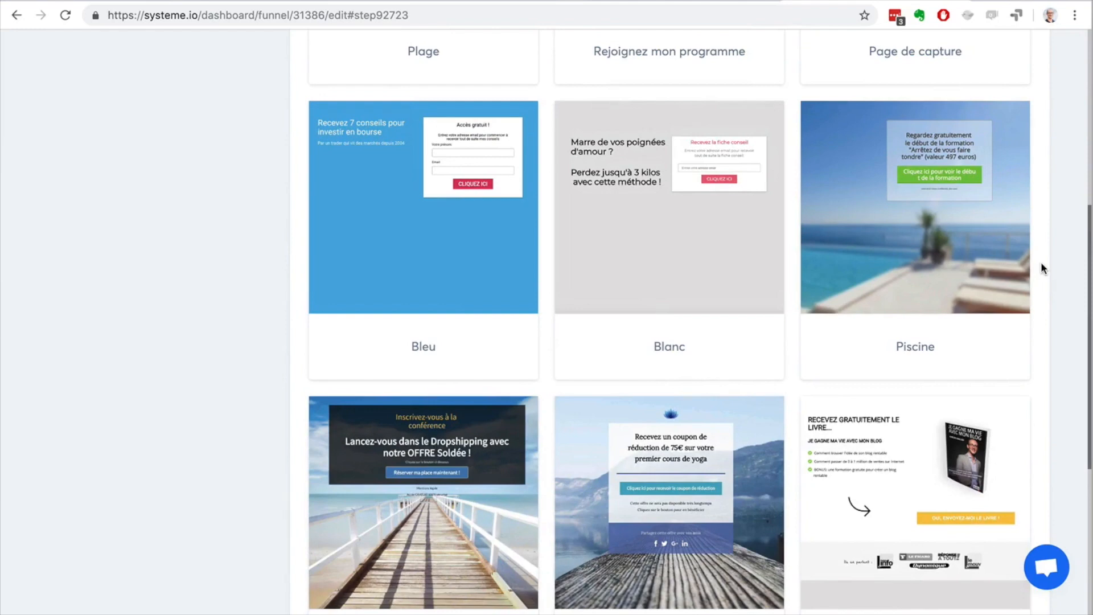
pyautogui.scroll(7, 1041, 266)
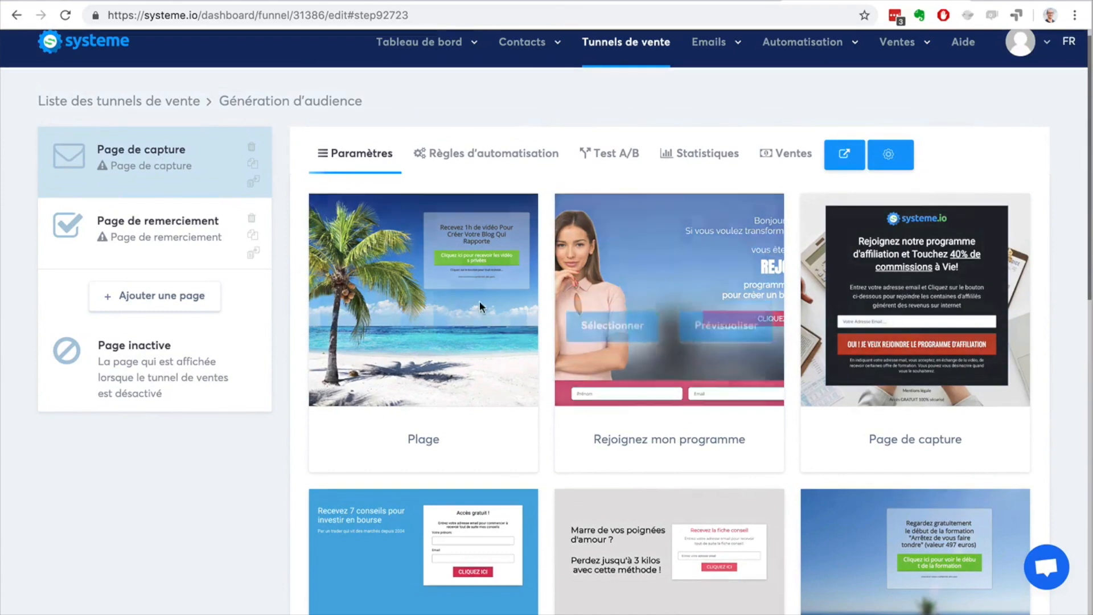
pyautogui.scroll(-9, 1064, 305)
pyautogui.scroll(-4, 1064, 302)
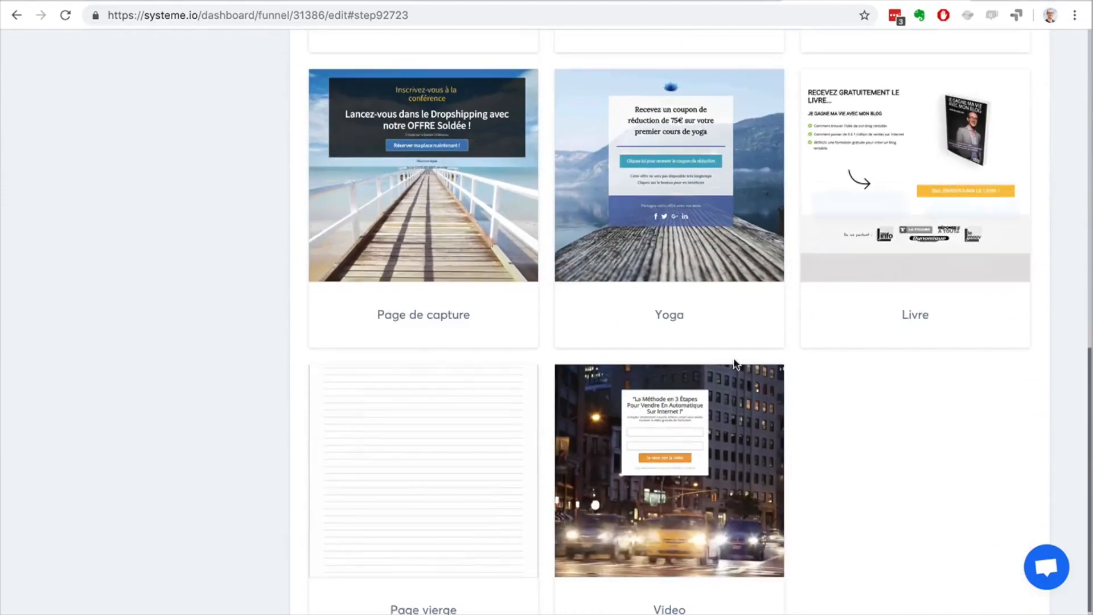
# Step: Apply the Page de capture template with the Dropshipping conference offer to the capture step and open it in the page editor
pyautogui.moveTo(621, 490)
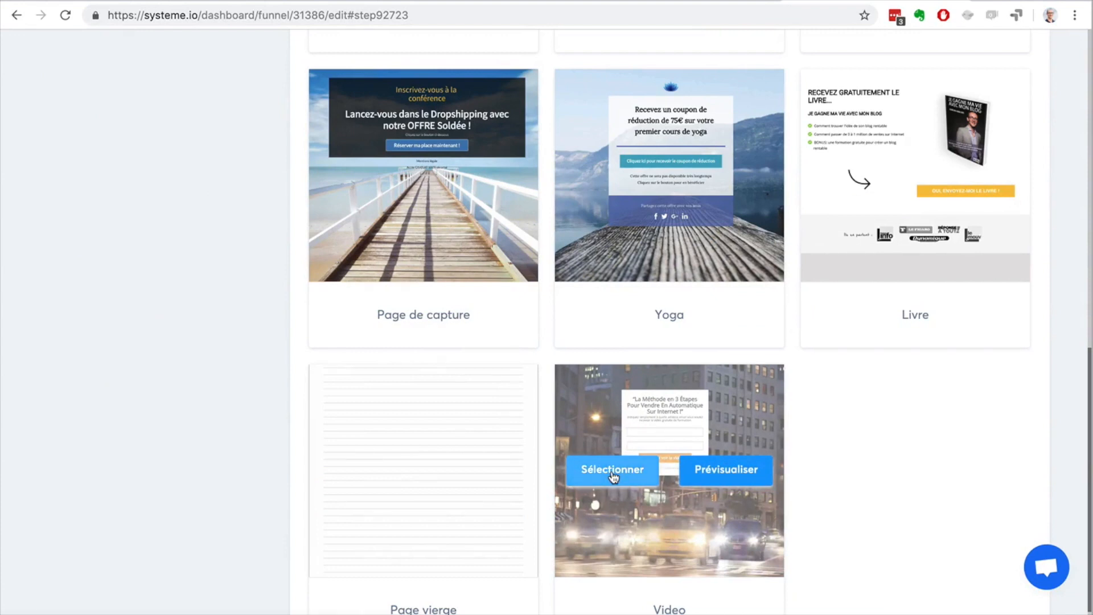
pyautogui.scroll(2, 206, 258)
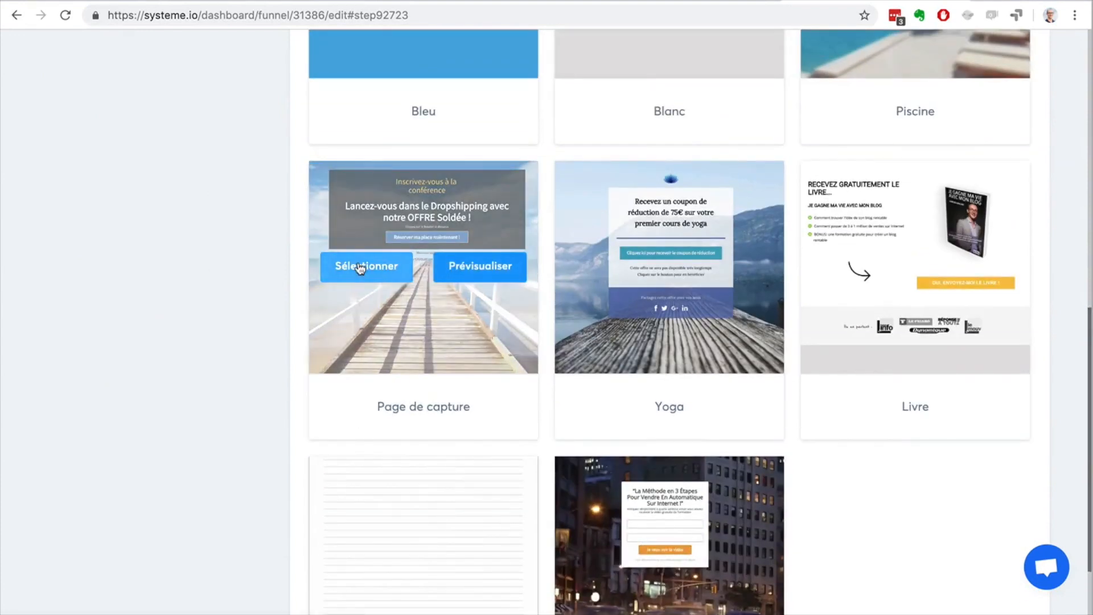
pyautogui.click(360, 267)
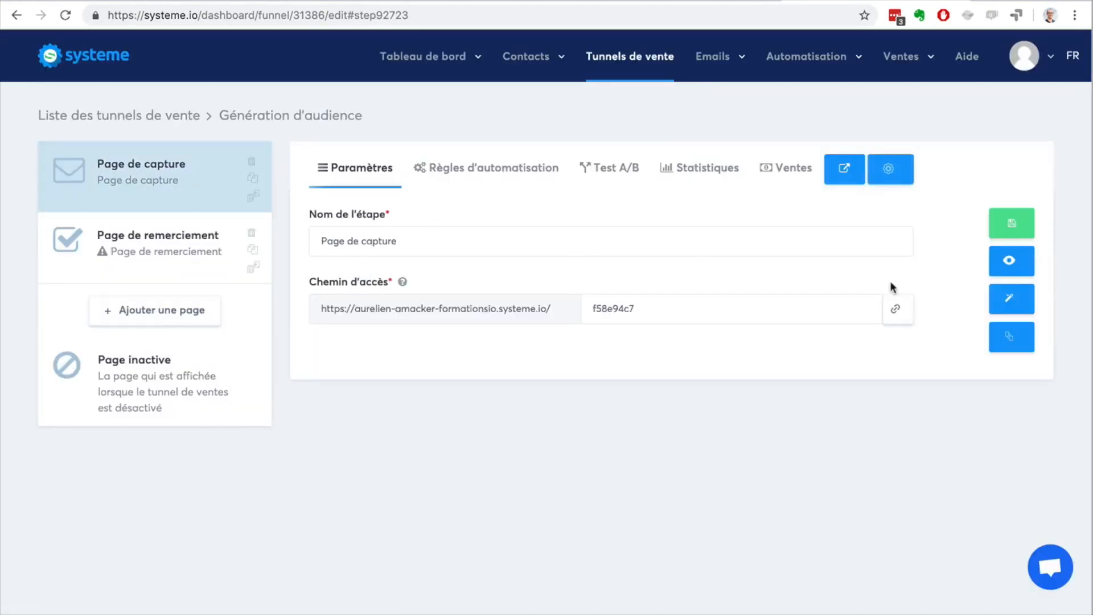
pyautogui.click(1011, 296)
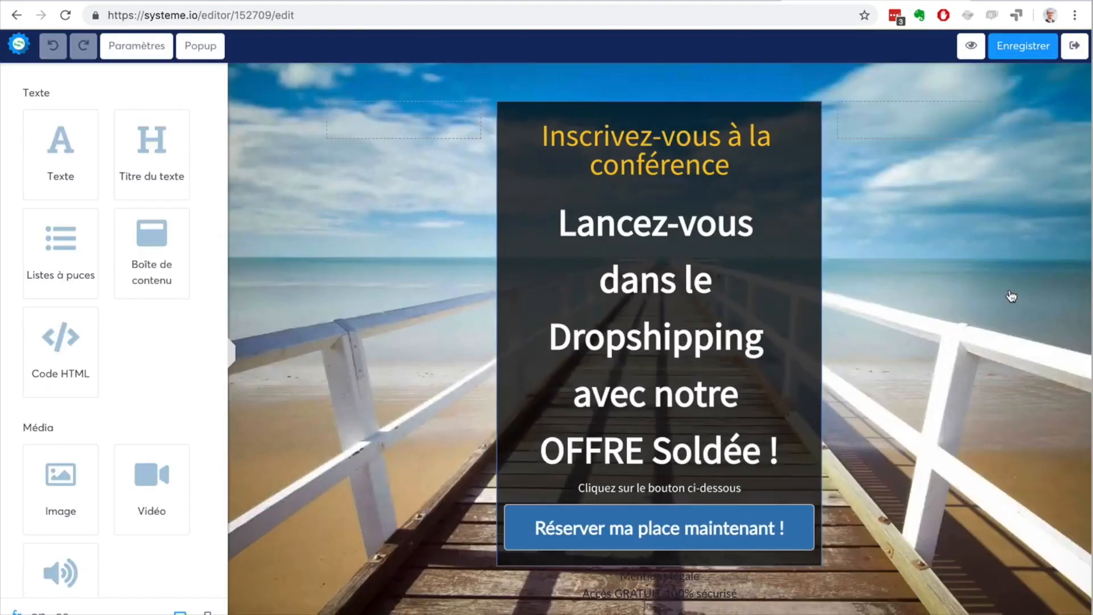
# Step: Review the background section's margin, padding, shadow and visibility settings, and return to the element library
pyautogui.moveTo(641, 251)
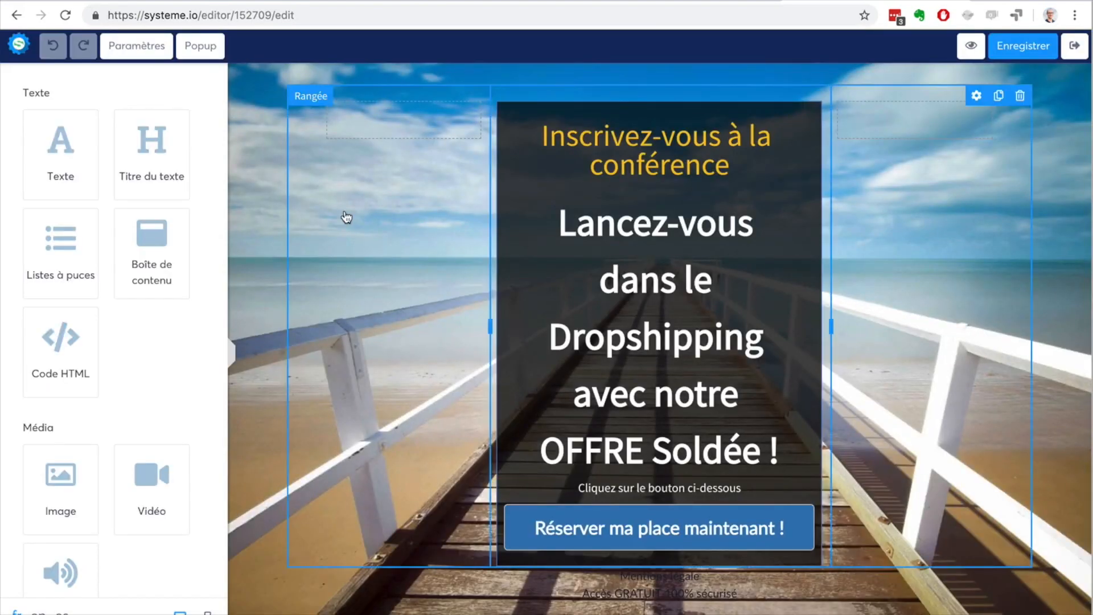
pyautogui.click(233, 114)
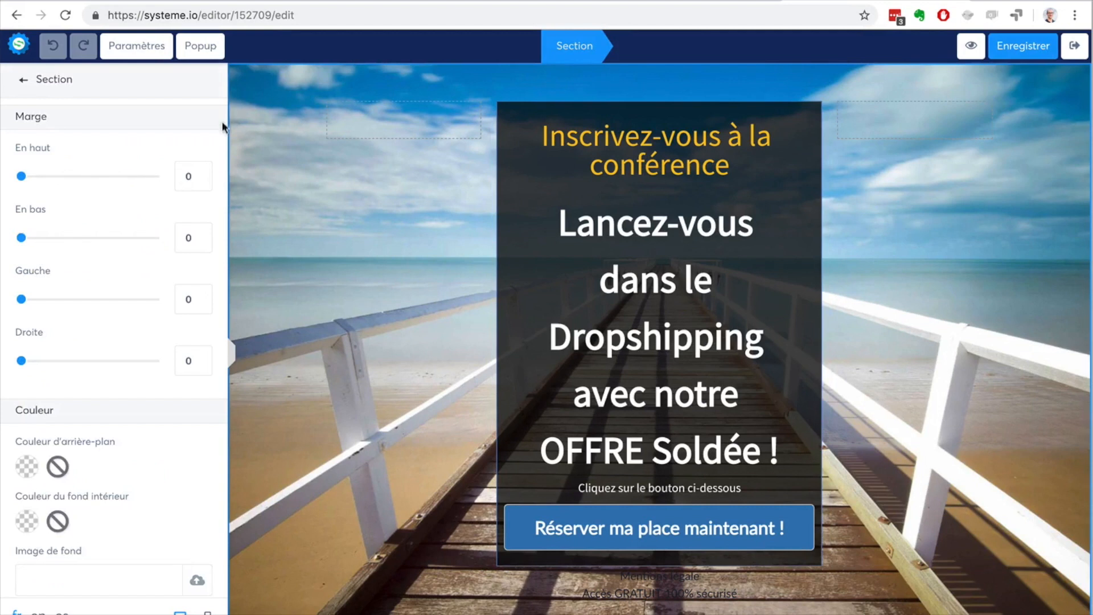
pyautogui.scroll(-5, 121, 275)
pyautogui.scroll(-6, 120, 274)
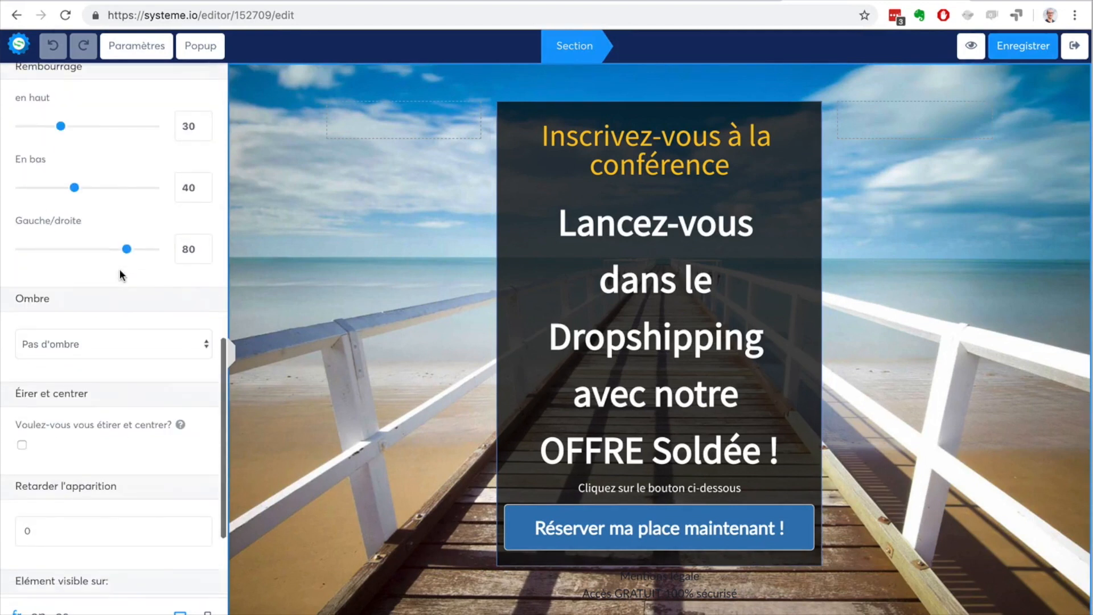
pyautogui.scroll(-4, 121, 274)
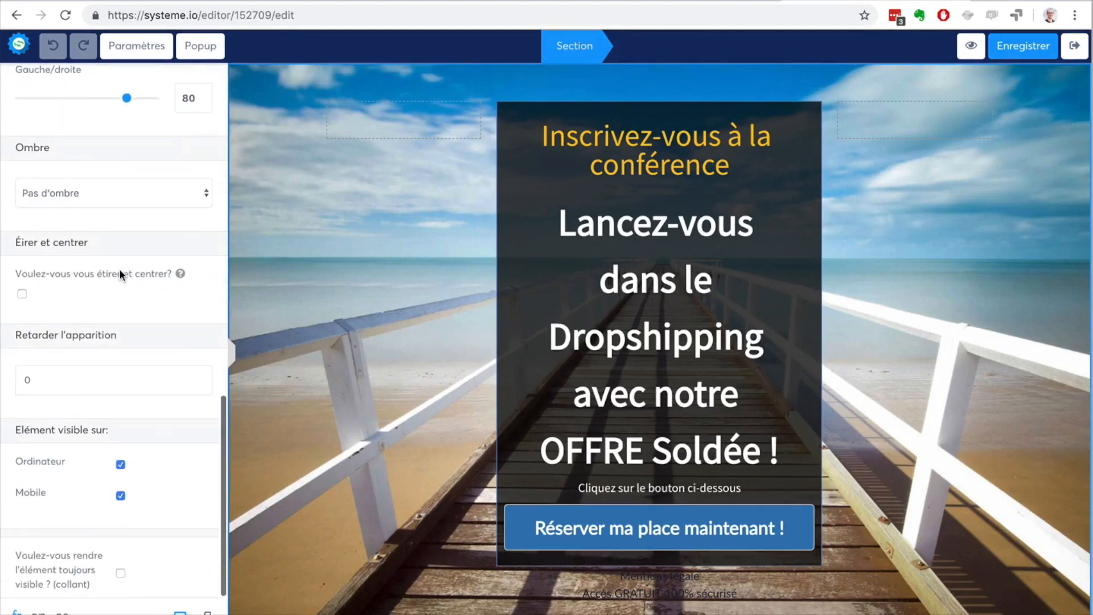
pyautogui.click(352, 235)
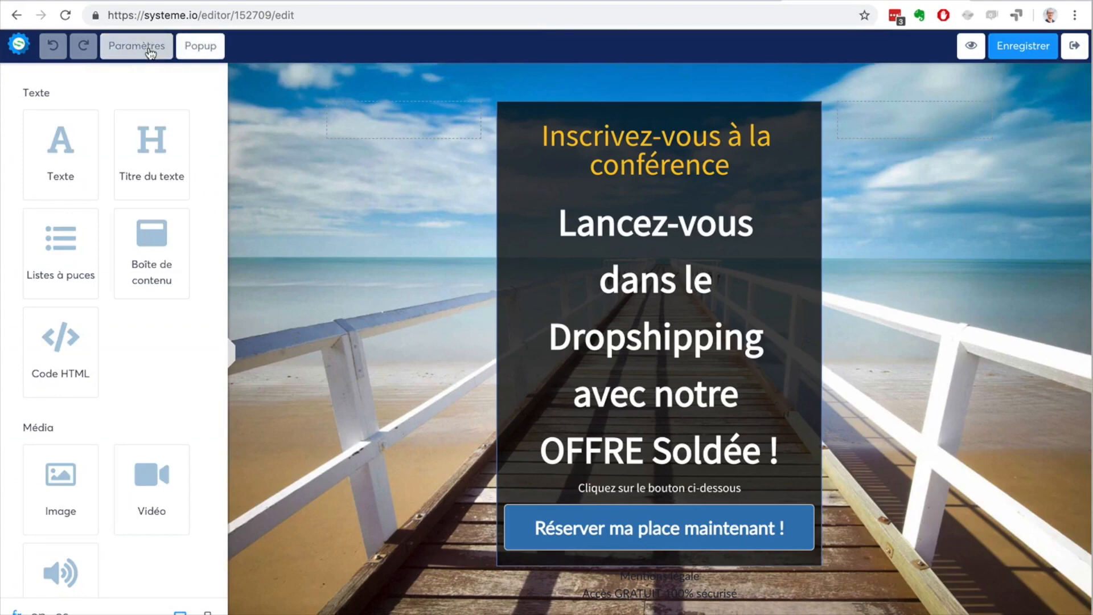
# Step: Look through the editor's available text, media, column layout and form elements
pyautogui.scroll(-6, 131, 177)
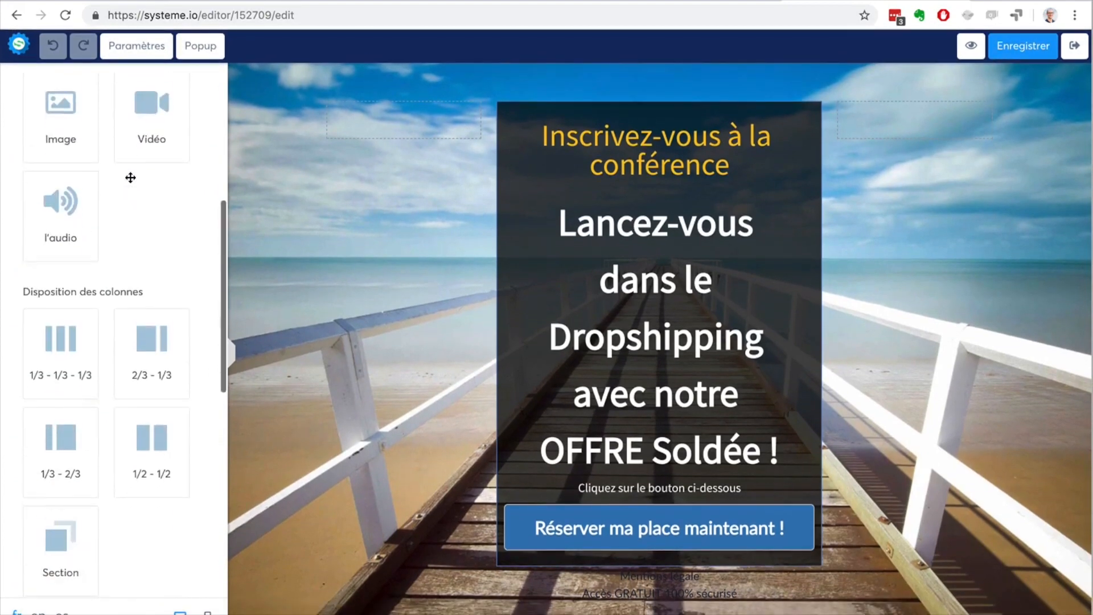
pyautogui.scroll(-4, 130, 177)
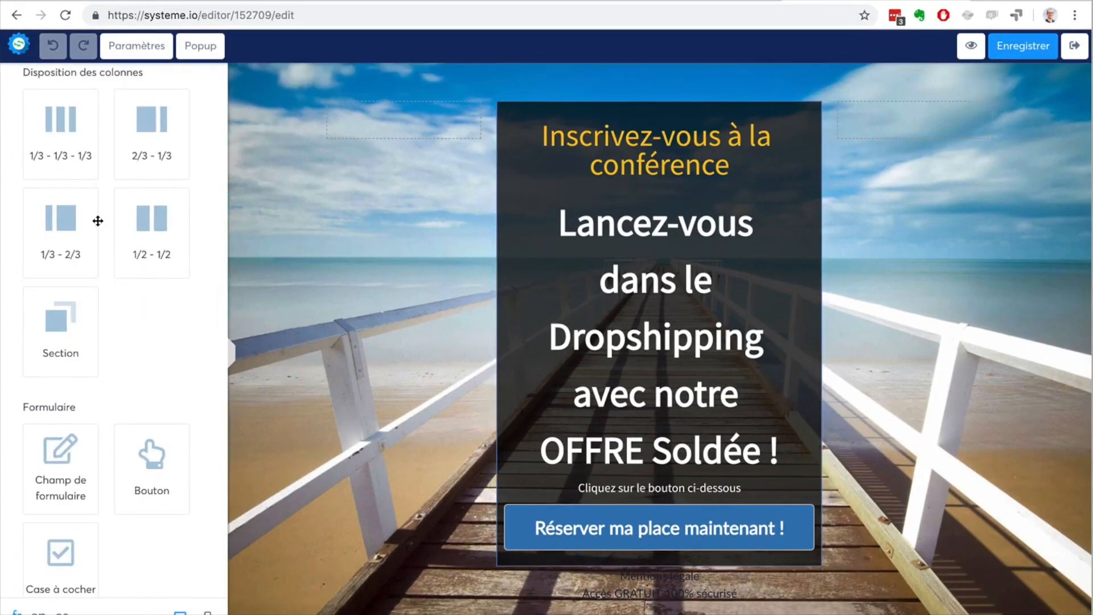
pyautogui.scroll(-5, 97, 220)
pyautogui.scroll(15, 97, 220)
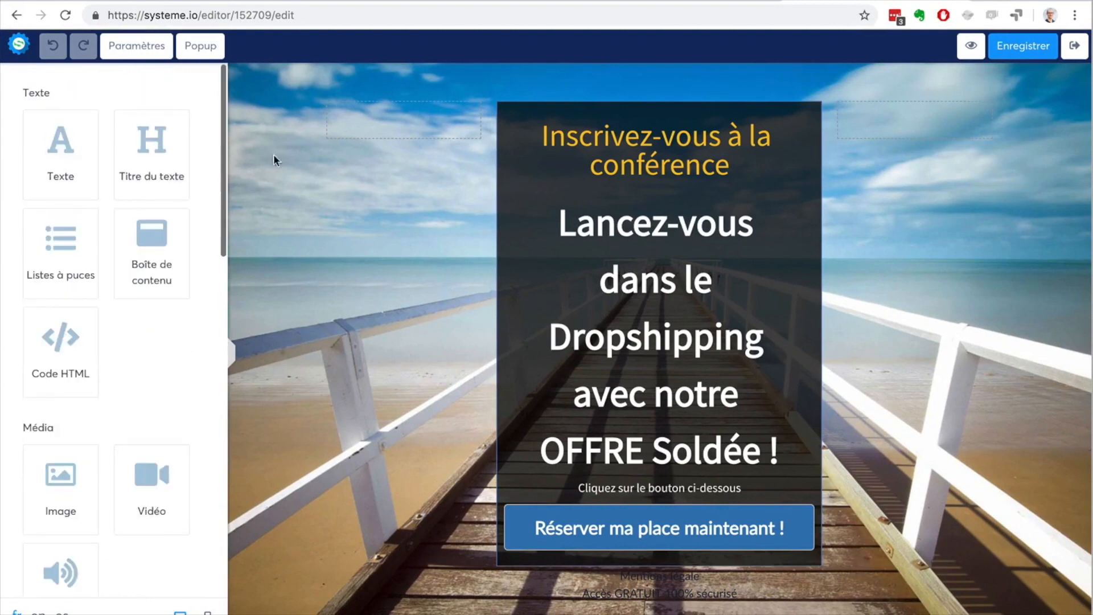
# Step: View the settings of the section and of the "Inscrivez-vous à la conférence" heading, and return to the element library
pyautogui.click(313, 71)
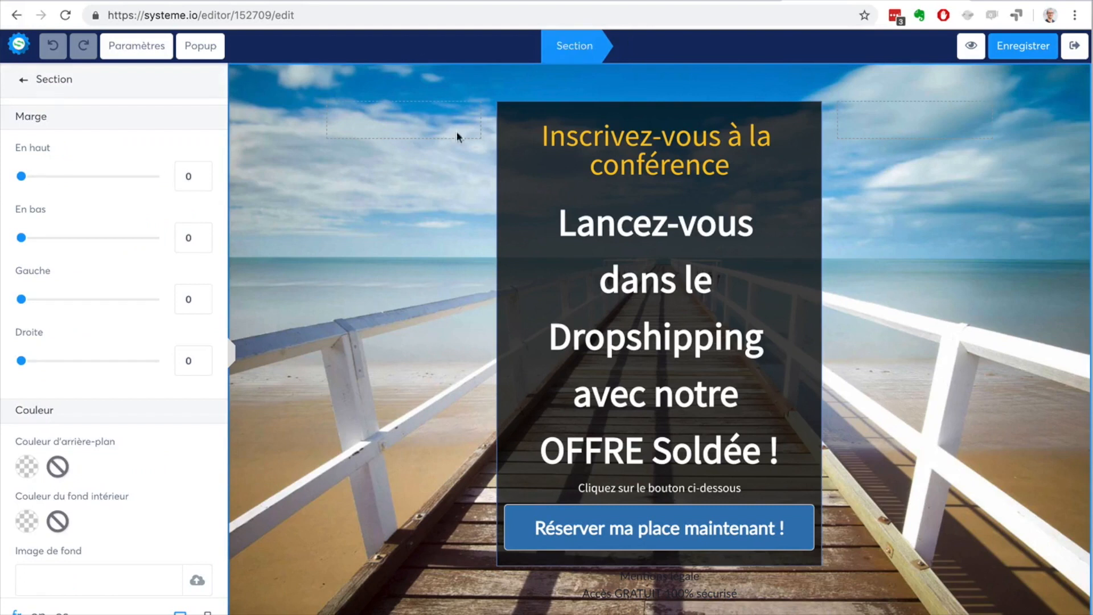
pyautogui.click(541, 126)
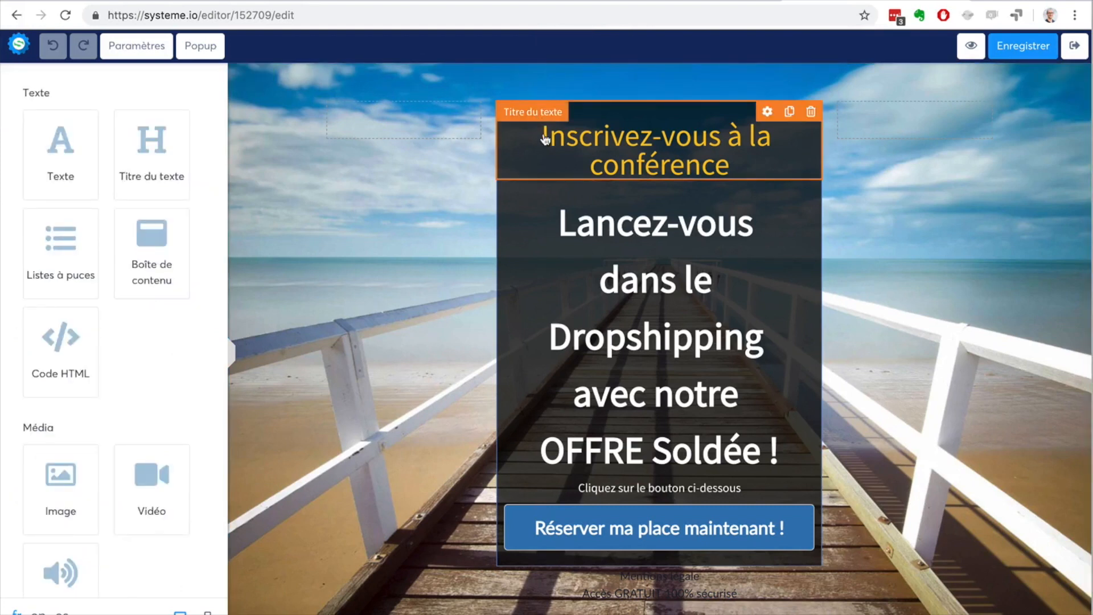
pyautogui.click(544, 138)
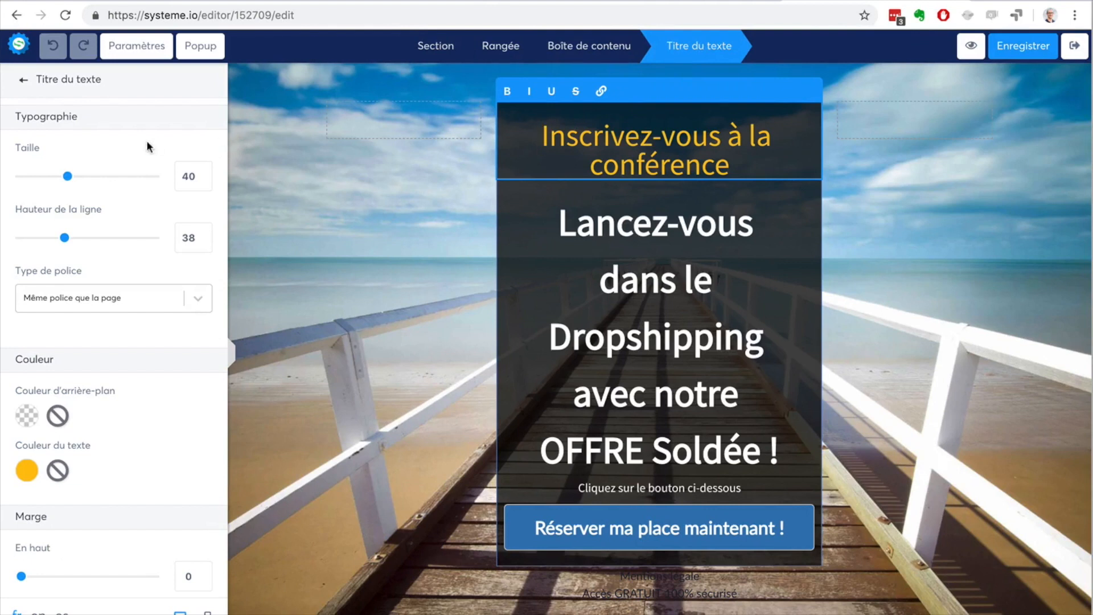
pyautogui.click(24, 83)
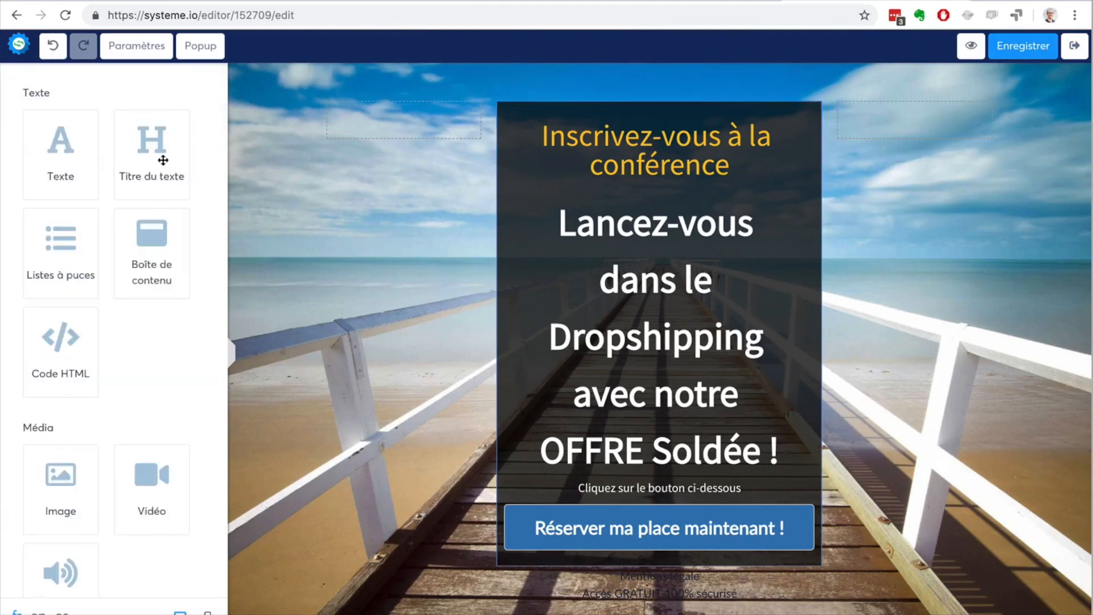
# Step: Select the conference heading and inspect the settings of its parent content box, row and section in turn
pyautogui.click(620, 152)
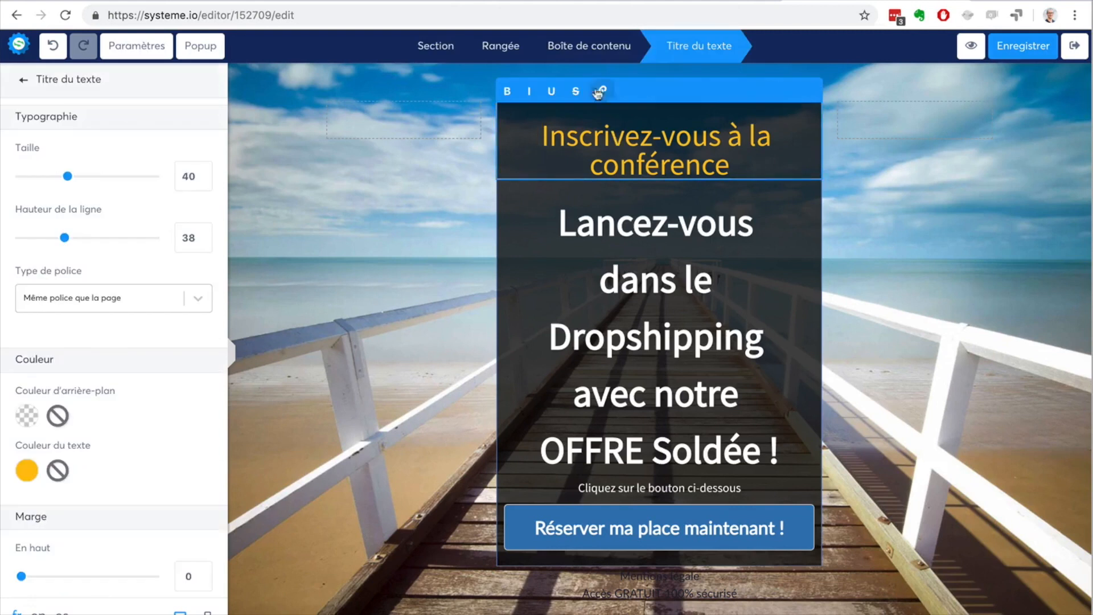
pyautogui.click(597, 52)
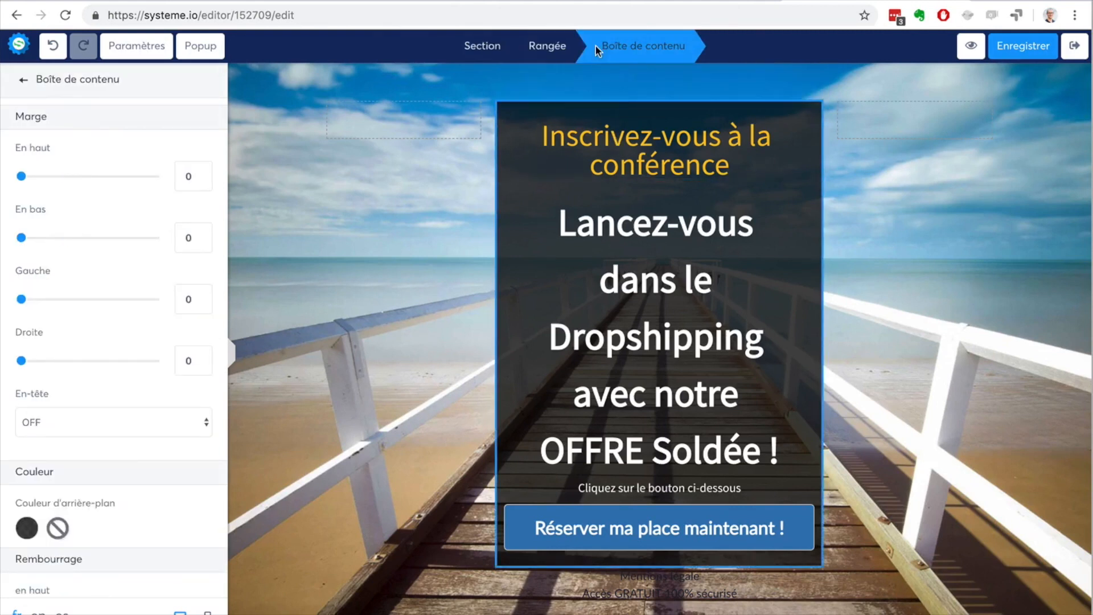
pyautogui.click(549, 50)
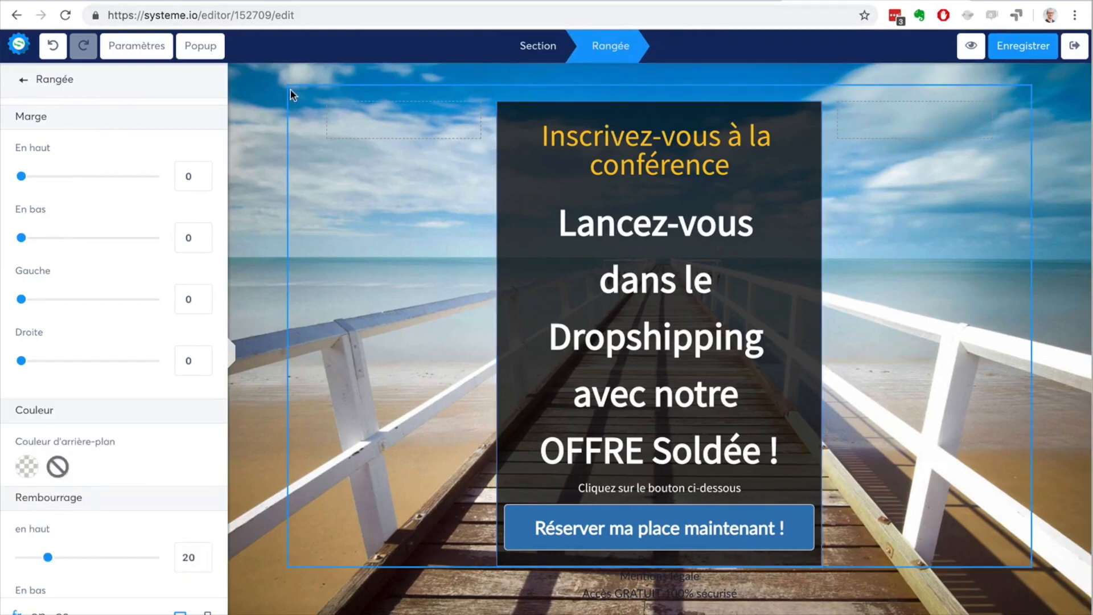
pyautogui.click(528, 48)
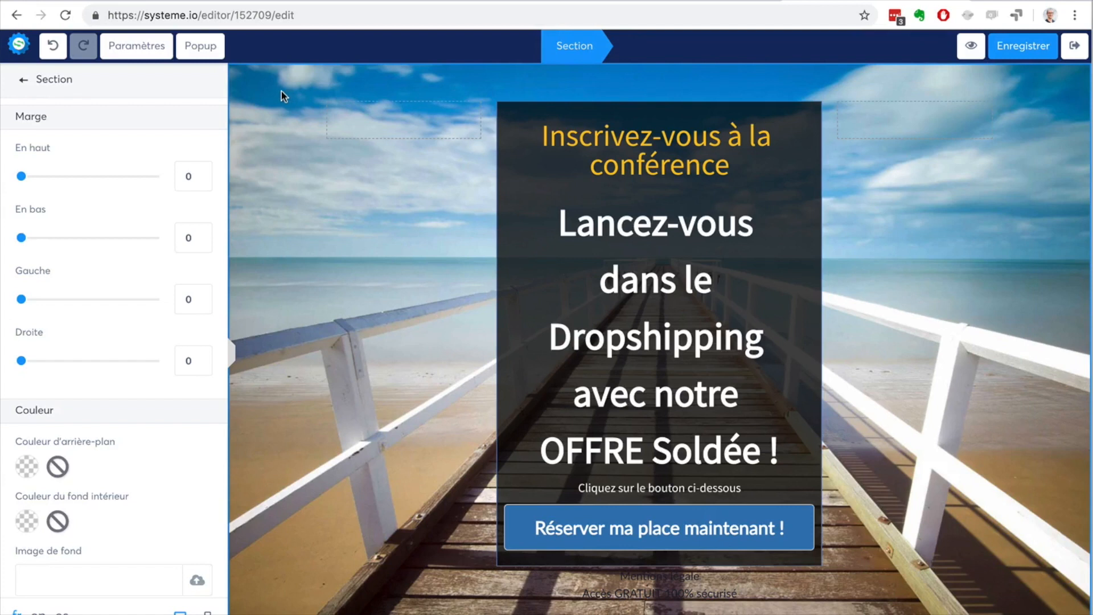
pyautogui.click(267, 147)
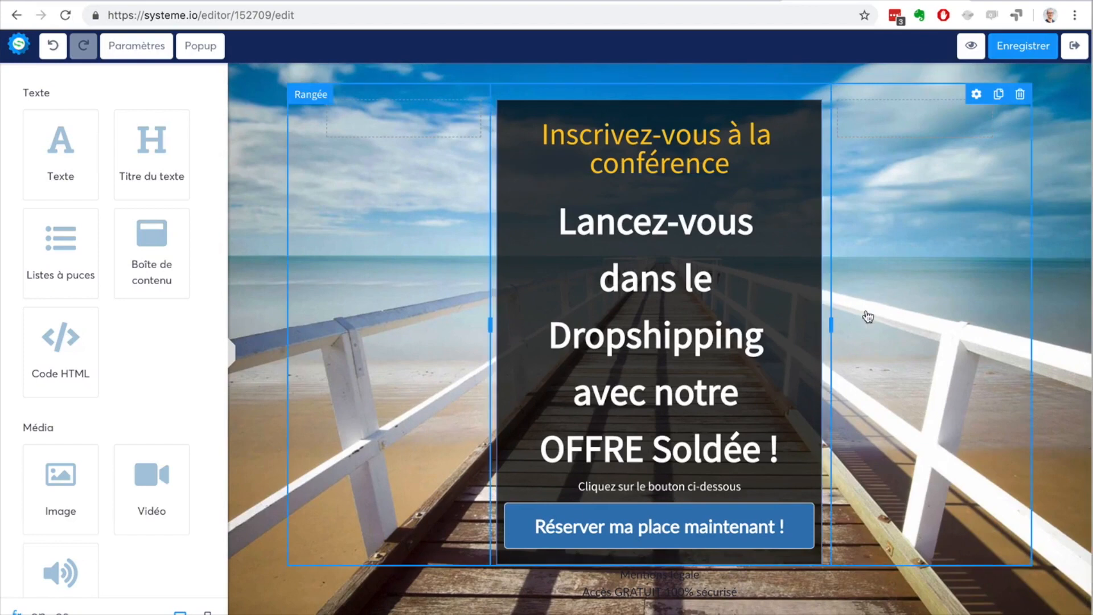
# Step: Examine the row's column divider and its margin, padding, border, corner and visibility settings, and switch the page to the mobile view
pyautogui.moveTo(831, 326)
pyautogui.mouseDown()
pyautogui.moveTo(931, 328)
pyautogui.moveTo(851, 325)
pyautogui.mouseUp()
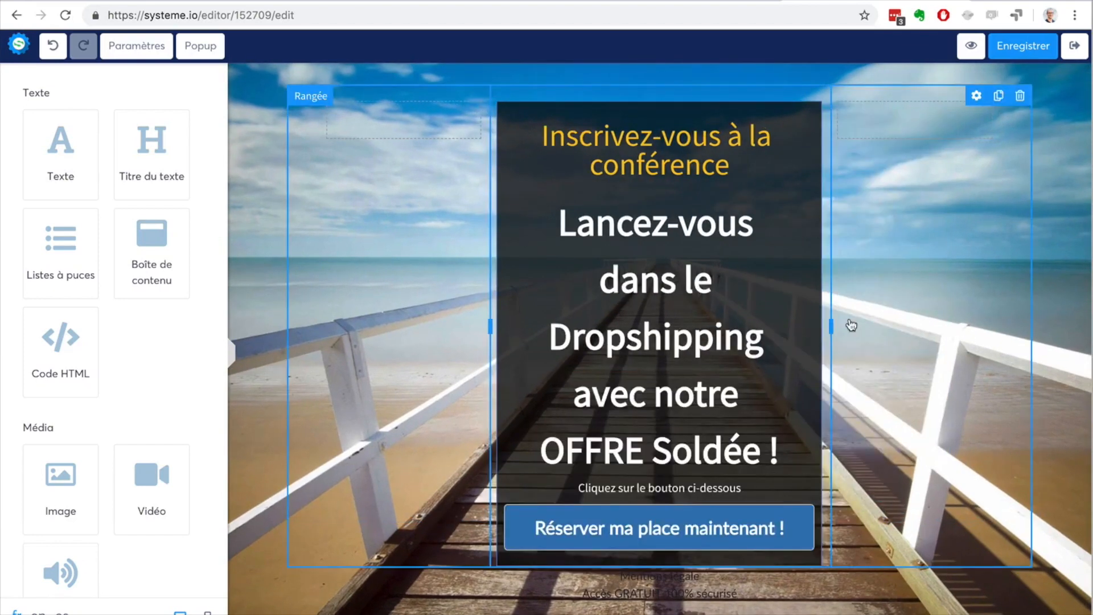
pyautogui.click(851, 325)
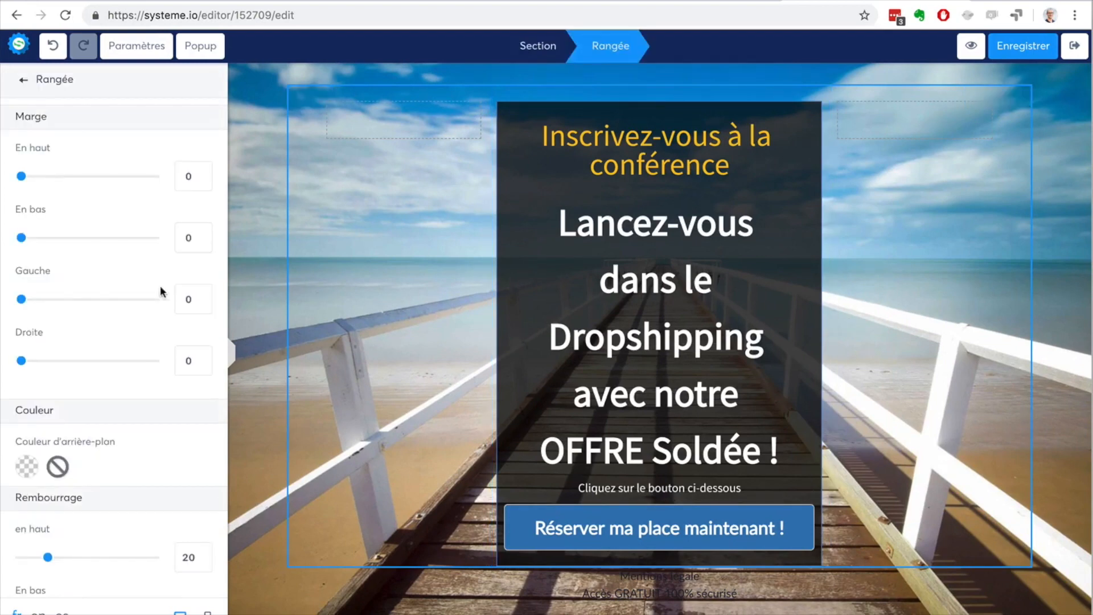
pyautogui.scroll(-10, 73, 222)
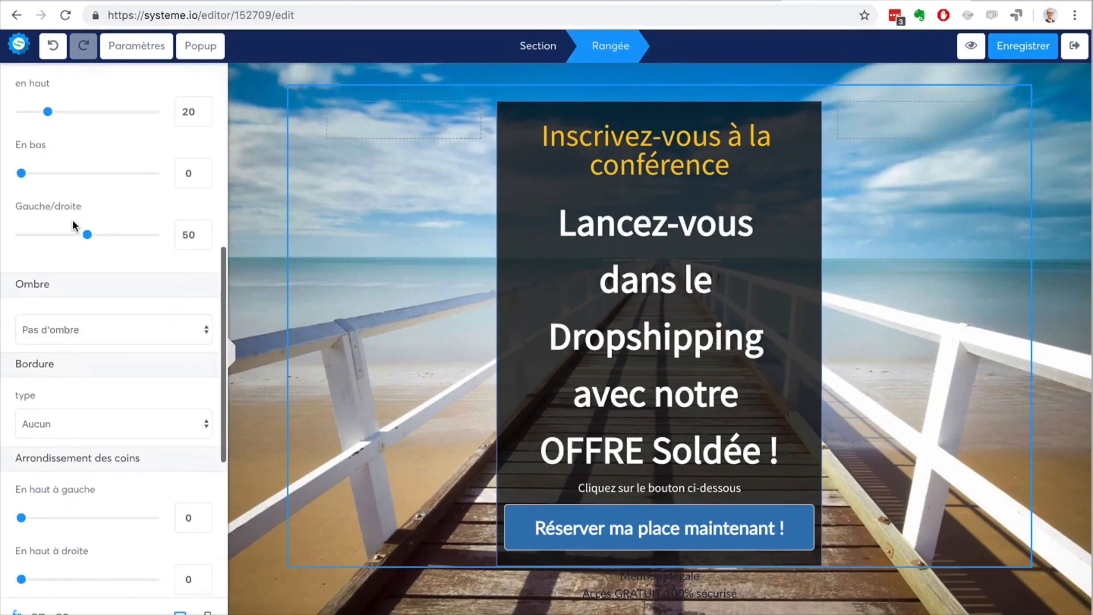
pyautogui.scroll(-2, 73, 224)
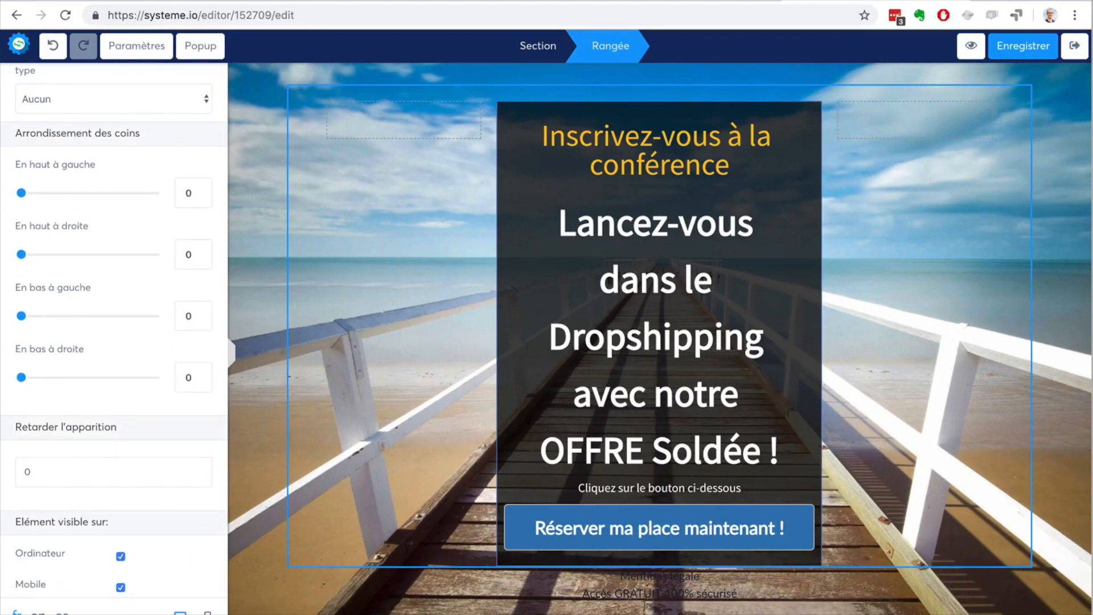
pyautogui.click(208, 613)
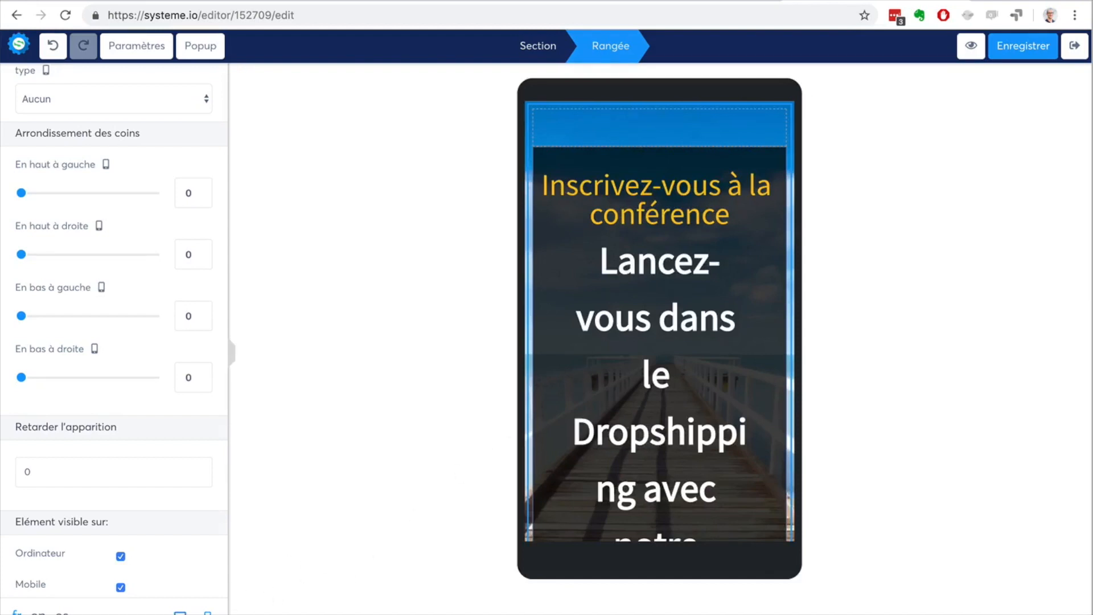
# Step: Switch the page back to the desktop view, check the row's Ordinateur and Mobile visibility options, and return to the element library
pyautogui.click(179, 613)
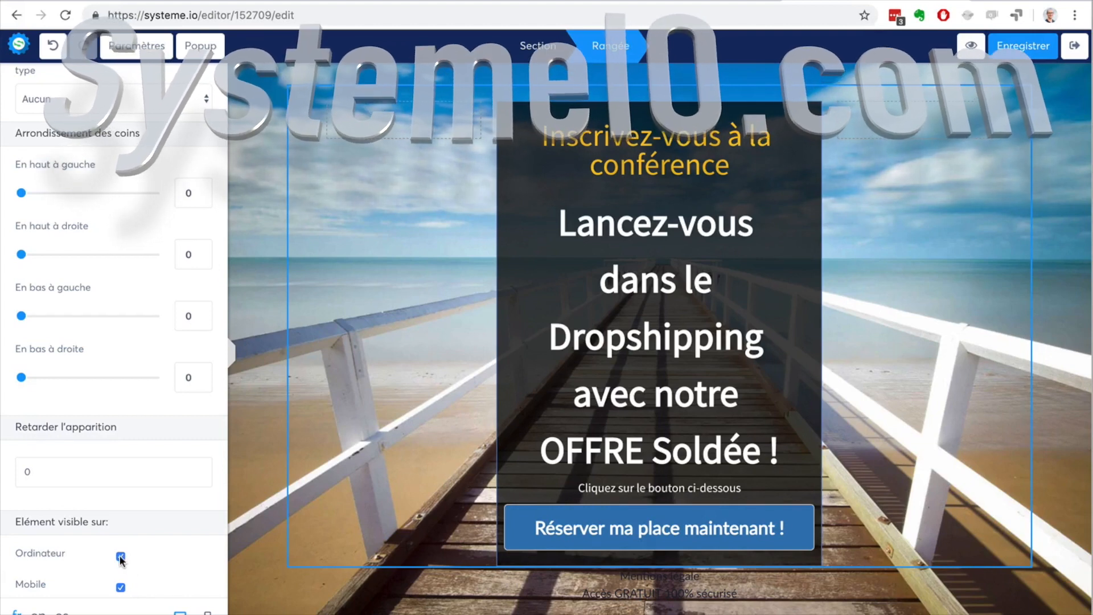
pyautogui.click(120, 556)
pyautogui.click(120, 556)
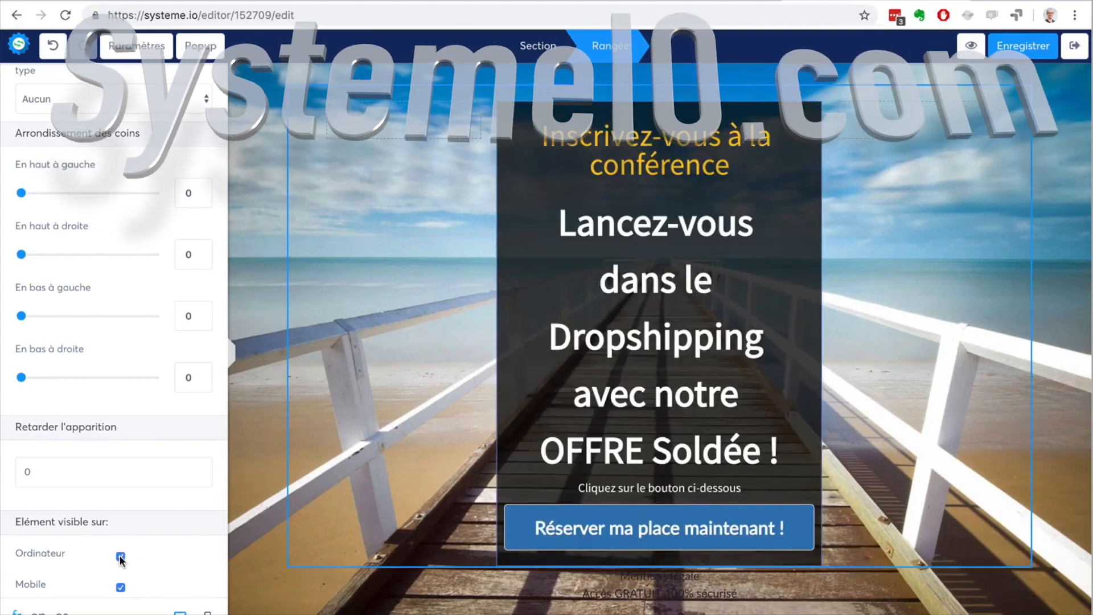
pyautogui.click(120, 556)
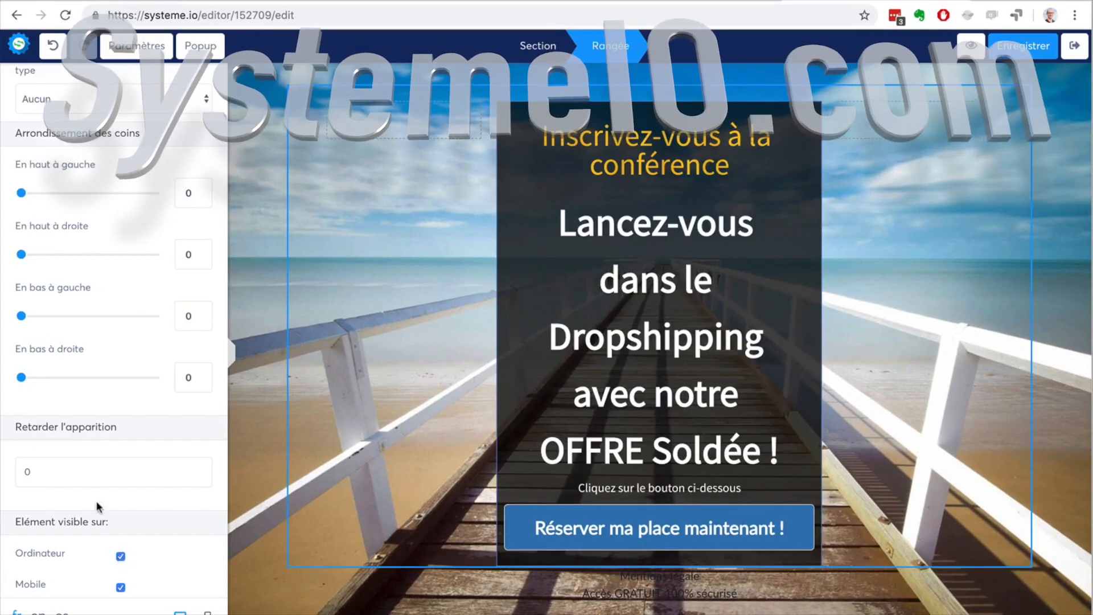
pyautogui.scroll(-1, 117, 410)
pyautogui.scroll(1, 117, 409)
pyautogui.scroll(15, 117, 410)
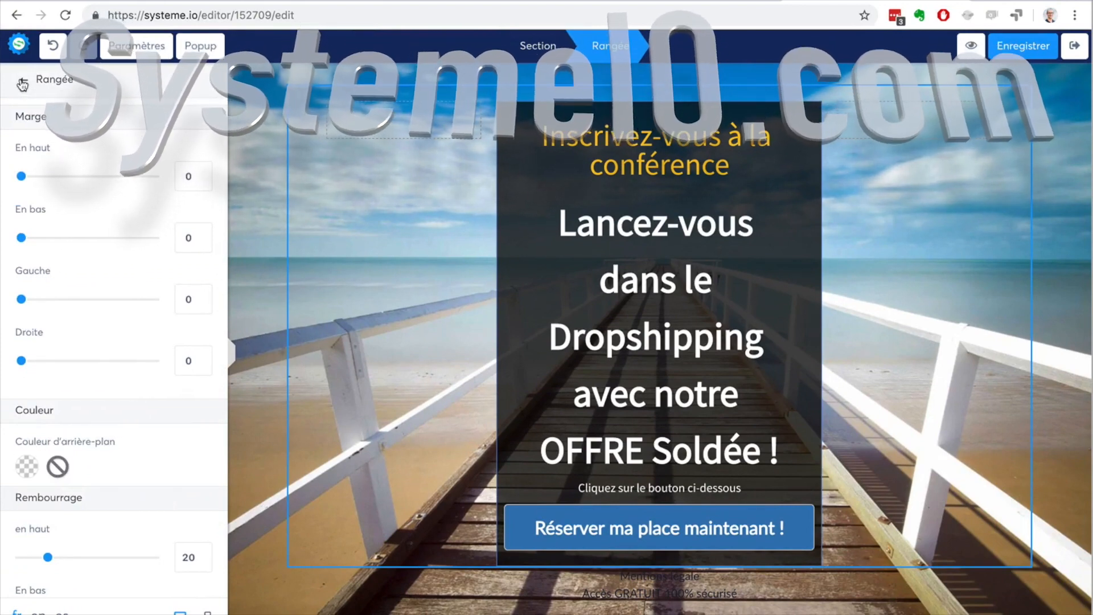
pyautogui.click(22, 85)
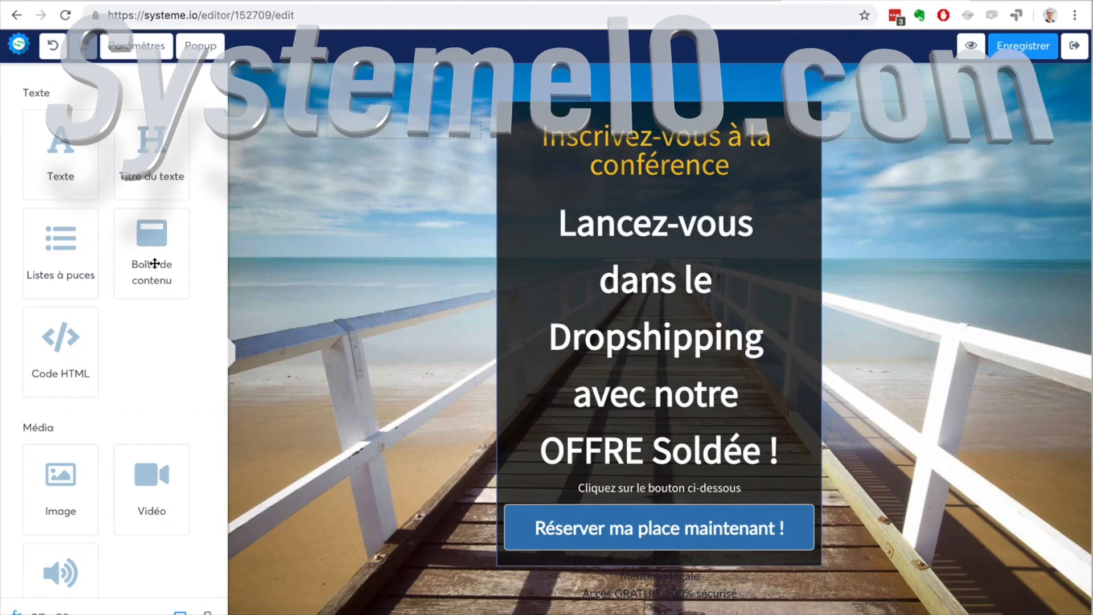
# Step: Insert a video element directly below the "Inscrivez-vous à la conférence" heading and open its settings
pyautogui.scroll(-3, 119, 372)
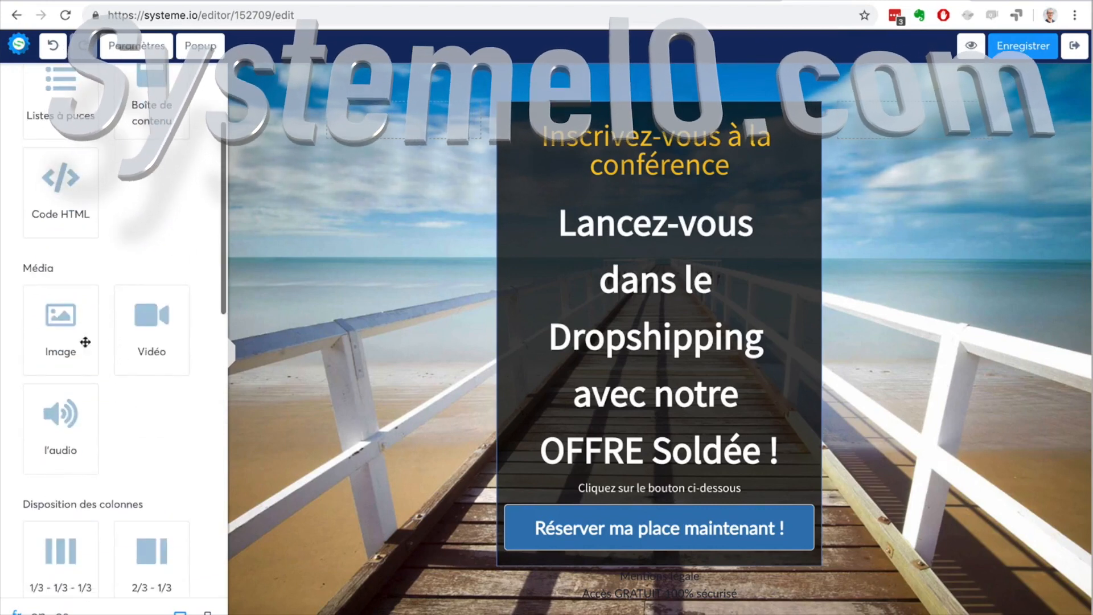
pyautogui.moveTo(139, 341); pyautogui.dragTo(610, 203)
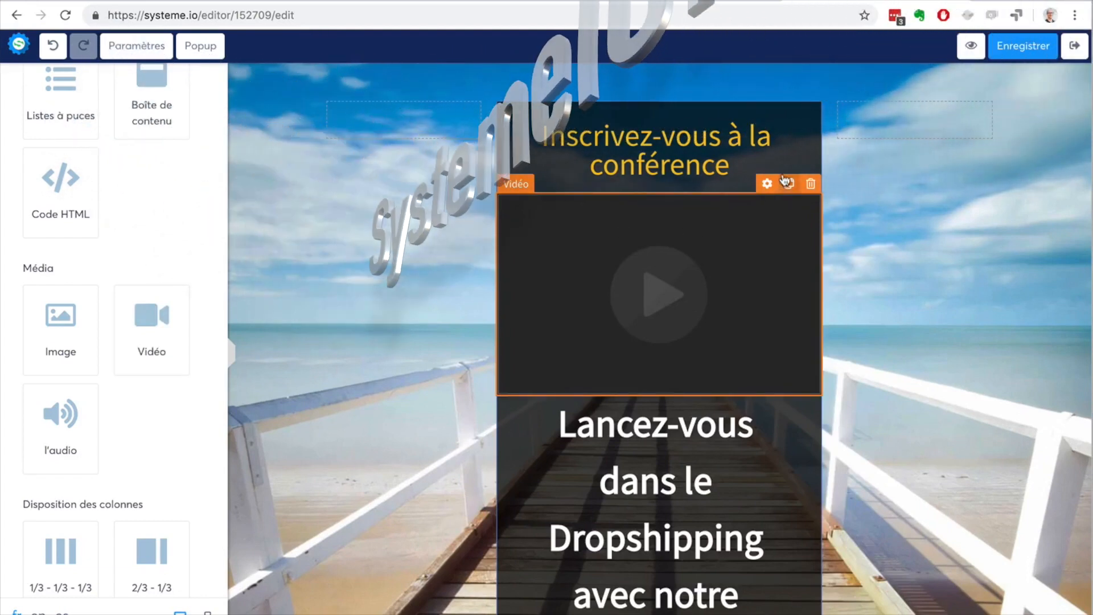
pyautogui.click(767, 184)
# Step: Try the video types Envoyer un fichier and Lien direct on the video element, and return to the element library
pyautogui.click(105, 142)
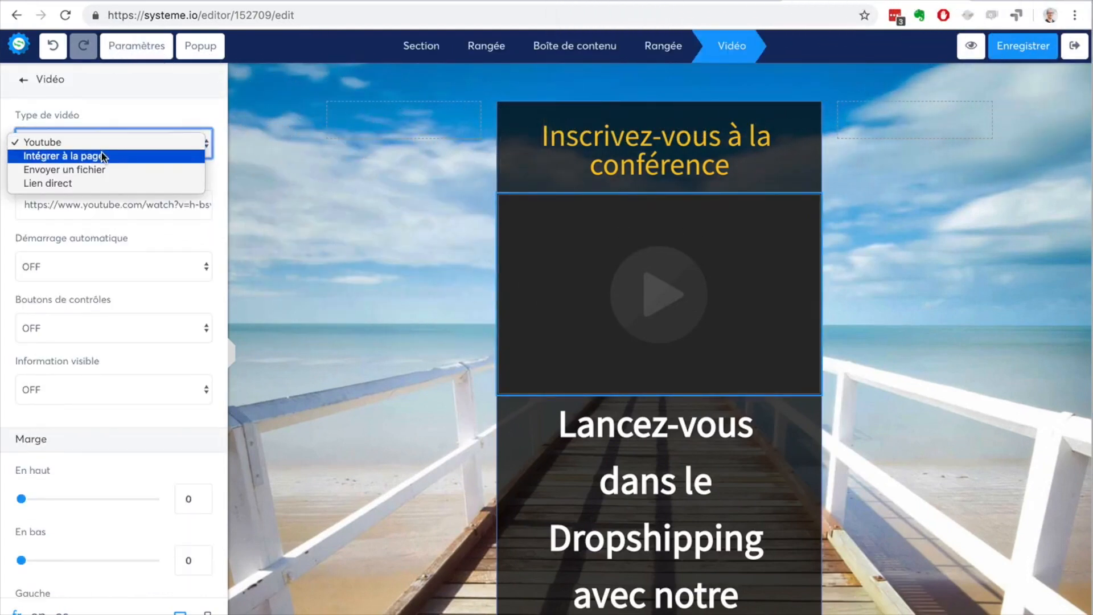
pyautogui.click(103, 169)
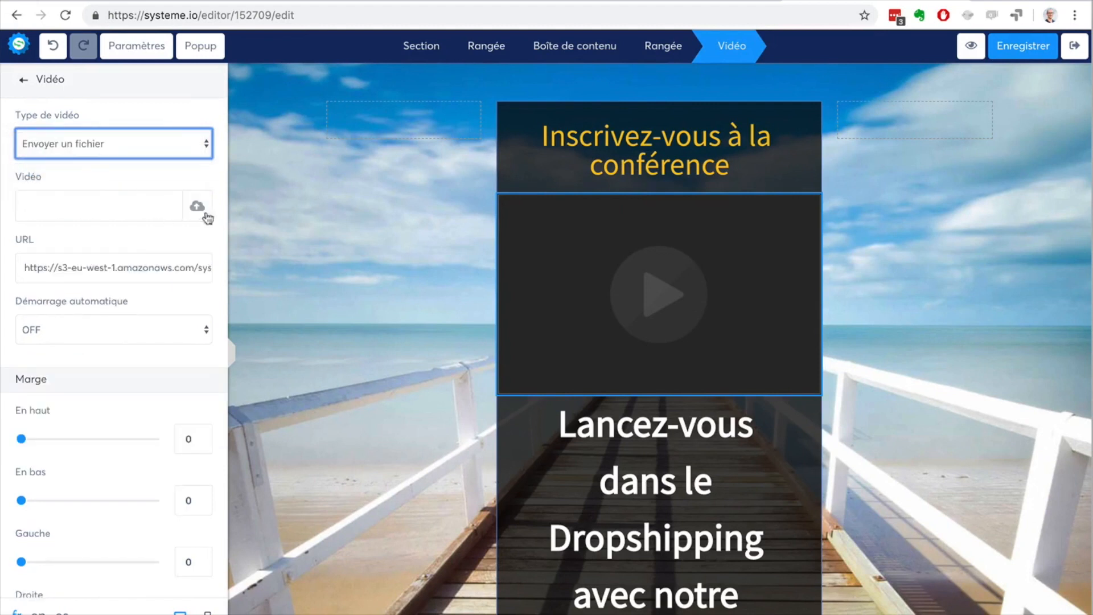
pyautogui.click(107, 142)
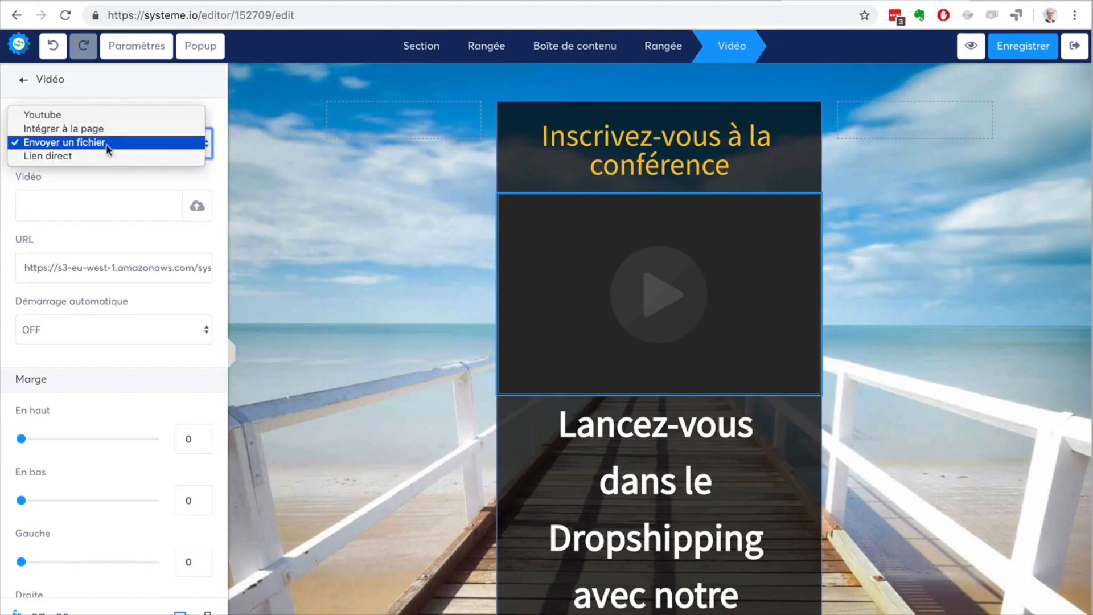
pyautogui.click(97, 156)
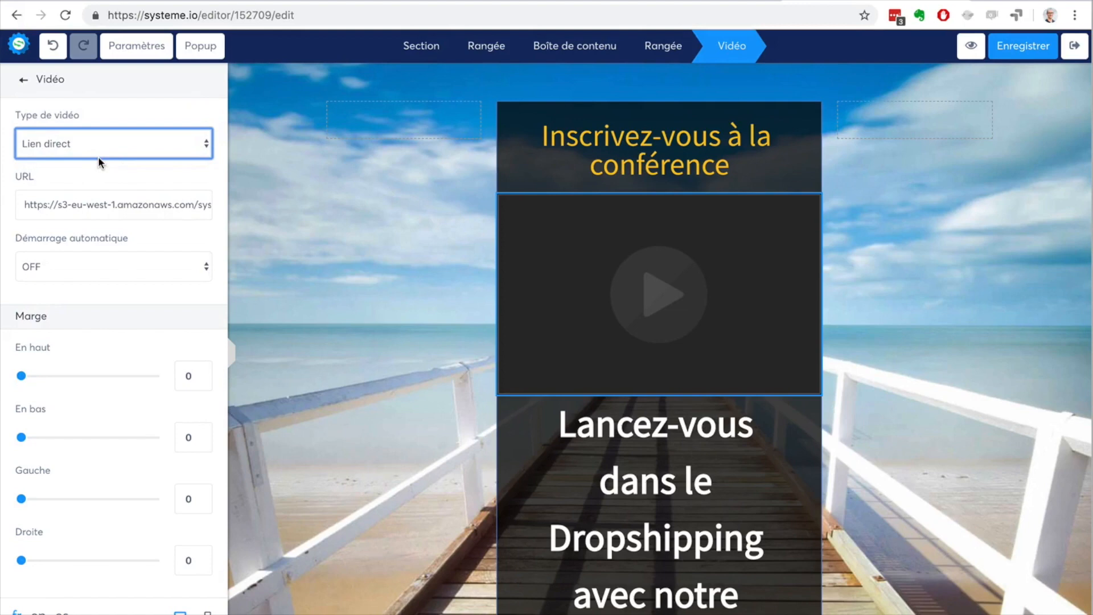
pyautogui.click(20, 82)
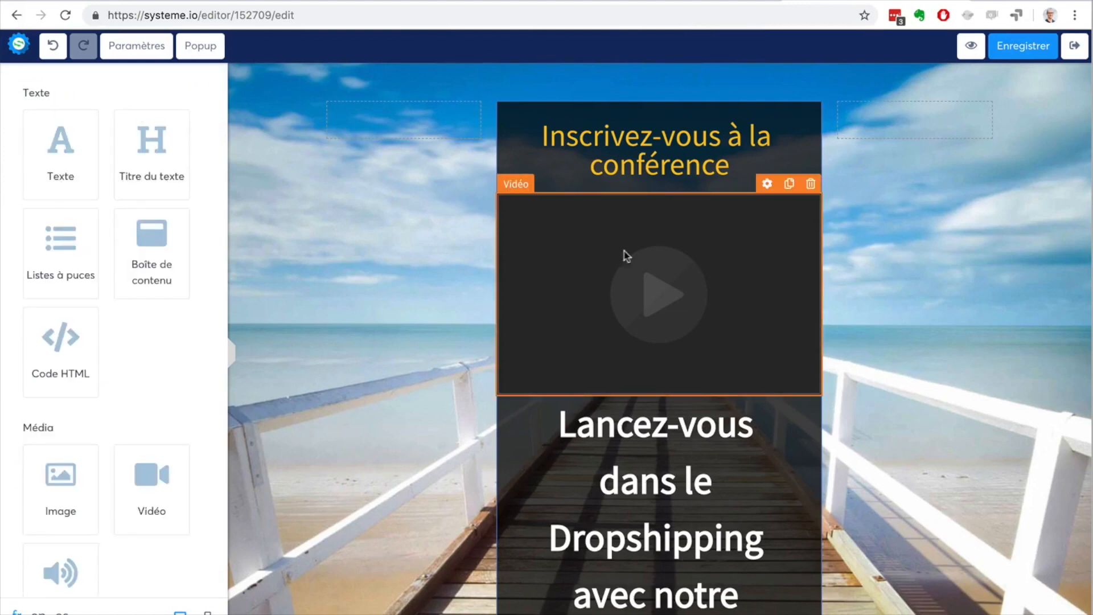
# Step: Delete the video element from the capture page and save the page
pyautogui.click(811, 185)
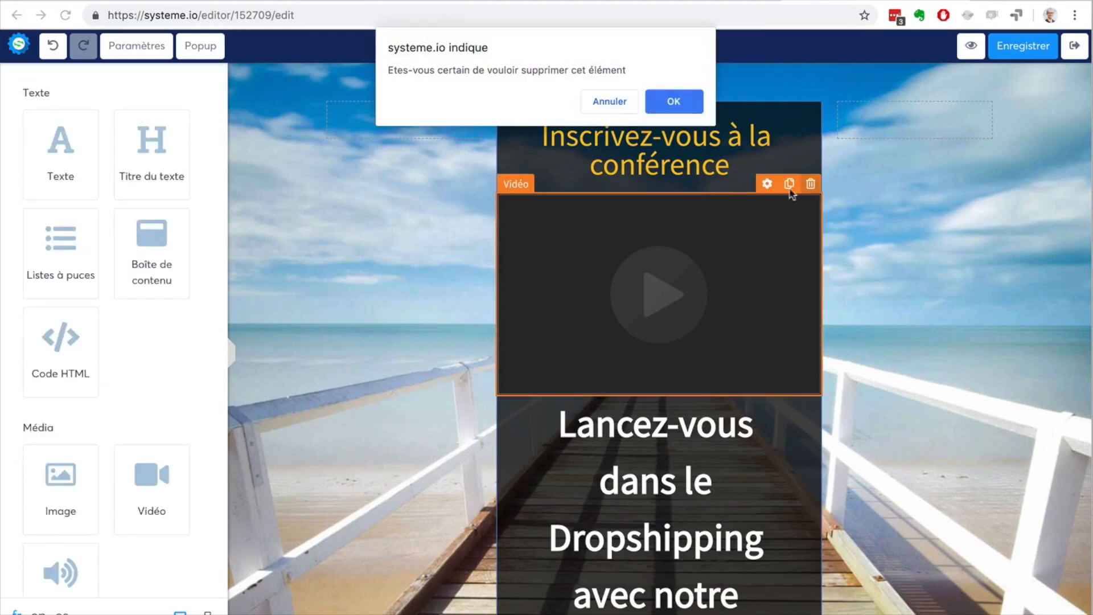
pyautogui.click(685, 112)
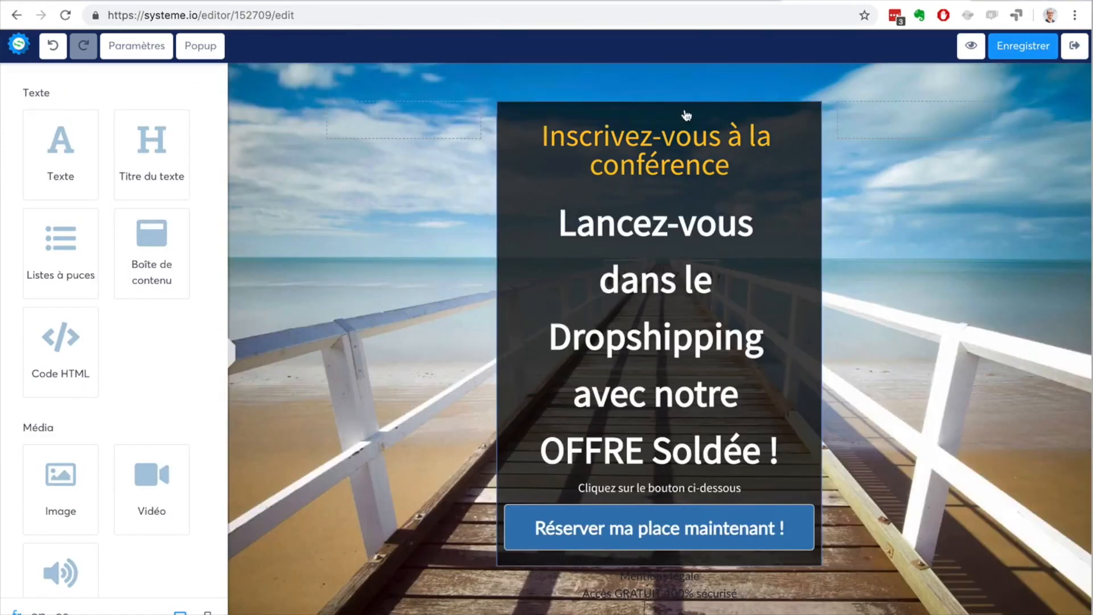
pyautogui.click(1019, 48)
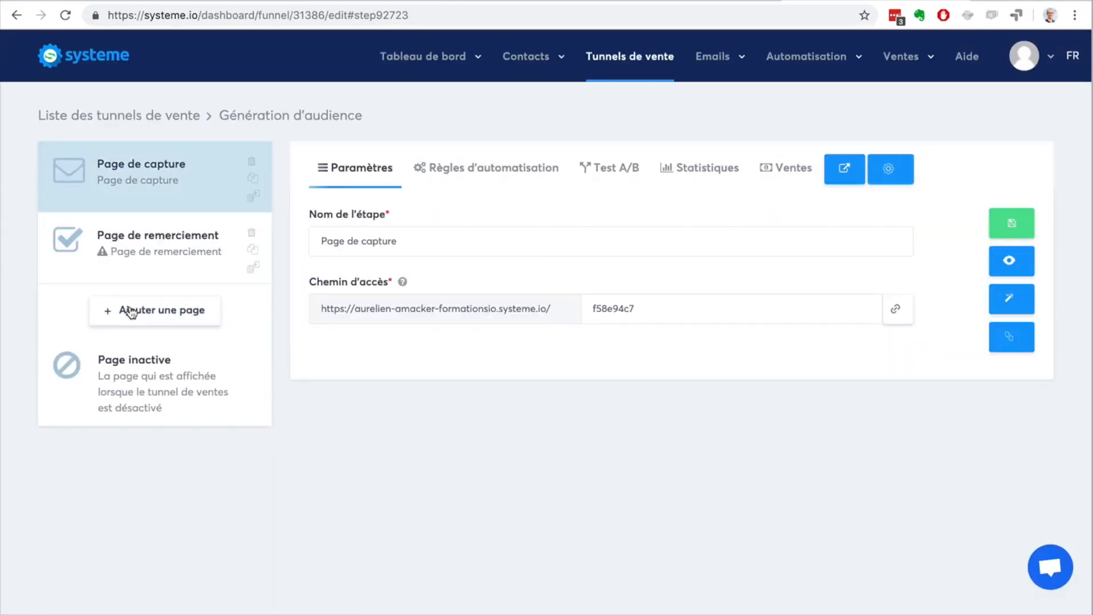
# Step: Add a new page named "Formulaire de blog" with the type Formulaire to the Génération d'audience funnel
pyautogui.click(158, 313)
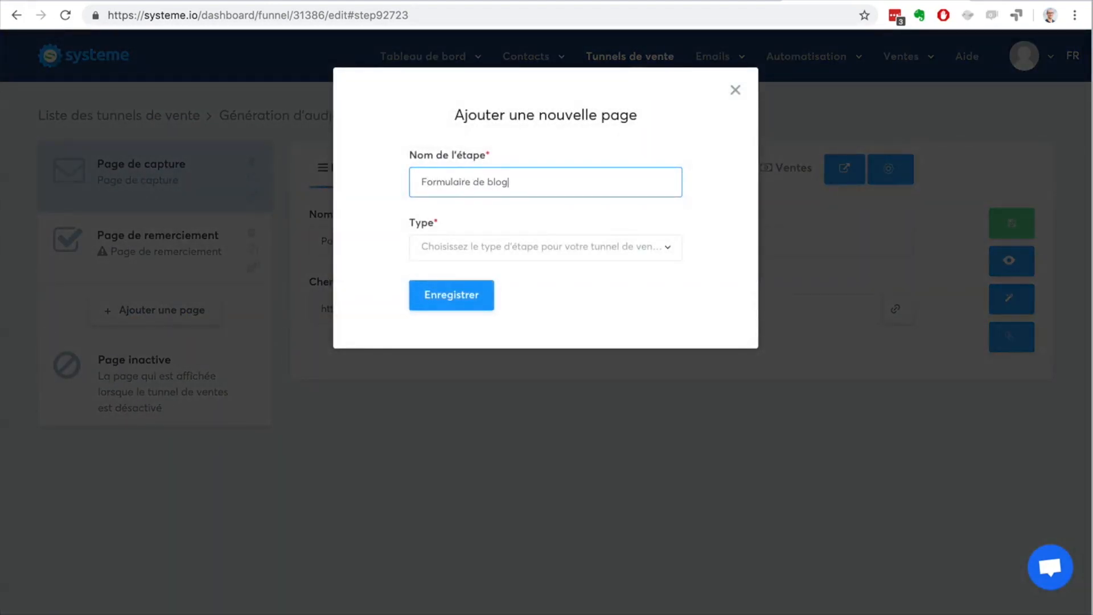
pyautogui.click(569, 254)
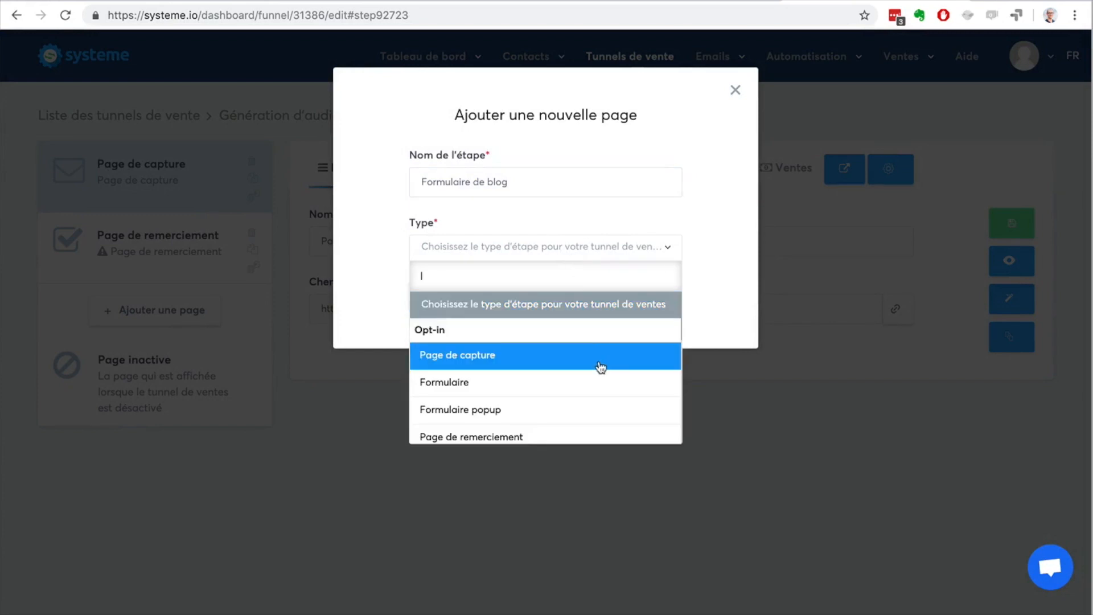
pyautogui.scroll(-3, 599, 389)
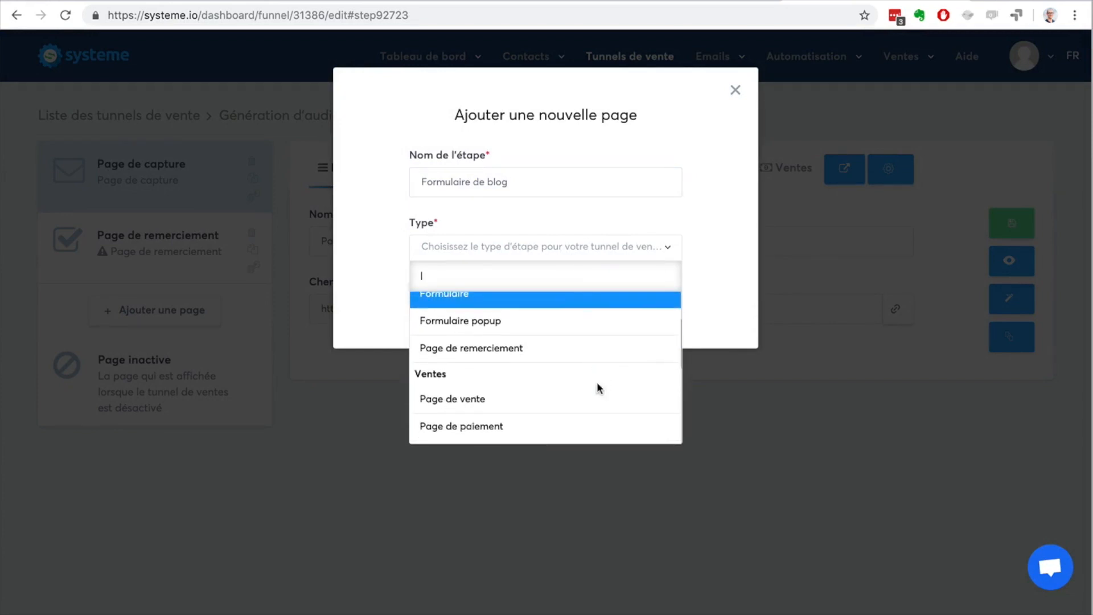
pyautogui.scroll(3, 598, 386)
pyautogui.scroll(-1, 599, 389)
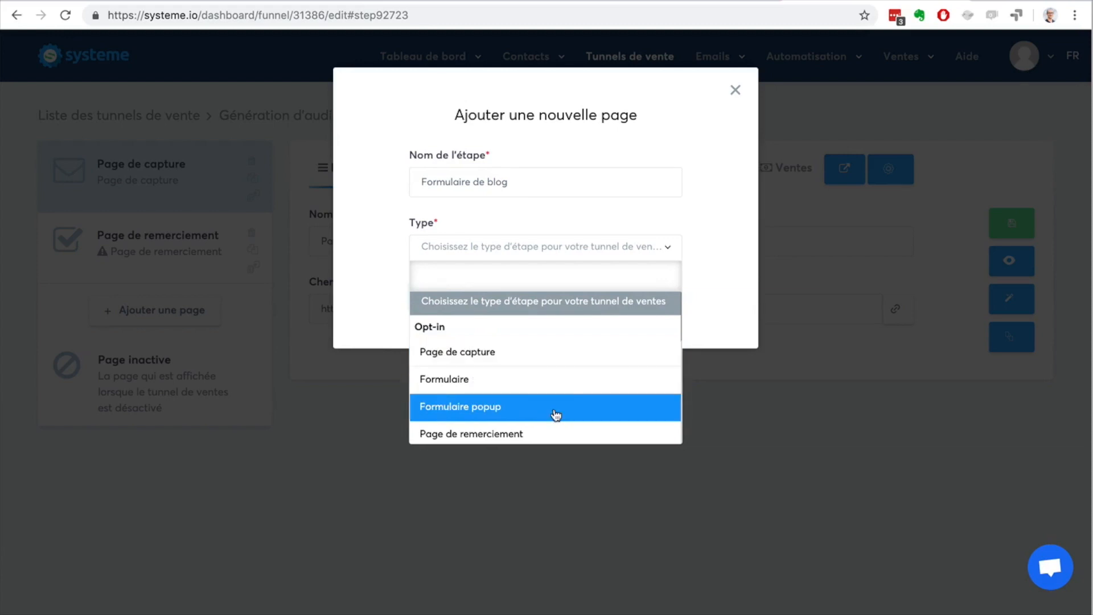
pyautogui.scroll(-2, 556, 415)
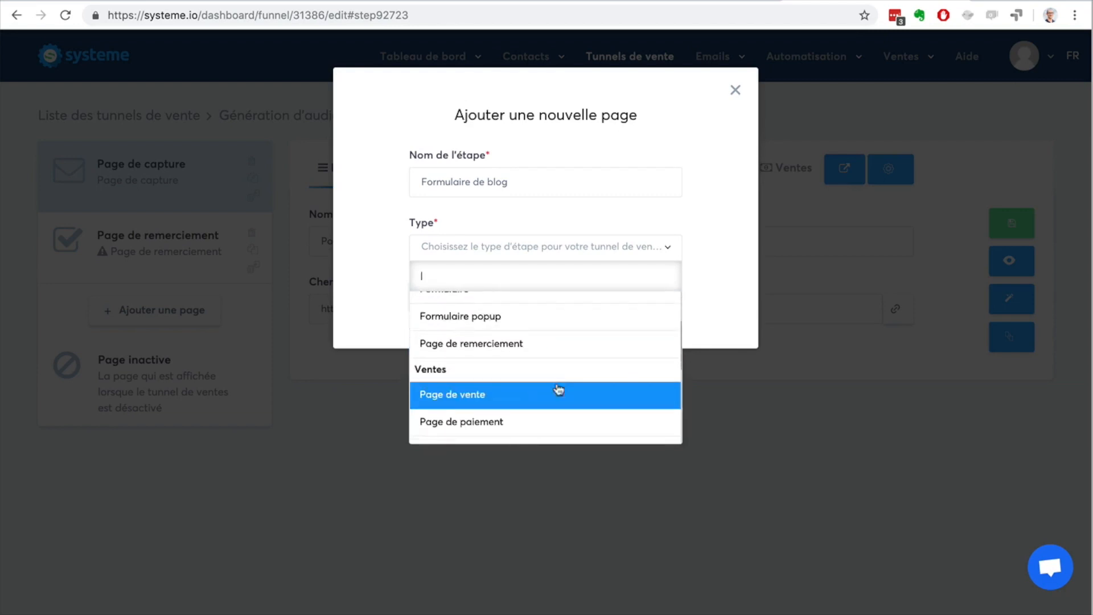
pyautogui.scroll(-2, 551, 404)
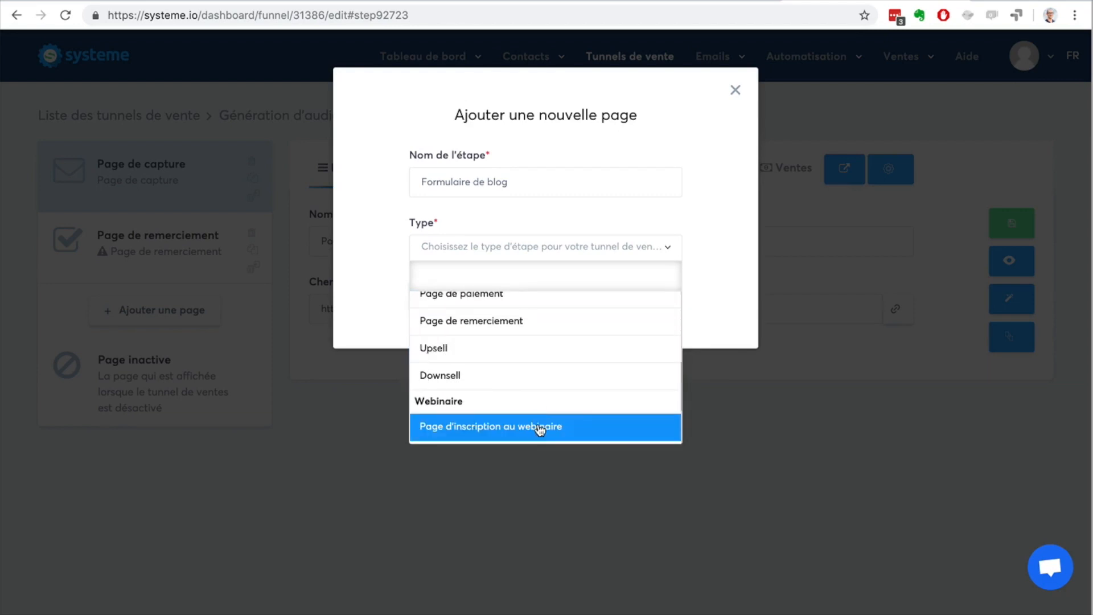
pyautogui.scroll(-3, 539, 429)
pyautogui.scroll(10, 541, 393)
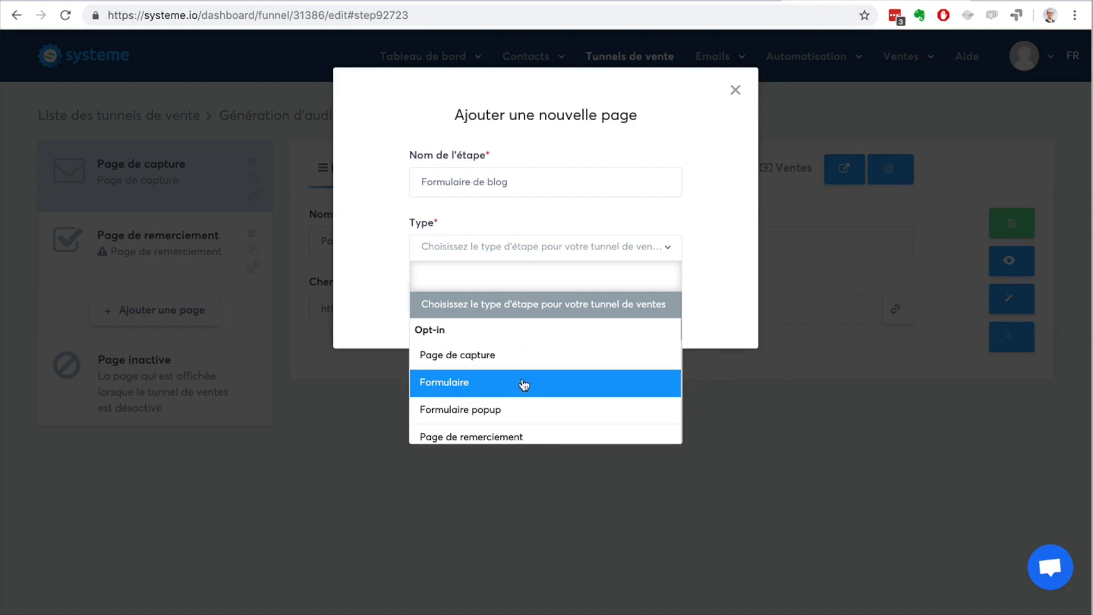
pyautogui.click(524, 382)
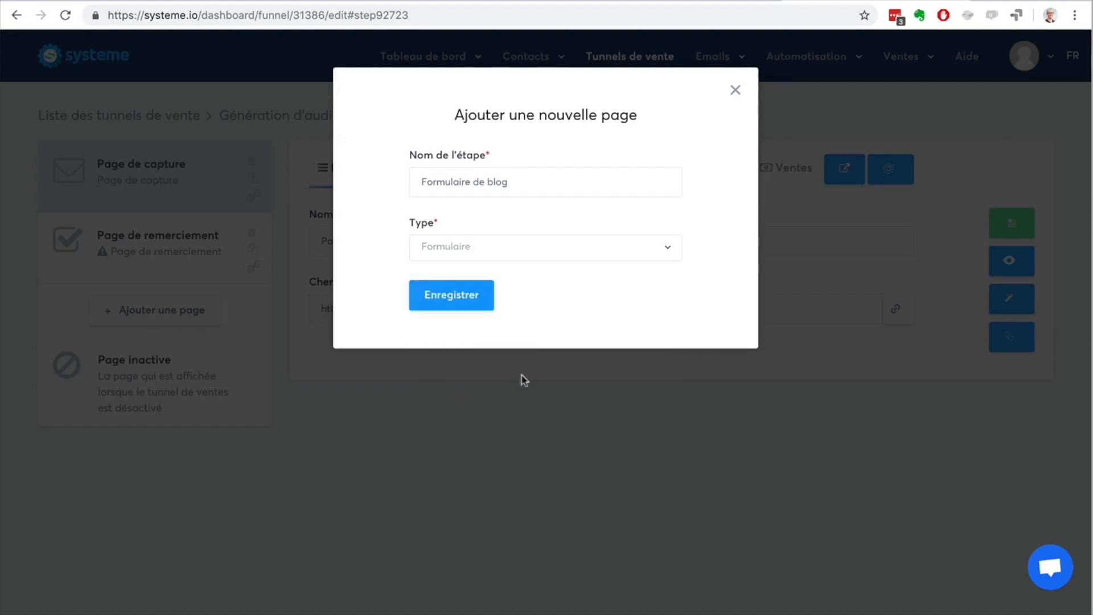
pyautogui.click(447, 295)
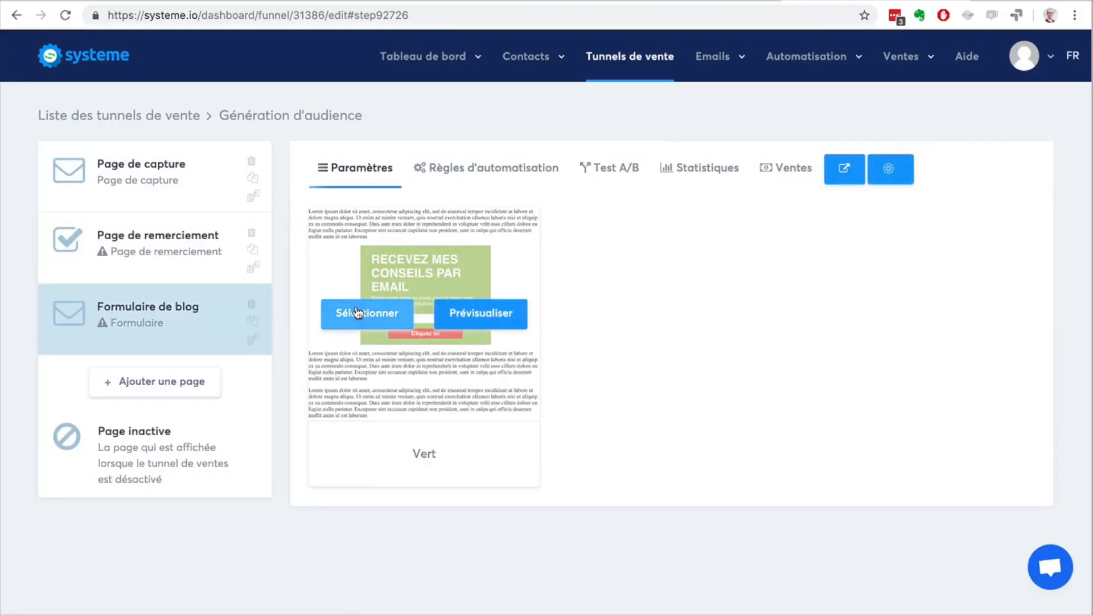
# Step: Apply the Vert template to the blog form and open the form in the page editor
pyautogui.click(357, 313)
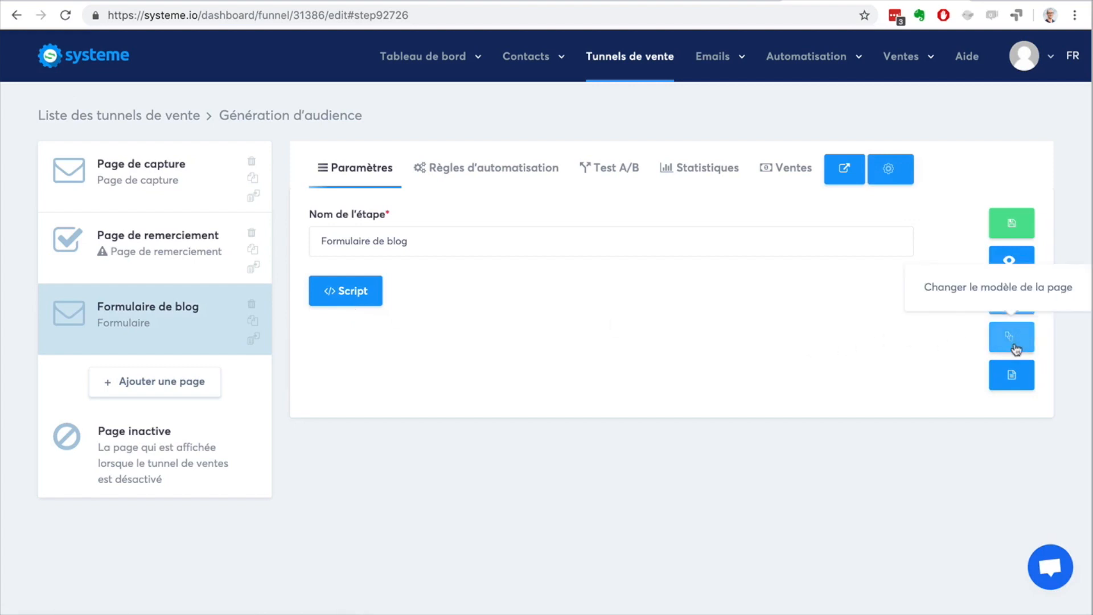
pyautogui.click(1010, 297)
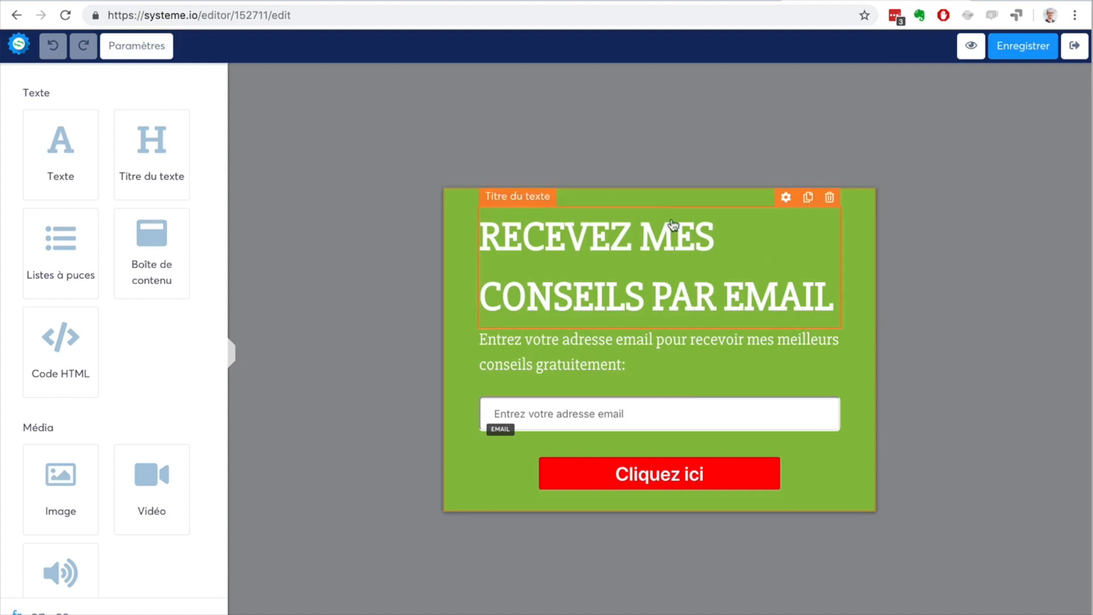
# Step: Set the background colour of the whole form to white in its general settings
pyautogui.click(122, 46)
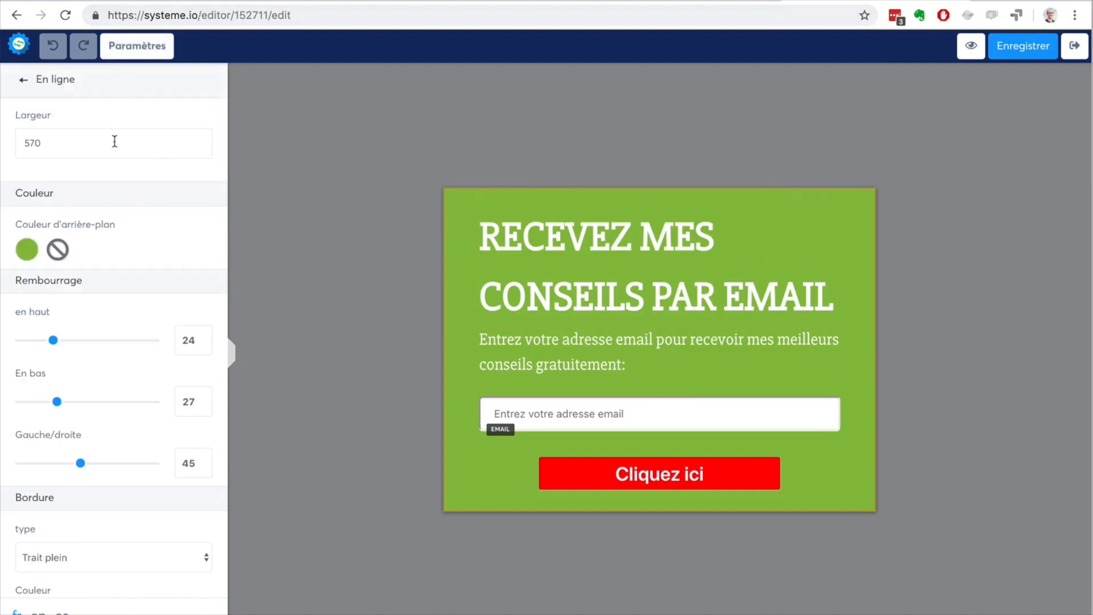
pyautogui.scroll(-6, 114, 142)
pyautogui.scroll(5, 114, 146)
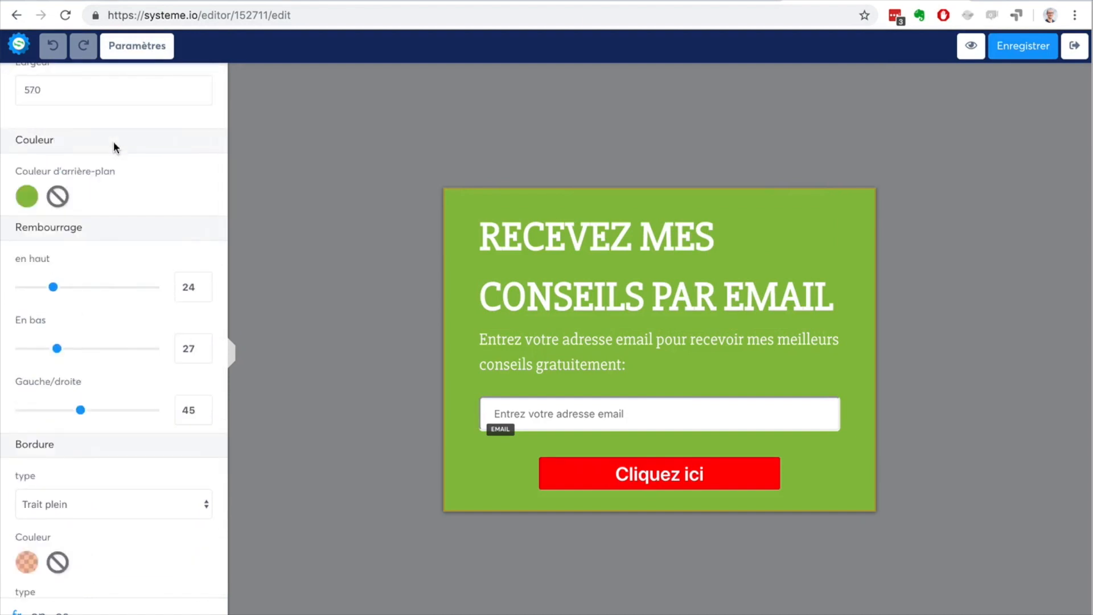
pyautogui.scroll(1, 114, 141)
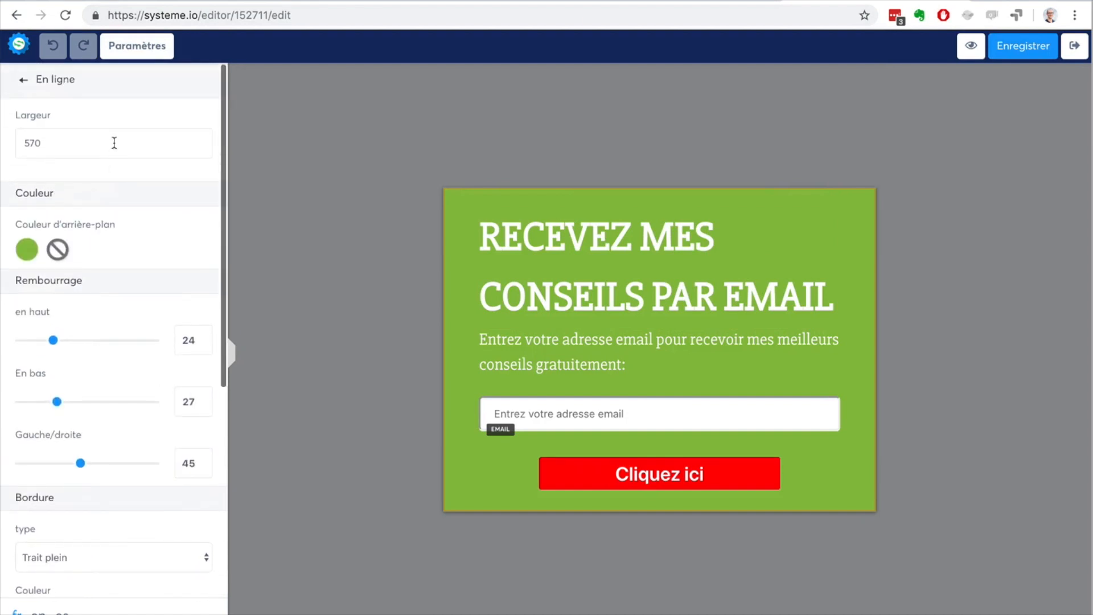
pyautogui.click(25, 251)
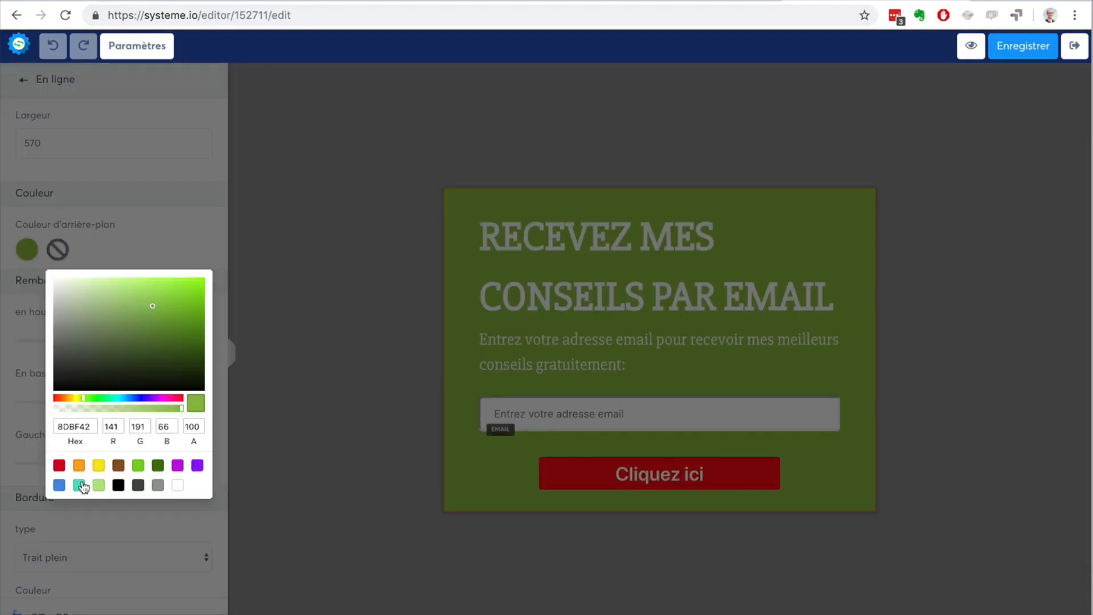
pyautogui.click(178, 485)
pyautogui.click(434, 261)
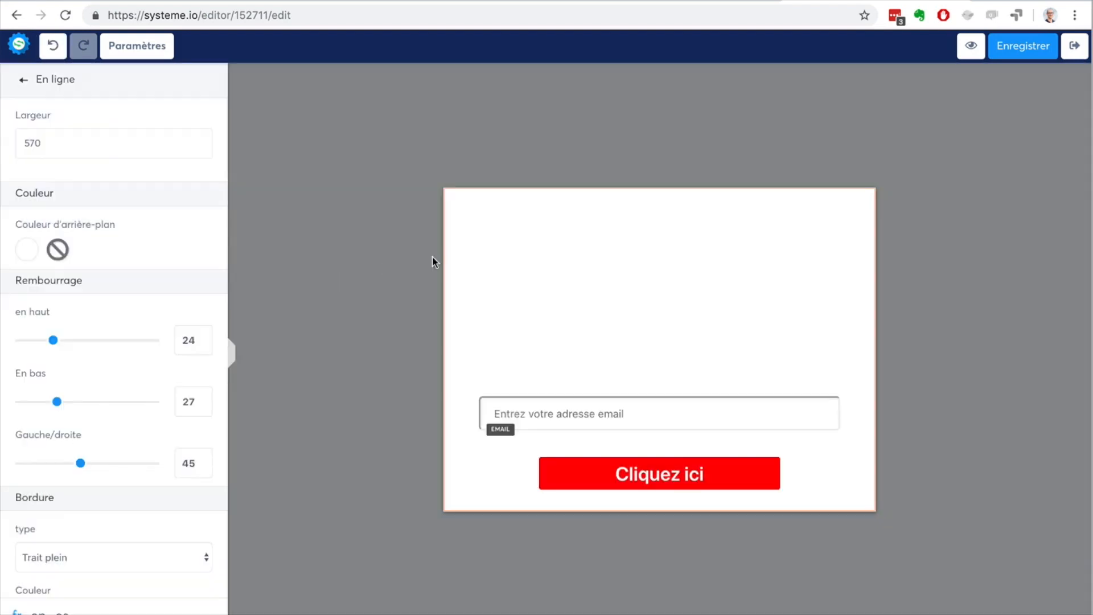
# Step: Change the text colour of the "RECEVEZ MES CONSEILS PAR EMAIL" title to dark grey 4A4A4A
pyautogui.click(614, 268)
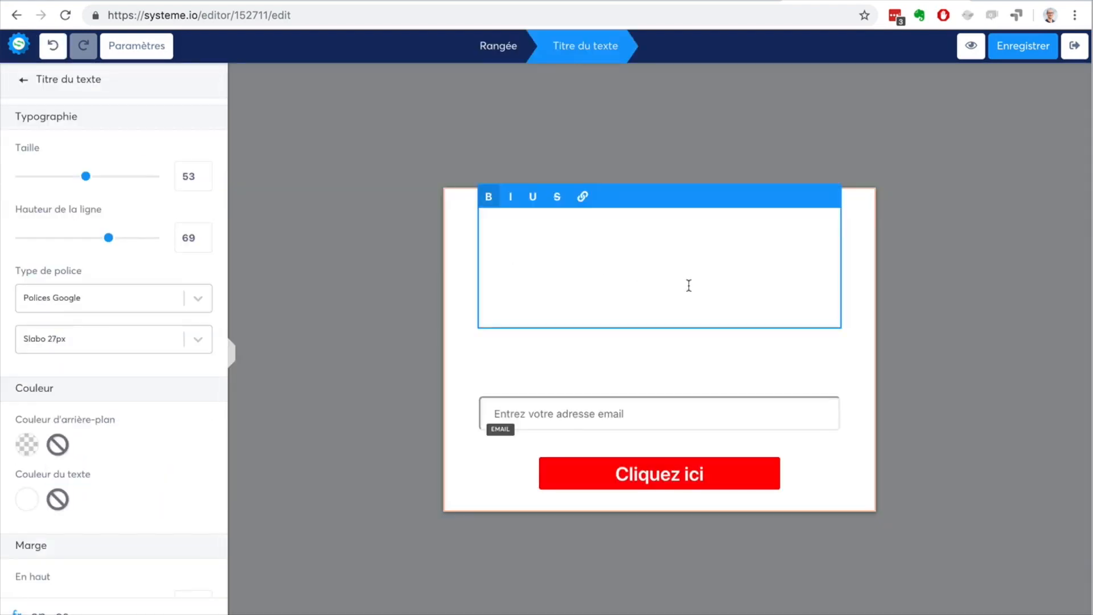
pyautogui.hotkey('ctrl', 'a')
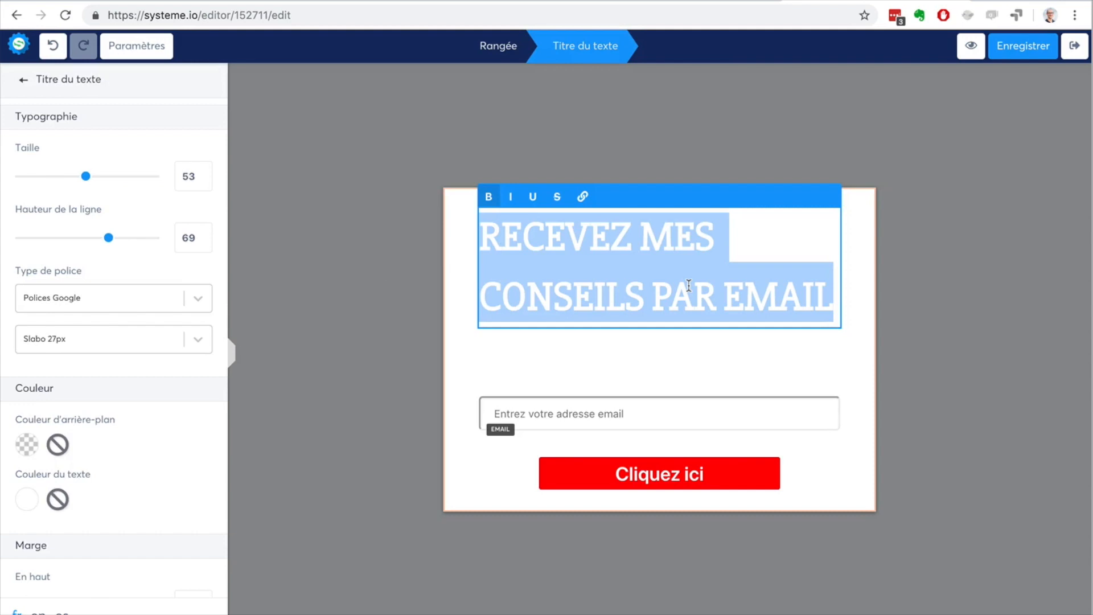
pyautogui.scroll(-6, 119, 393)
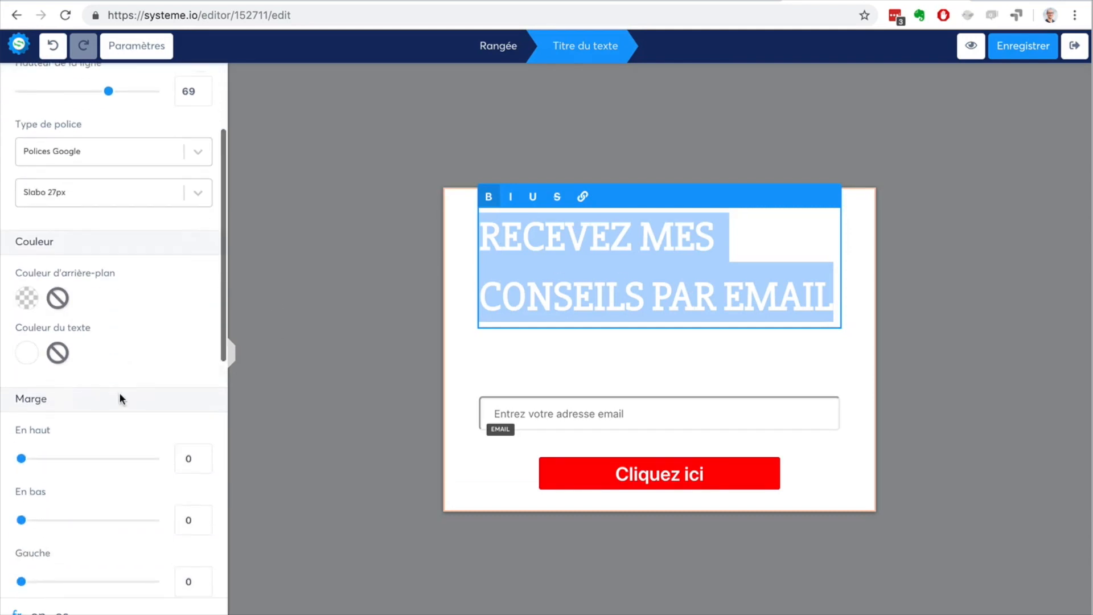
pyautogui.scroll(2, 23, 268)
pyautogui.click(25, 246)
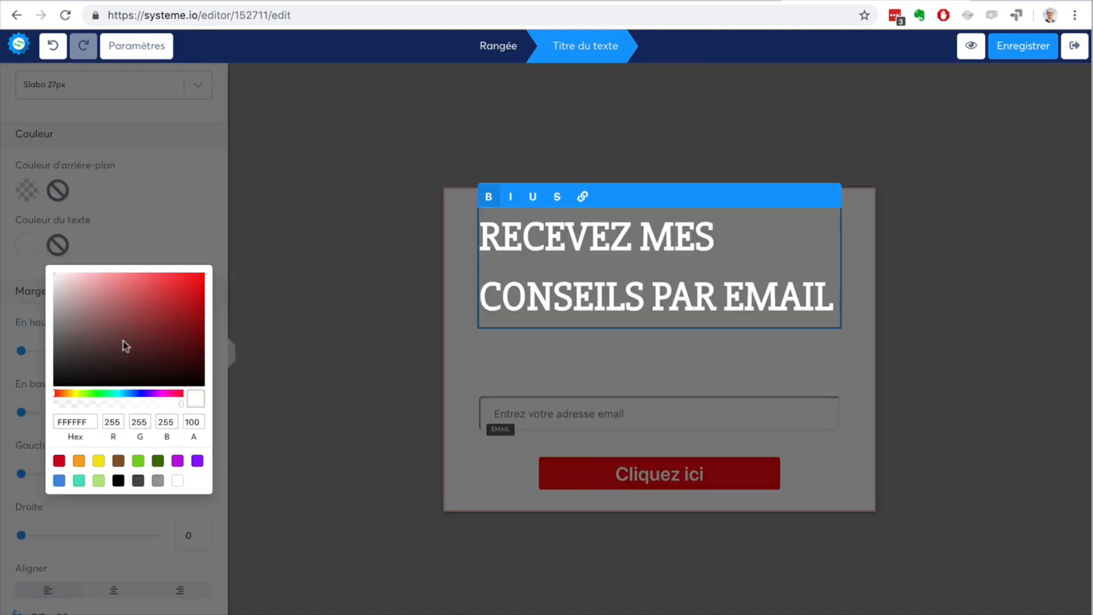
pyautogui.click(138, 479)
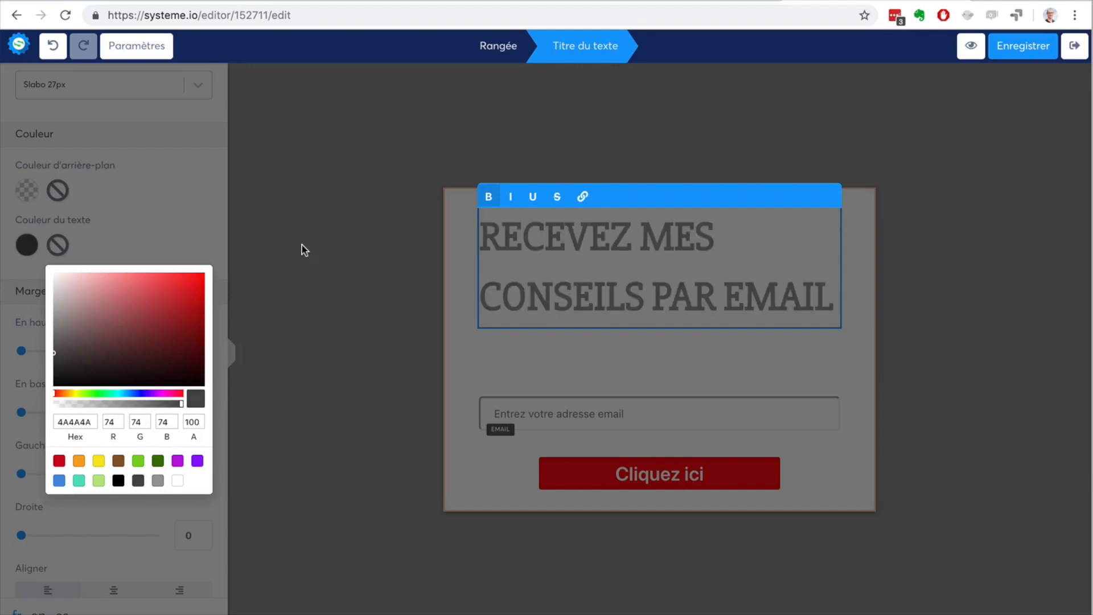
pyautogui.click(302, 246)
pyautogui.click(630, 294)
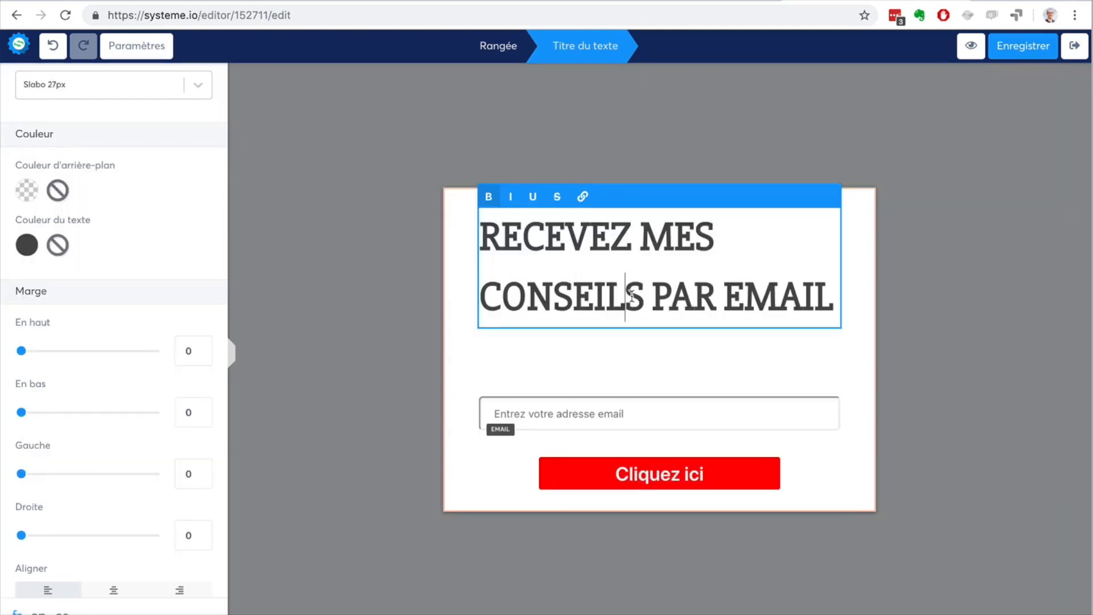
# Step: Centre-align the "RECEVEZ MES CONSEILS PAR EMAIL" title in the blog form
pyautogui.scroll(3, 60, 256)
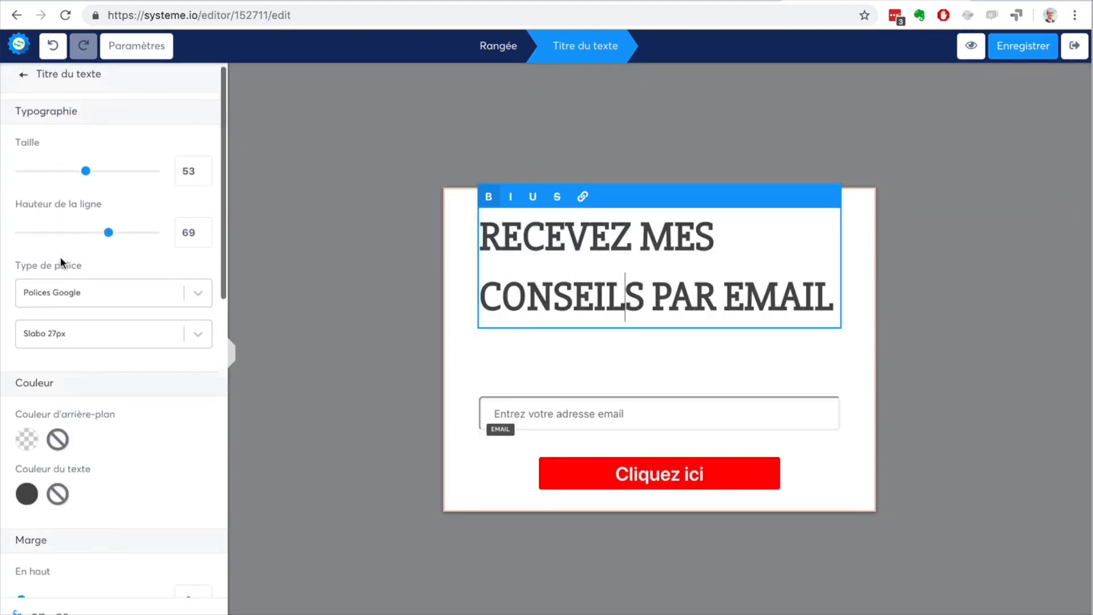
pyautogui.scroll(-7, 59, 256)
pyautogui.click(111, 369)
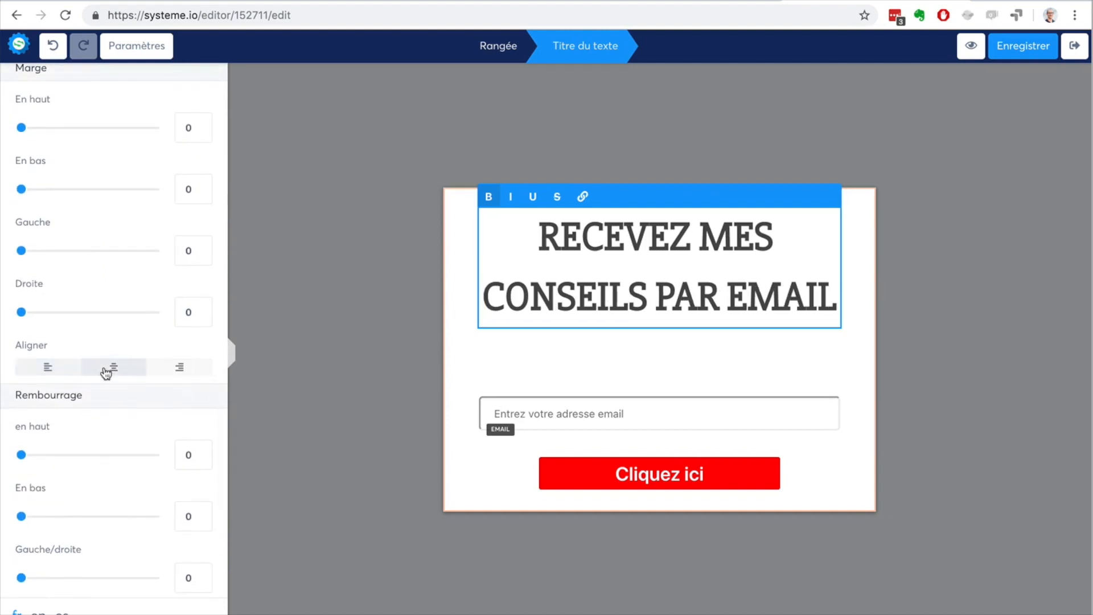
pyautogui.click(288, 237)
# Step: Set the text colour of the description below the title to black 000000 and centre-align it
pyautogui.click(638, 370)
pyautogui.tripleClick(639, 365)
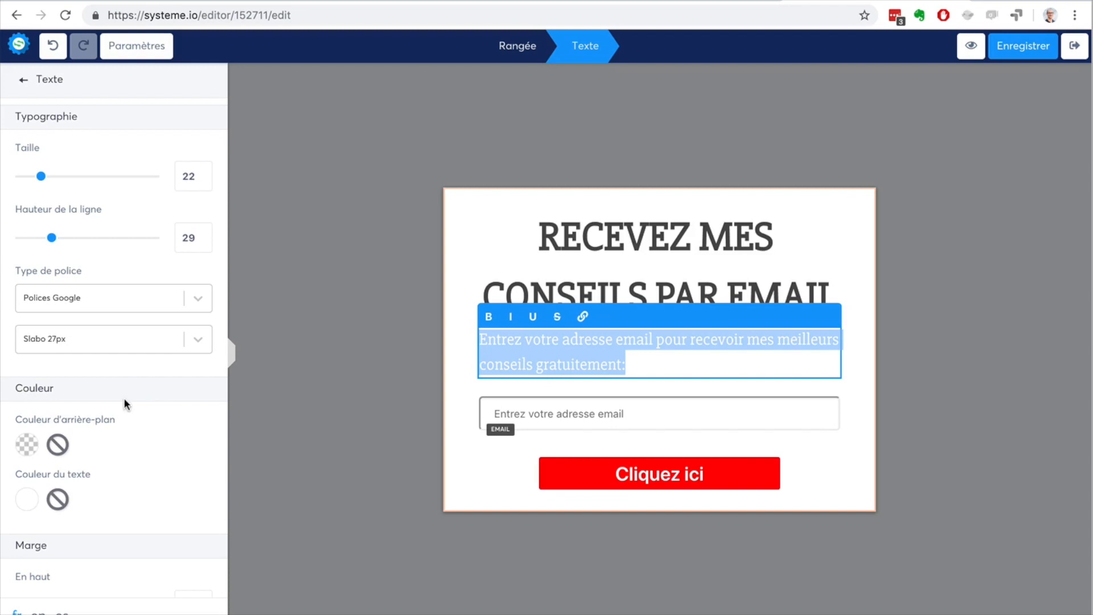
pyautogui.click(63, 504)
pyautogui.scroll(-3, 151, 565)
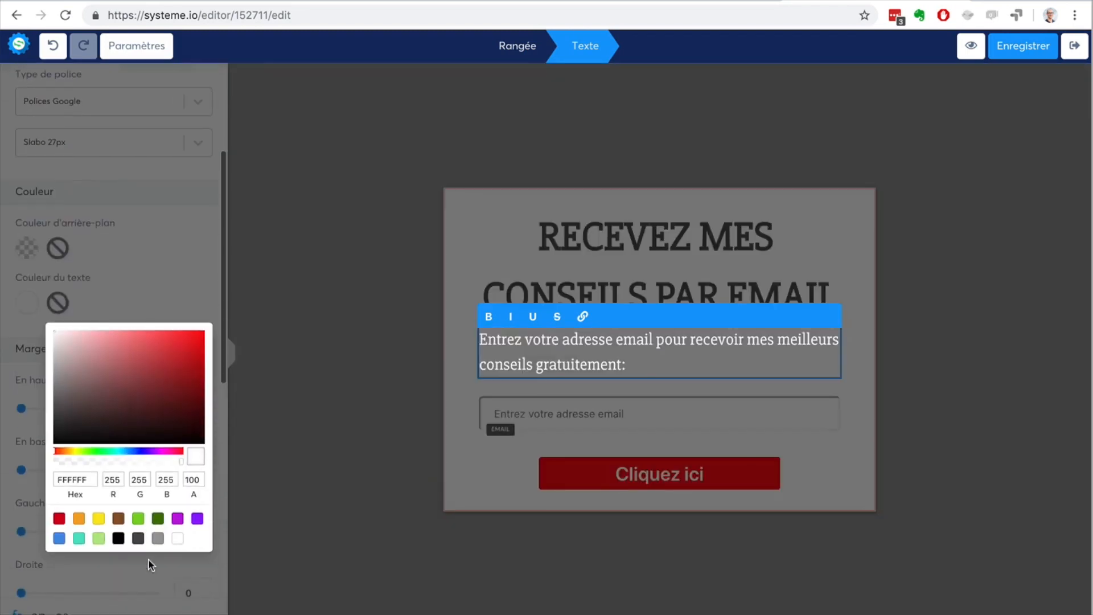
pyautogui.click(138, 538)
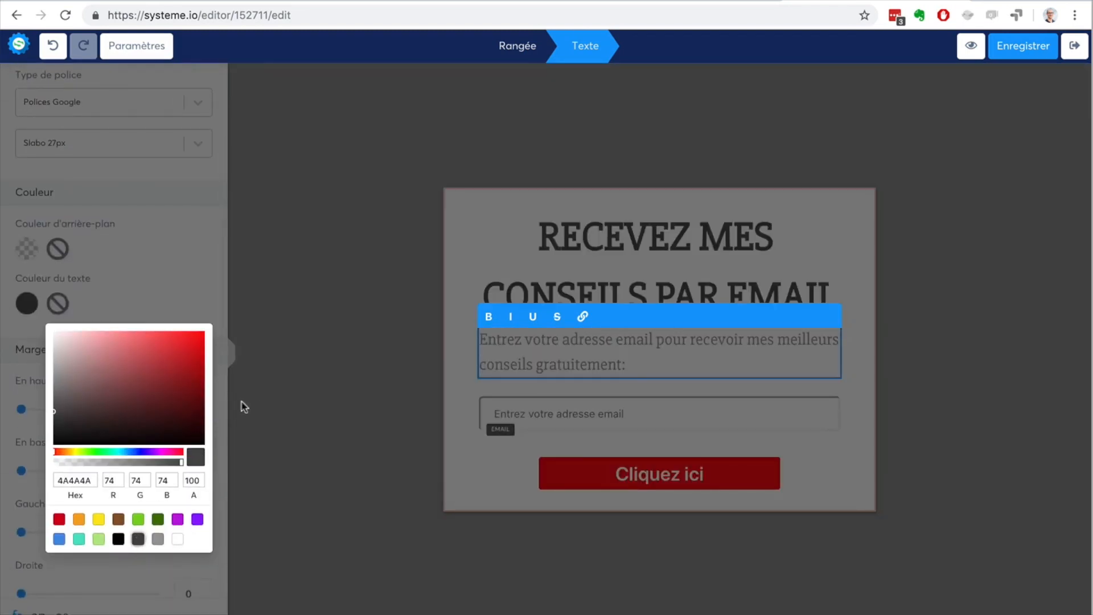
pyautogui.click(113, 539)
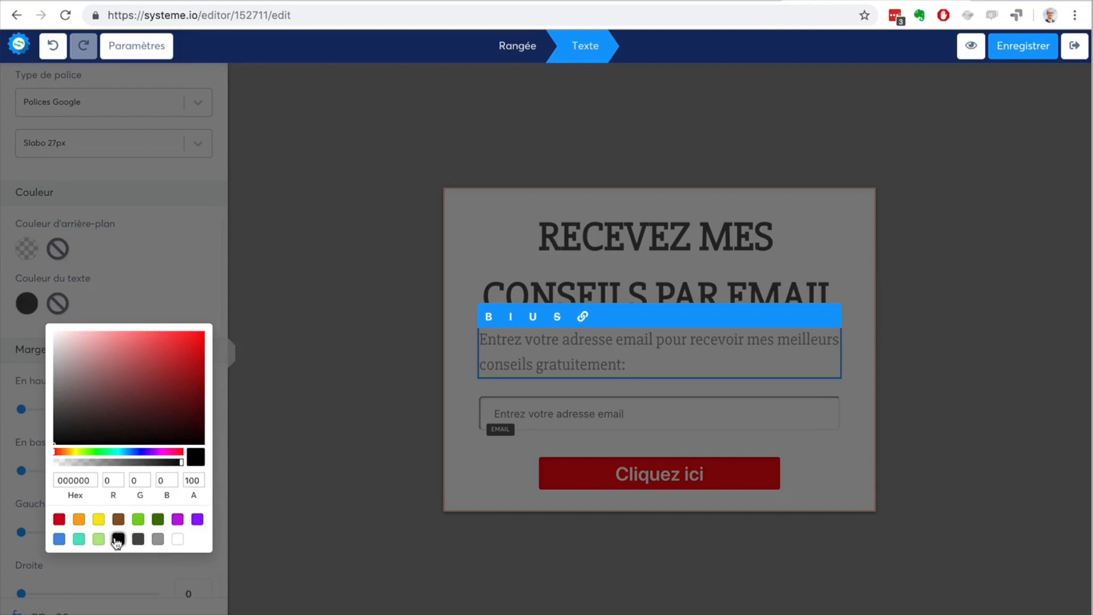
pyautogui.click(254, 394)
pyautogui.scroll(-6, 150, 442)
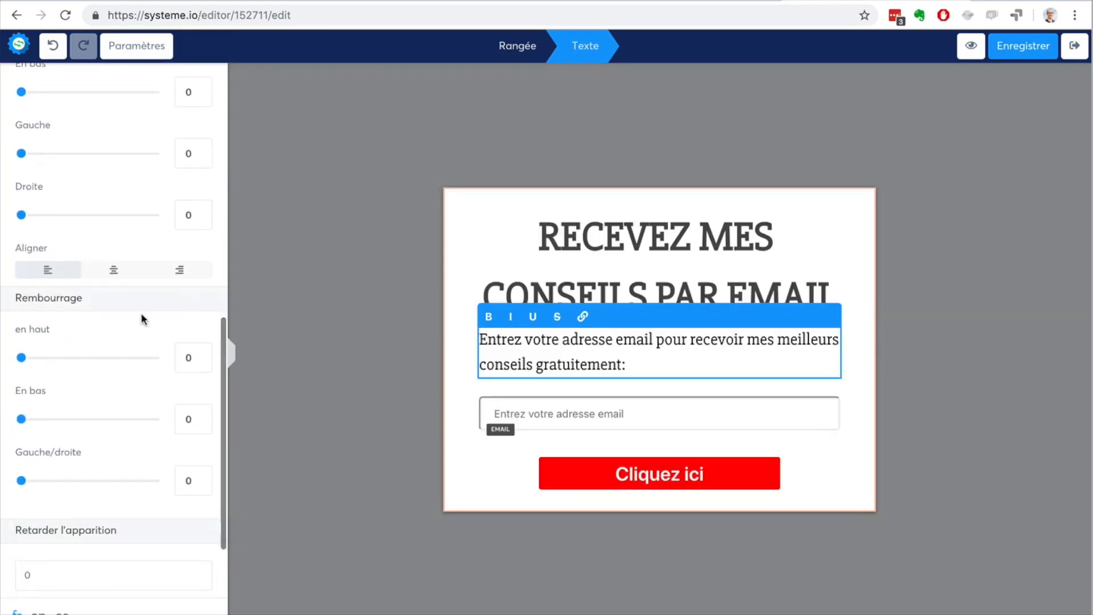
pyautogui.click(111, 272)
pyautogui.click(281, 226)
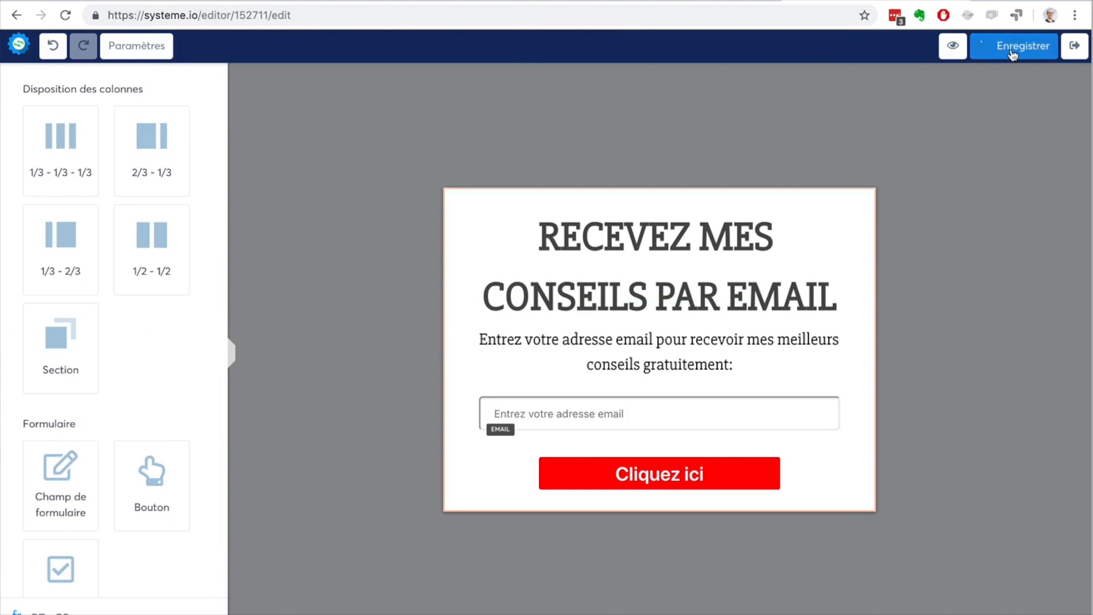
# Step: Save and exit the form editor, and move the Formulaire de blog page above Page de remerciement in the funnel
pyautogui.click(1075, 48)
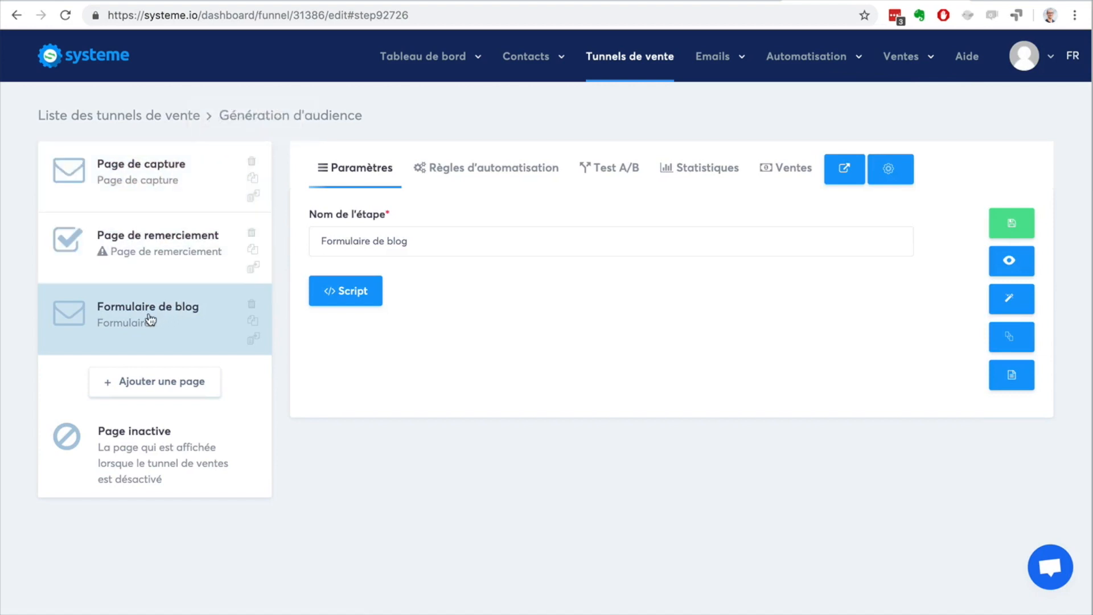
pyautogui.moveTo(149, 320); pyautogui.dragTo(152, 233)
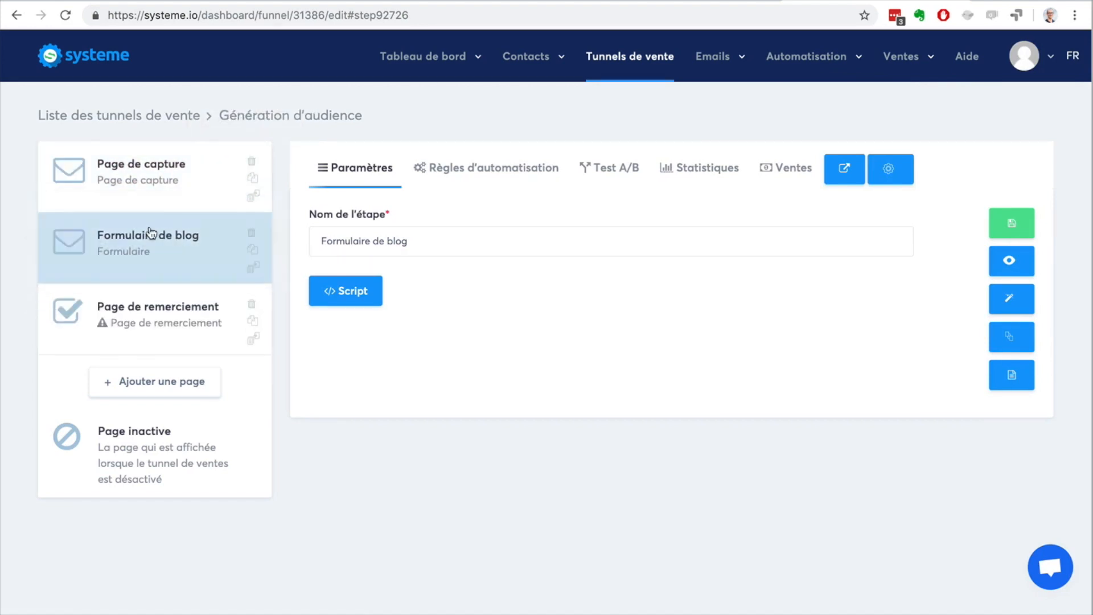
# Step: Delete Page de capture from the Génération d'audience funnel and duplicate the Formulaire de blog page
pyautogui.click(168, 194)
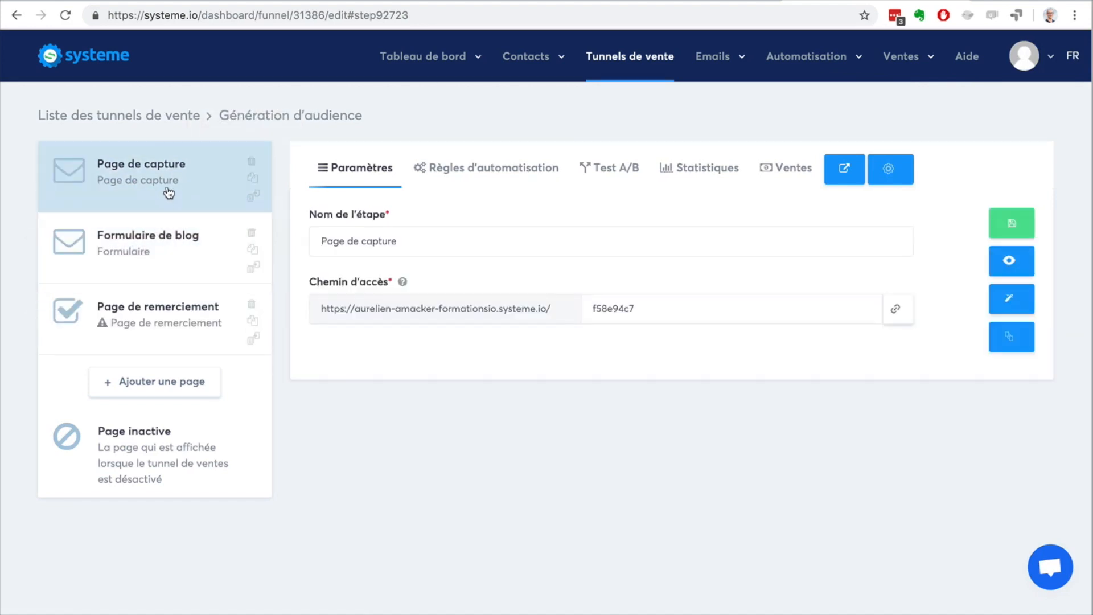
pyautogui.click(249, 163)
pyautogui.click(501, 384)
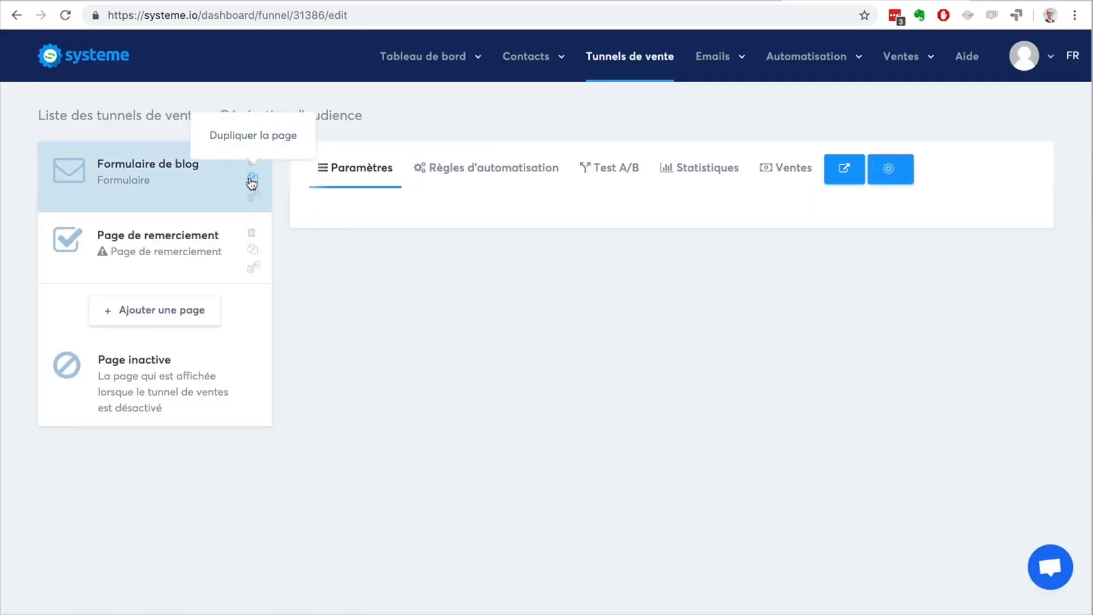
pyautogui.click(252, 181)
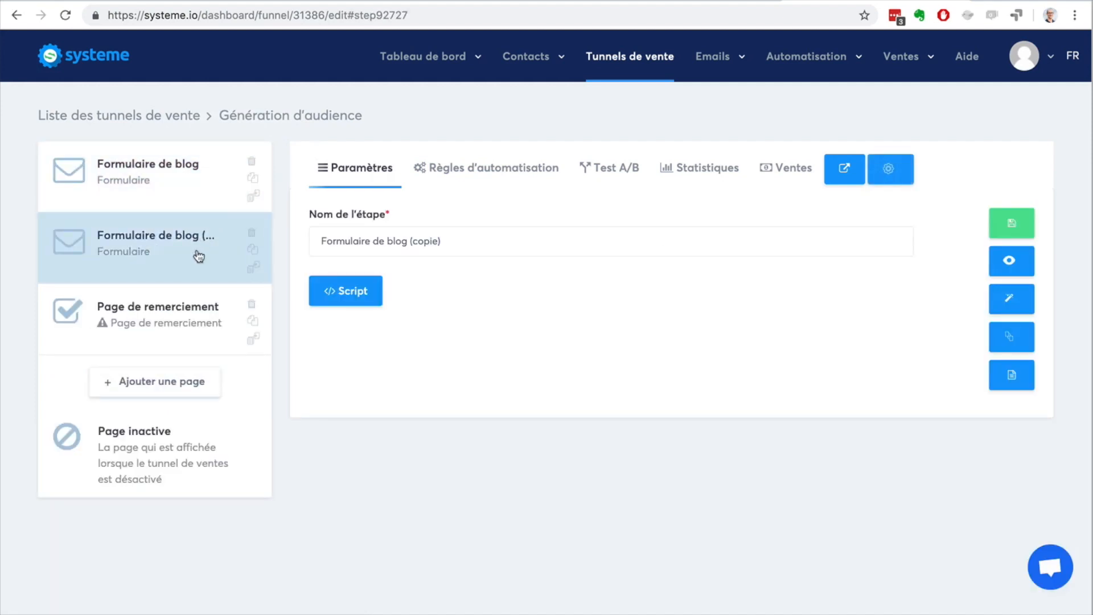
# Step: Check which destination funnels are offered for moving the copied blog form page, without moving it
pyautogui.click(255, 269)
pyautogui.click(526, 208)
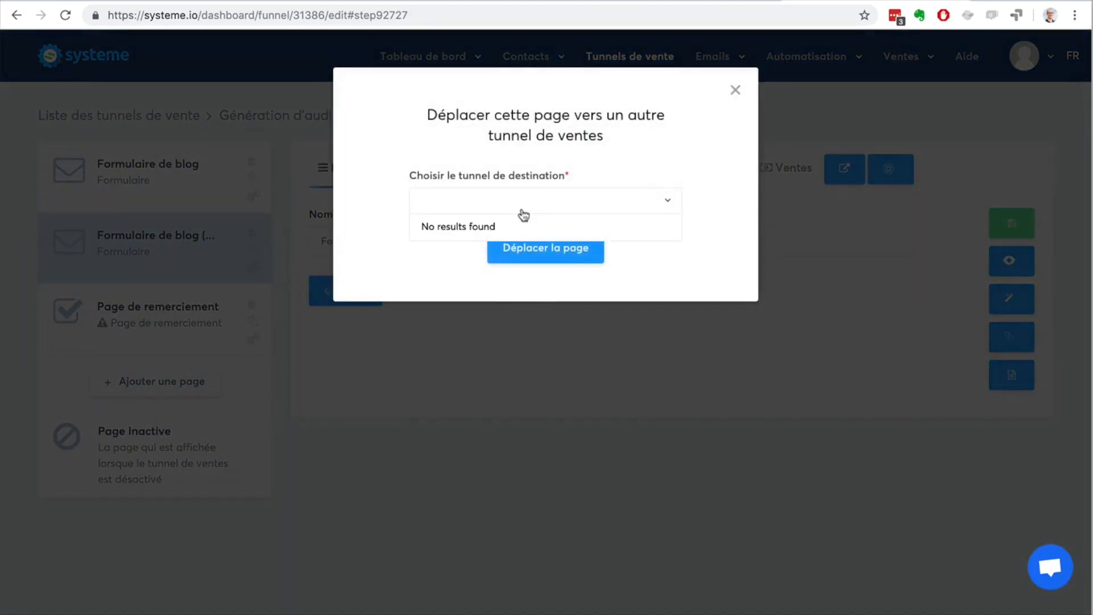
pyautogui.click(394, 265)
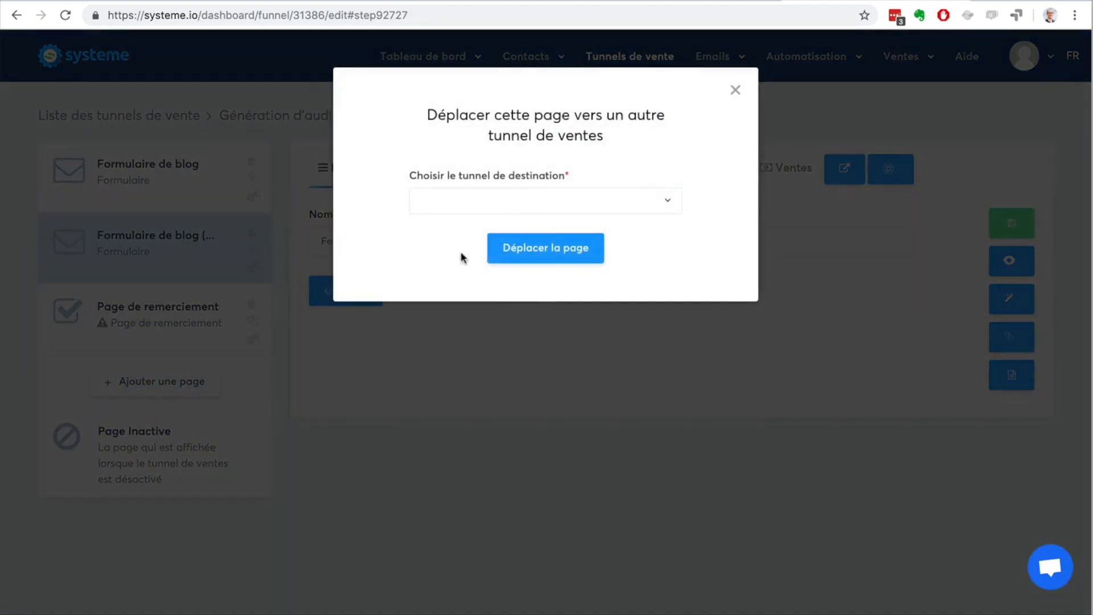
pyautogui.click(735, 90)
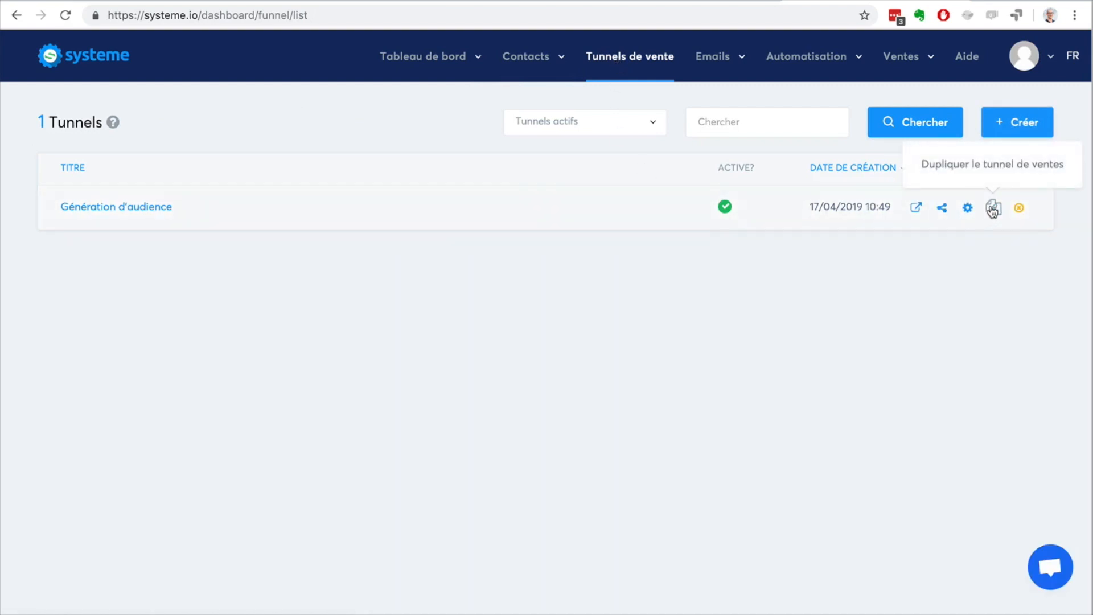
# Step: Duplicate the Génération d'audience funnel from the funnel list and return to the list
pyautogui.click(993, 208)
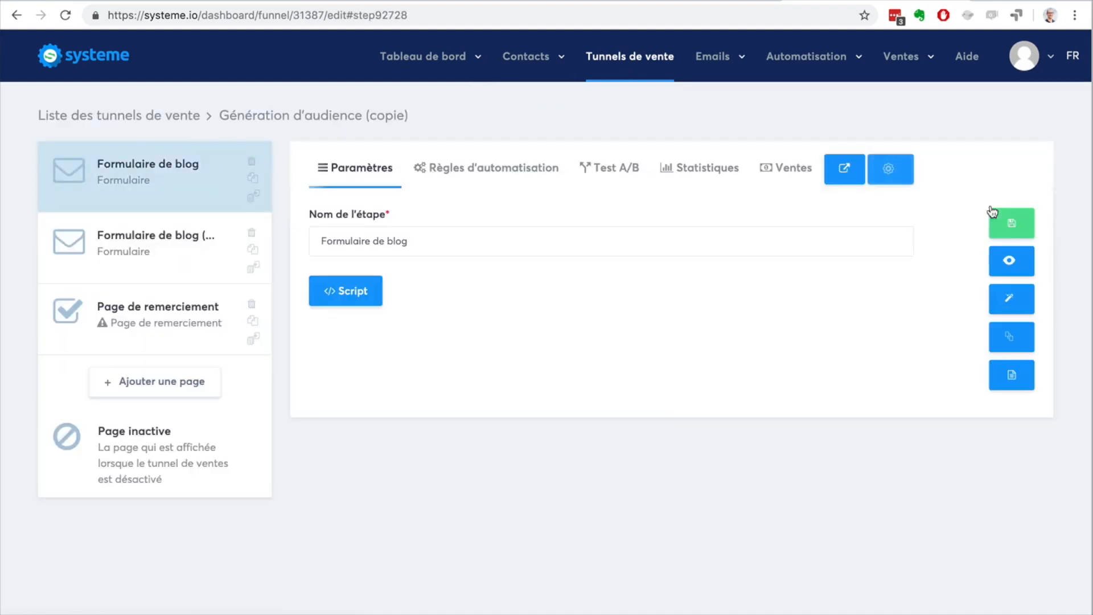
pyautogui.click(625, 59)
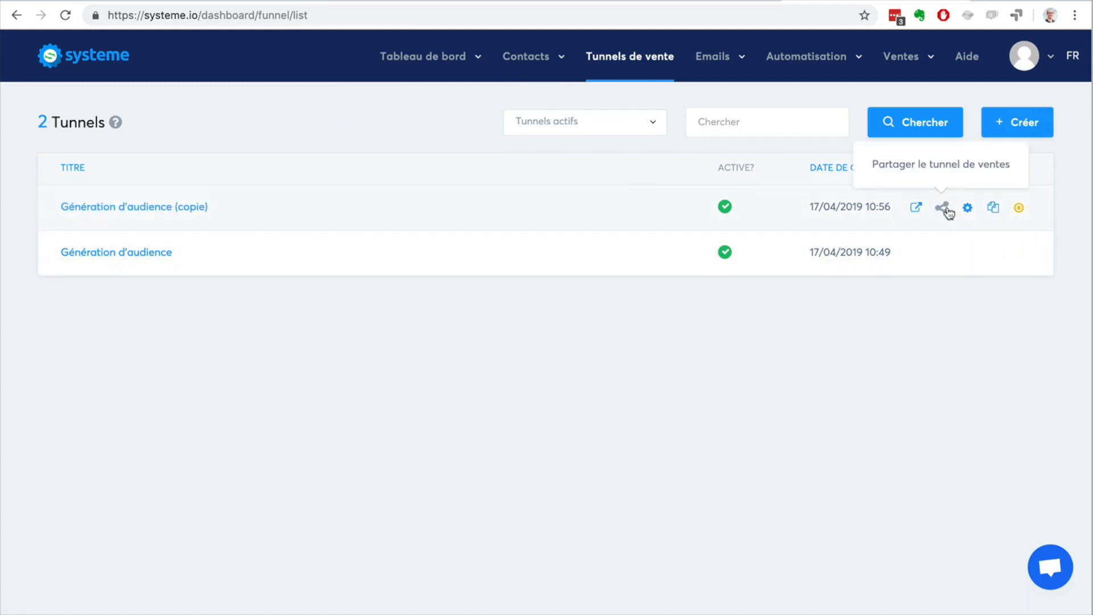
# Step: Preview the Génération d'audience (copie) funnel and examine how the form sits among the surrounding sample paragraphs
pyautogui.click(916, 208)
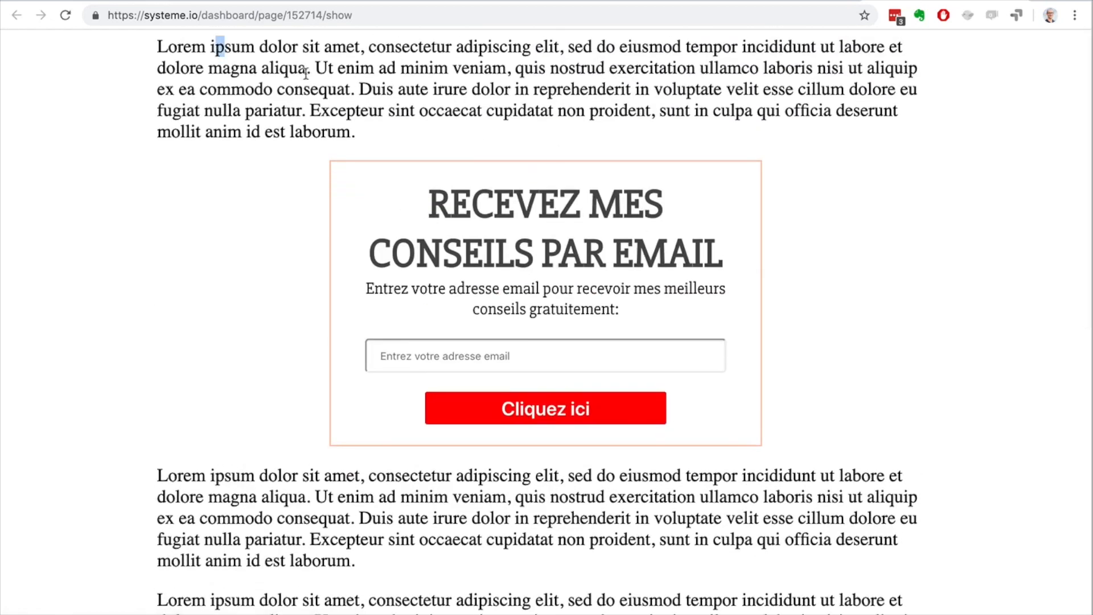
pyautogui.moveTo(216, 47); pyautogui.dragTo(525, 163)
pyautogui.moveTo(206, 476); pyautogui.dragTo(535, 593)
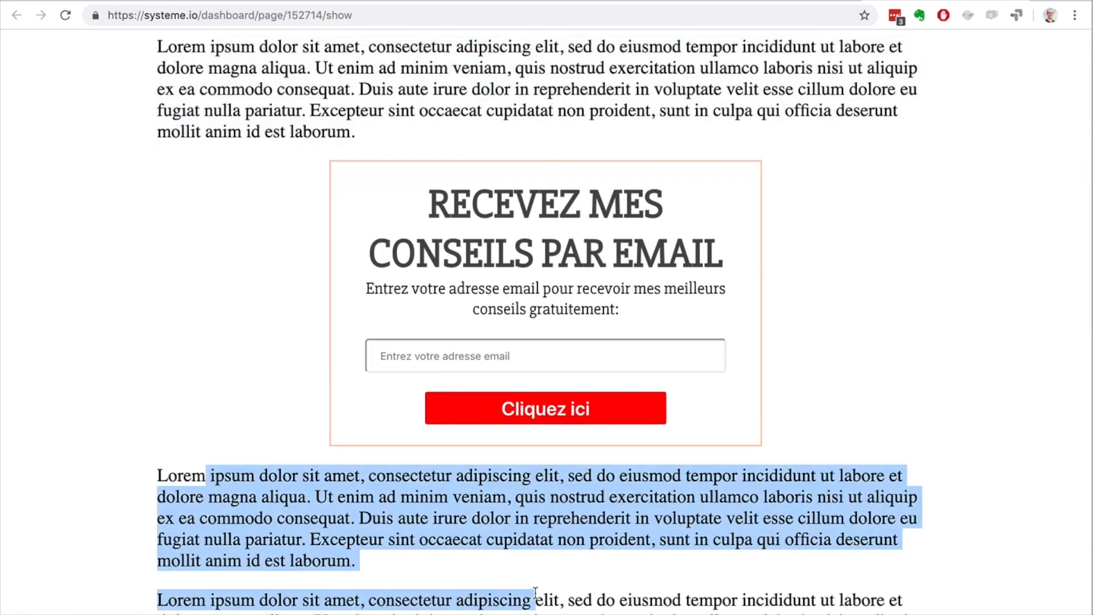
pyautogui.click(427, 499)
pyautogui.click(1013, 0)
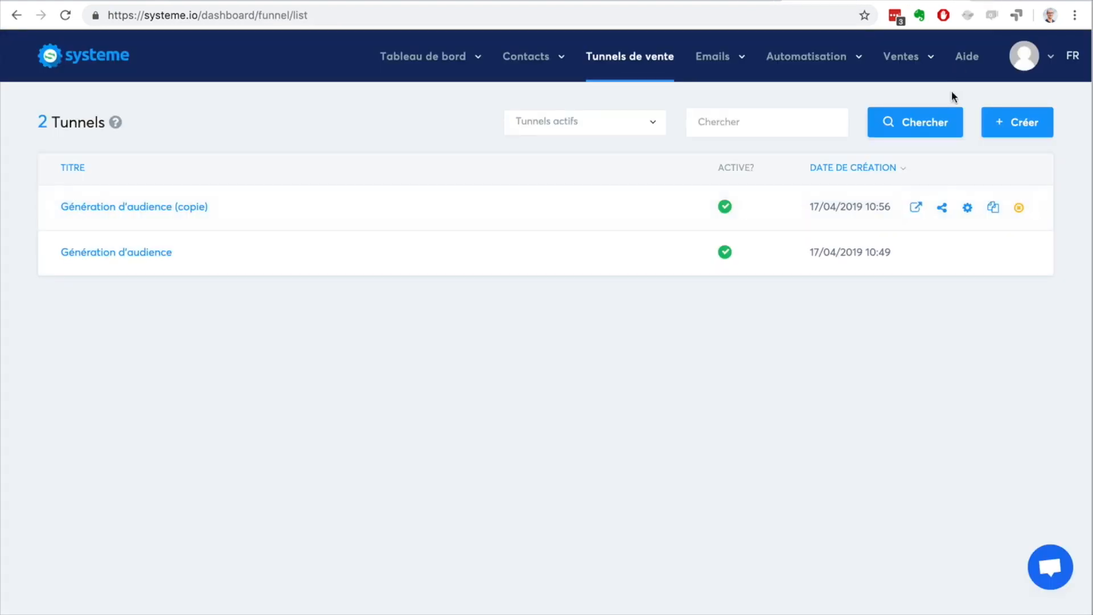
# Step: Copy the sharing link of the Génération d'audience (copie) funnel to the clipboard
pyautogui.click(943, 208)
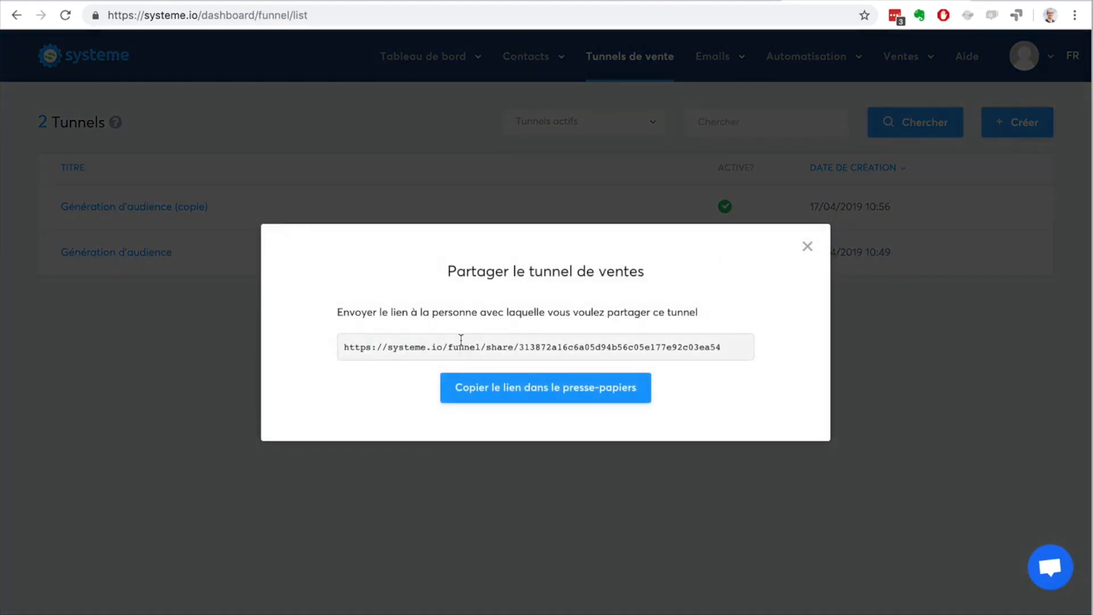
pyautogui.click(488, 386)
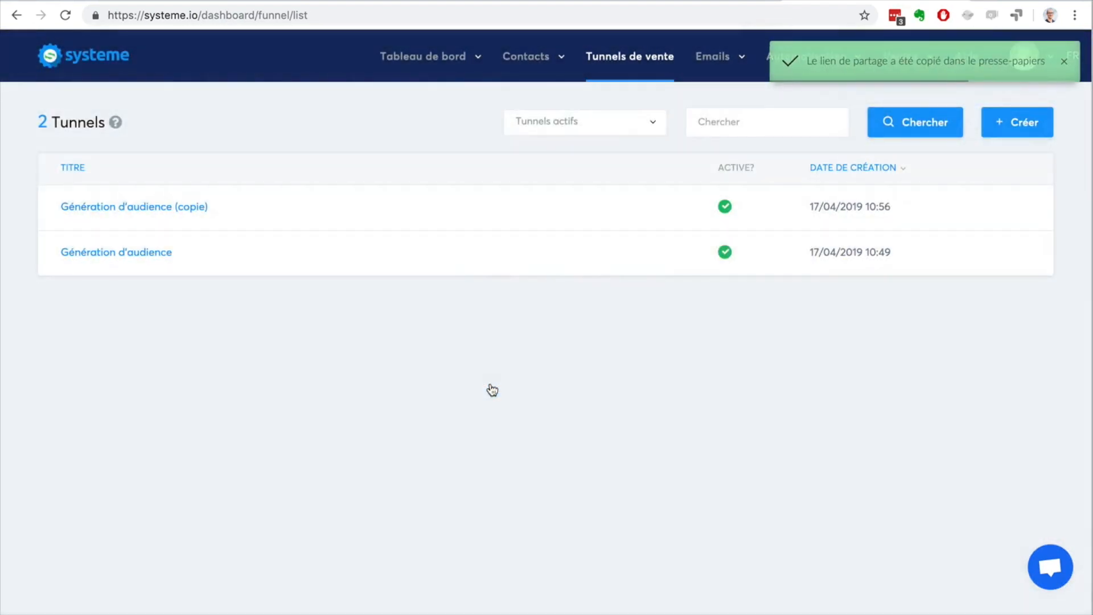
# Step: Deactivate the Génération d'audience (copie) funnel and confirm the deactivation
pyautogui.moveTo(418, 206)
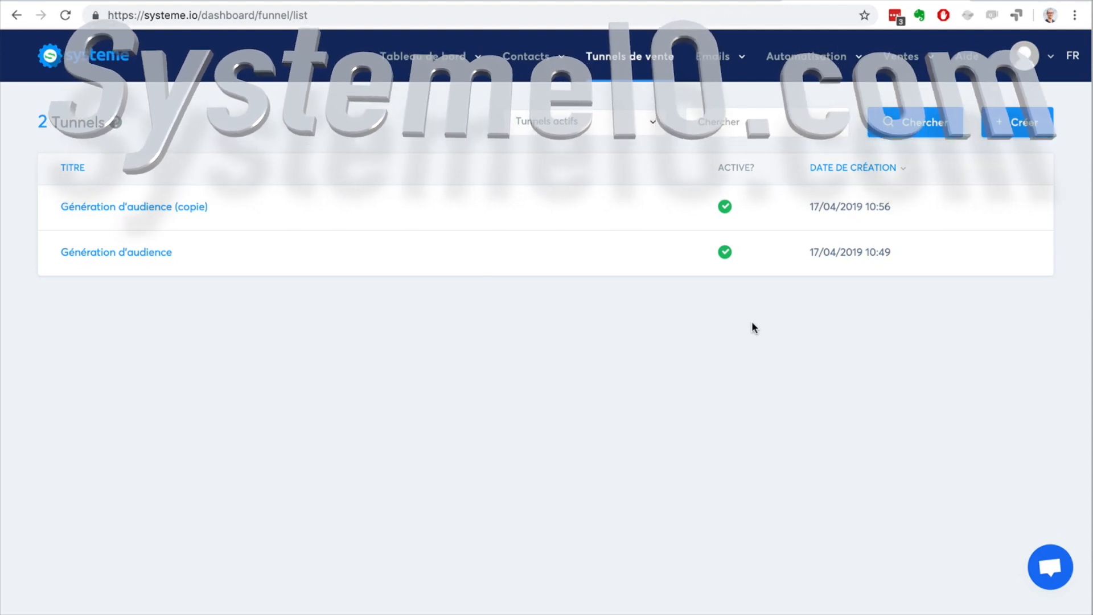
pyautogui.click(1019, 208)
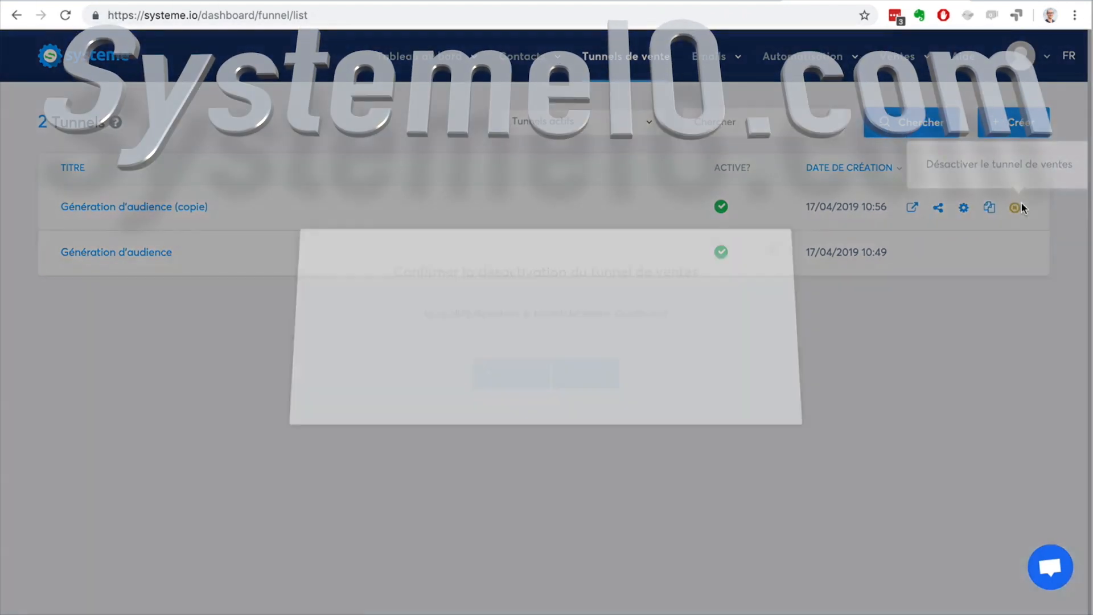
pyautogui.click(518, 405)
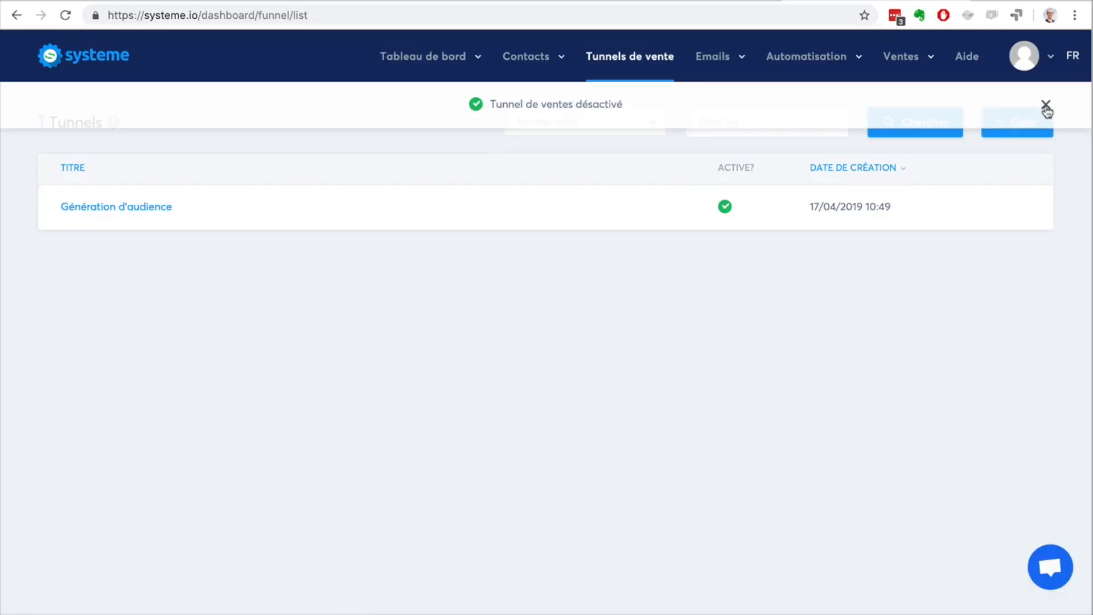
pyautogui.click(1045, 107)
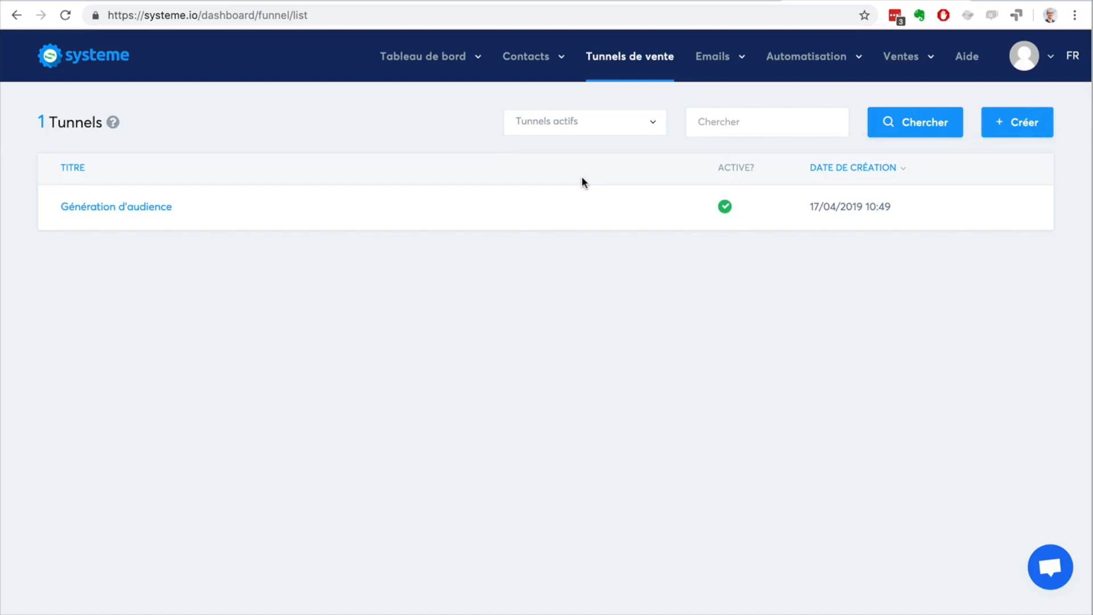
# Step: Filter the funnel list to show all funnels, both active and inactive
pyautogui.click(628, 135)
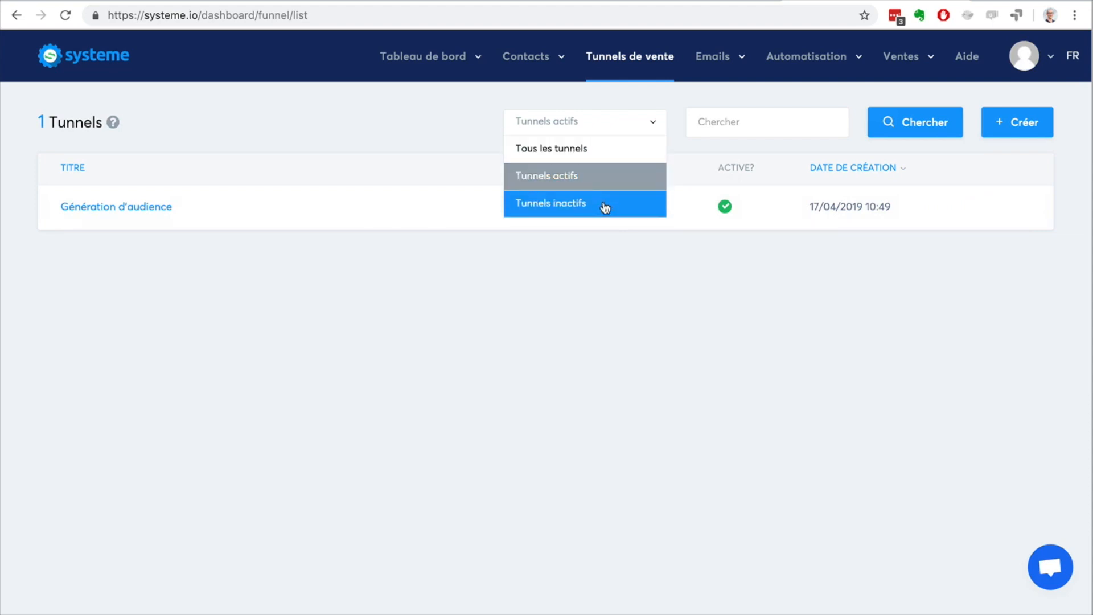
pyautogui.click(584, 147)
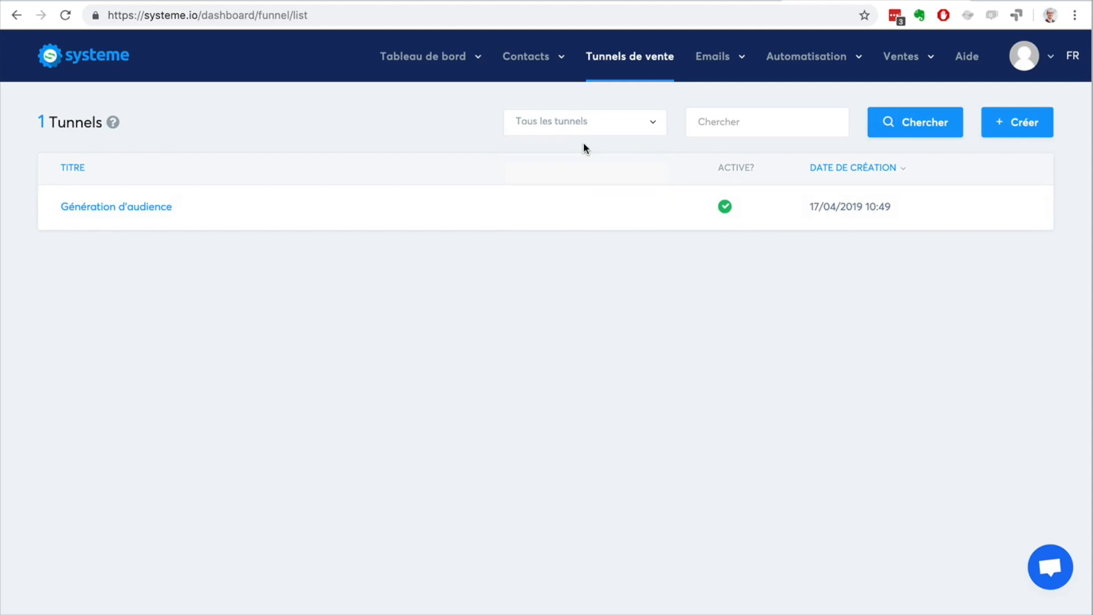
pyautogui.click(907, 131)
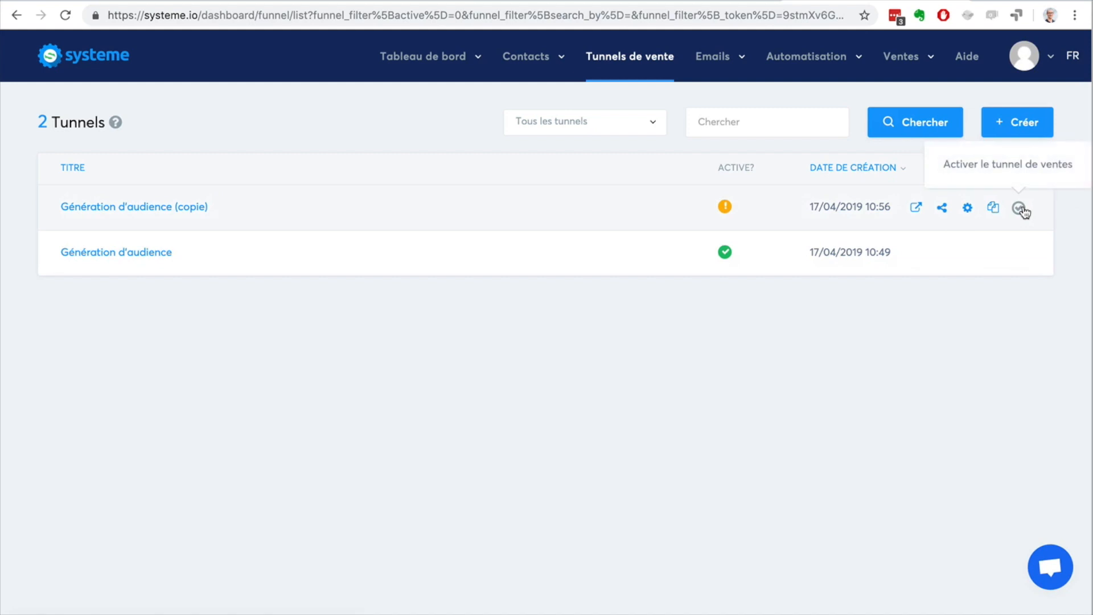
# Step: Filter the funnel list to show only active funnels
pyautogui.click(638, 126)
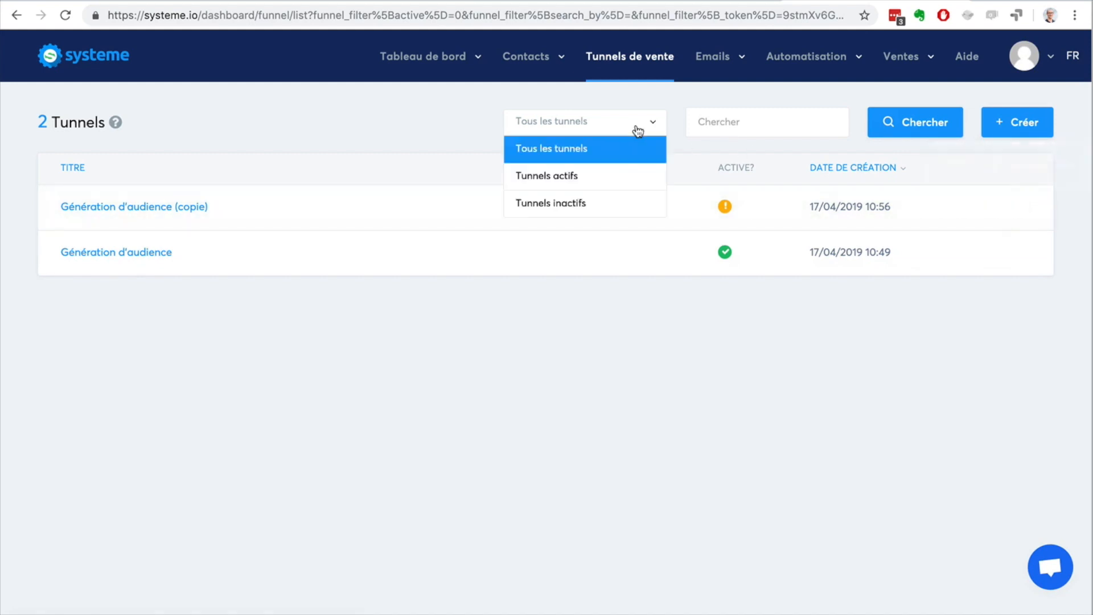
pyautogui.click(608, 177)
pyautogui.click(890, 129)
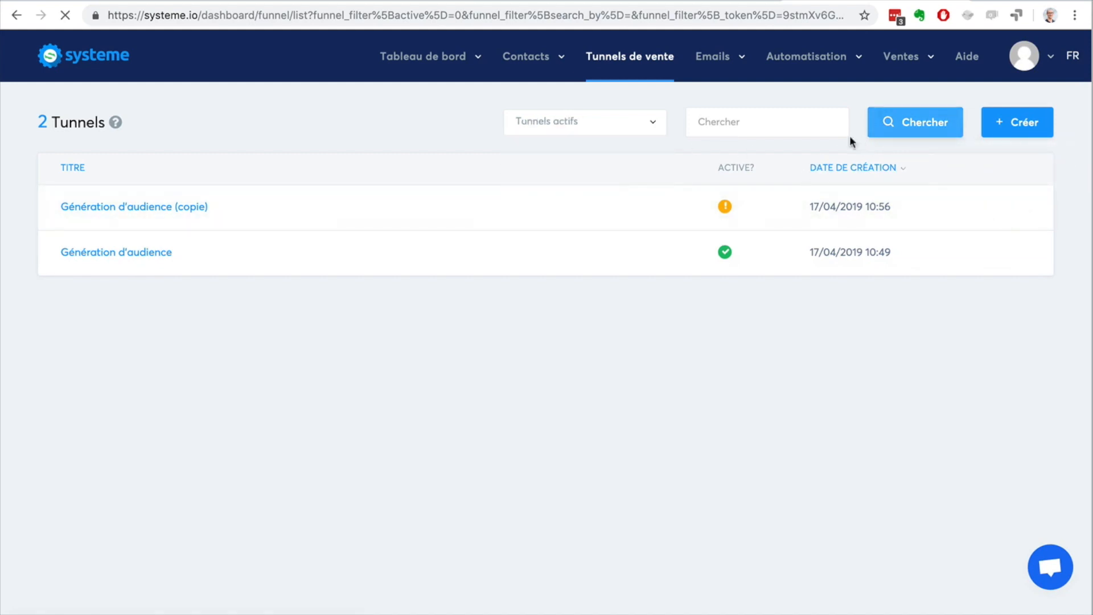
# Step: Open the Génération d'audience funnel and delete its Formulaire de blog (copie) step, confirming the deletion
pyautogui.click(140, 208)
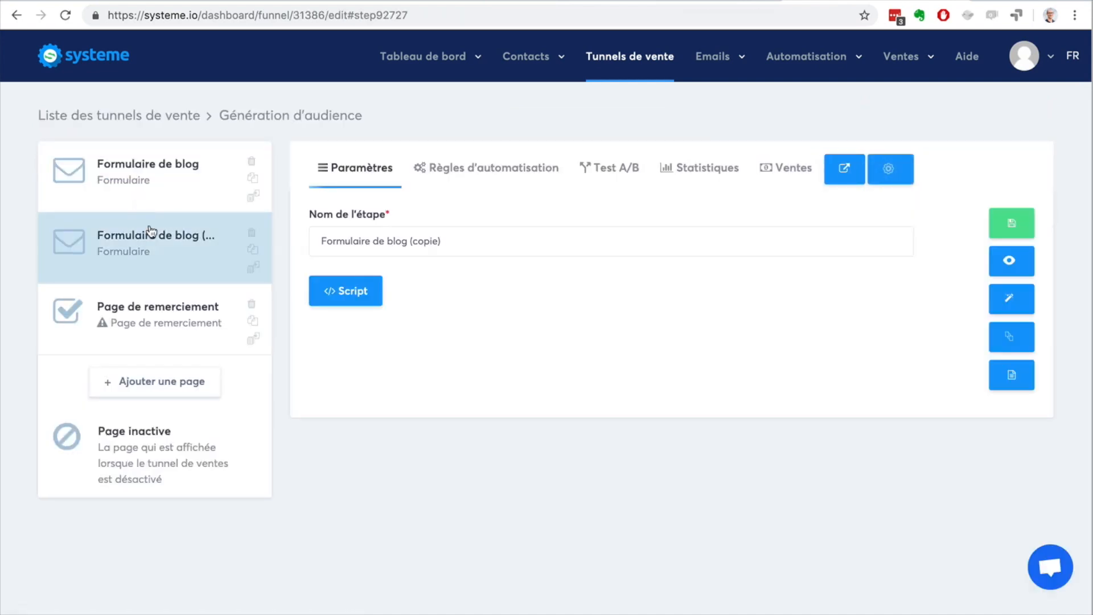
pyautogui.click(251, 233)
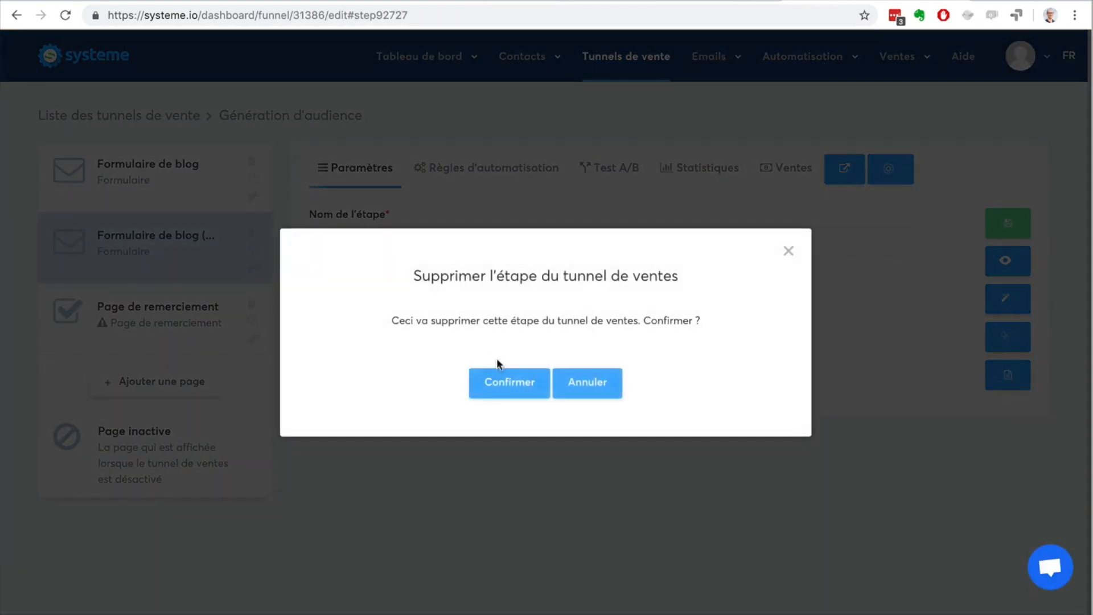
pyautogui.click(501, 382)
# Step: Apply the Page de confirmation opt-in template to the Page de remerciement step and open that page in the editor
pyautogui.click(130, 251)
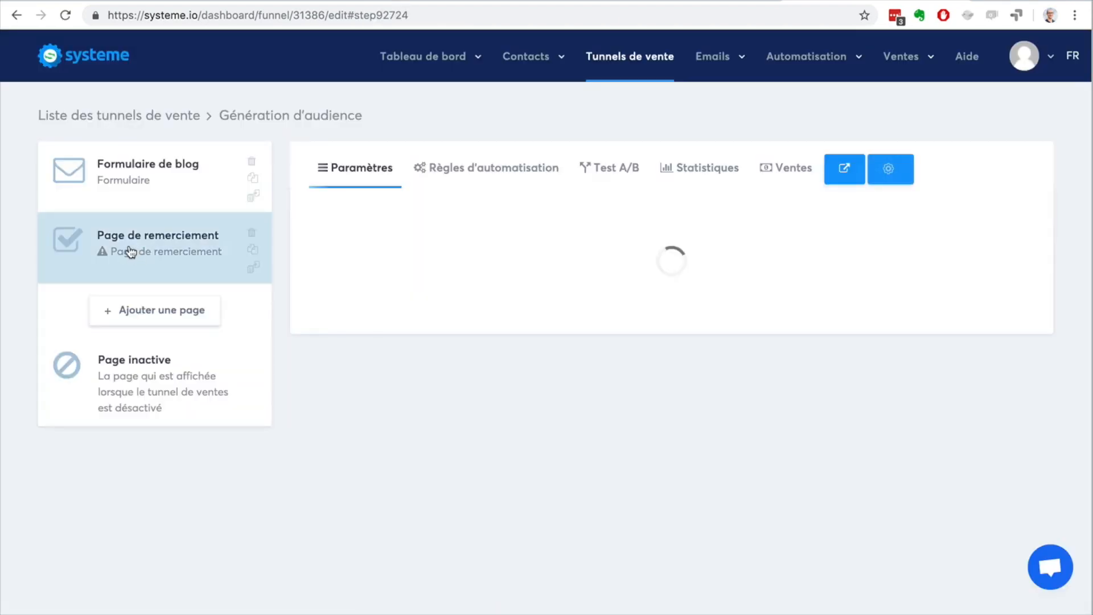
pyautogui.moveTo(626, 287)
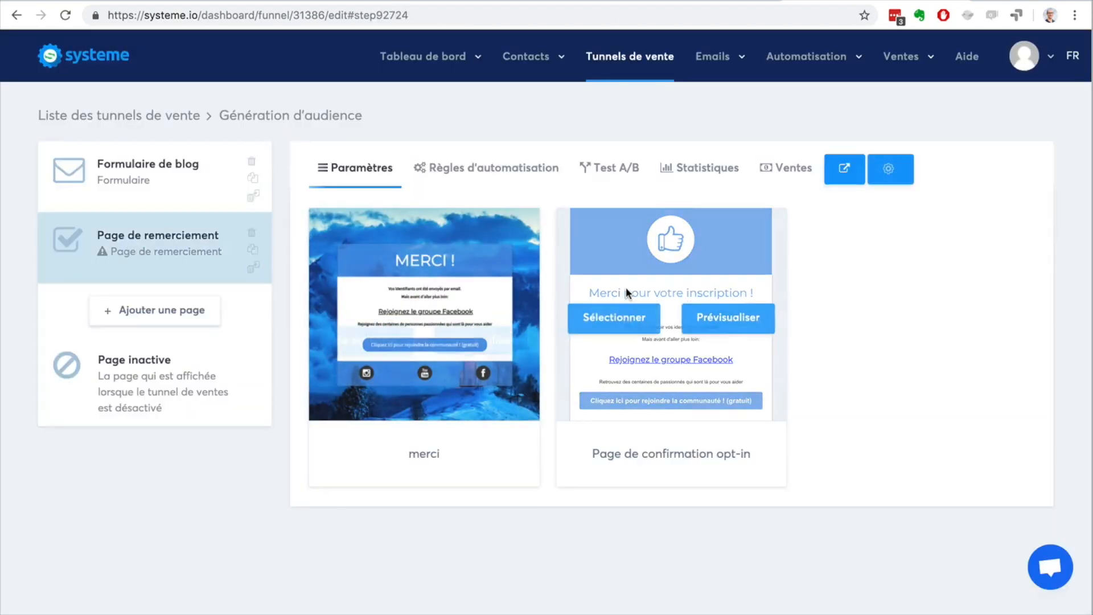
pyautogui.click(627, 316)
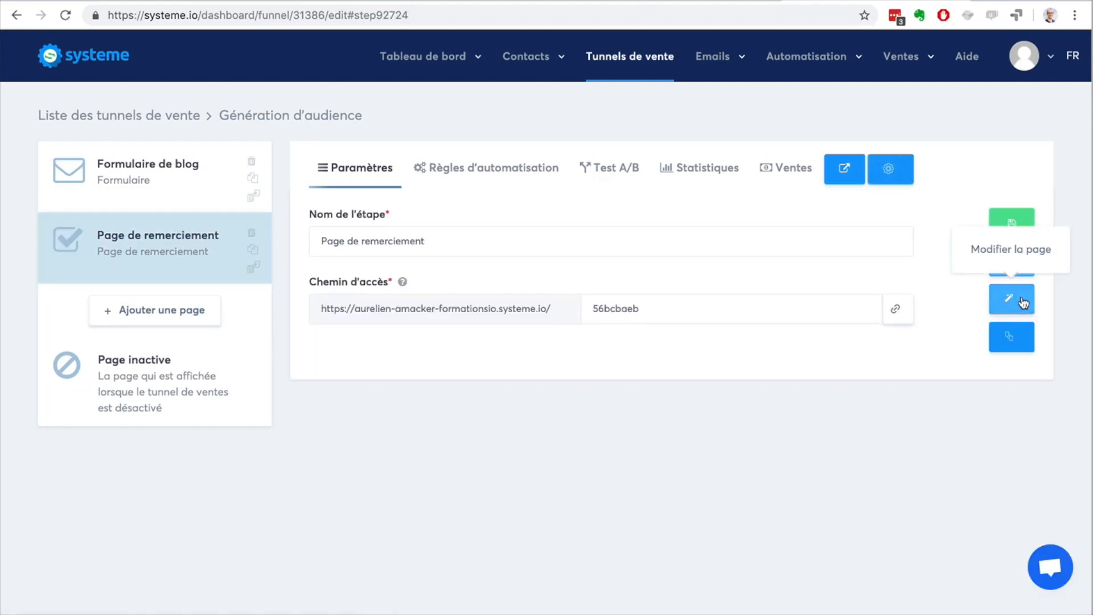
pyautogui.click(1023, 302)
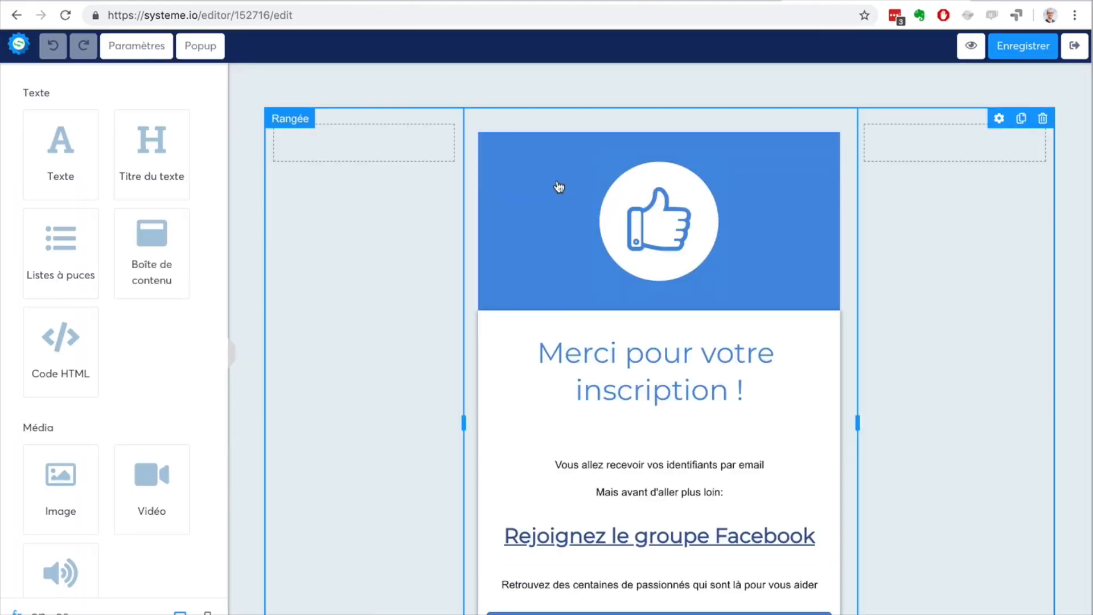
# Step: Widen the central column of the thank-you page by moving both of its column dividers outward
pyautogui.click(1006, 50)
pyautogui.moveTo(855, 426); pyautogui.dragTo(934, 429)
pyautogui.click(438, 370)
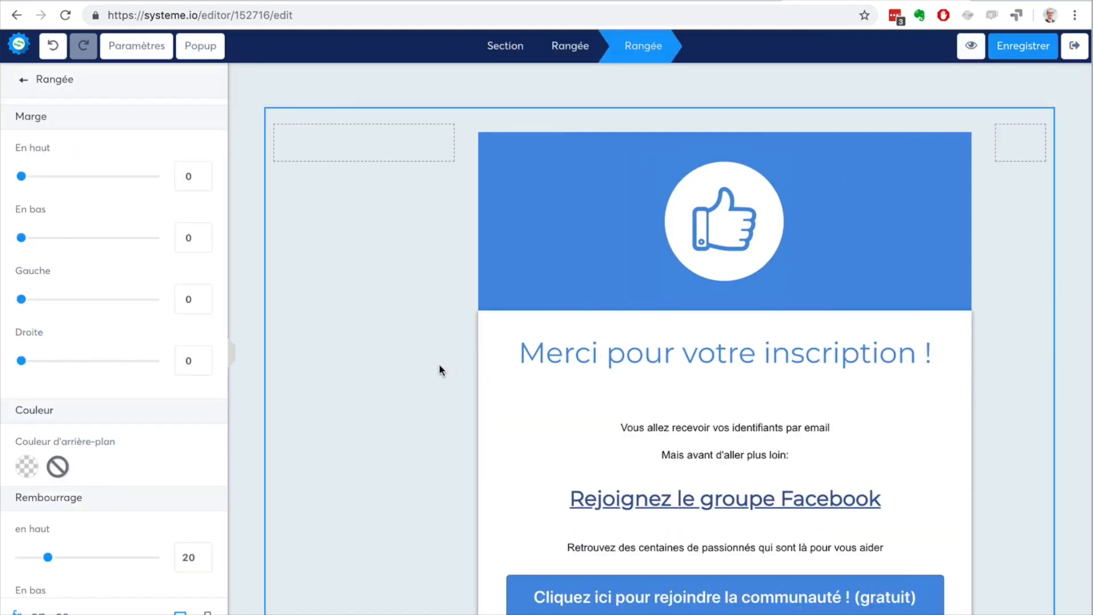
pyautogui.click(407, 311)
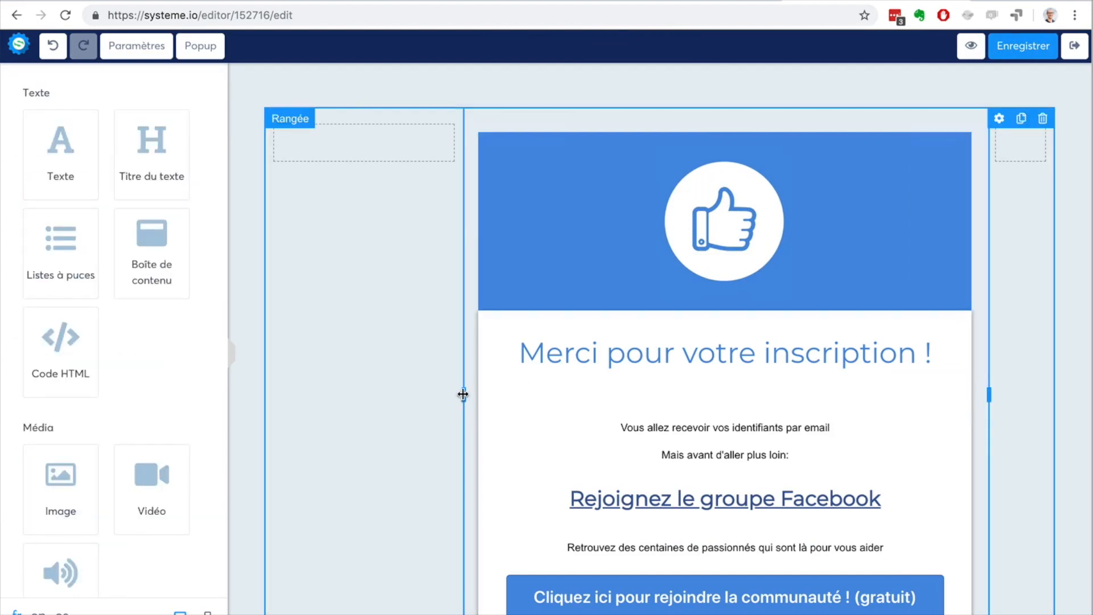
pyautogui.moveTo(464, 394); pyautogui.dragTo(383, 393)
pyautogui.click(597, 166)
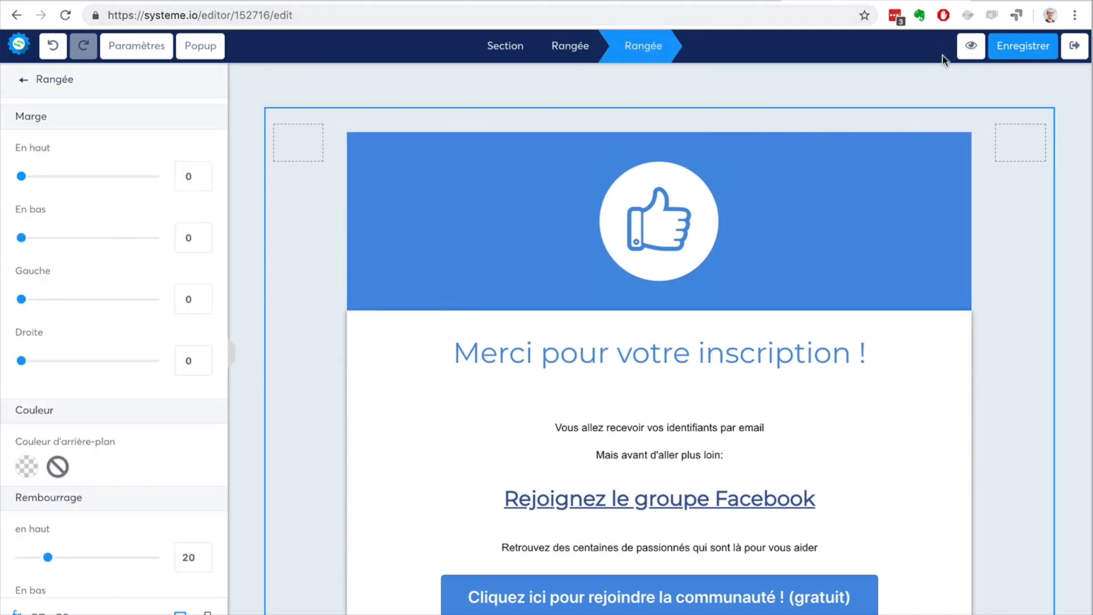
# Step: Set the size of the "Vous allez recevoir vos identifiants par email" text block to 21 and exit the editor
pyautogui.click(658, 434)
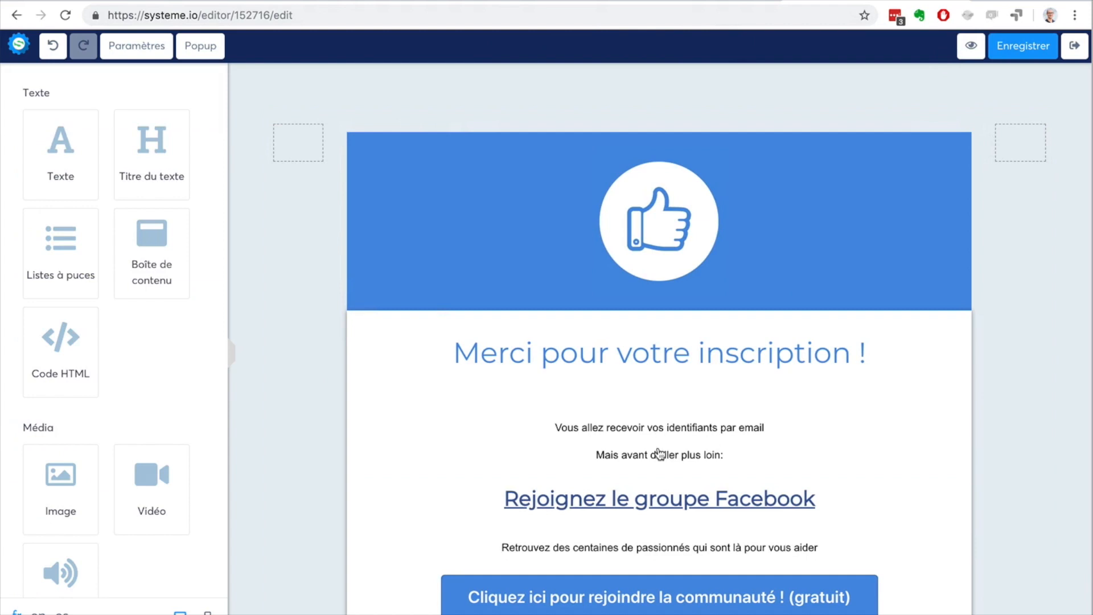
pyautogui.click(658, 447)
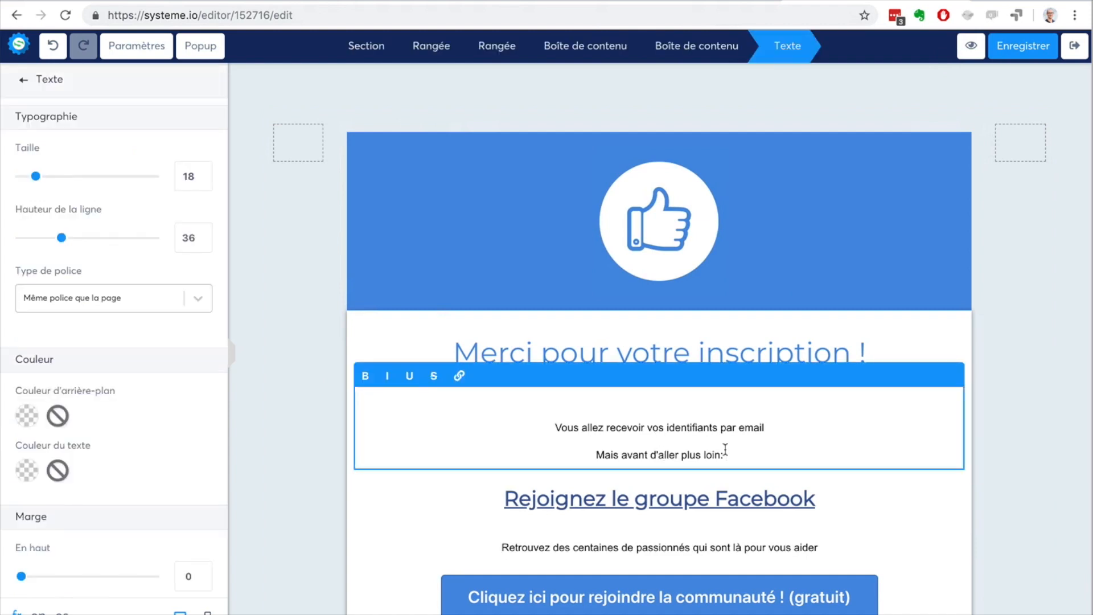
pyautogui.hotkey('ctrl', 'a')
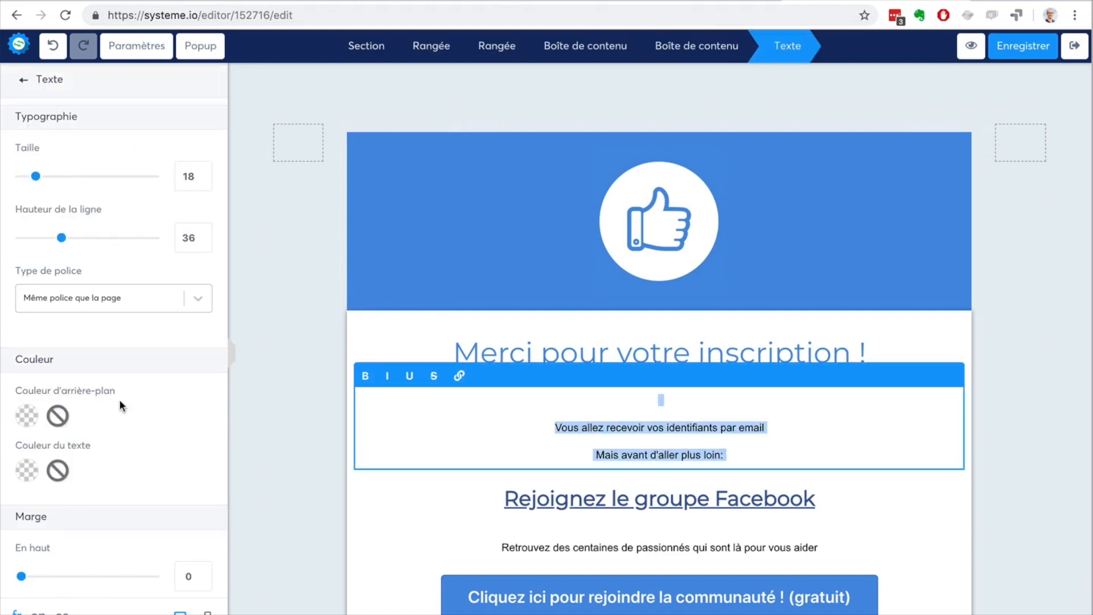
pyautogui.moveTo(36, 176); pyautogui.dragTo(39, 176)
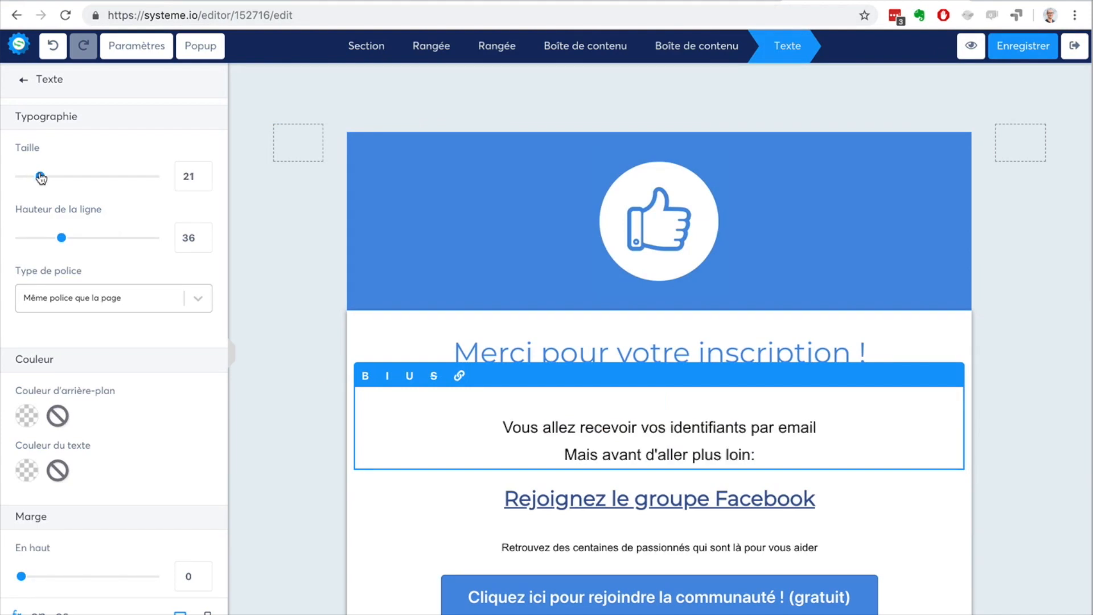
pyautogui.click(322, 188)
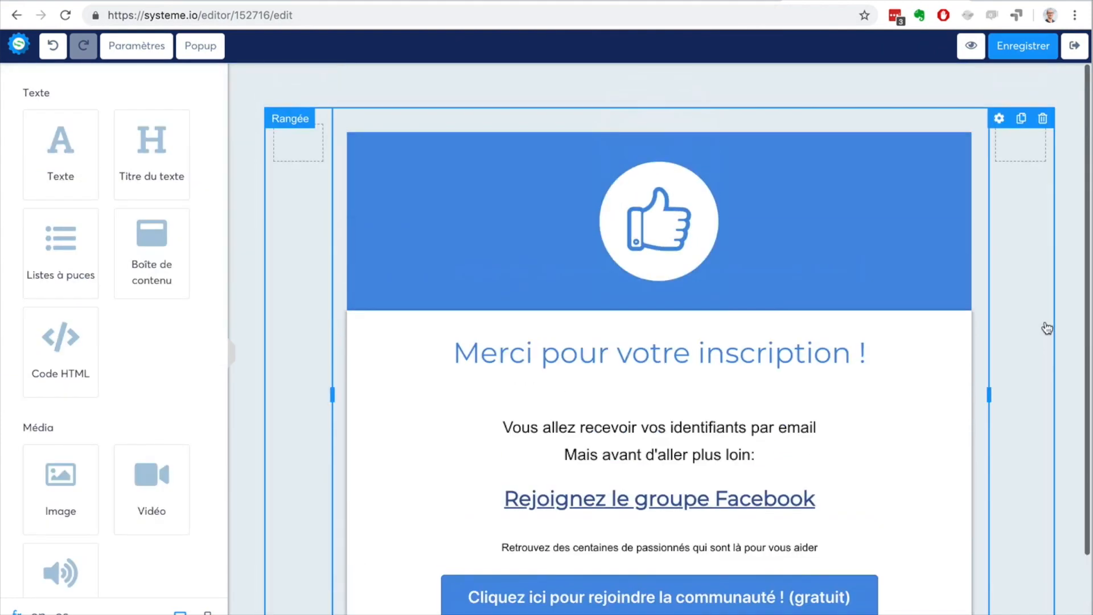
pyautogui.click(1073, 48)
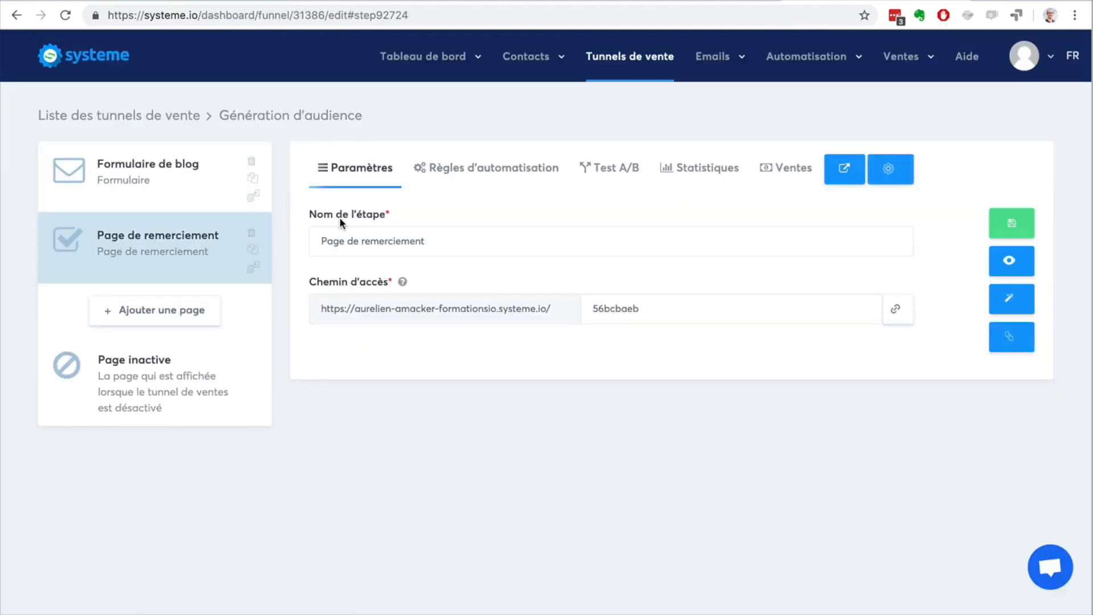
# Step: Reopen the thank-you page in the editor and set its meta data title to "Merci pour votre inscription"
pyautogui.moveTo(446, 242); pyautogui.dragTo(305, 240)
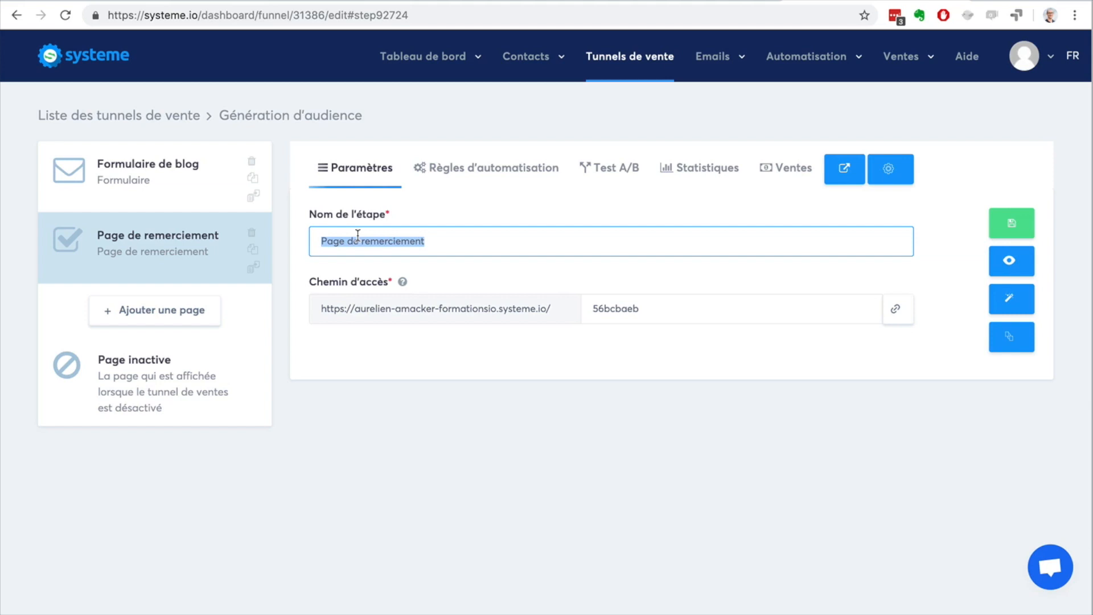
pyautogui.click(1009, 298)
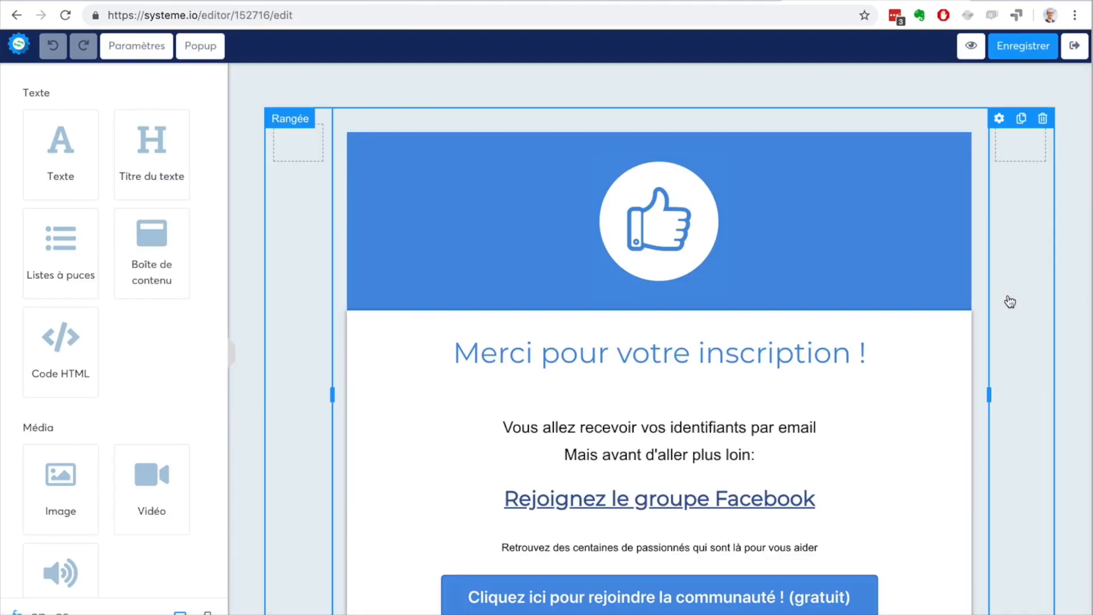
pyautogui.click(134, 45)
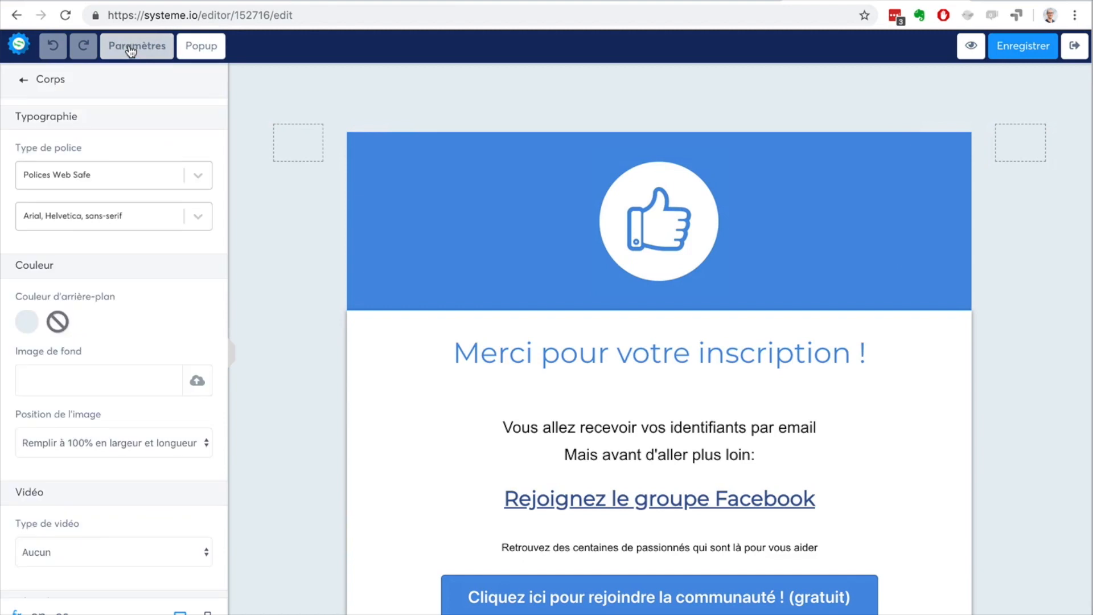
pyautogui.scroll(-6, 90, 195)
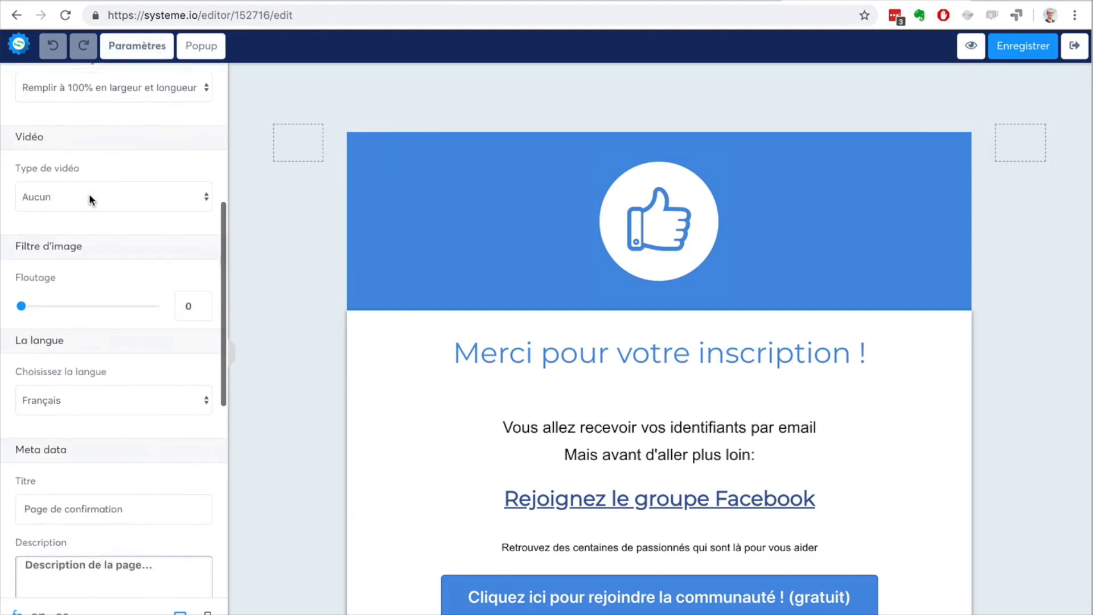
pyautogui.scroll(-5, 88, 193)
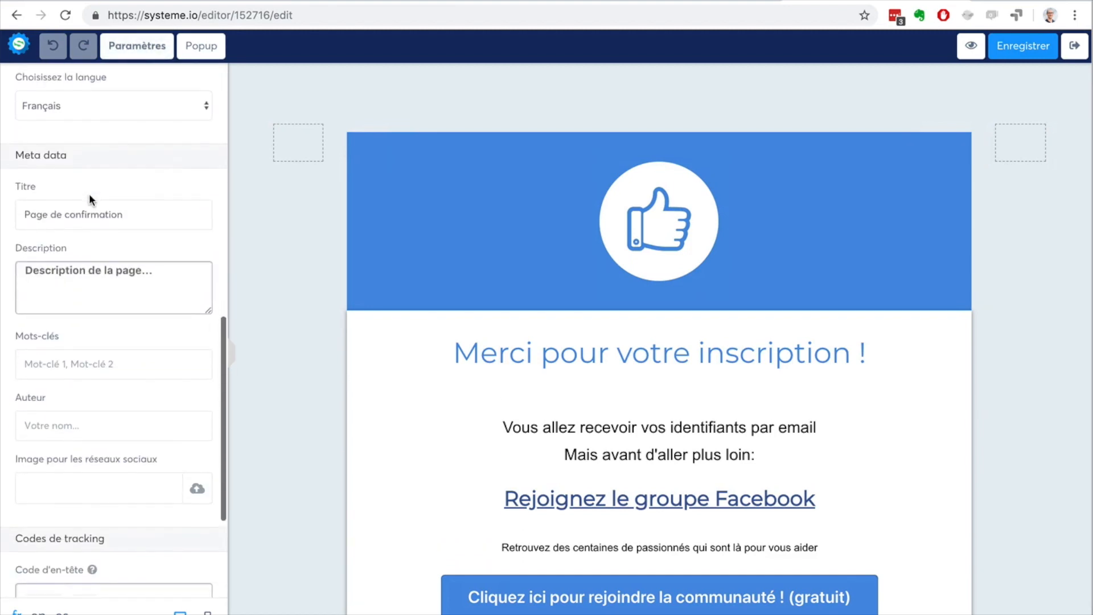
pyautogui.tripleClick(130, 210)
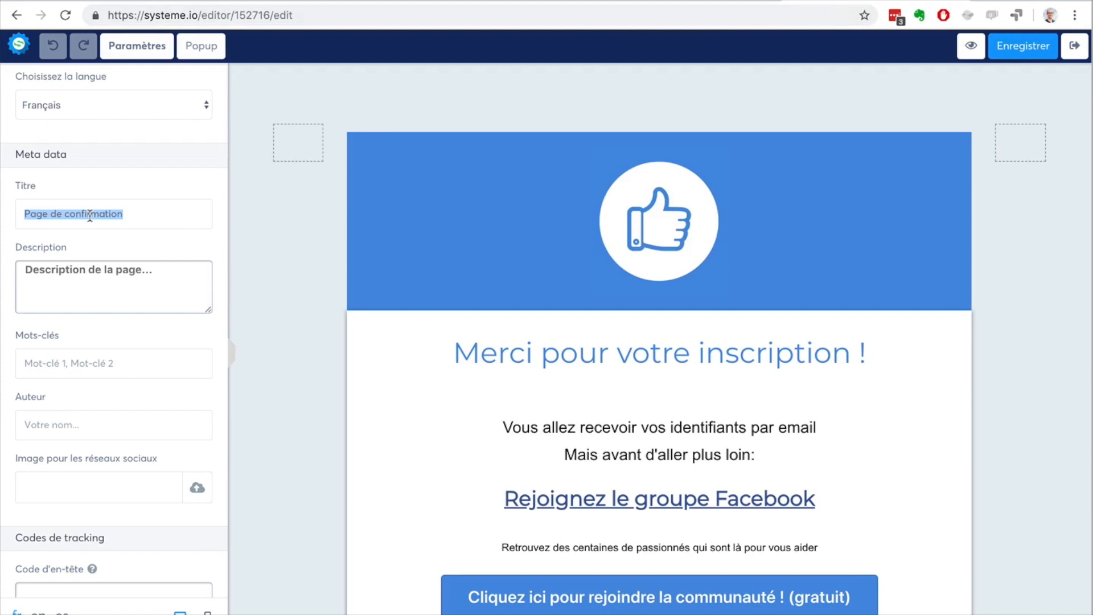
pyautogui.write('Merc')
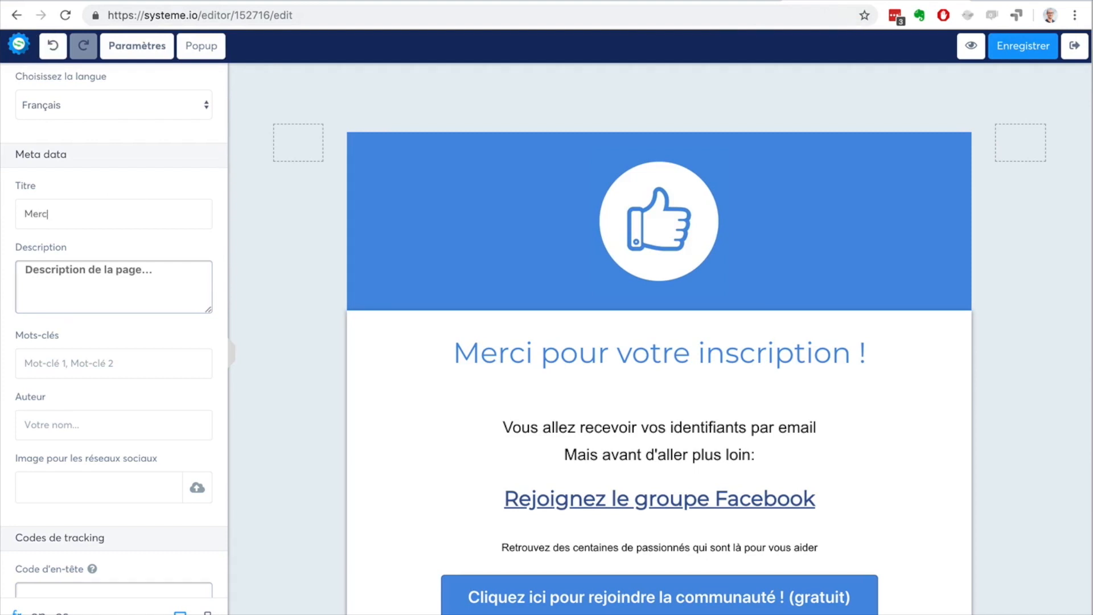
pyautogui.write('i pour votre inscription')
pyautogui.click(120, 282)
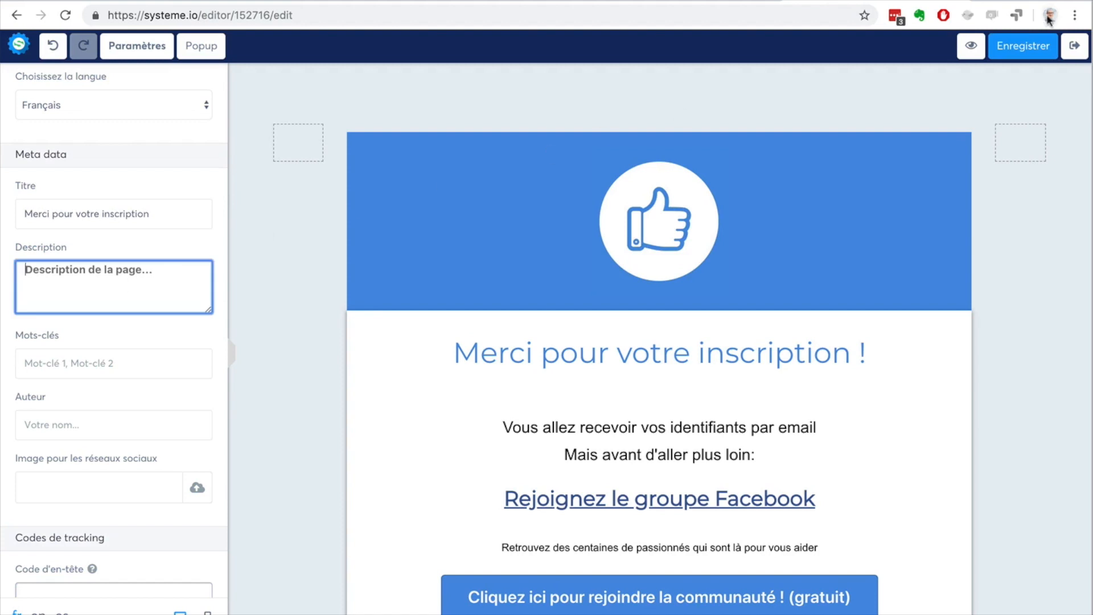
# Step: Save the thank-you page, preview it live to check its browser title, and return to the funnel
pyautogui.click(1018, 49)
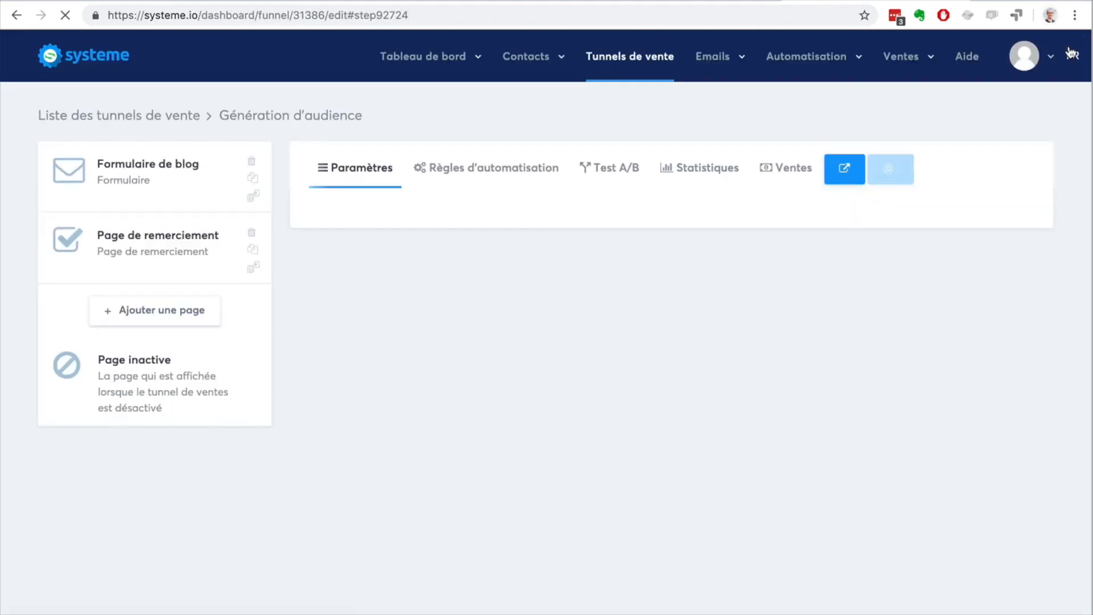
pyautogui.click(1013, 263)
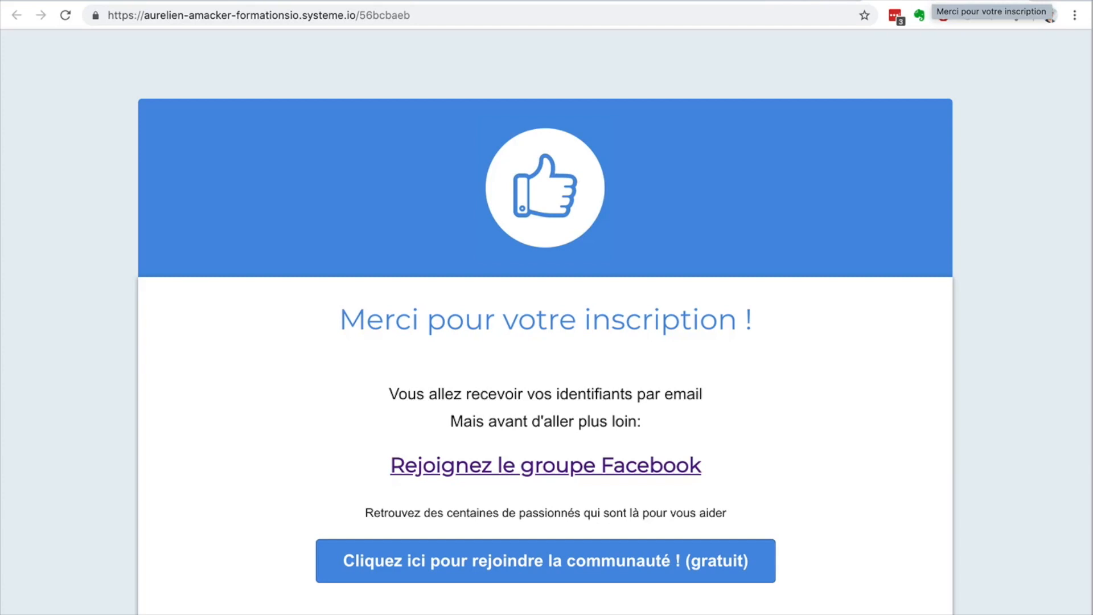
pyautogui.click(765, 1)
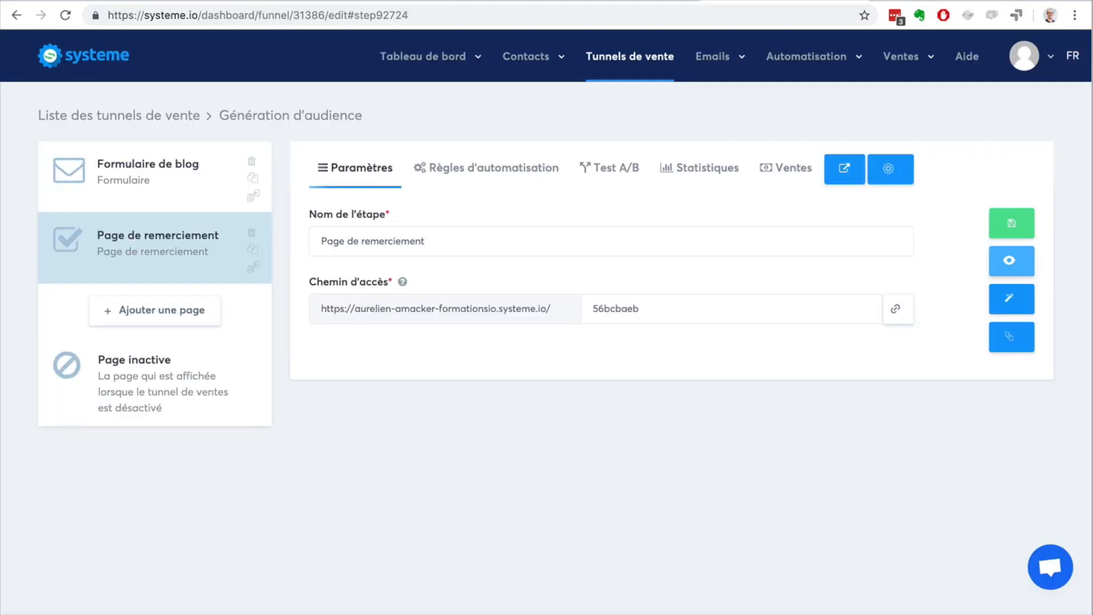
# Step: Reopen the Génération d'audience funnel from the funnel list, view its Page inactive in the editor, and exit
pyautogui.click(623, 62)
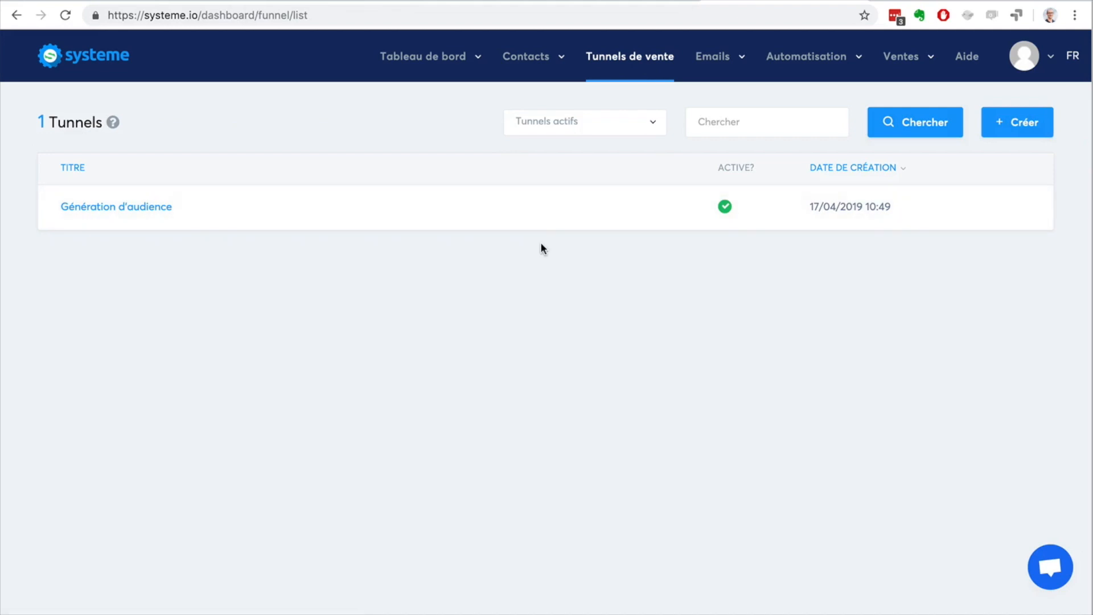
pyautogui.click(121, 207)
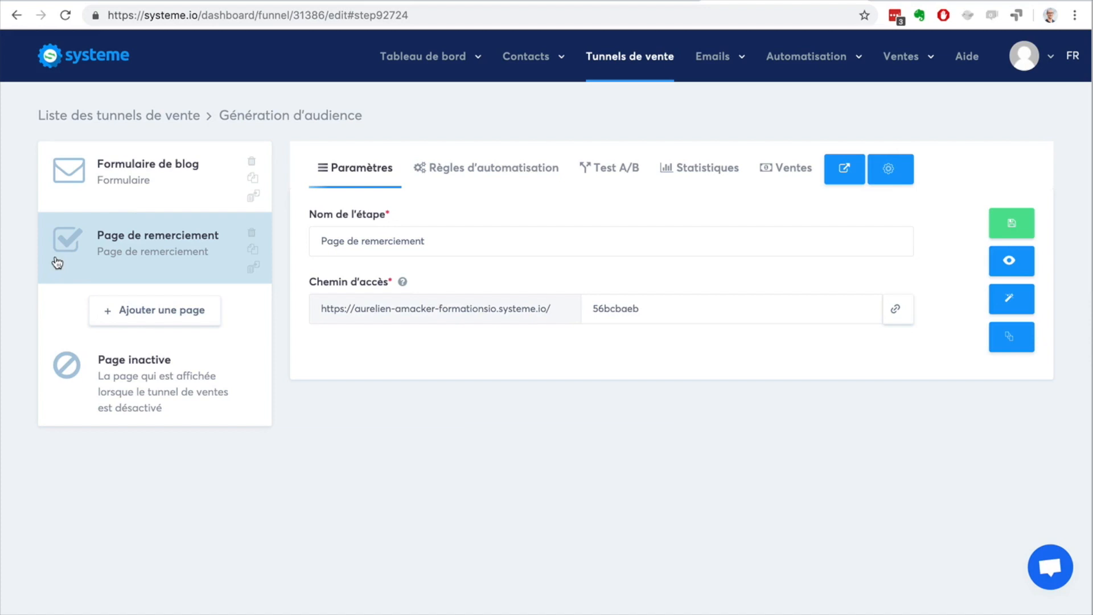
pyautogui.click(137, 410)
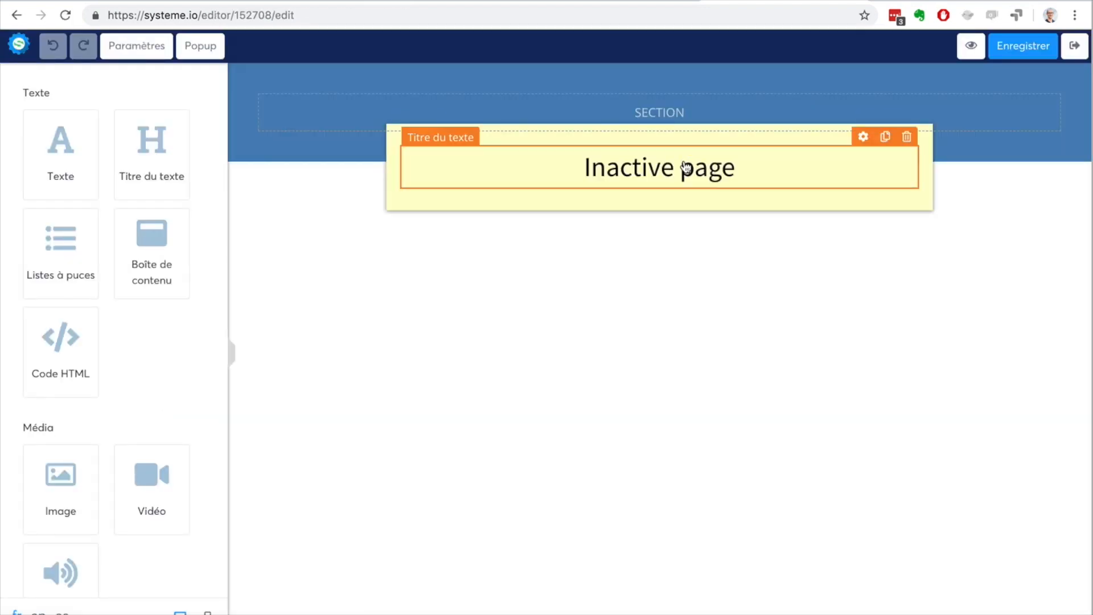
pyautogui.click(1083, 47)
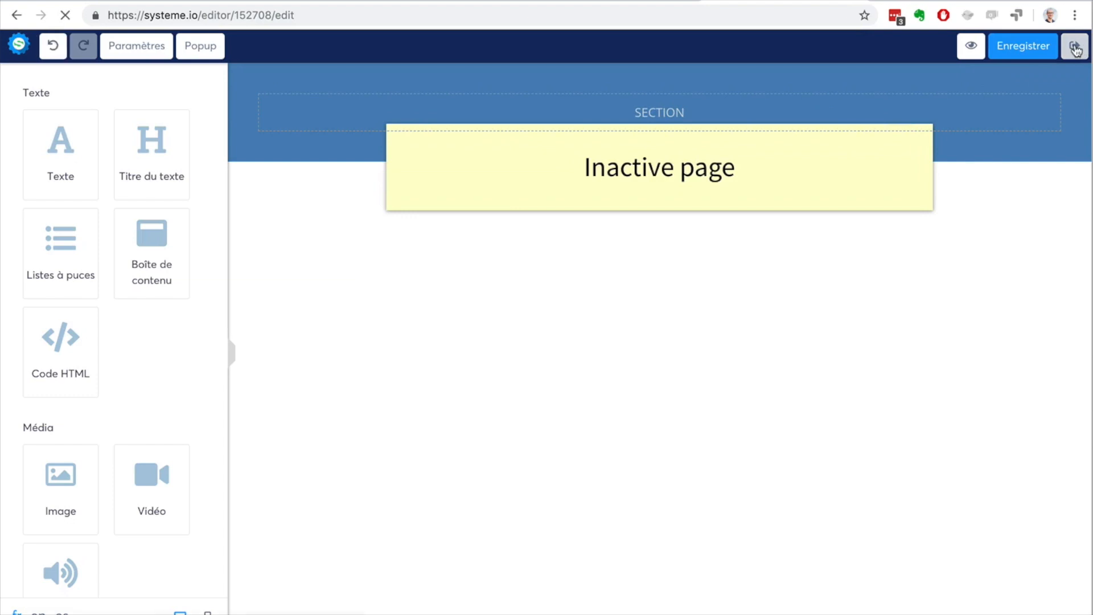
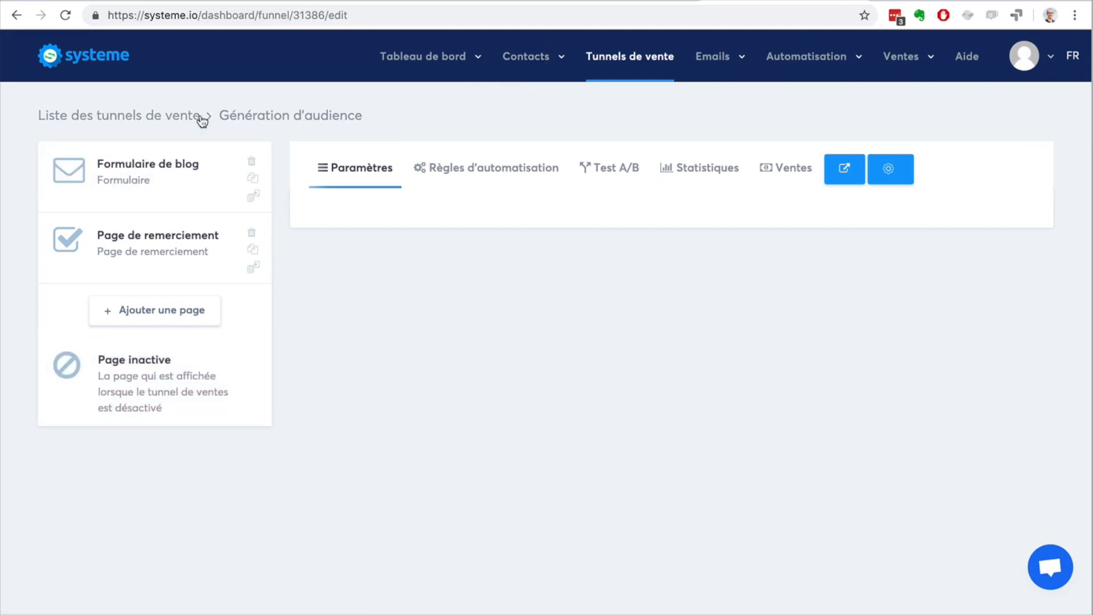
# Step: Add a page named "Page de vente" of type Page de vente to the Génération d'audience funnel
pyautogui.click(144, 313)
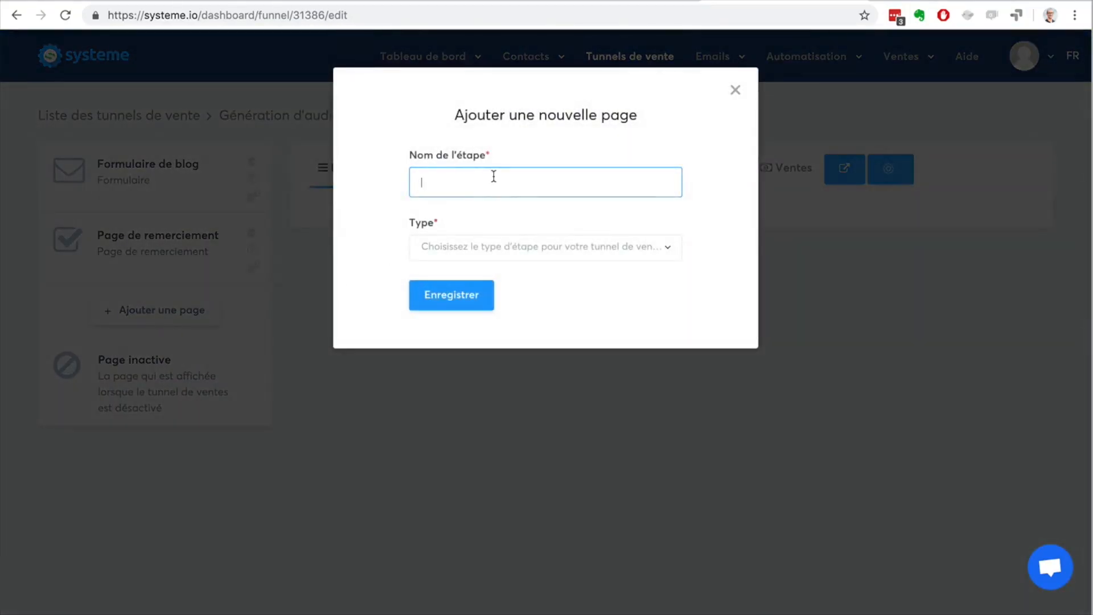
pyautogui.write('Page de vente')
pyautogui.click(521, 247)
pyautogui.scroll(-5, 550, 395)
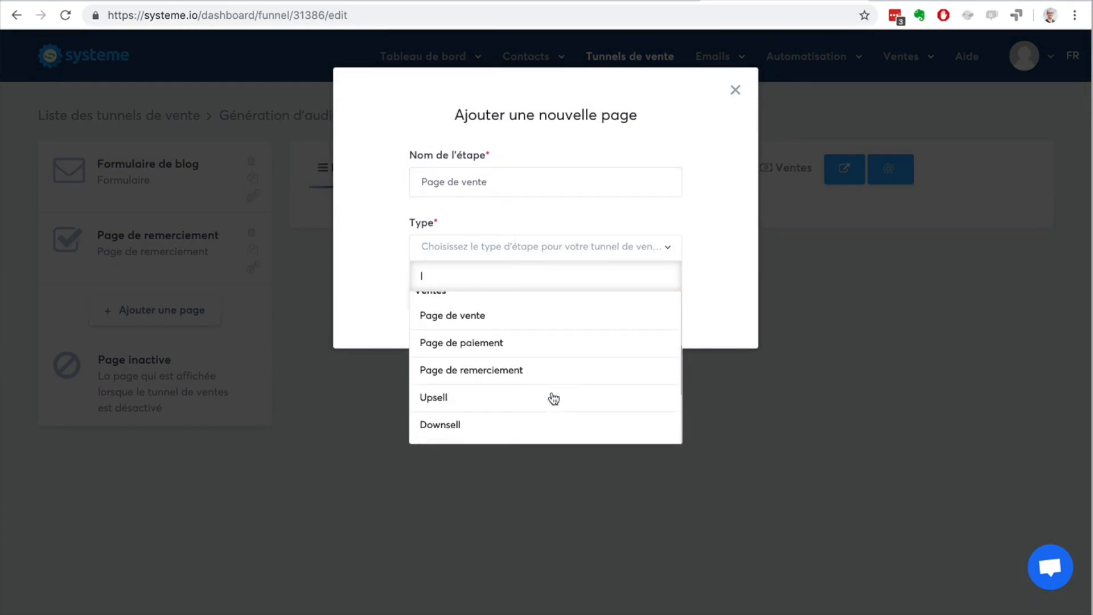
pyautogui.click(541, 325)
pyautogui.click(434, 304)
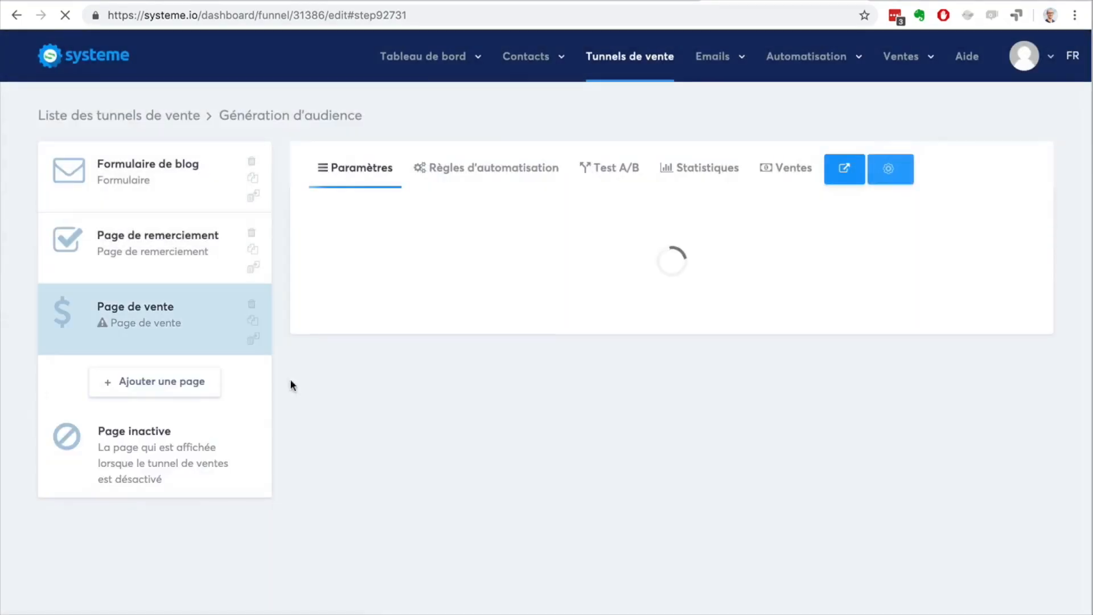
# Step: Add another page named "Page de paiement" of type Page de paiement to the funnel
pyautogui.click(151, 382)
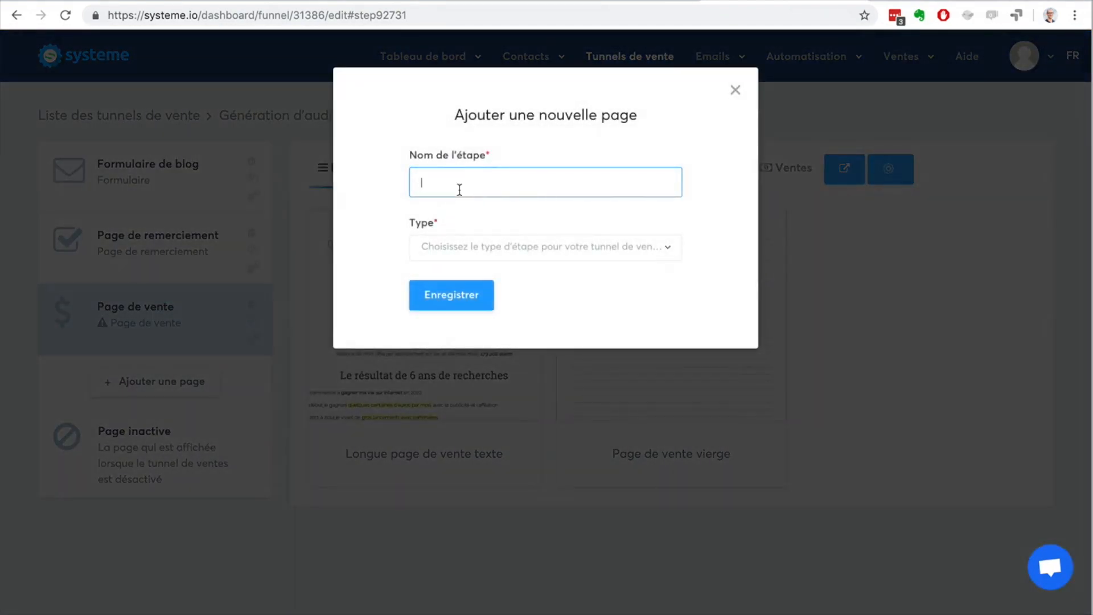
pyautogui.write('Page de puie')
pyautogui.press('BackSpace')
pyautogui.press('BackSpace')
pyautogui.press('BackSpace')
pyautogui.press('BackSpace')
pyautogui.write('aiement')
pyautogui.click(505, 247)
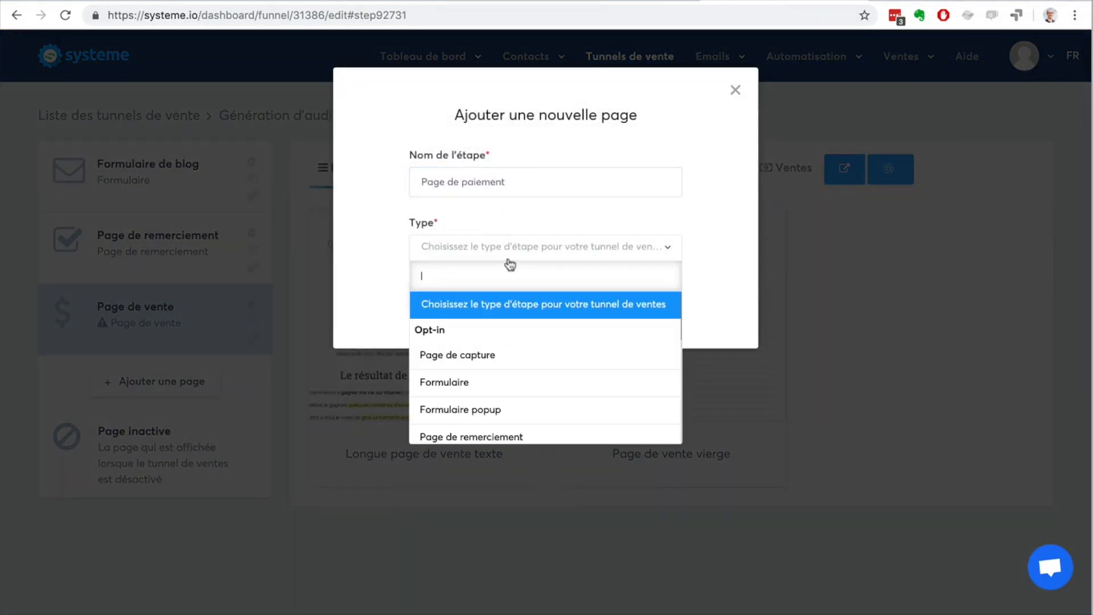
pyautogui.scroll(-3, 532, 383)
pyautogui.click(521, 360)
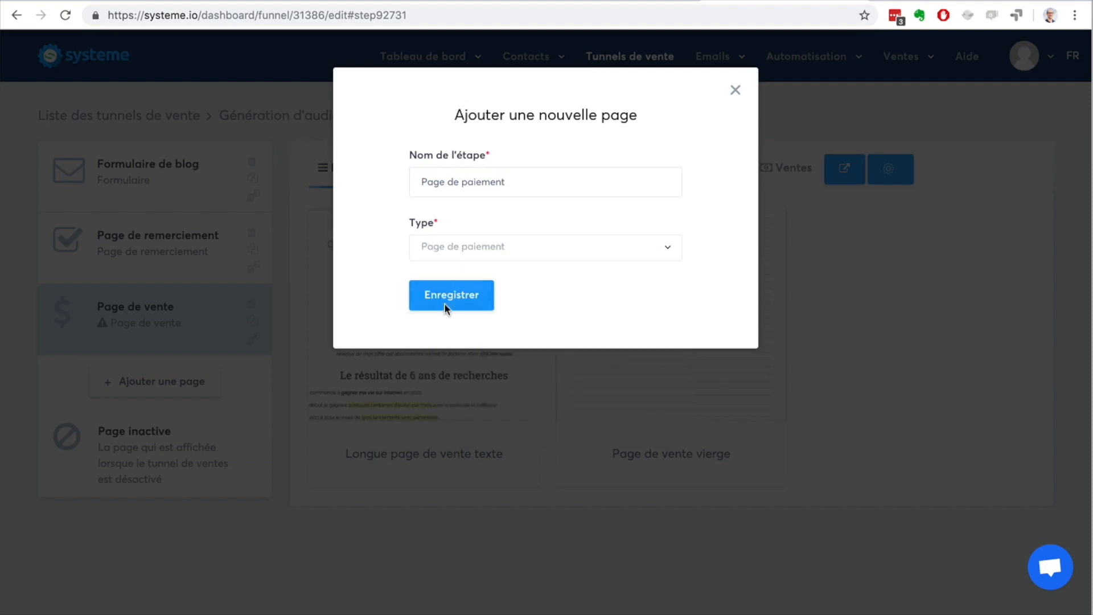
pyautogui.click(445, 303)
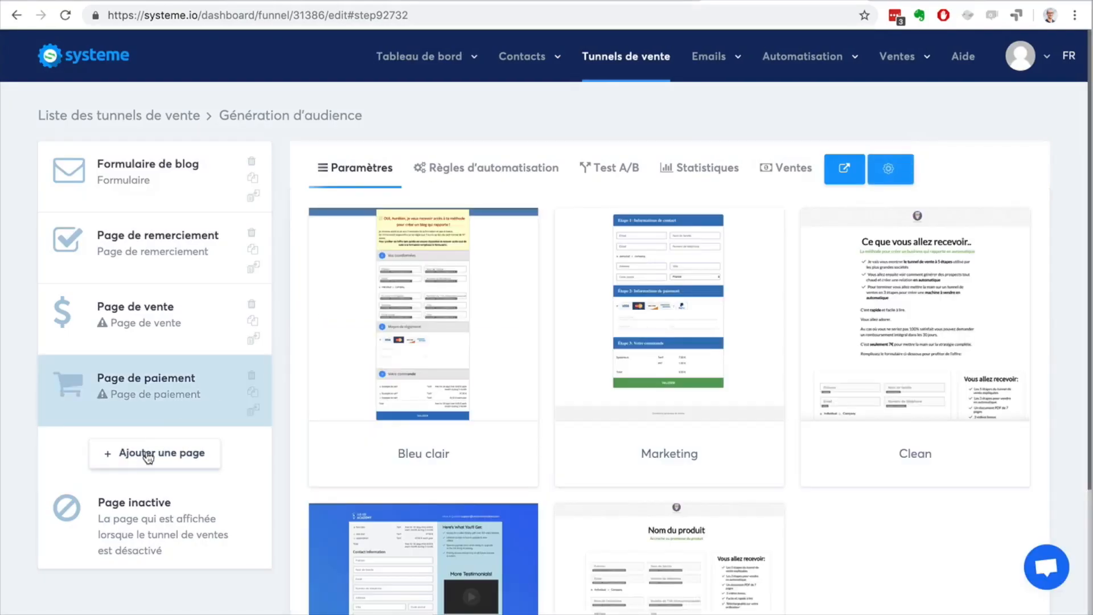
# Step: From the funnel list, create a new funnel named "Tunnel de ventes" with the "Vendez vos produits" goal
pyautogui.click(145, 116)
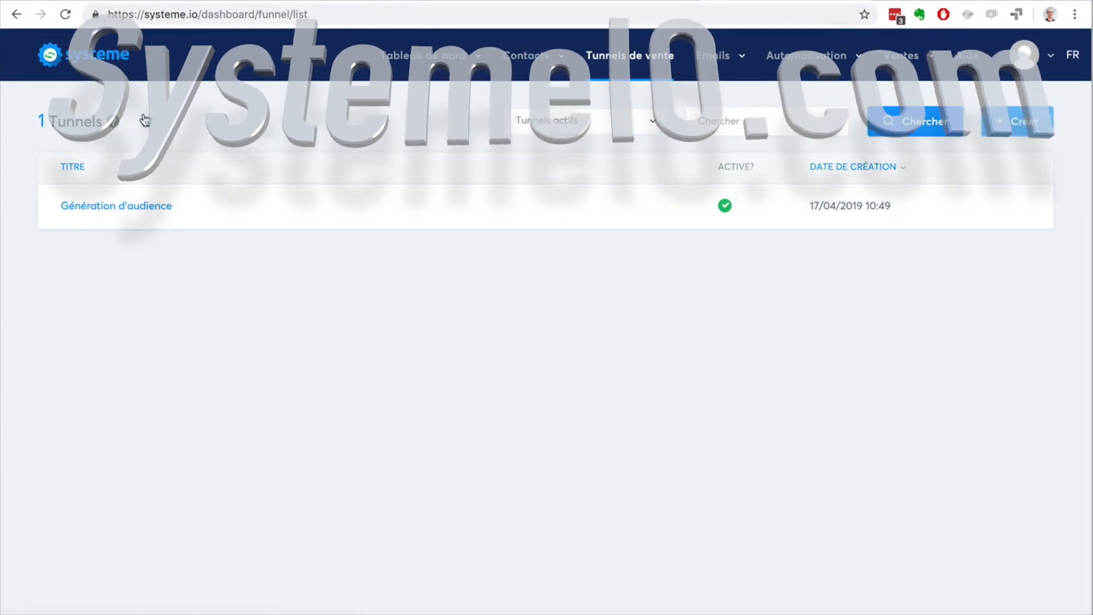
pyautogui.click(1017, 123)
pyautogui.click(451, 156)
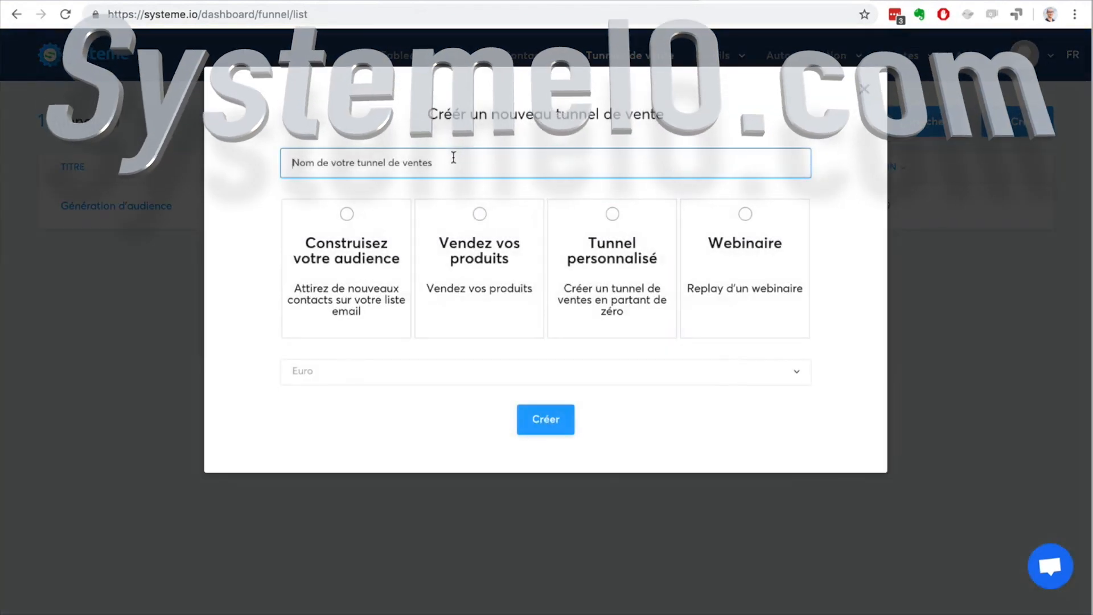
pyautogui.write('Tunnel de ventes')
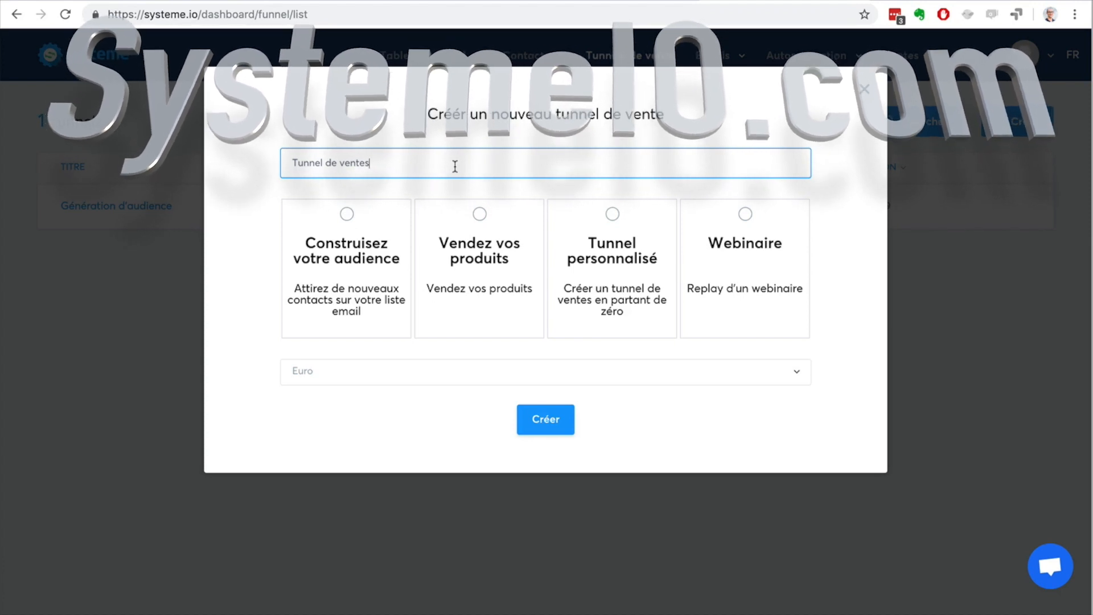
pyautogui.click(480, 217)
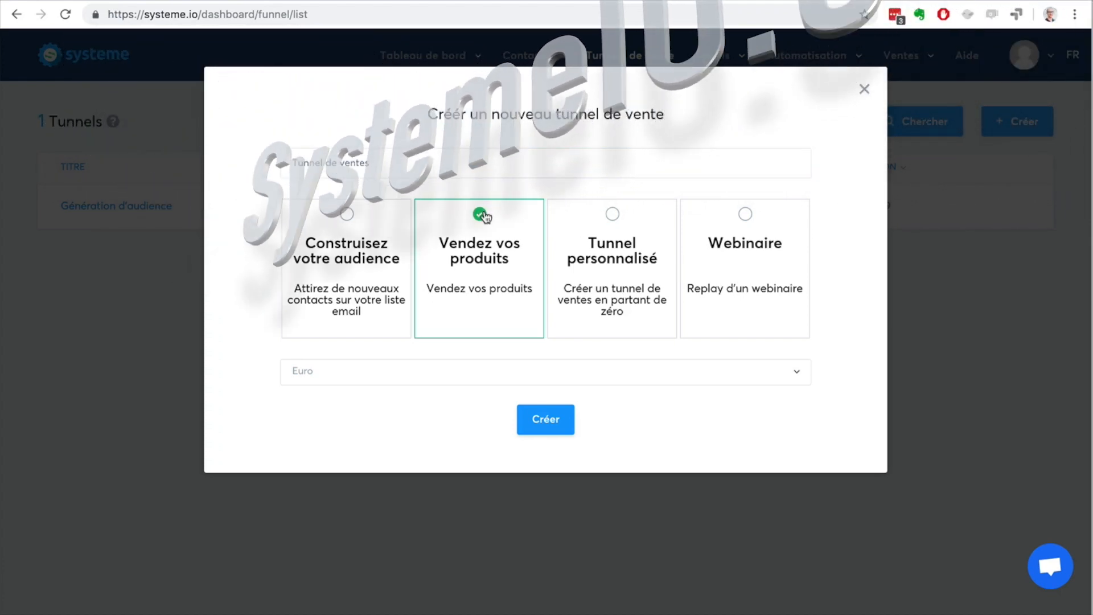
pyautogui.click(549, 418)
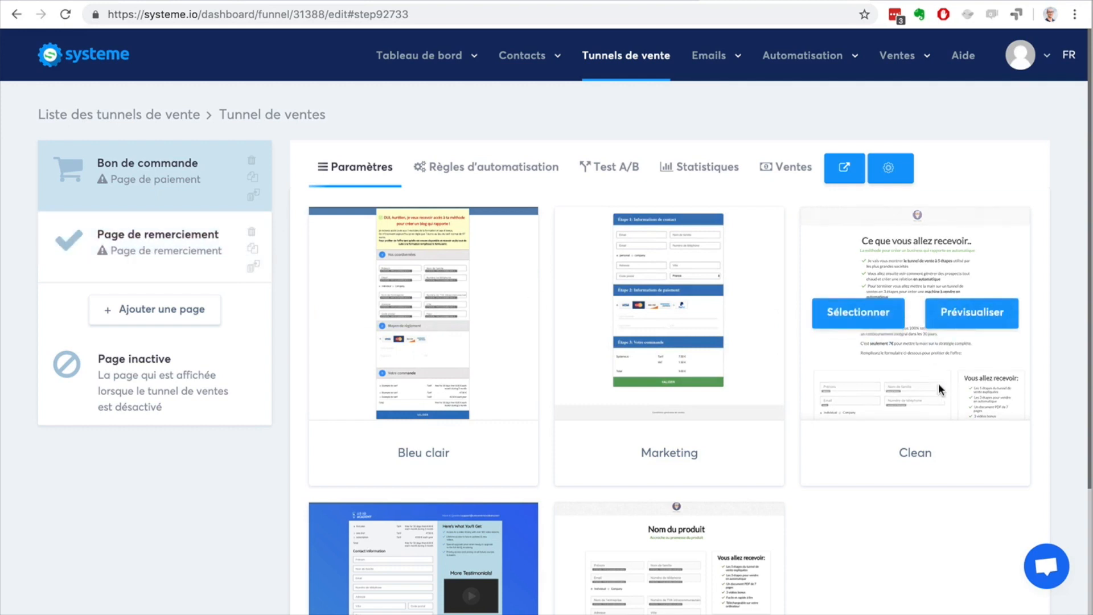
# Step: Apply the "Nom du produit" template to the Bon de commande page and review its offer pricing and payment gateway settings
pyautogui.scroll(-3, 939, 385)
pyautogui.click(615, 421)
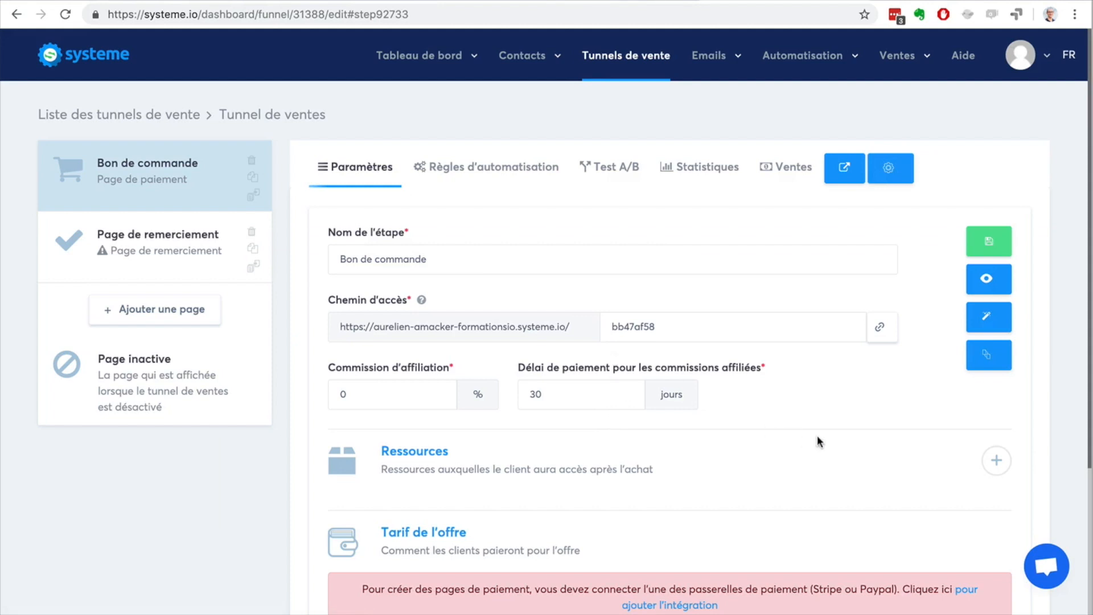
pyautogui.scroll(-3, 817, 435)
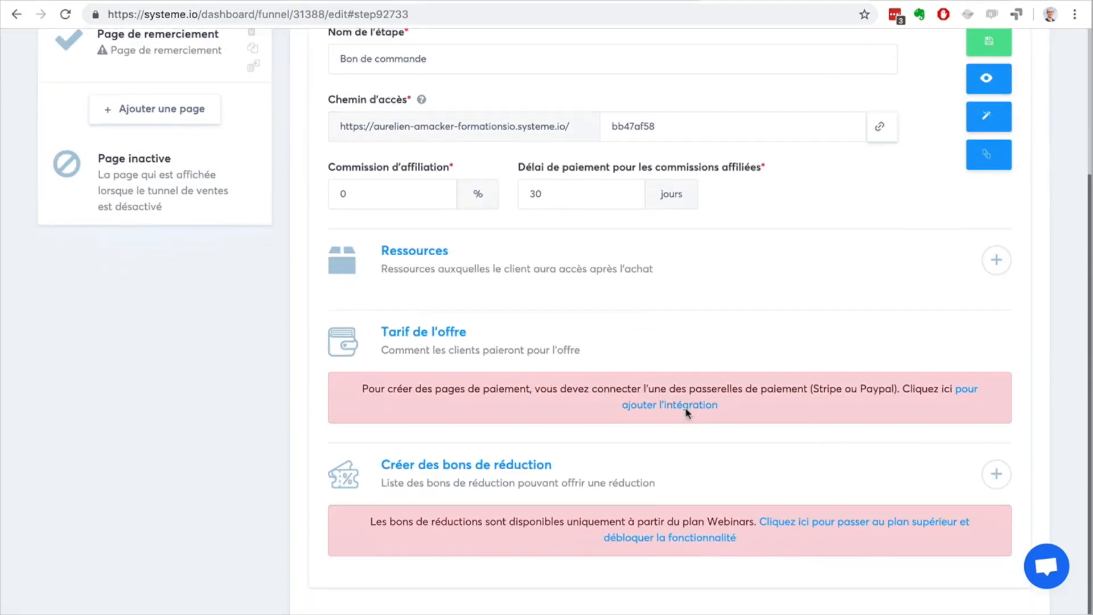
pyautogui.doubleClick(826, 388)
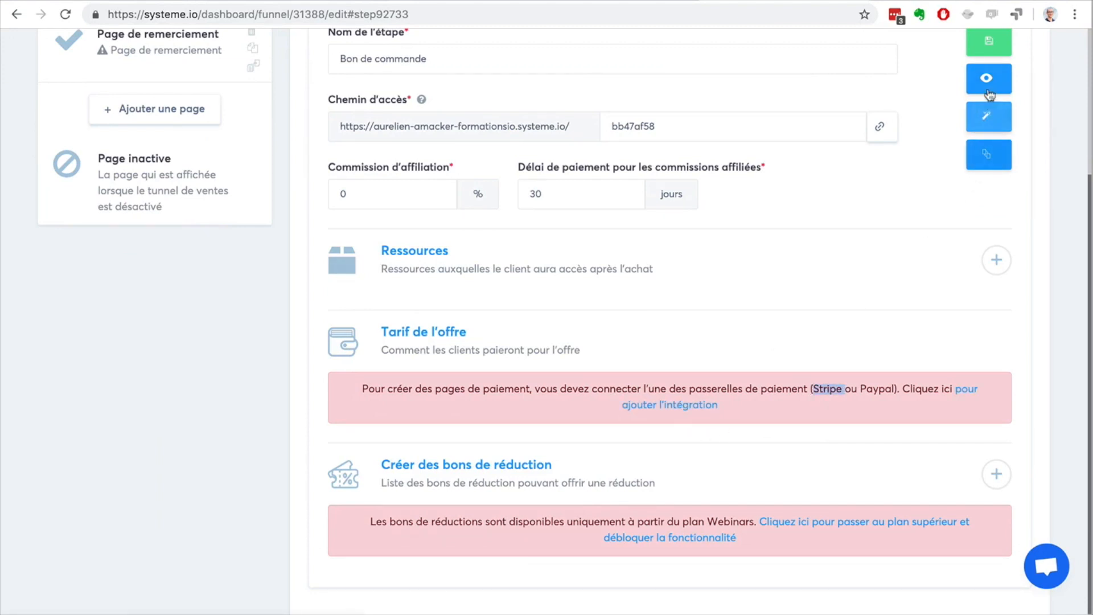
# Step: Open the Bon de commande page in the editor, examine its order form fields and payment options, and exit
pyautogui.click(987, 118)
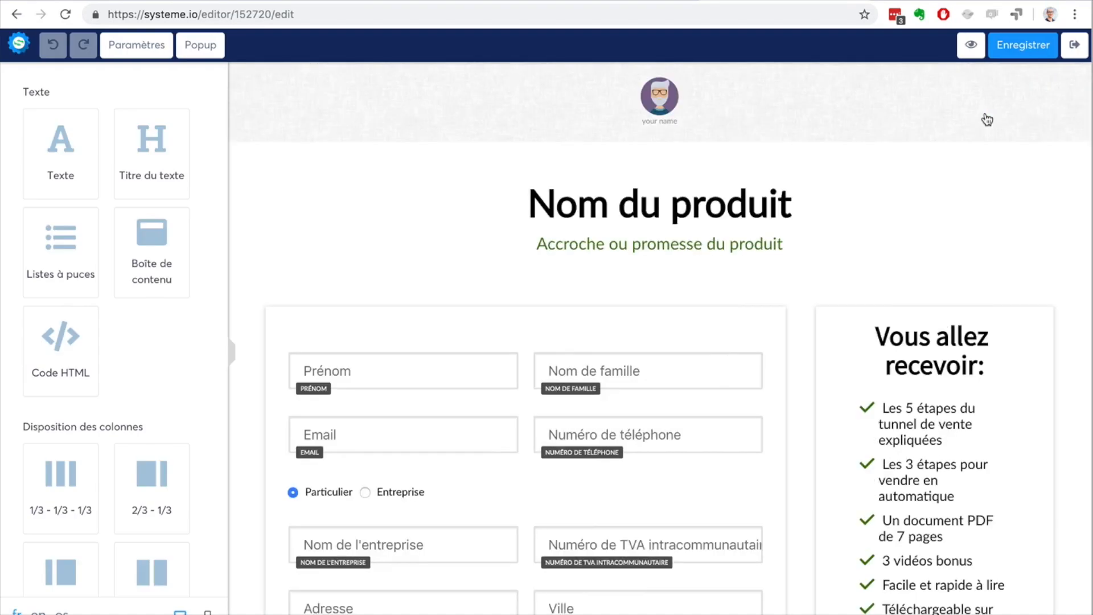
pyautogui.scroll(-4, 1048, 290)
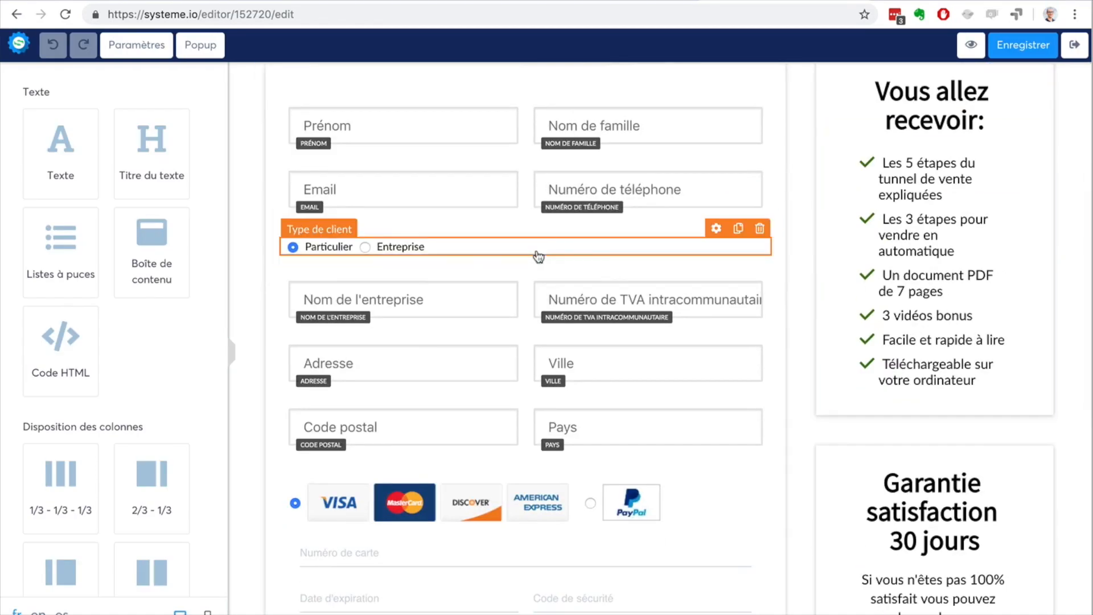
pyautogui.scroll(-5, 537, 254)
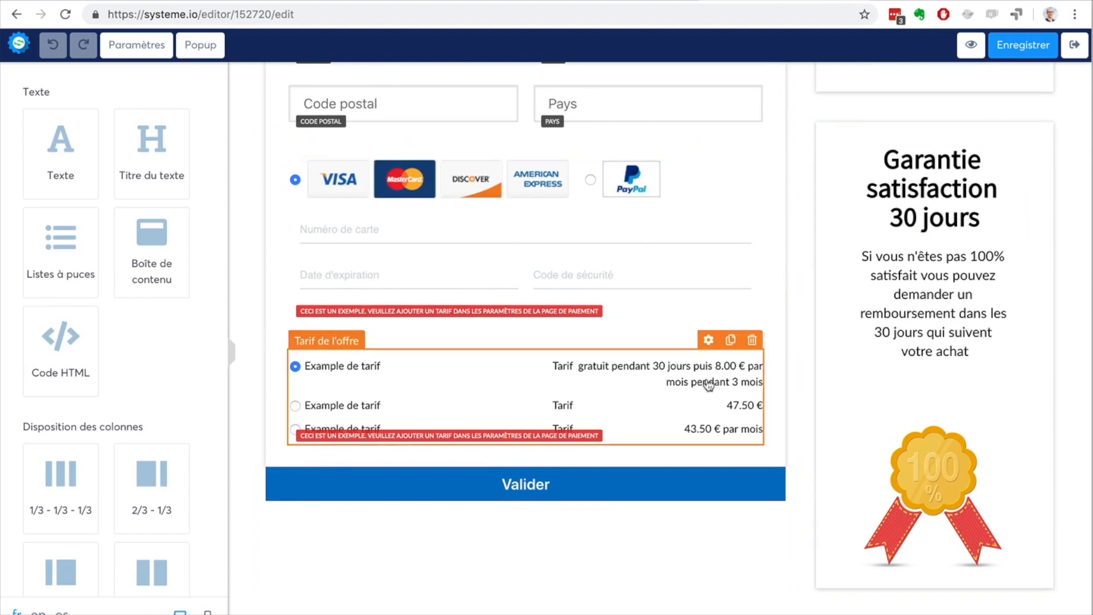
pyautogui.scroll(5, 708, 383)
pyautogui.scroll(4, 708, 380)
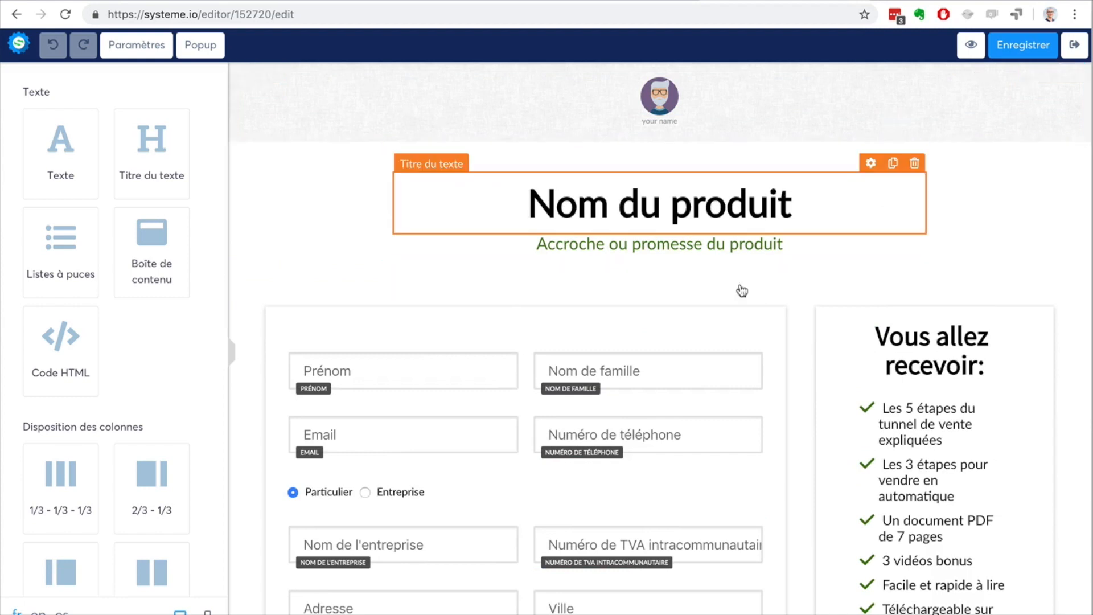
pyautogui.click(1072, 49)
# Step: Add a page named "Page de vente" of type Page de vente and move it ahead of Bon de commande
pyautogui.click(135, 310)
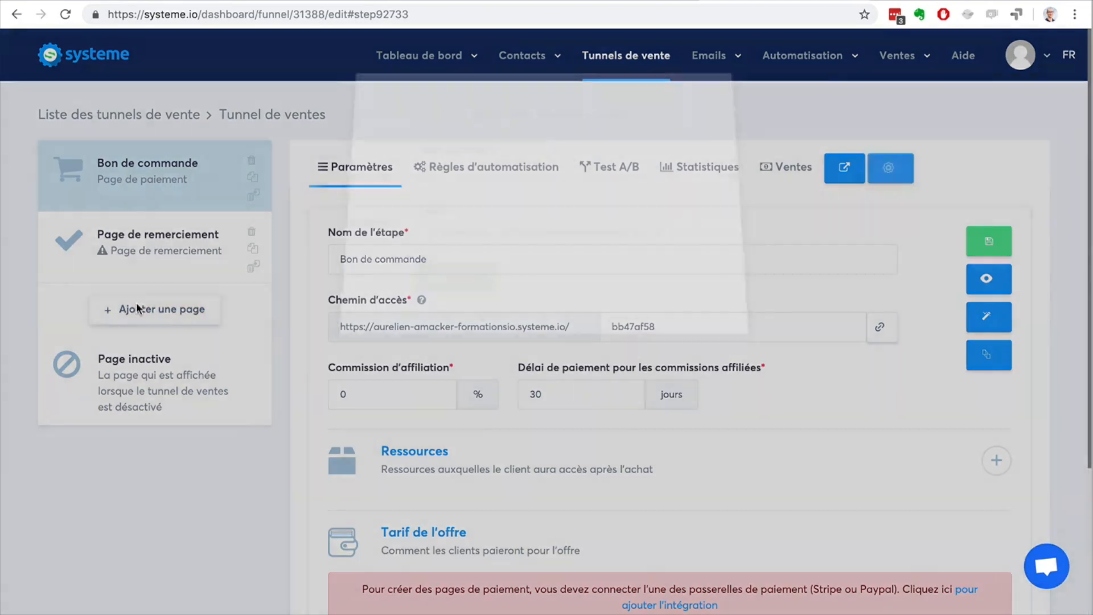
pyautogui.write('Page de vente')
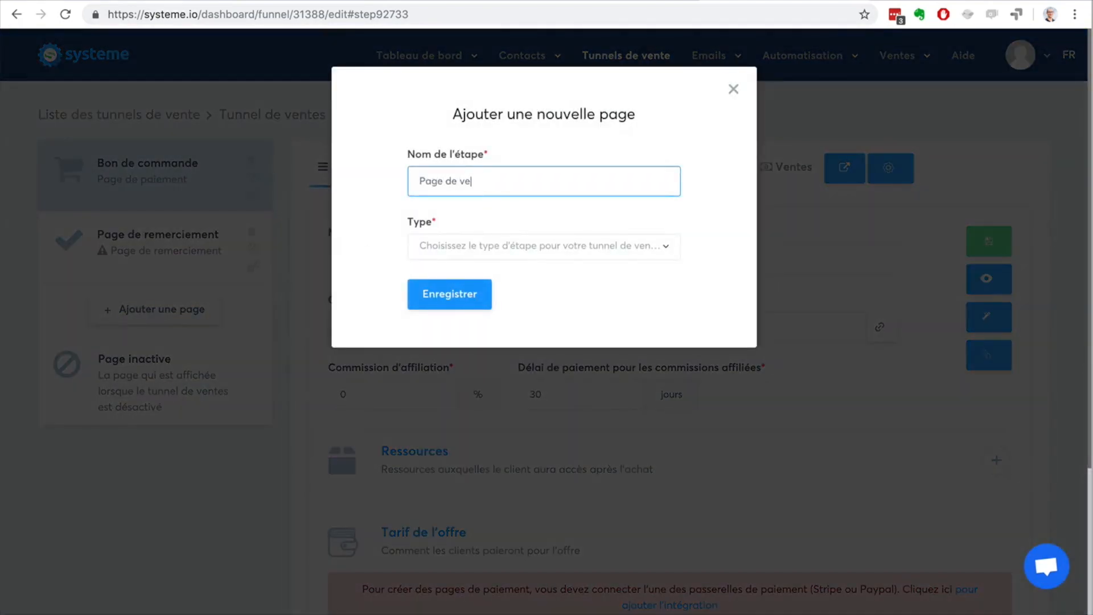
pyautogui.click(509, 257)
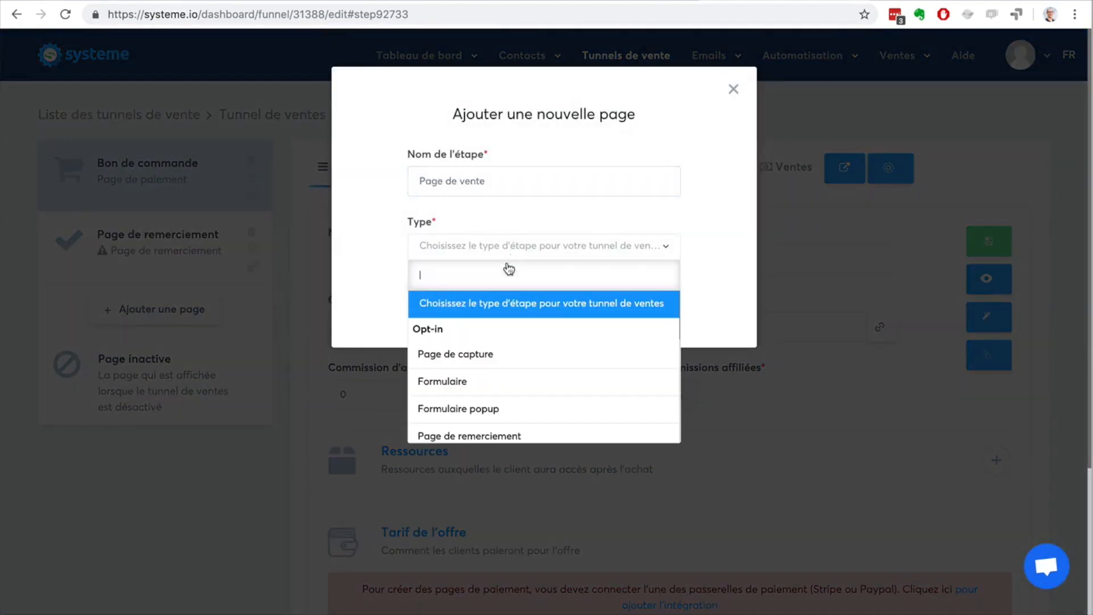
pyautogui.scroll(-3, 520, 382)
pyautogui.click(527, 363)
pyautogui.click(451, 295)
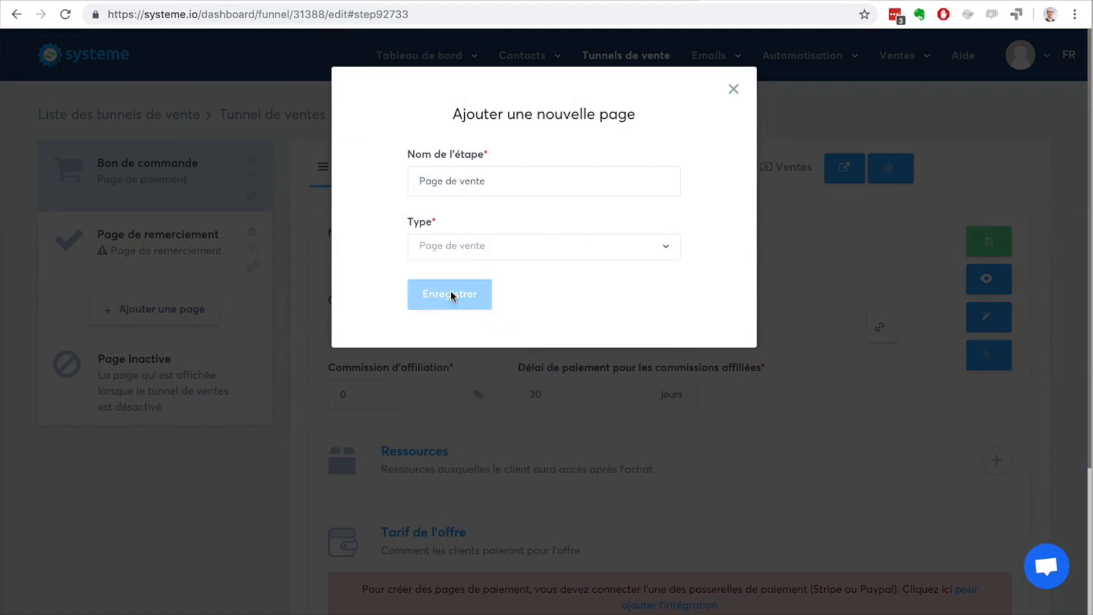
pyautogui.moveTo(131, 318); pyautogui.dragTo(123, 157)
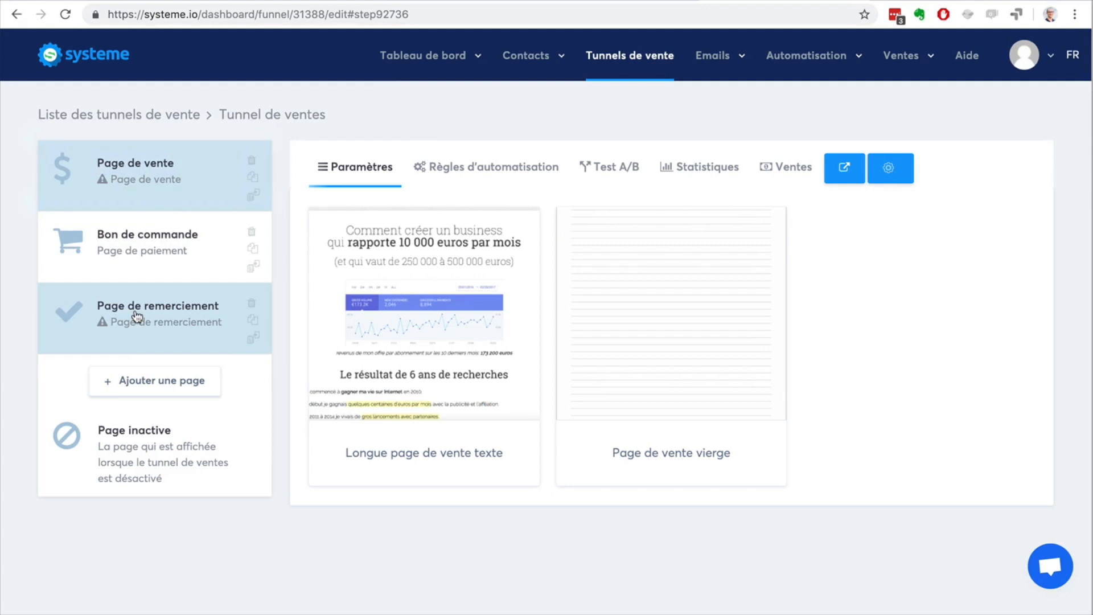
# Step: Add a page named "Upsell 1" of type Upsell and move it between Bon de commande and Page de remerciement
pyautogui.click(120, 259)
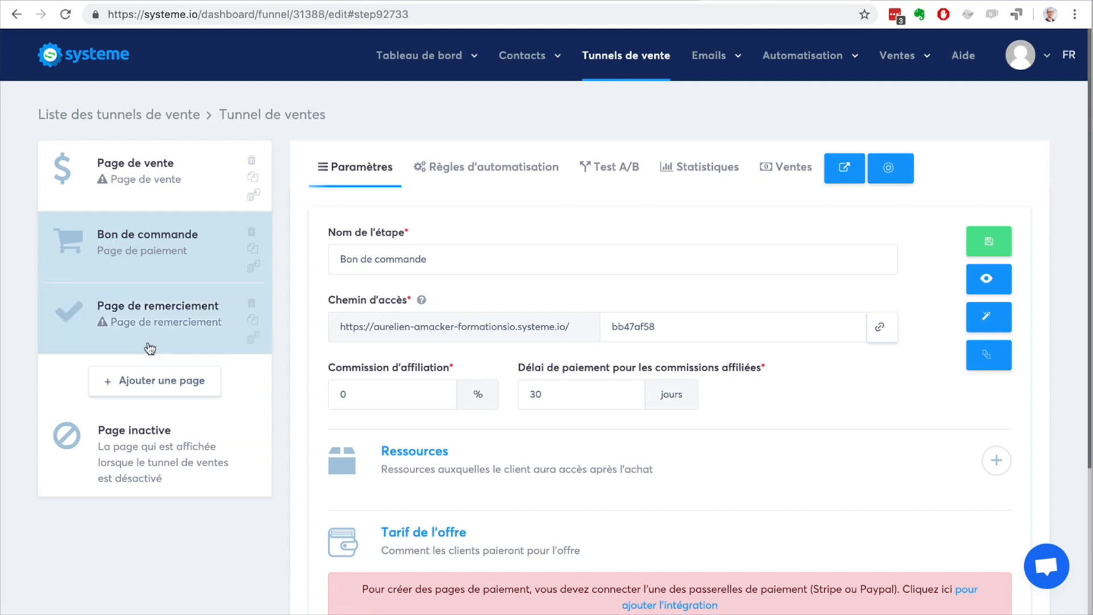
pyautogui.click(158, 387)
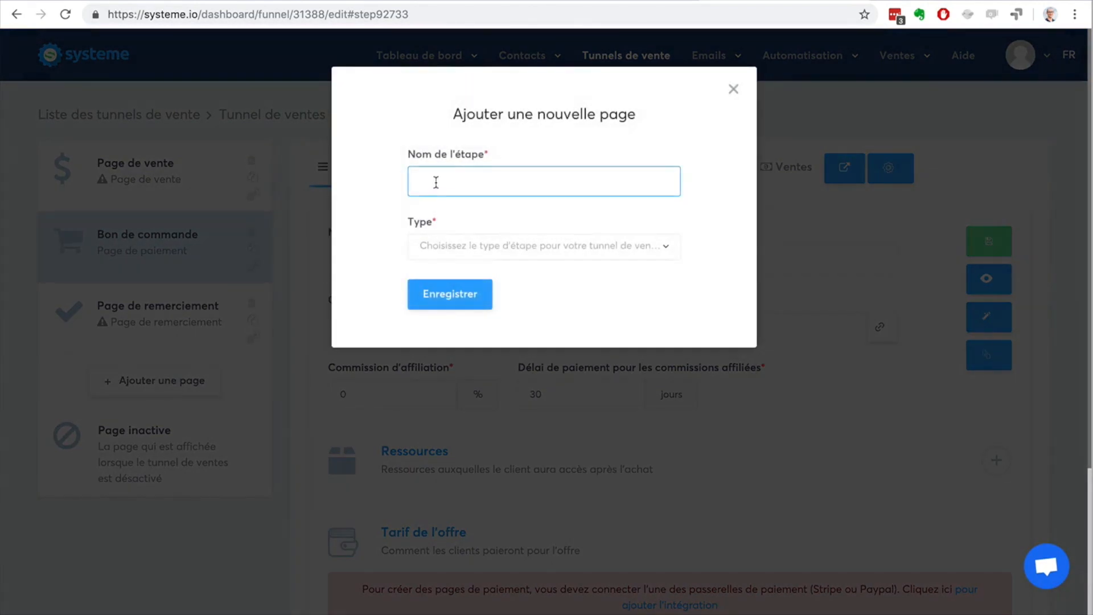
pyautogui.write('Ups')
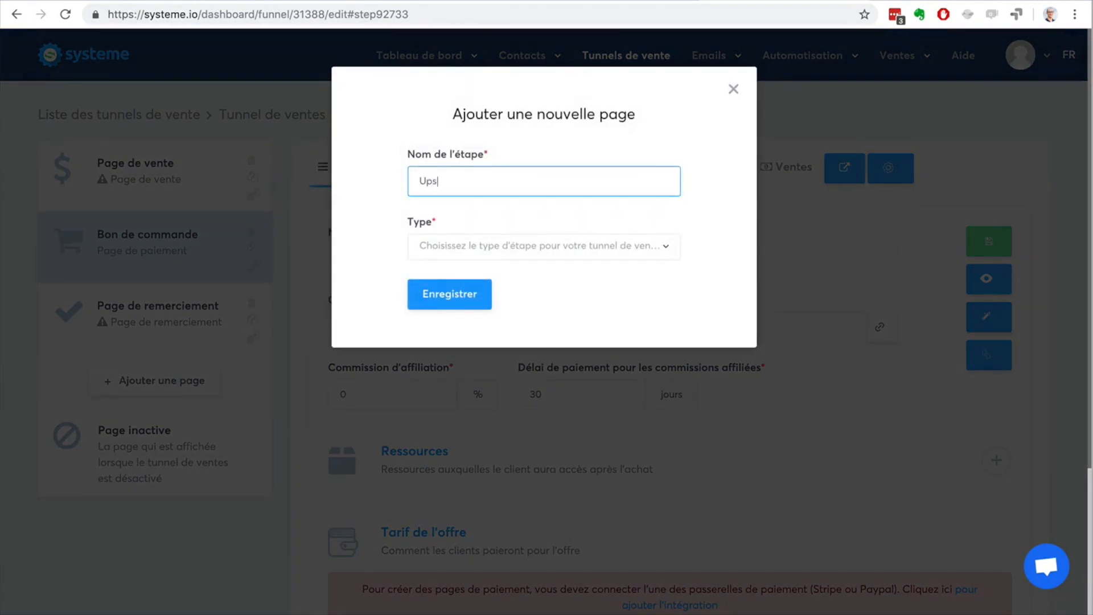
pyautogui.write('ell 1')
pyautogui.click(520, 245)
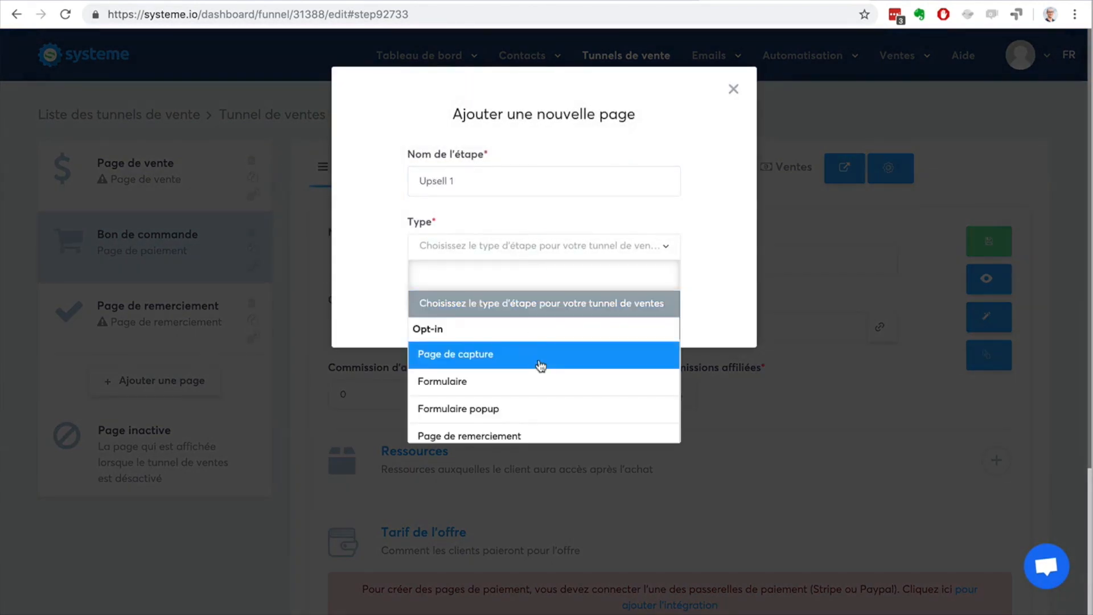
pyautogui.scroll(-3, 540, 366)
pyautogui.scroll(-1, 535, 358)
pyautogui.click(532, 349)
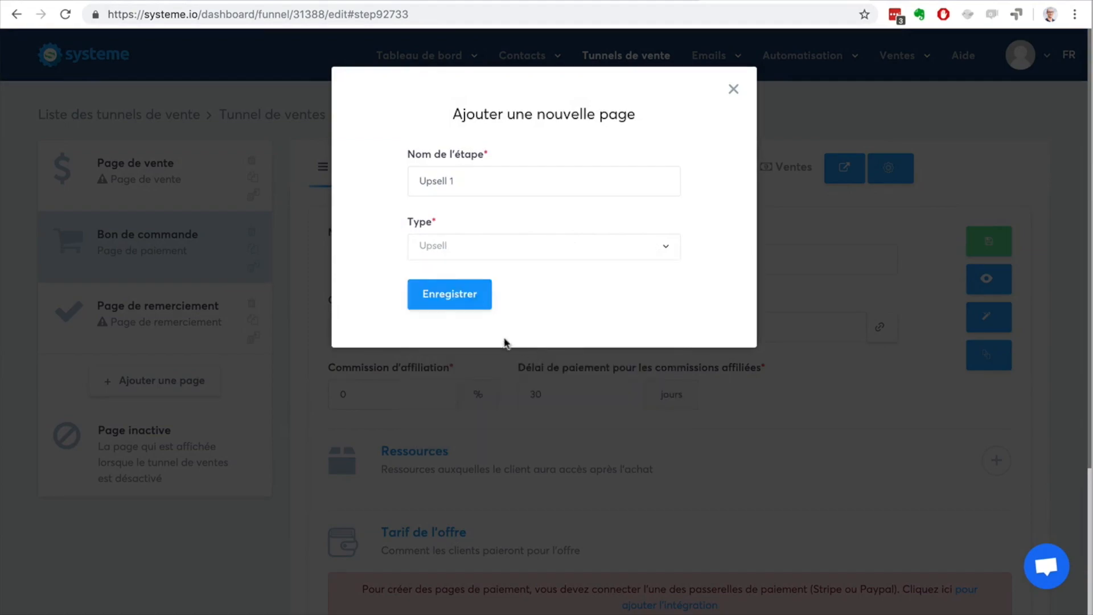
pyautogui.click(448, 294)
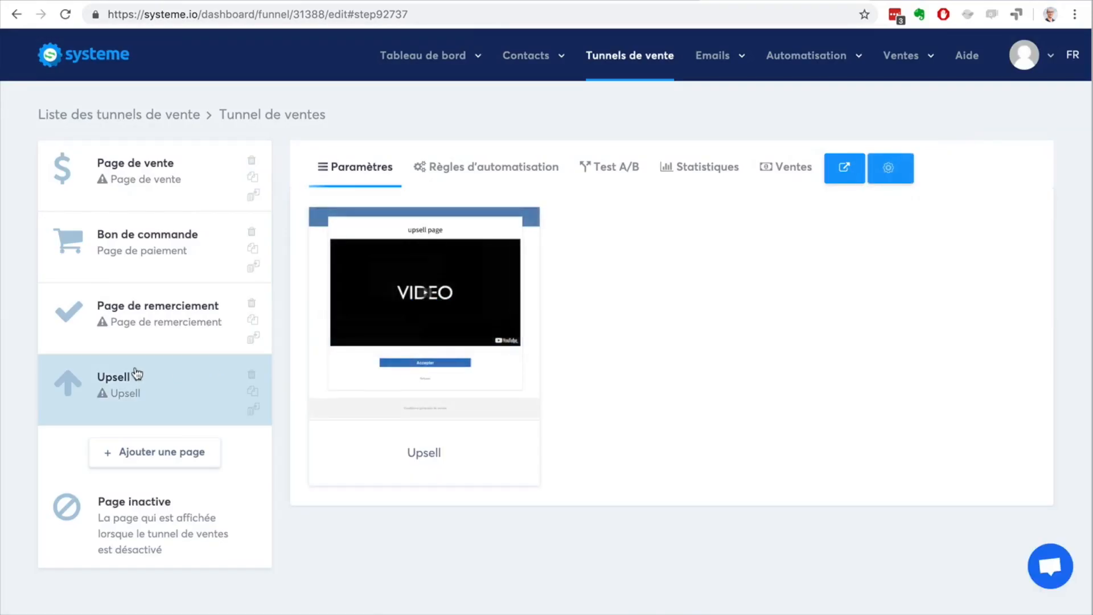
pyautogui.moveTo(136, 376); pyautogui.dragTo(135, 290)
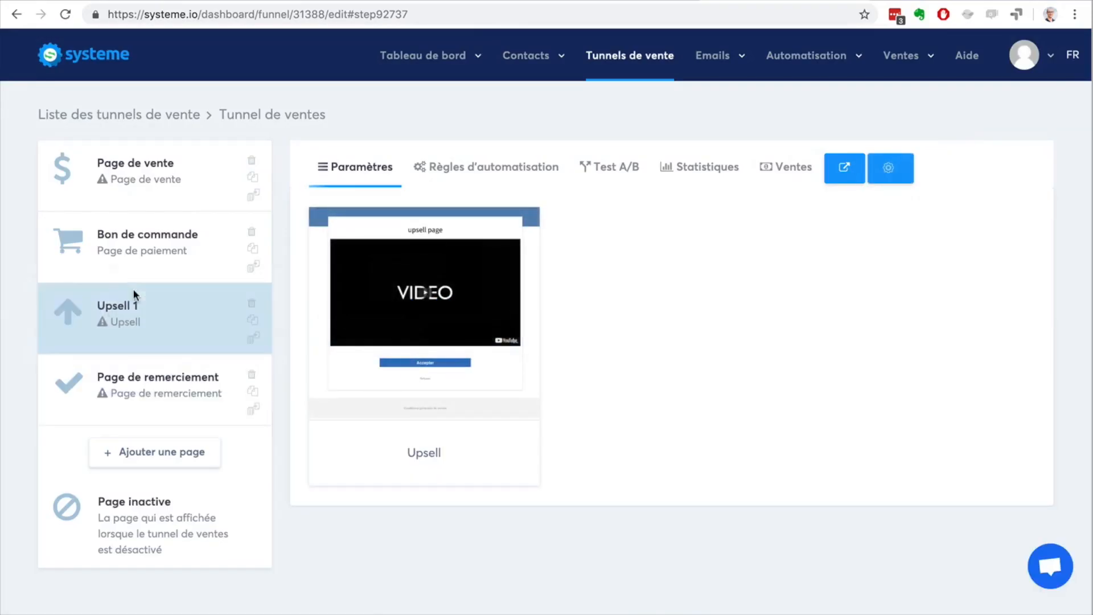
# Step: Apply the Upsell template to the Upsell 1 page, then save it and open it in the editor
pyautogui.click(120, 243)
pyautogui.click(180, 327)
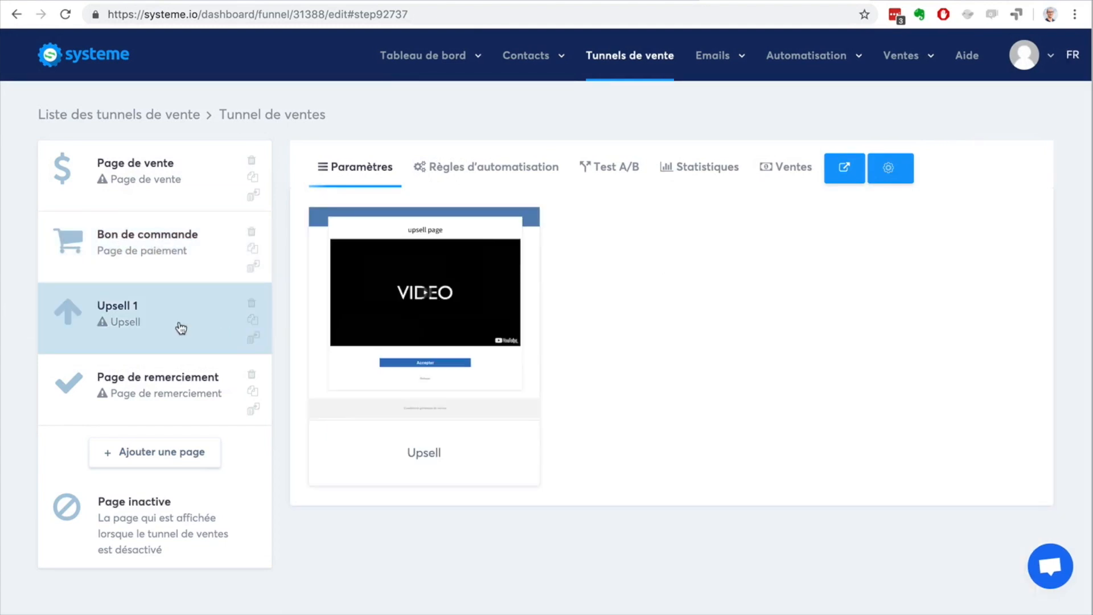
pyautogui.moveTo(341, 316)
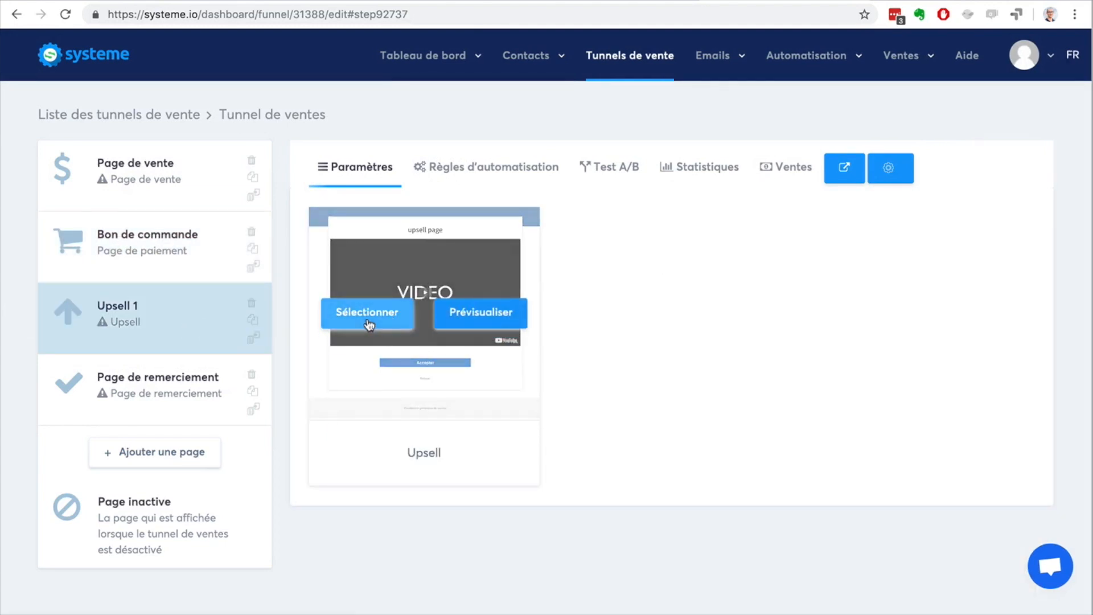
pyautogui.click(369, 324)
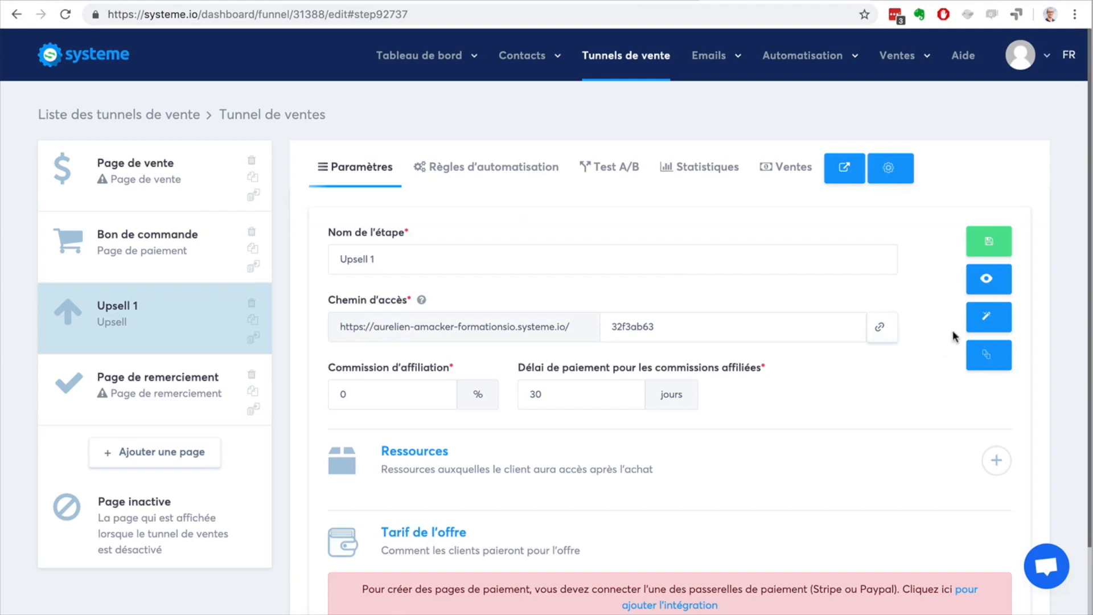
pyautogui.click(988, 238)
pyautogui.click(987, 318)
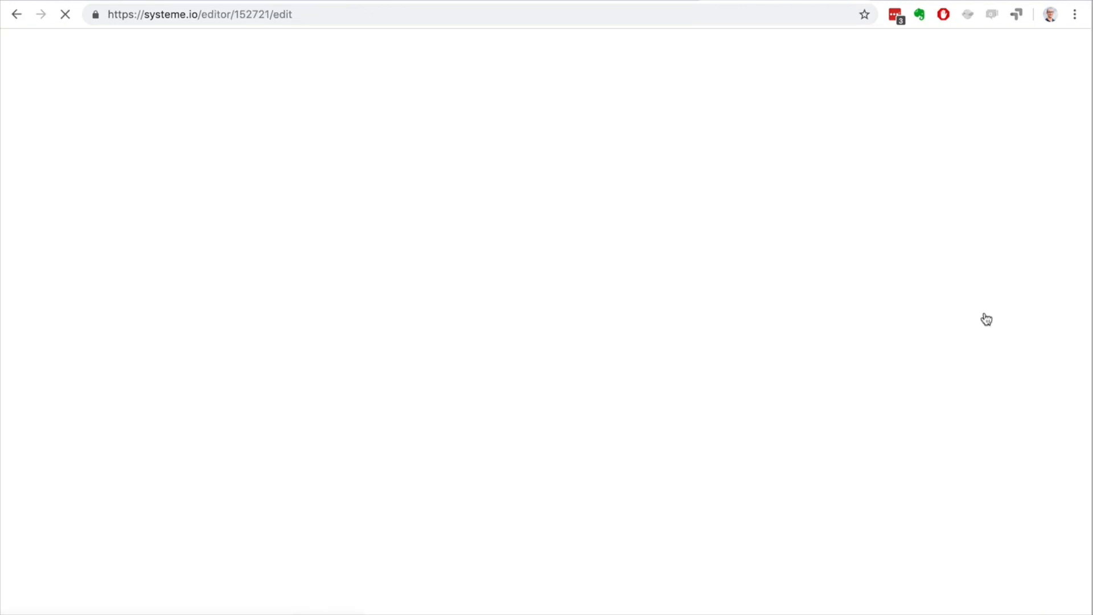
# Step: Move the Accepter button into the row's first column and Refuser into its last column, then save the Upsell 1 page and exit the editor
pyautogui.moveTo(649, 280)
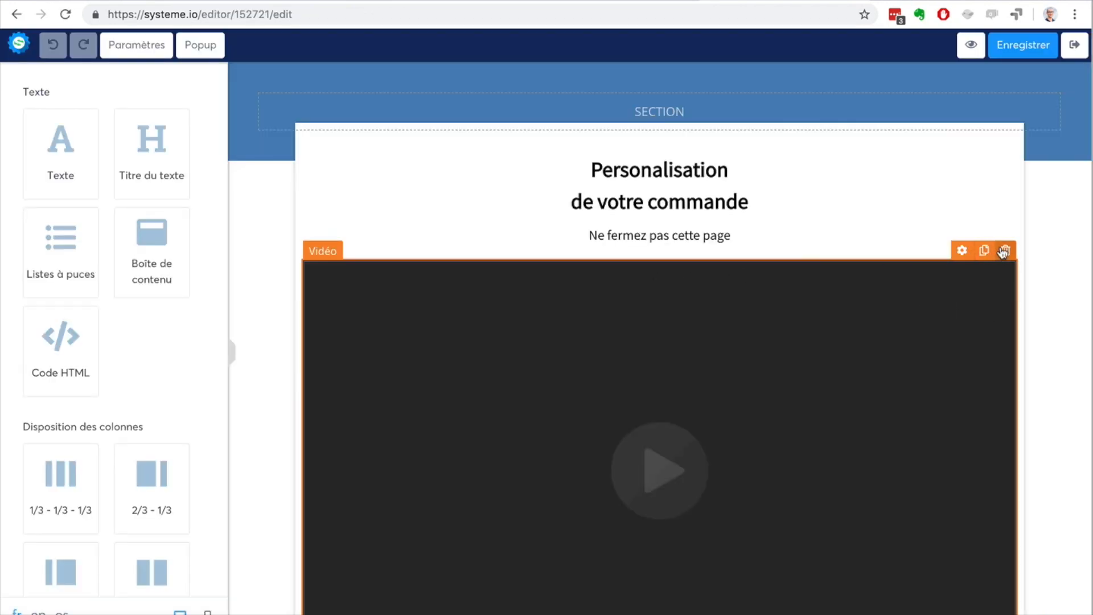
pyautogui.scroll(-5, 275, 300)
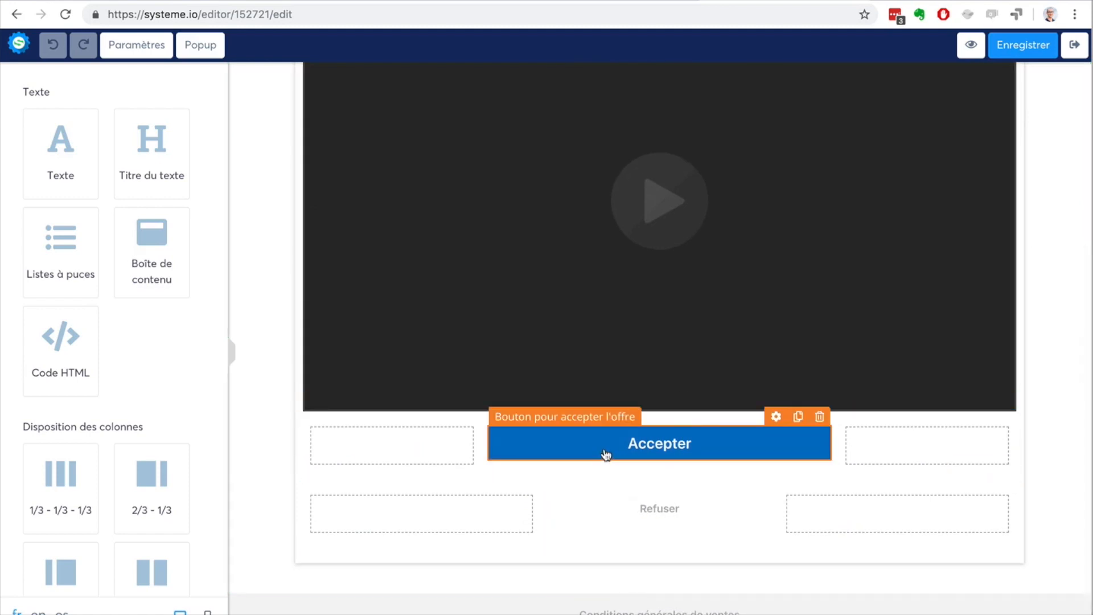
pyautogui.moveTo(605, 454); pyautogui.dragTo(387, 447)
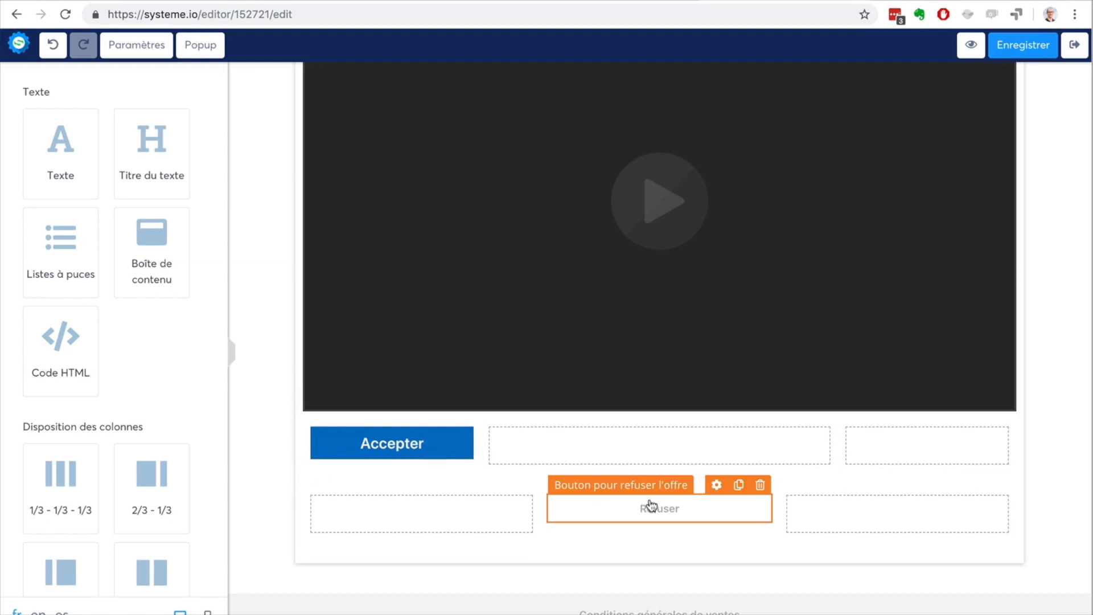
pyautogui.moveTo(652, 505); pyautogui.dragTo(866, 448)
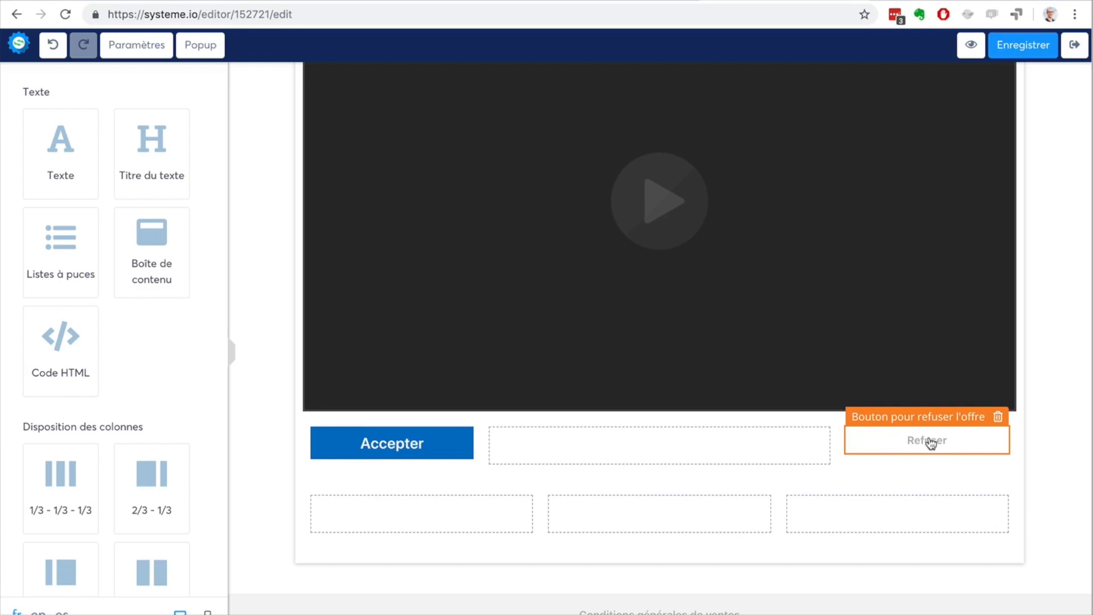
pyautogui.scroll(-3, 118, 435)
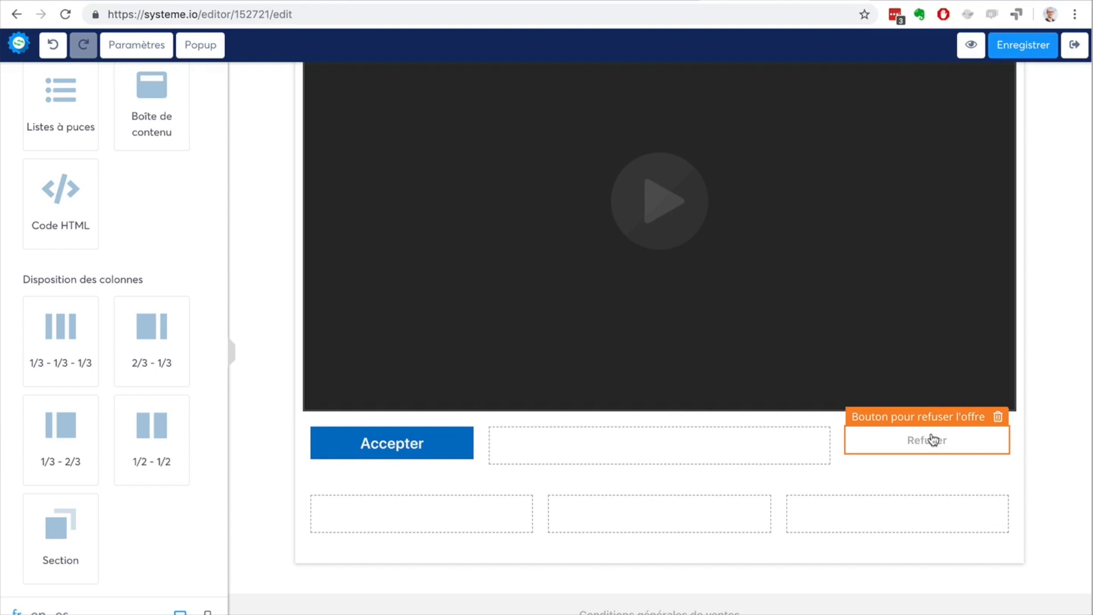
pyautogui.click(1010, 50)
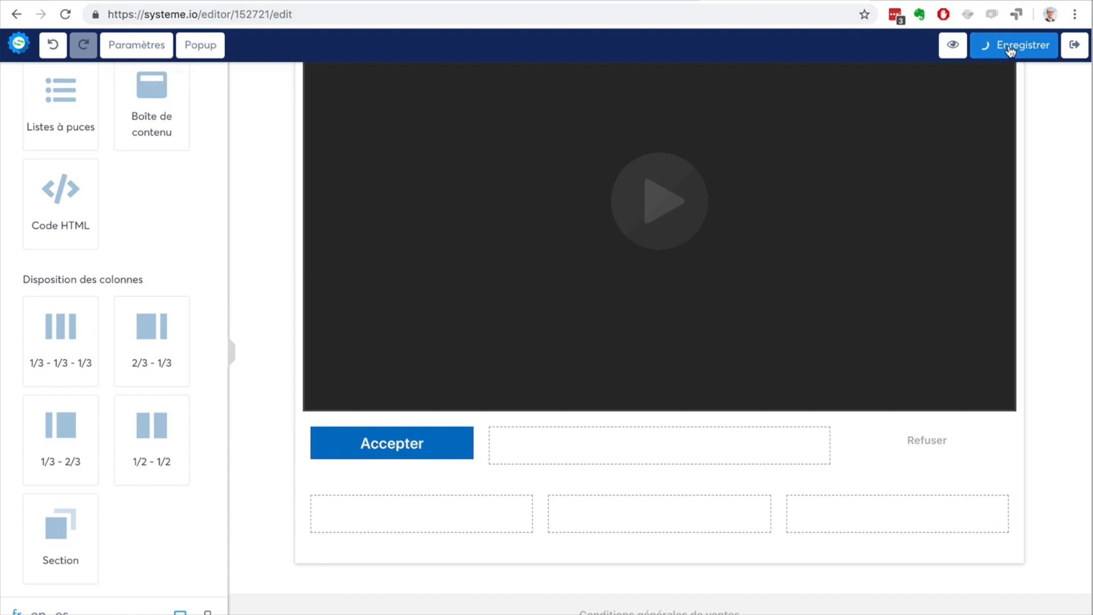
pyautogui.click(1070, 46)
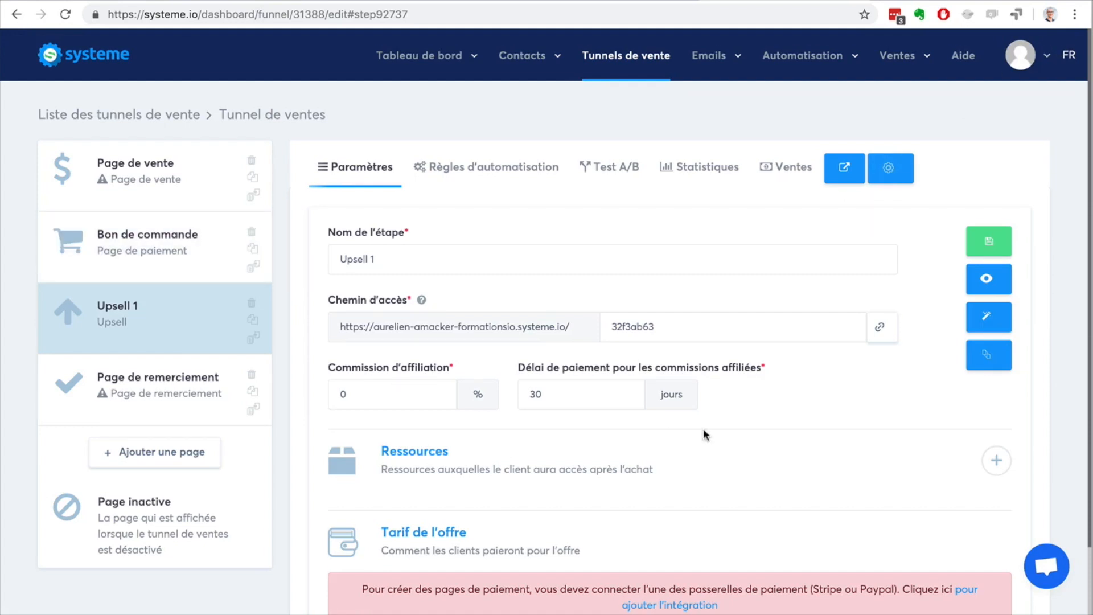
# Step: Add a resource of type Formation to the Bon de commande page and check which courses can be chosen
pyautogui.click(149, 257)
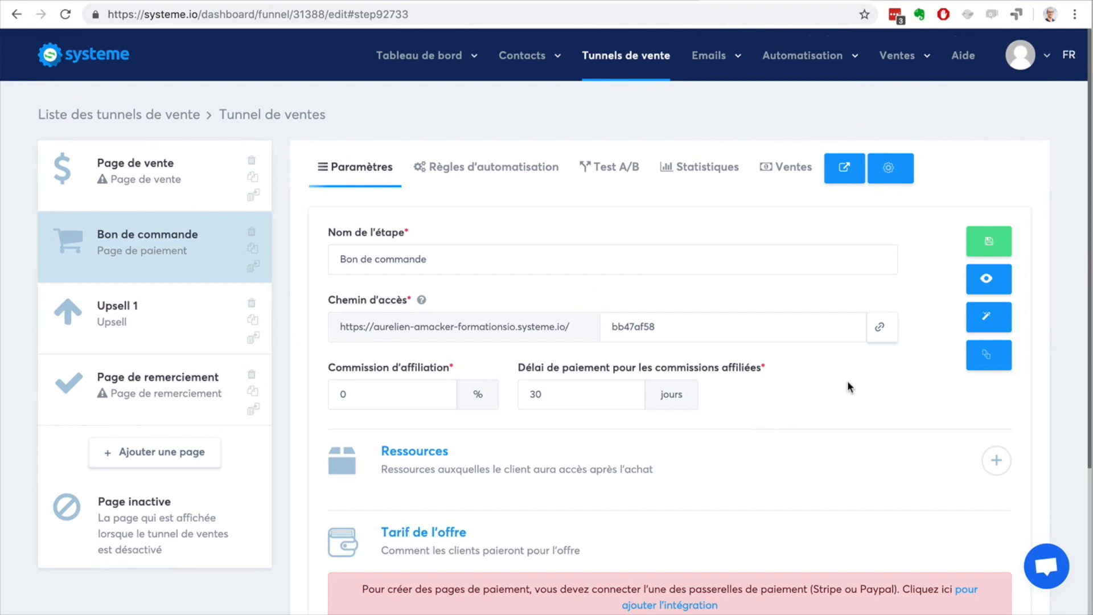
pyautogui.scroll(-4, 847, 386)
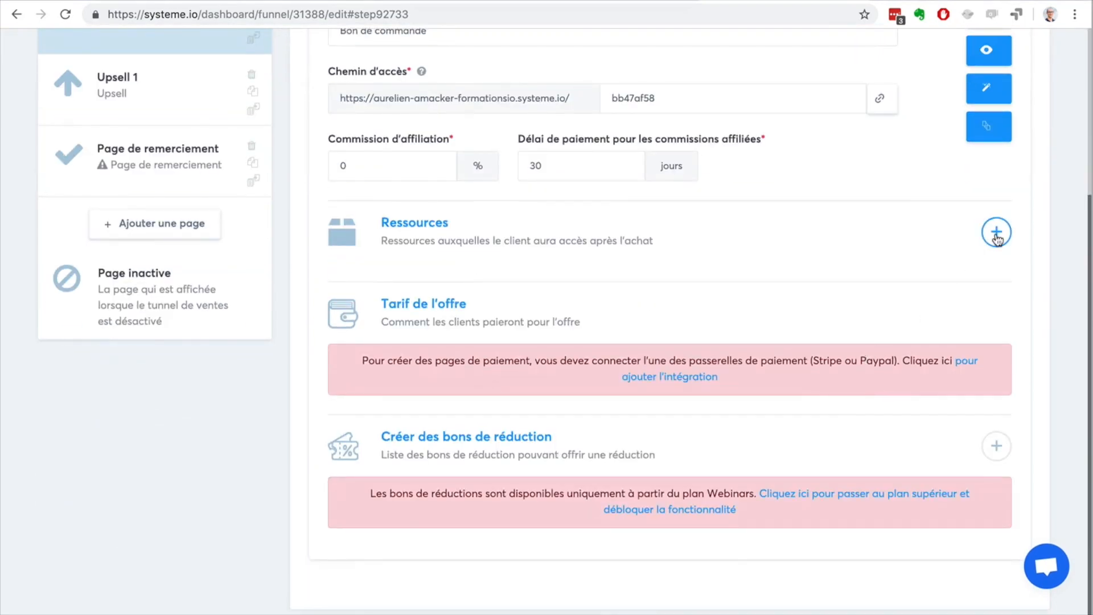
pyautogui.click(996, 233)
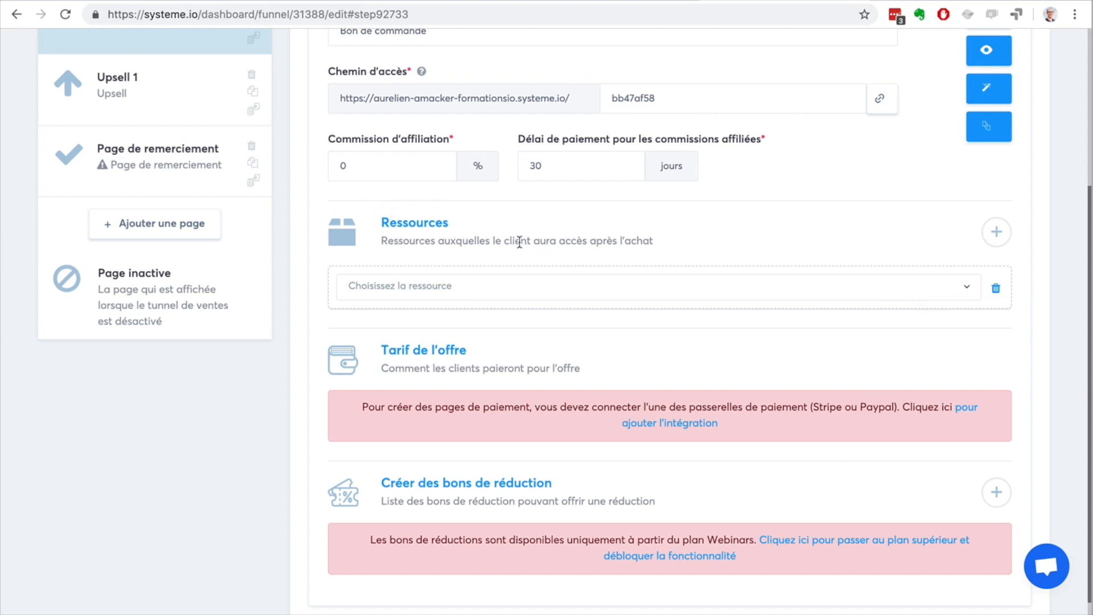
pyautogui.click(656, 292)
pyautogui.scroll(-1, 641, 393)
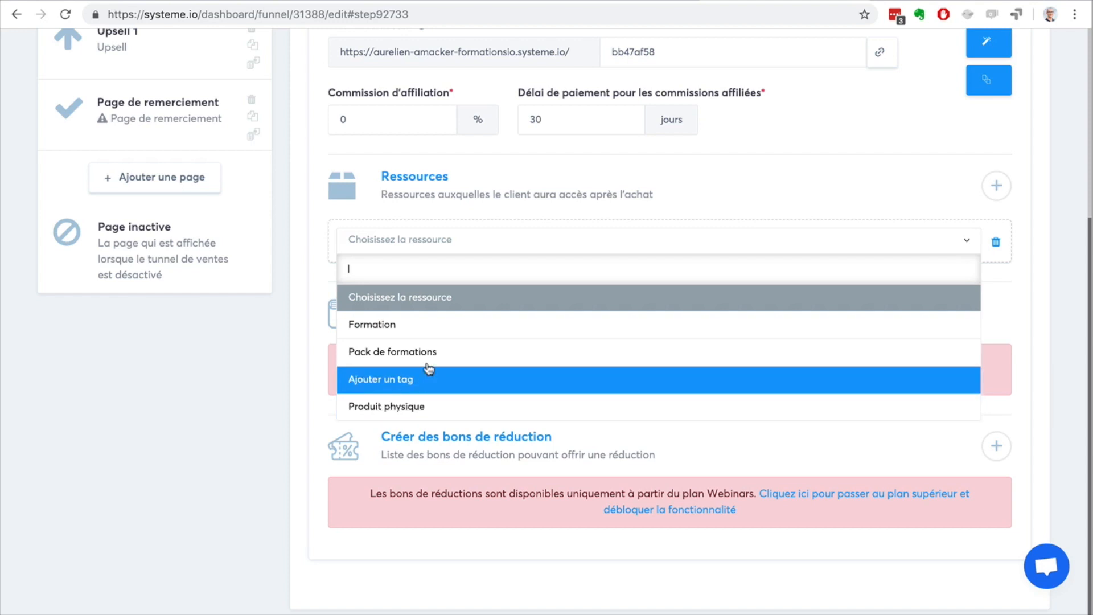
pyautogui.click(420, 327)
pyautogui.click(434, 285)
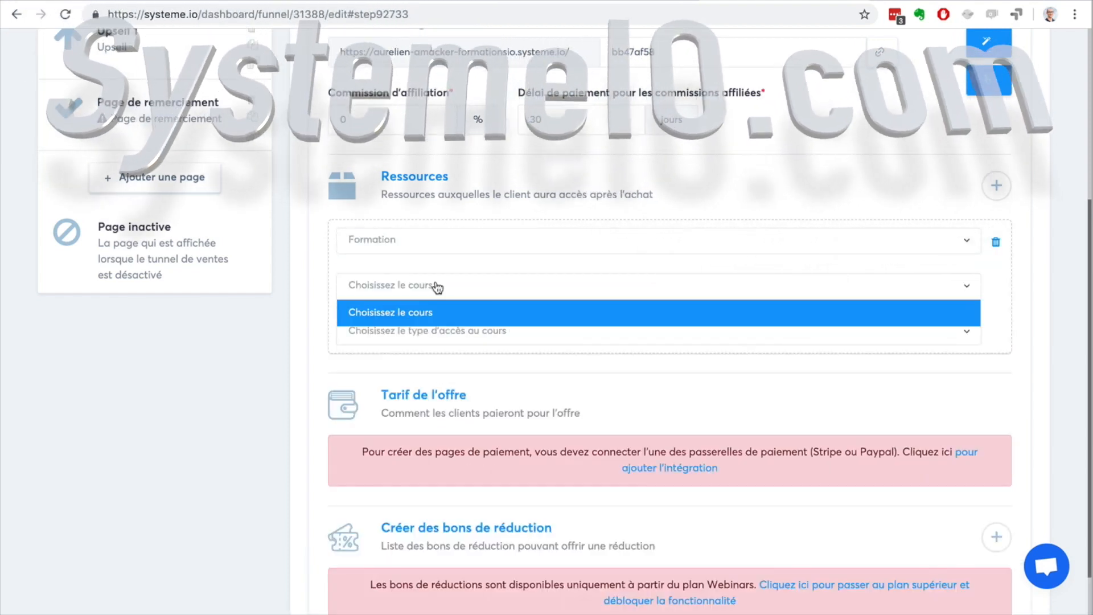
pyautogui.click(437, 287)
pyautogui.click(436, 286)
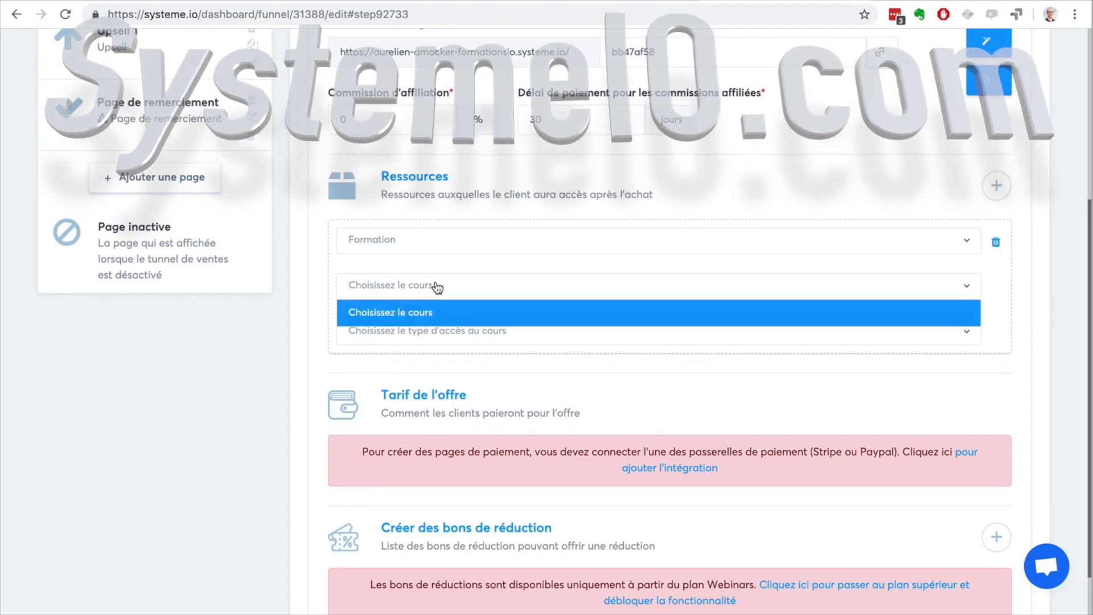
pyautogui.click(436, 286)
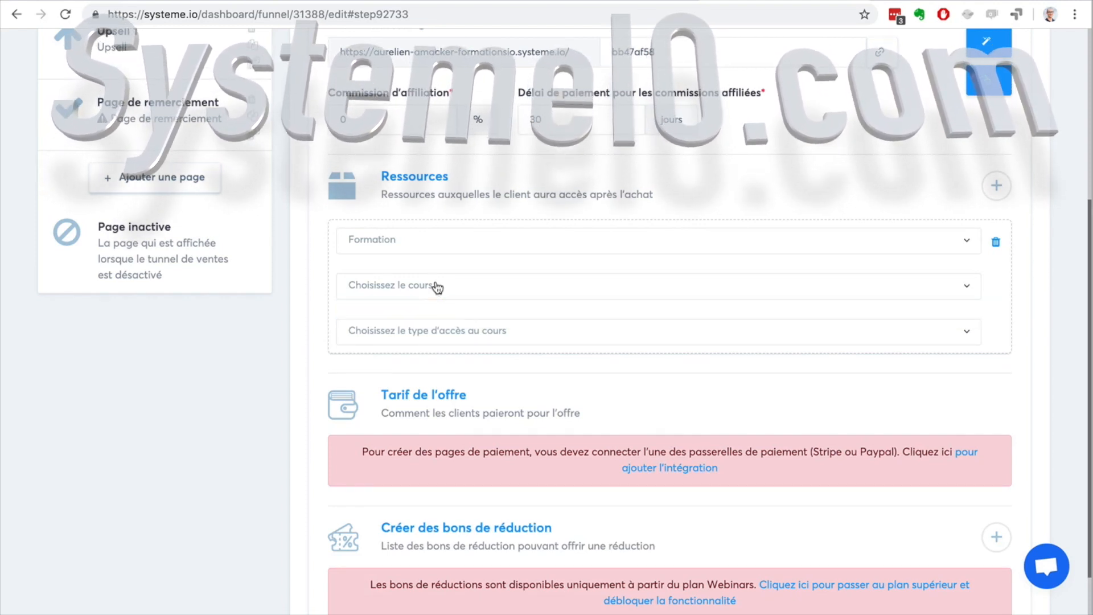
# Step: Switch the order page's resource type to Ajouter un tag, then set it back to Formation
pyautogui.click(829, 243)
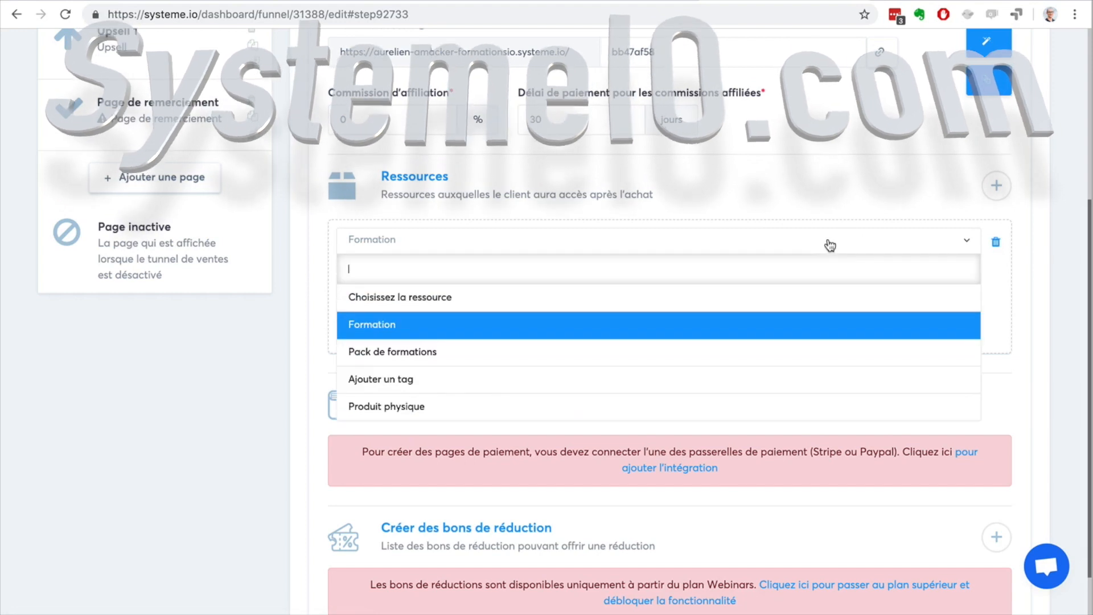
pyautogui.click(719, 381)
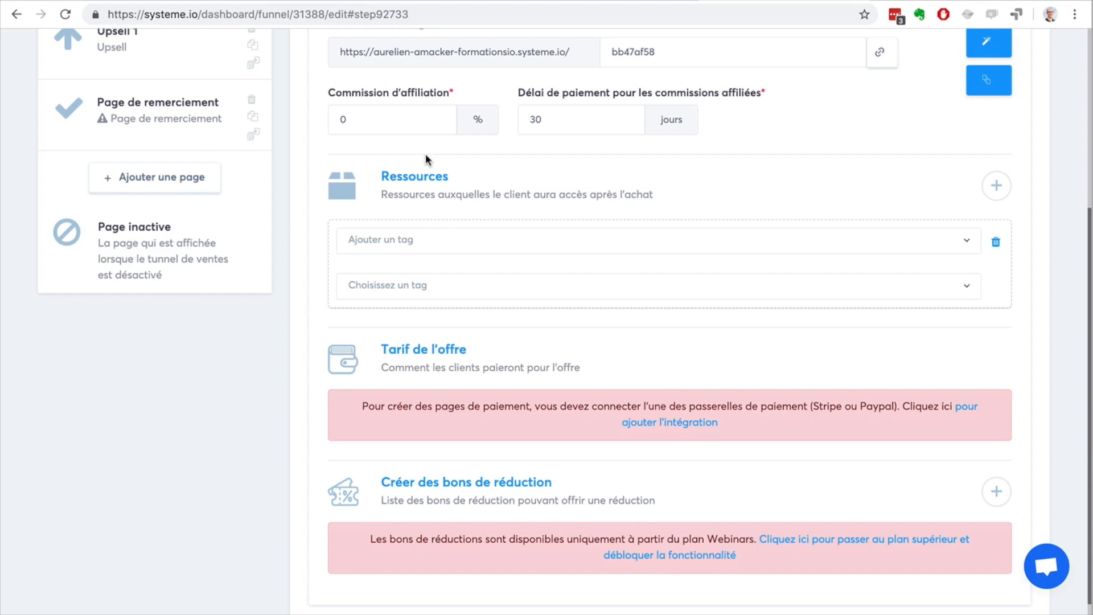
pyautogui.scroll(5, 904, 214)
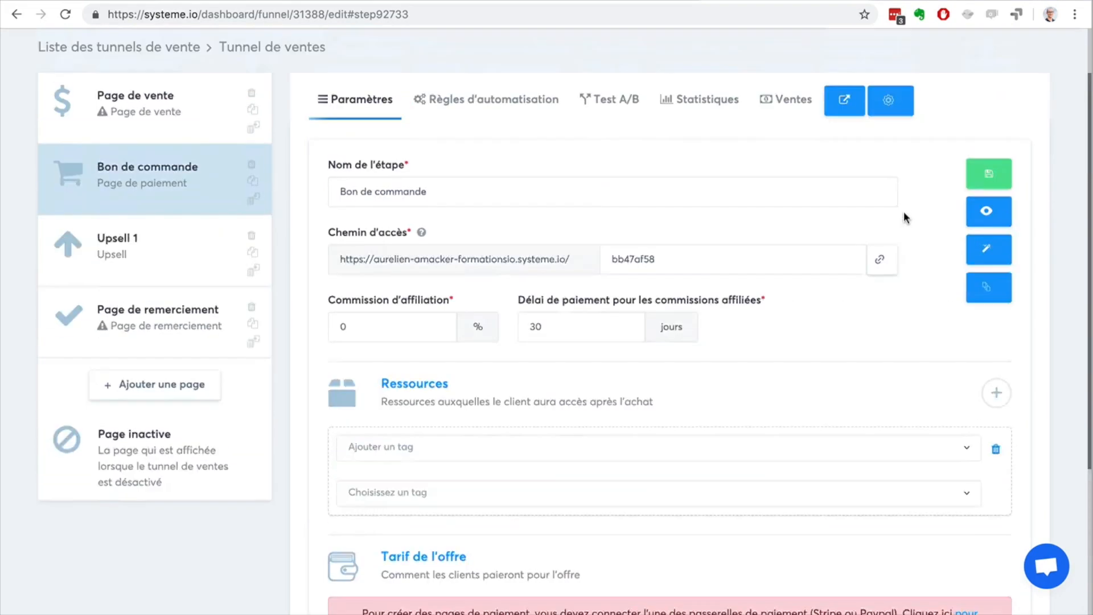
pyautogui.scroll(-6, 904, 213)
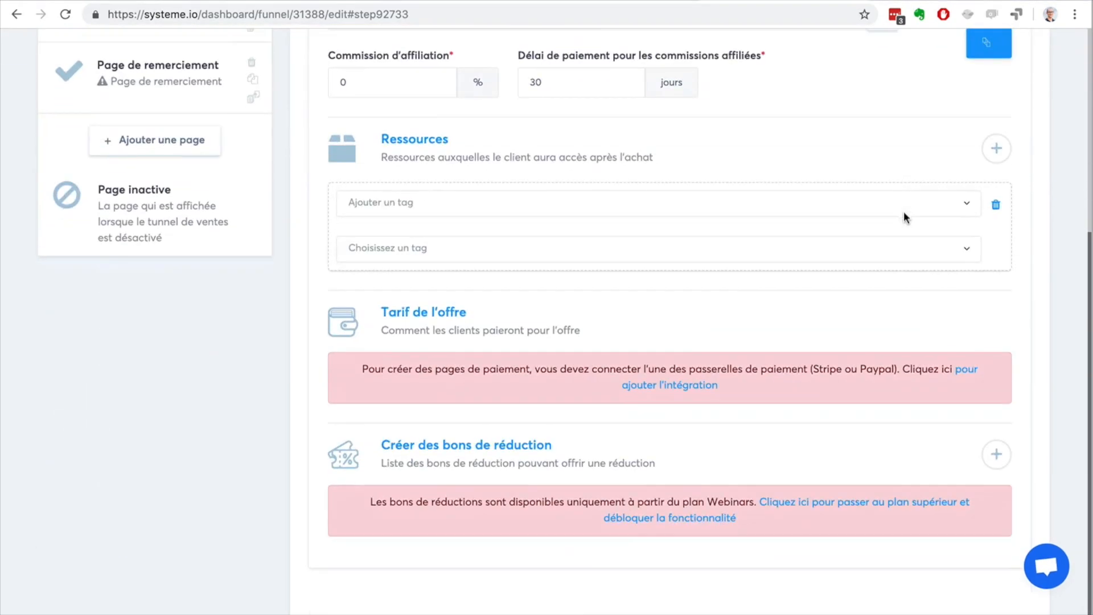
pyautogui.click(433, 209)
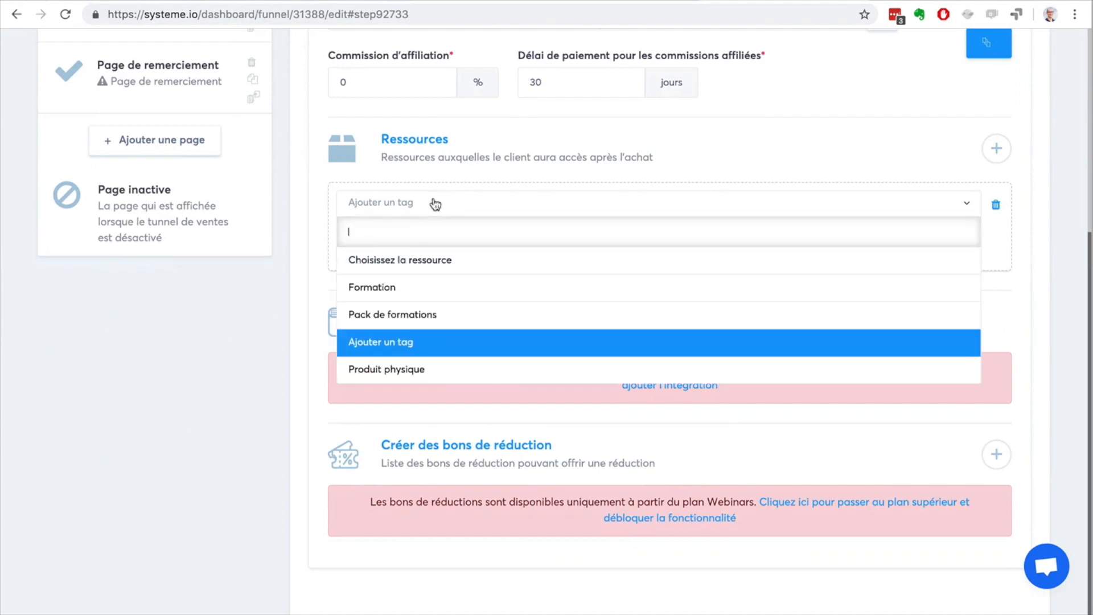
pyautogui.click(430, 288)
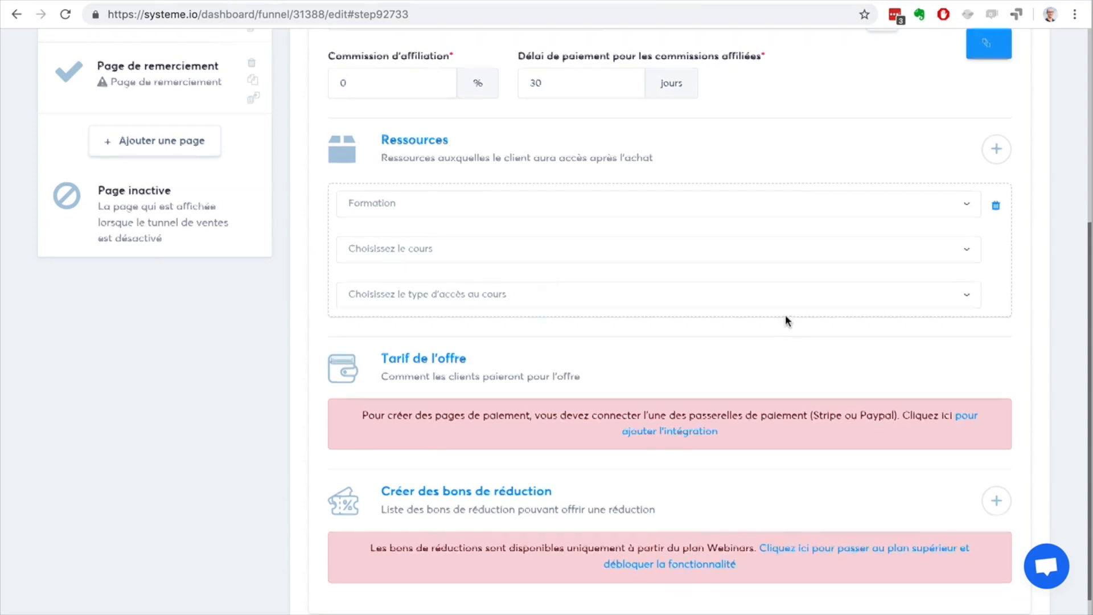
# Step: Go through the Page de vente, Bon de commande and Upsell 1 pages in funnel order
pyautogui.scroll(5, 785, 314)
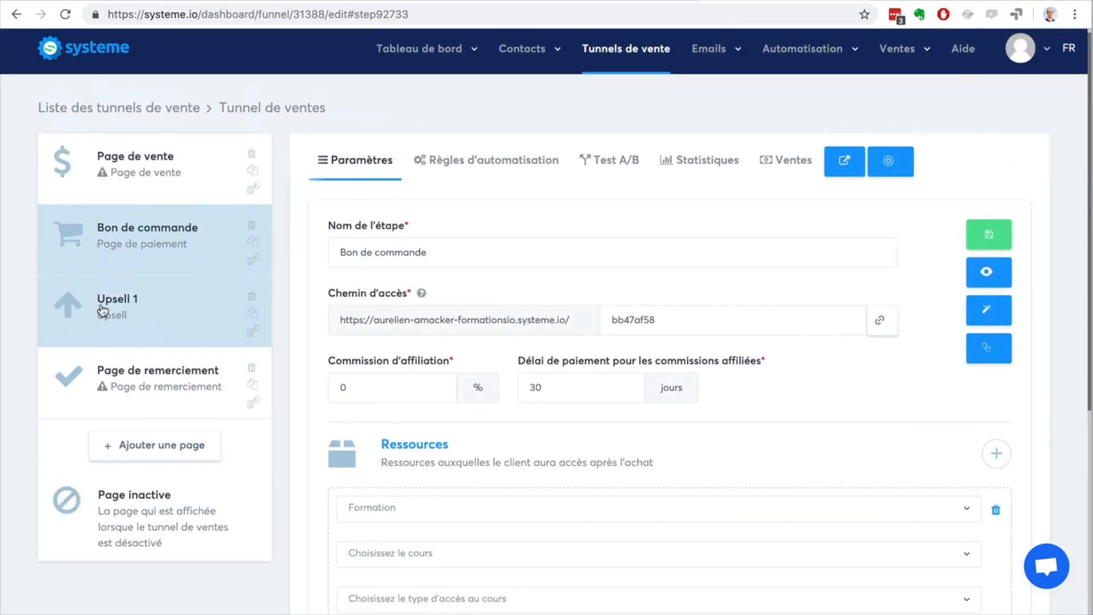
pyautogui.click(120, 176)
pyautogui.click(122, 250)
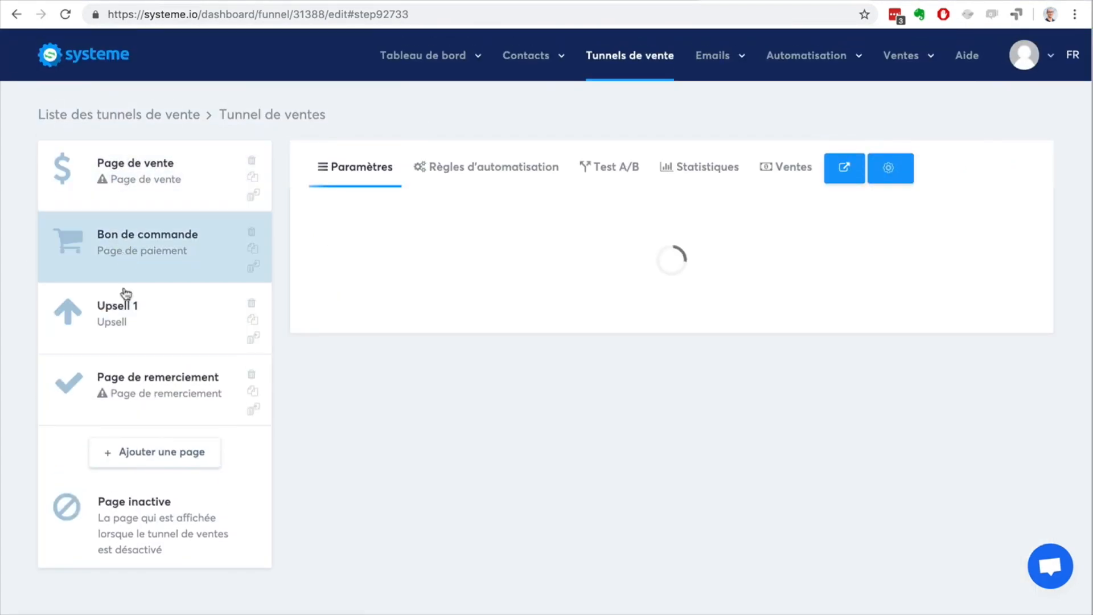
pyautogui.click(123, 311)
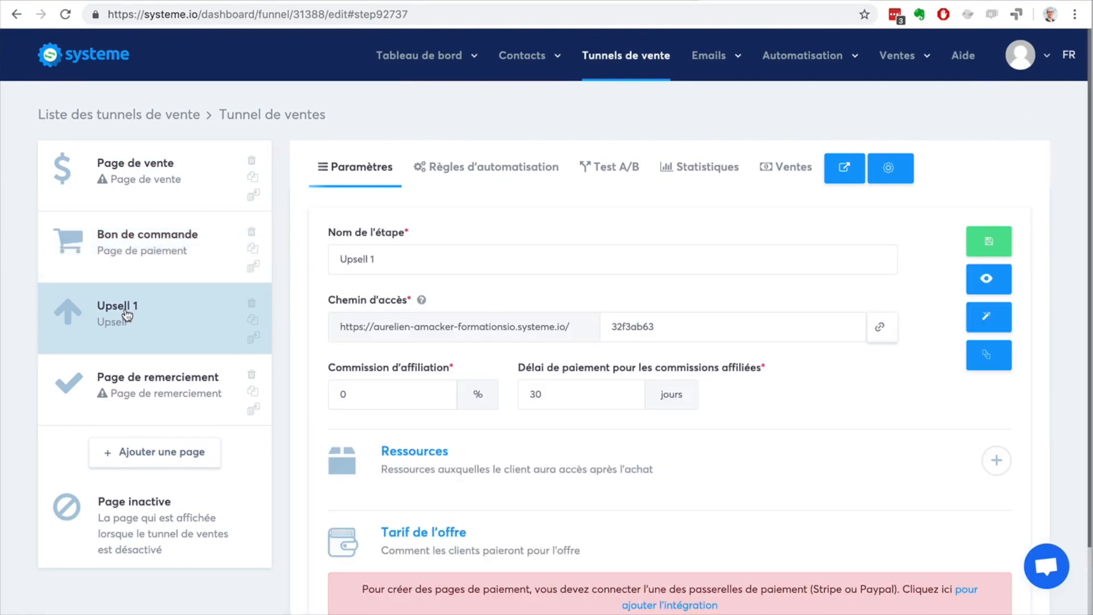
# Step: Add a page named "Downsell 1" of type Downsell and move it between Upsell 1 and Page de remerciement
pyautogui.click(137, 452)
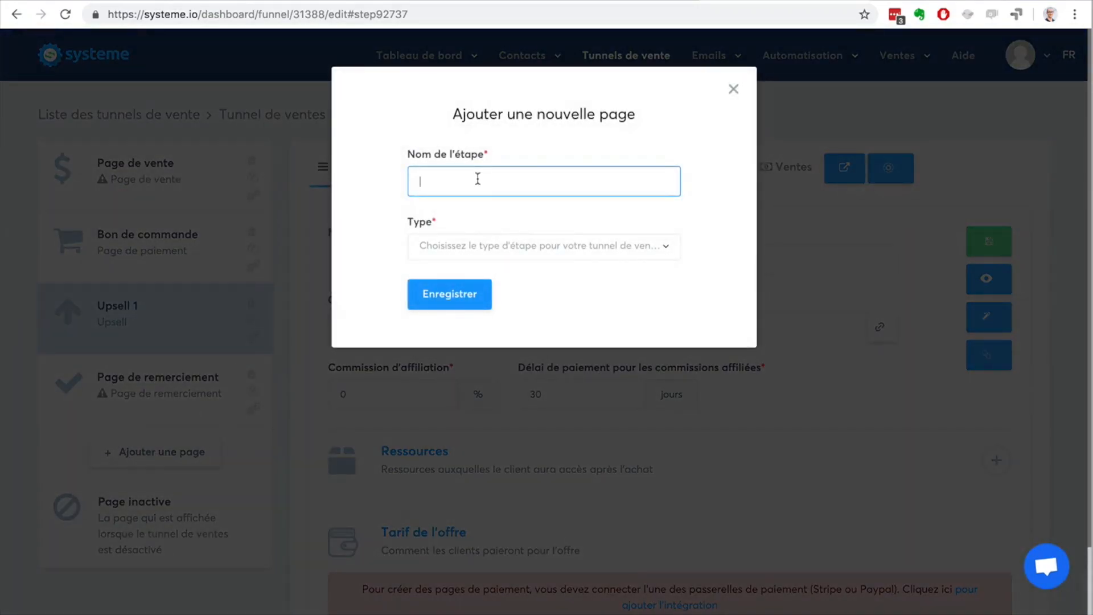
pyautogui.write('Downsell 1')
pyautogui.click(556, 250)
pyautogui.scroll(-4, 561, 357)
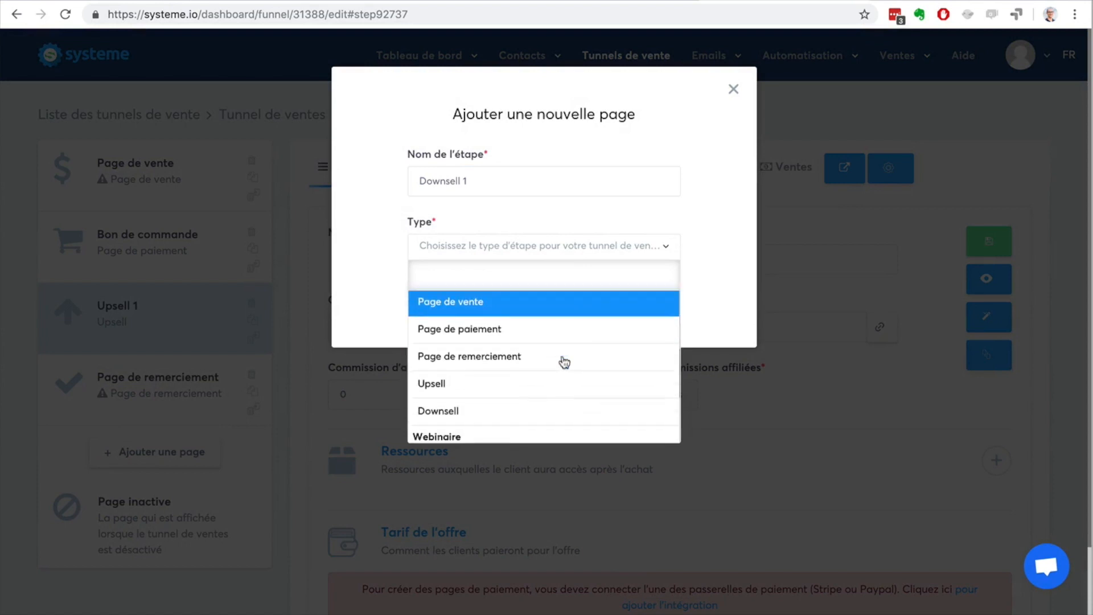
pyautogui.click(546, 360)
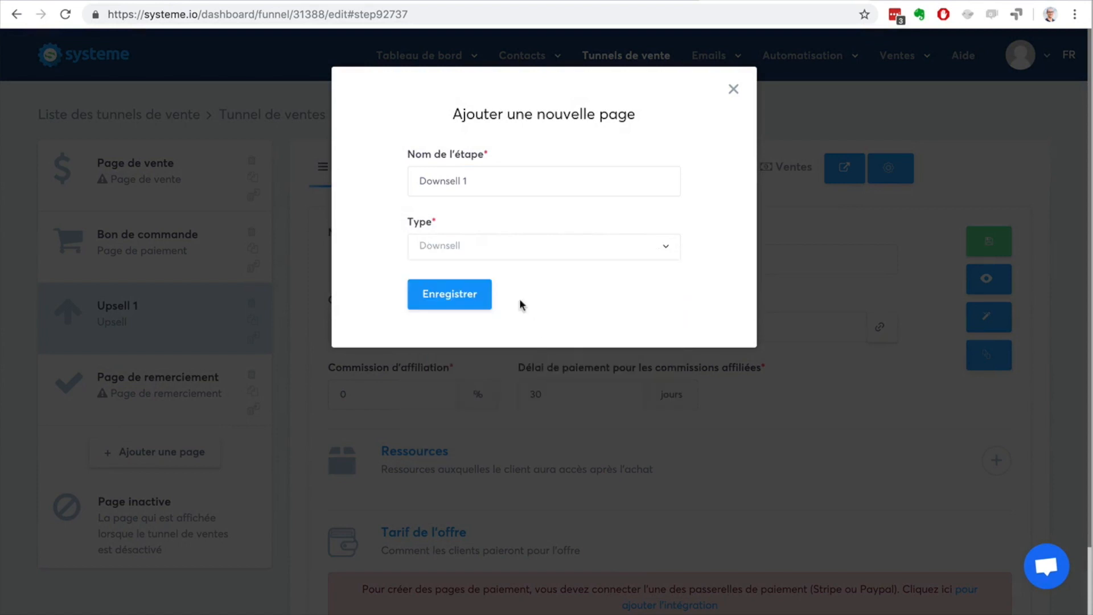
pyautogui.click(455, 296)
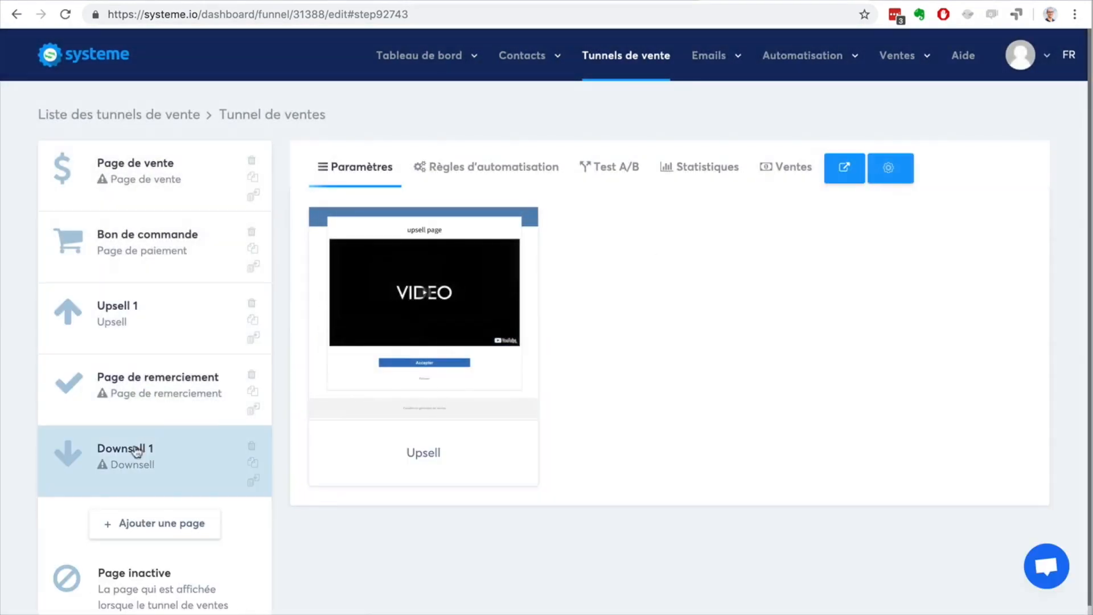
pyautogui.moveTo(138, 450); pyautogui.dragTo(132, 381)
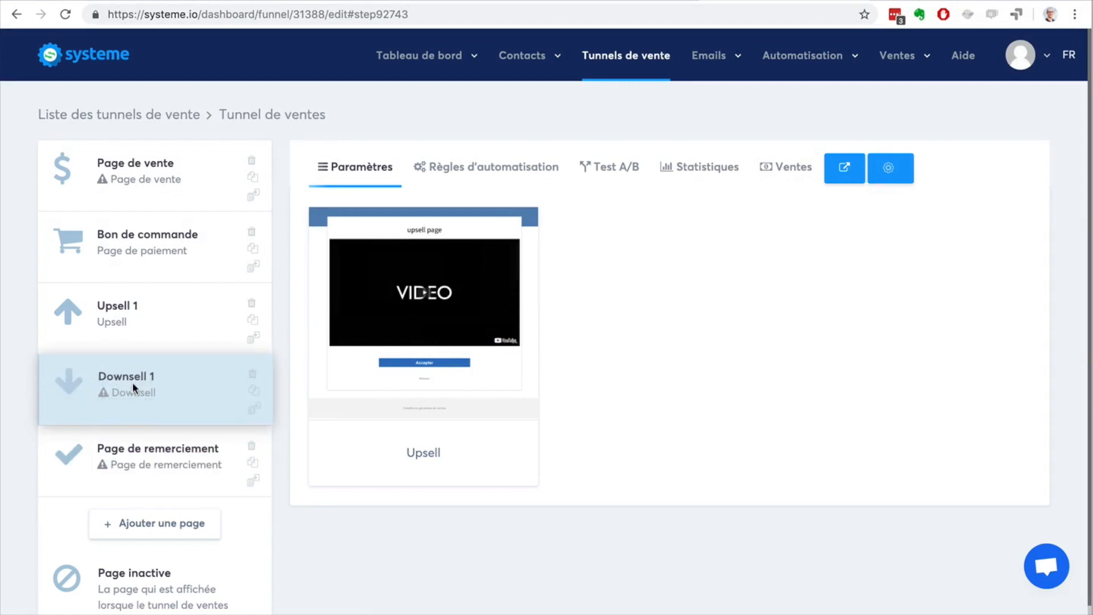
# Step: Review the funnel's page sequence from Page de vente through Bon de commande and Upsell 1 to Downsell 1
pyautogui.click(124, 342)
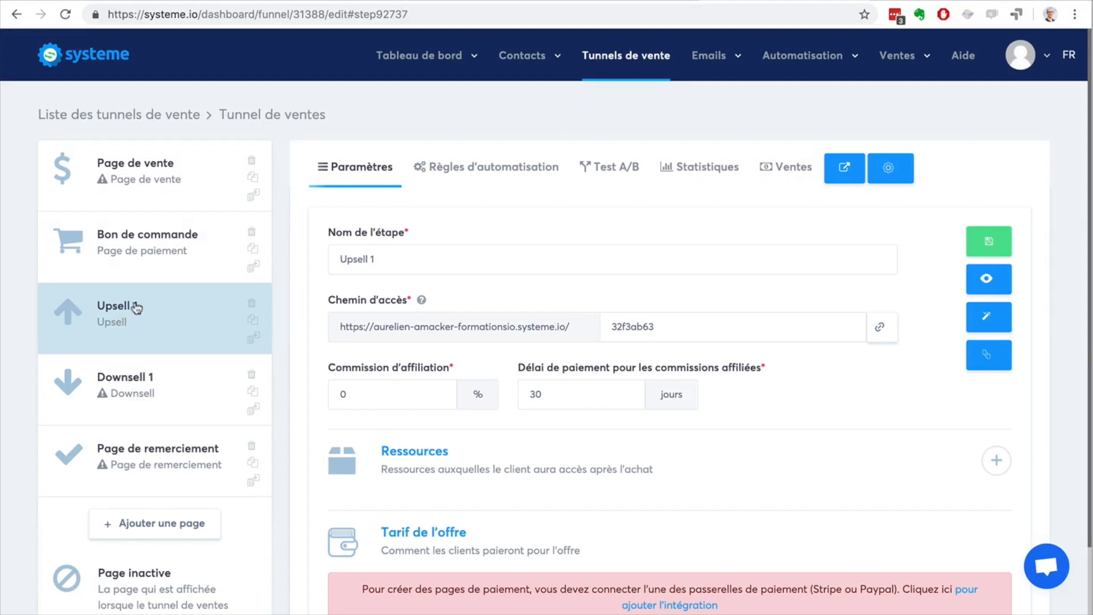
pyautogui.click(111, 181)
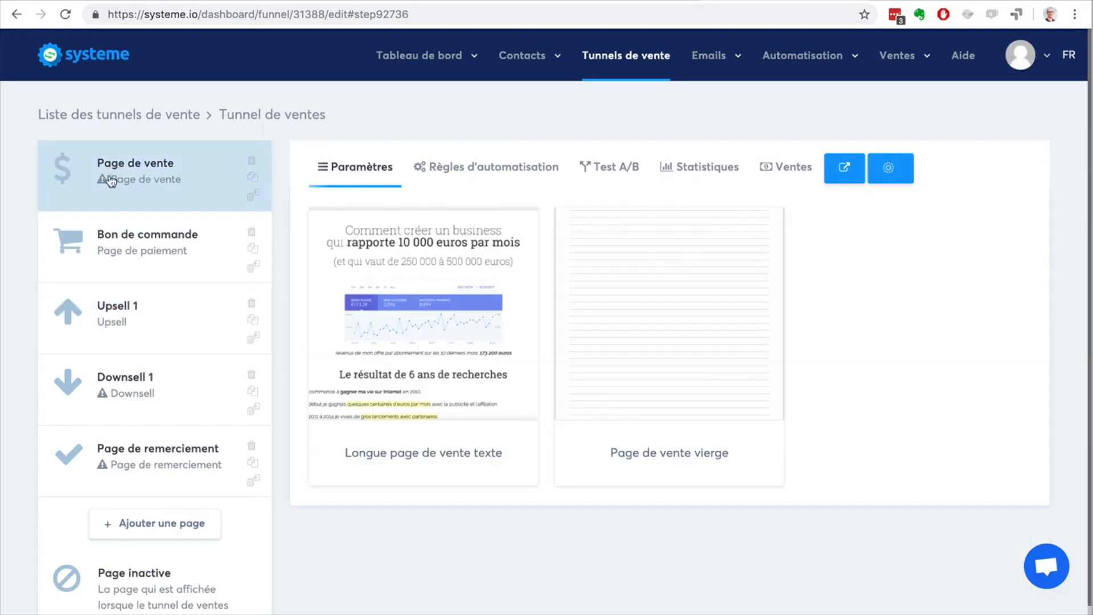
pyautogui.click(116, 239)
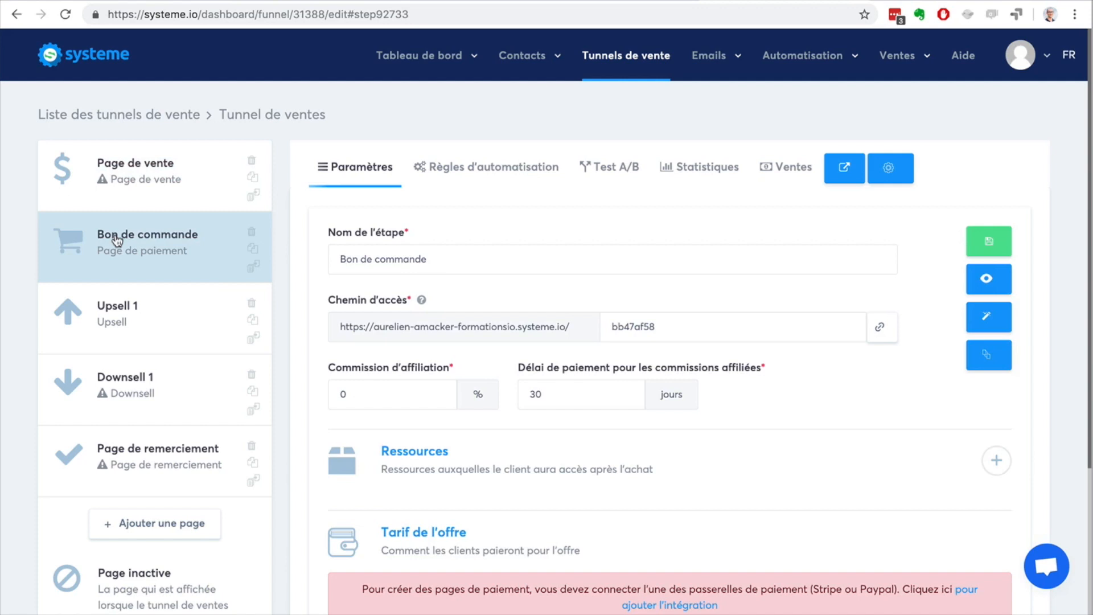
pyautogui.click(125, 320)
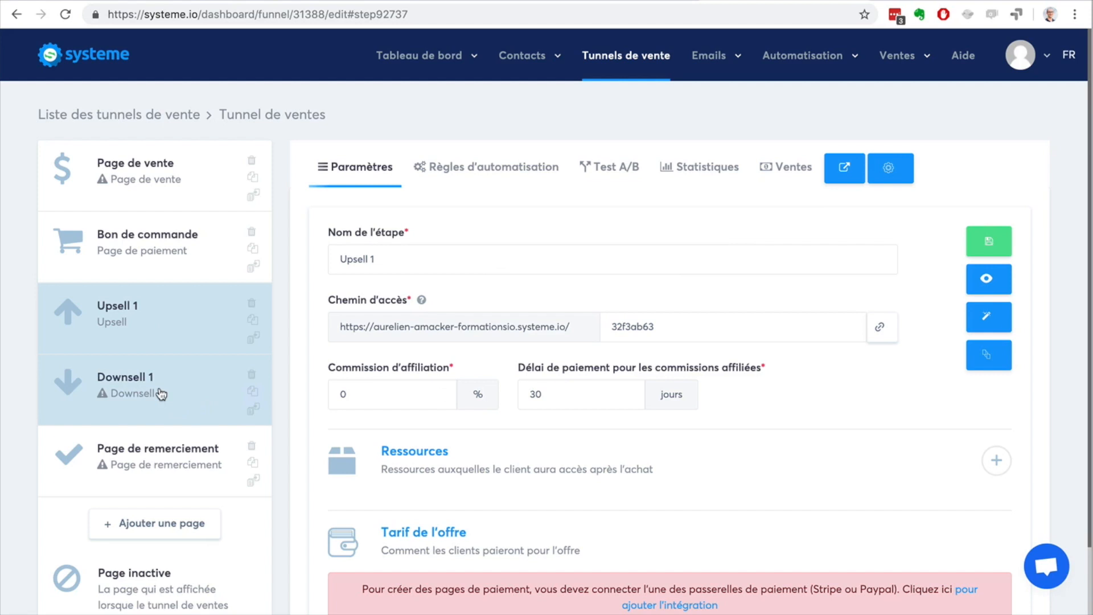
pyautogui.click(139, 390)
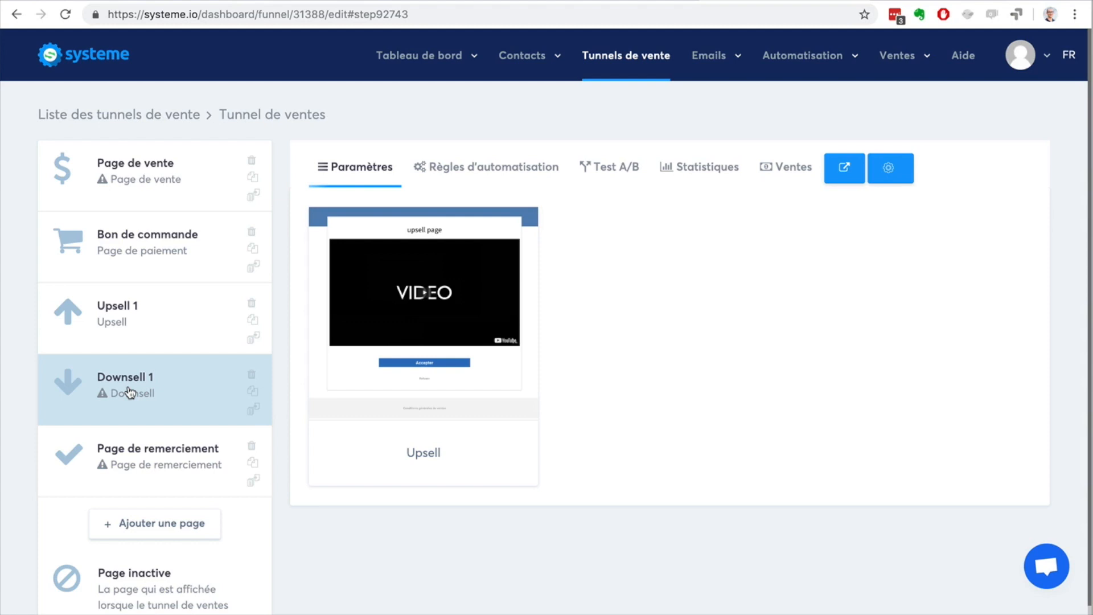
# Step: Review the automation rules of the Bon de commande page, the A/B test view and the funnel's statistics
pyautogui.click(131, 252)
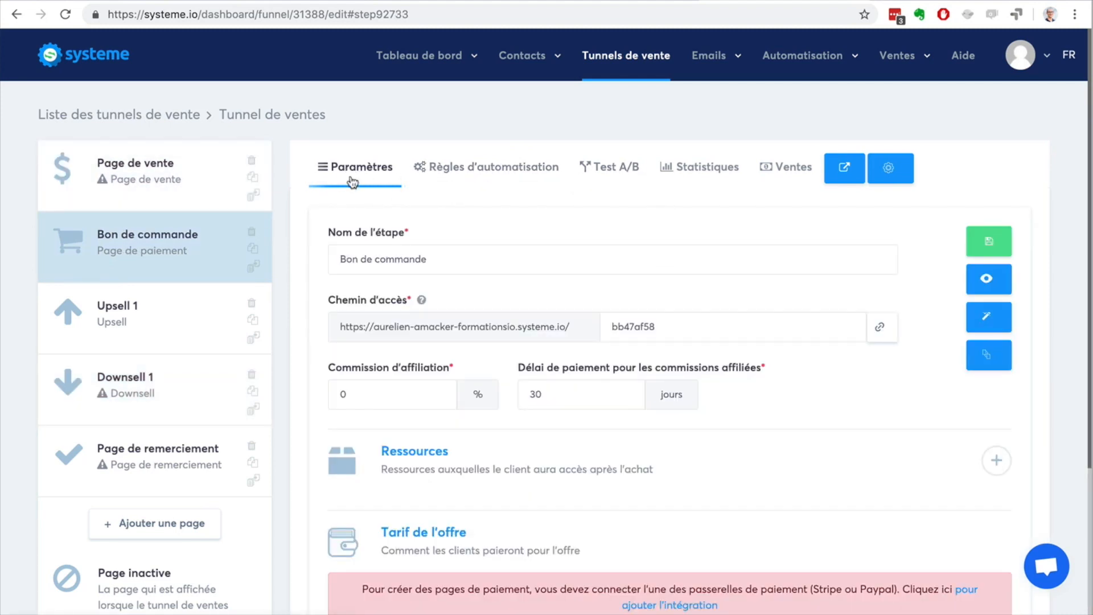
pyautogui.click(464, 180)
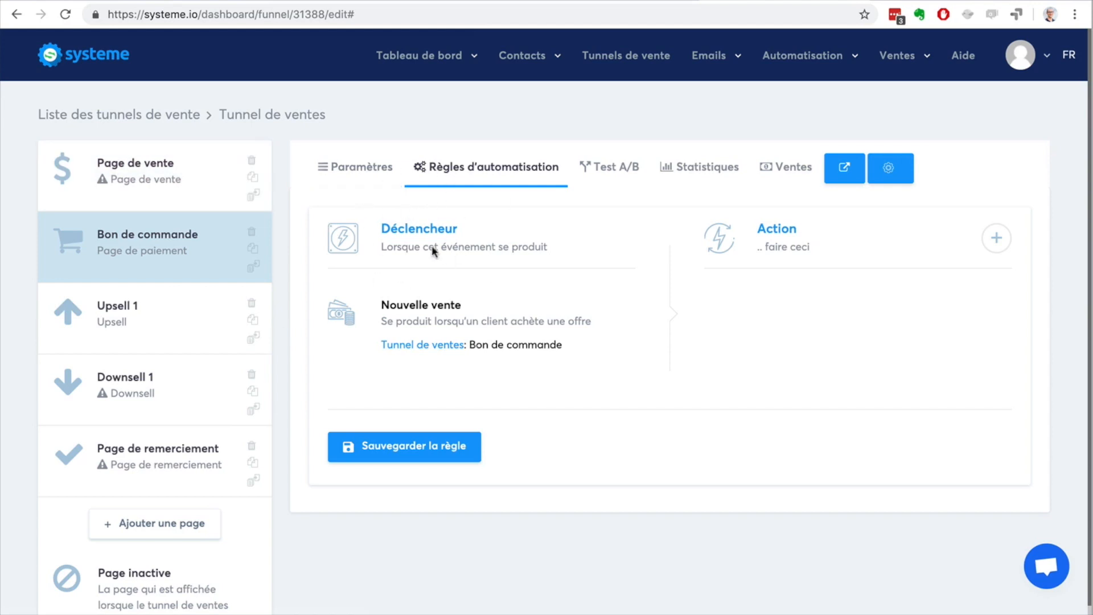
pyautogui.moveTo(805, 60)
pyautogui.click(611, 169)
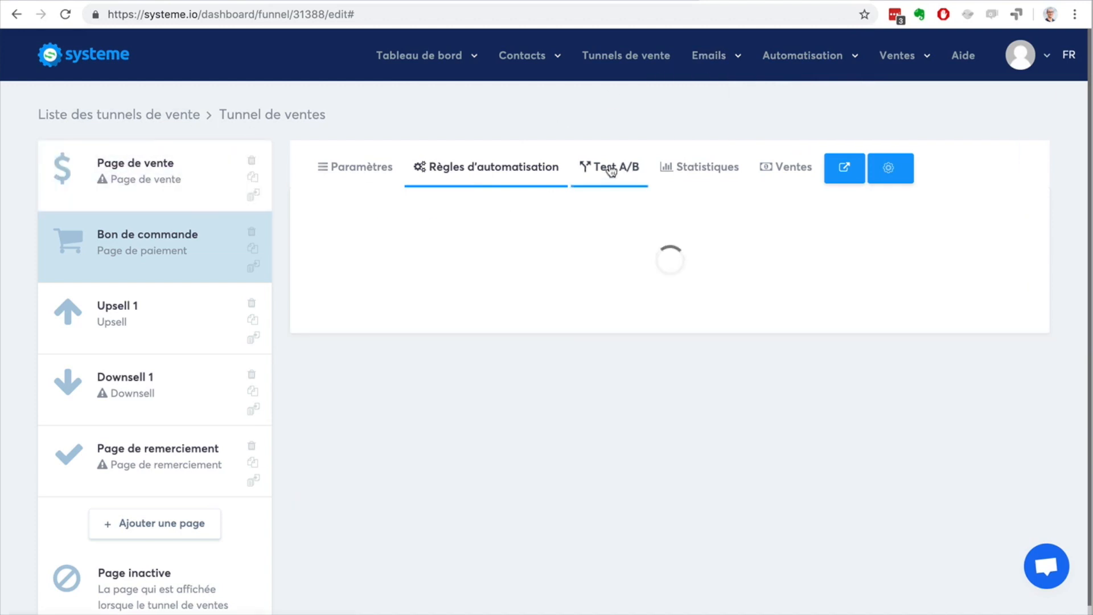
pyautogui.click(707, 170)
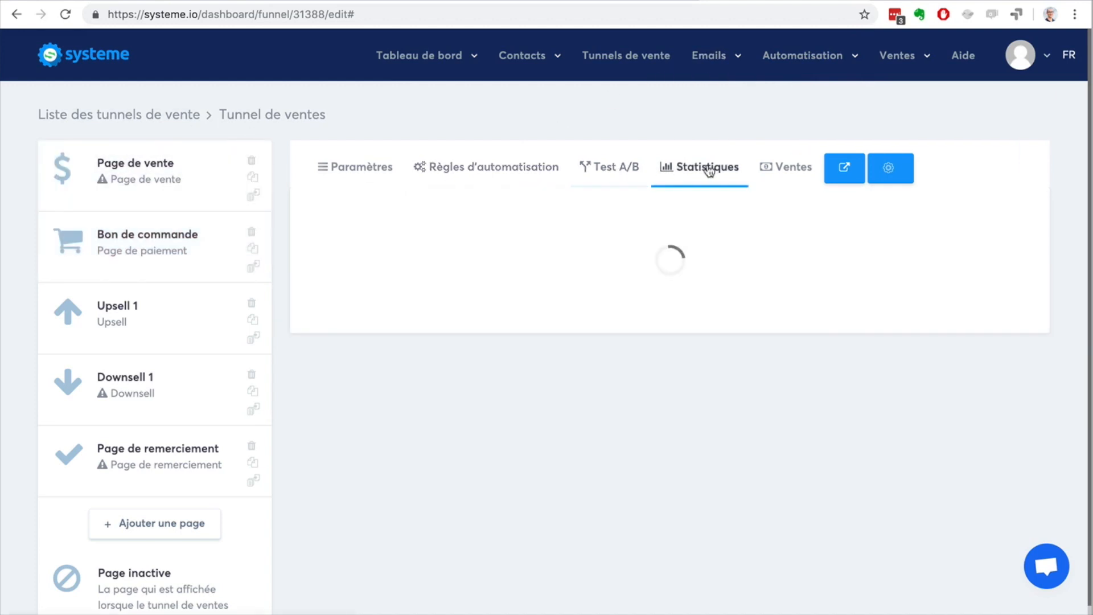
pyautogui.scroll(-1, 905, 296)
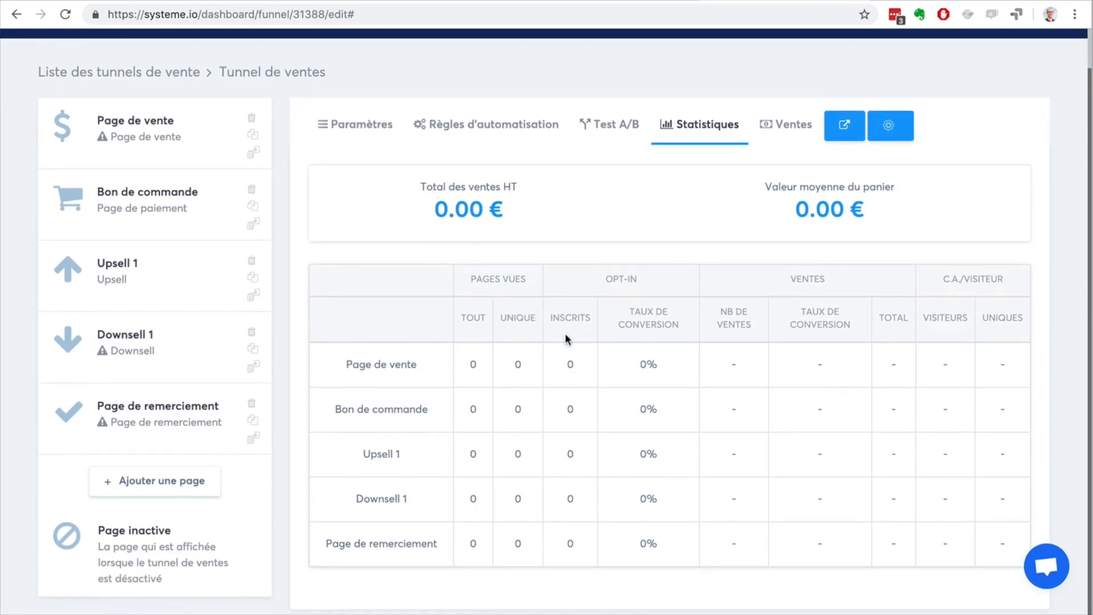
# Step: Check the funnel's sales list, switching between it and the Bon de commande and Page de vente pages
pyautogui.click(775, 129)
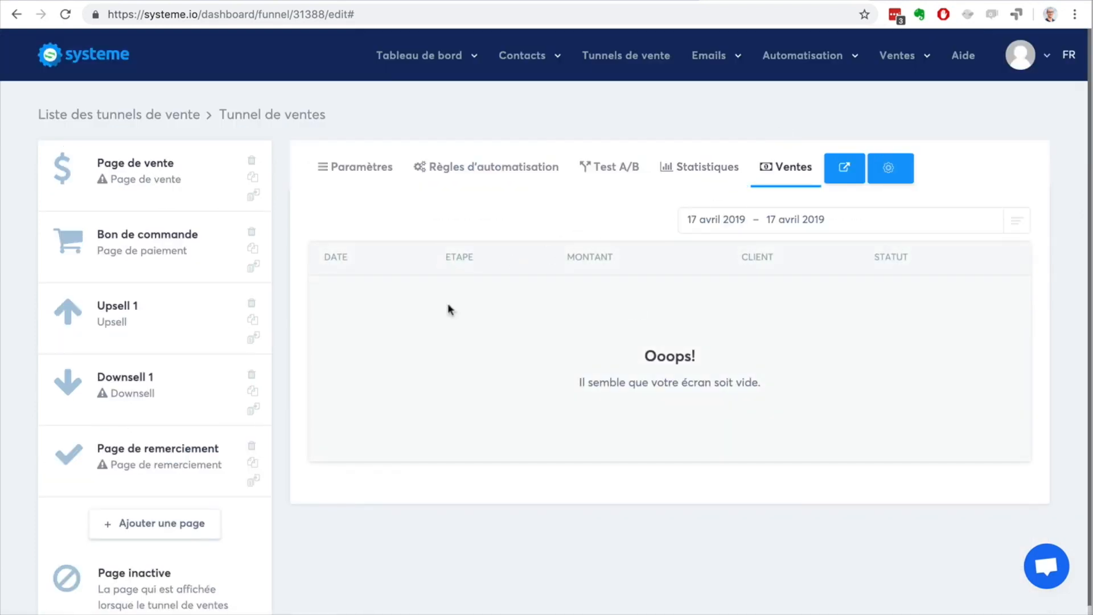
pyautogui.click(132, 242)
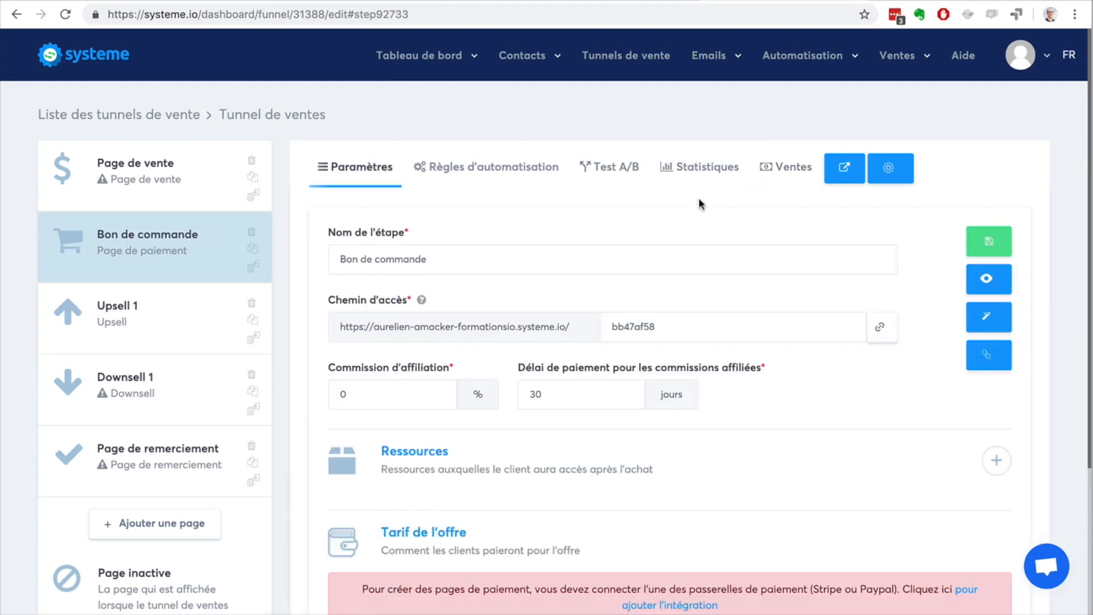
pyautogui.click(786, 167)
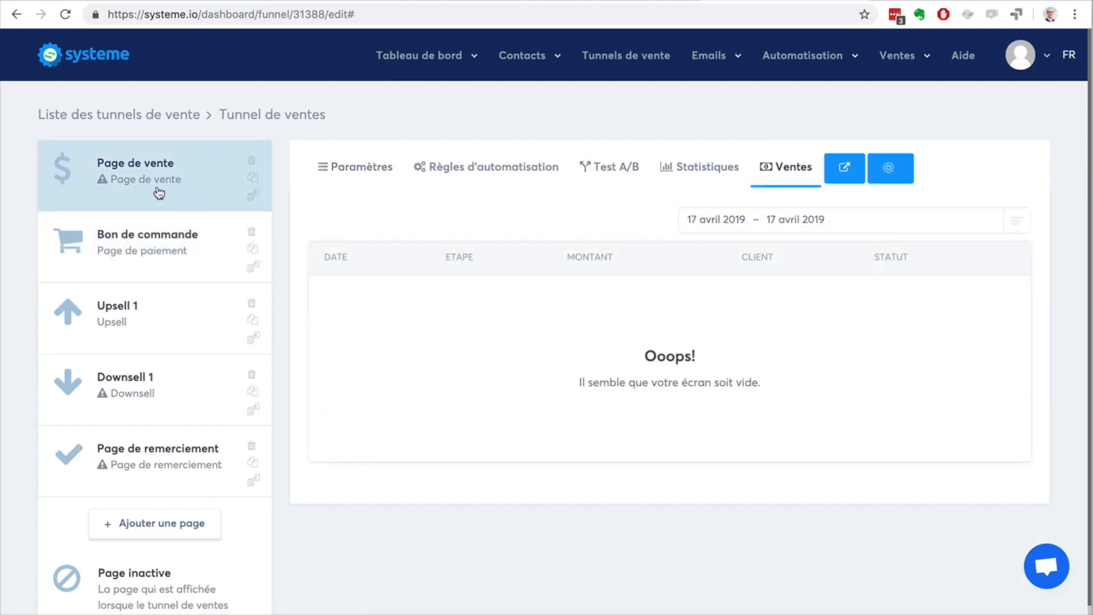
pyautogui.click(159, 193)
pyautogui.click(773, 170)
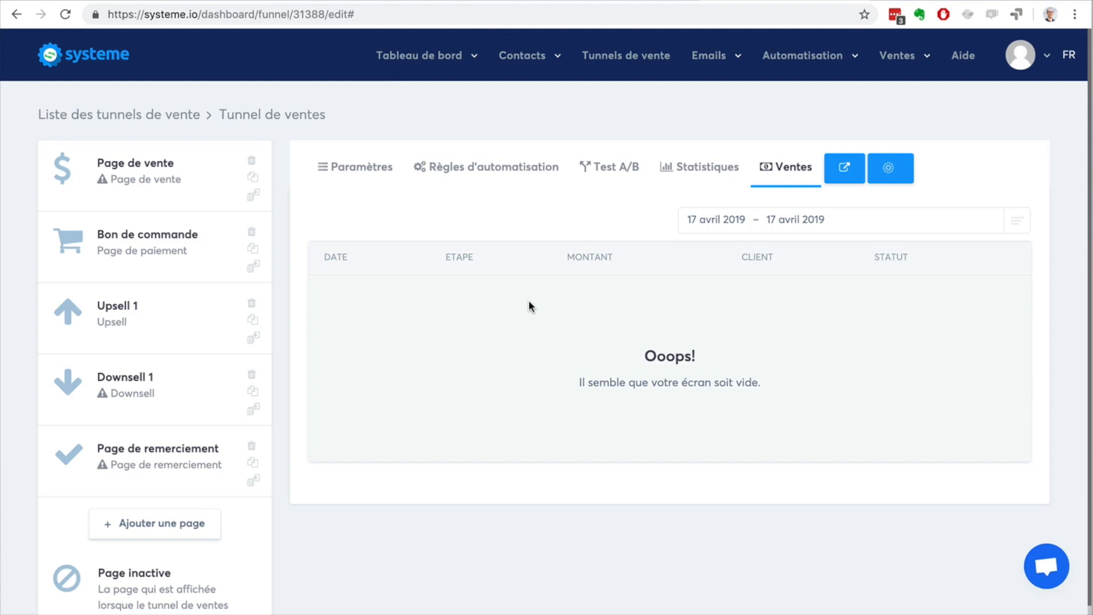
pyautogui.click(155, 197)
pyautogui.moveTo(364, 281)
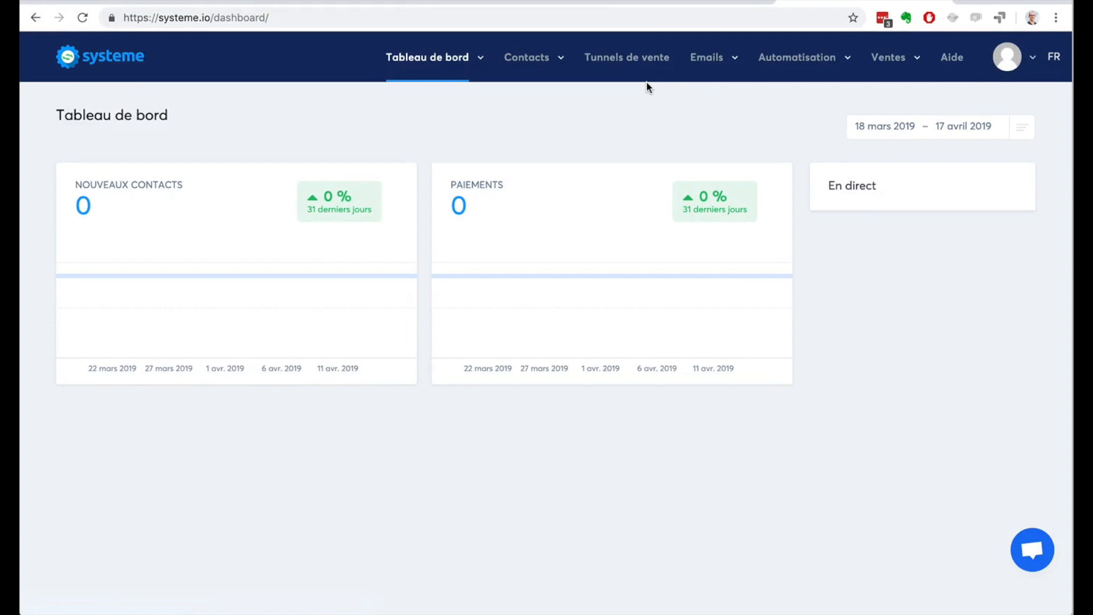
# Step: Create a newsletter with the subject "La méthode "AGIR" pour investir dans l'immobilier"
pyautogui.moveTo(727, 63)
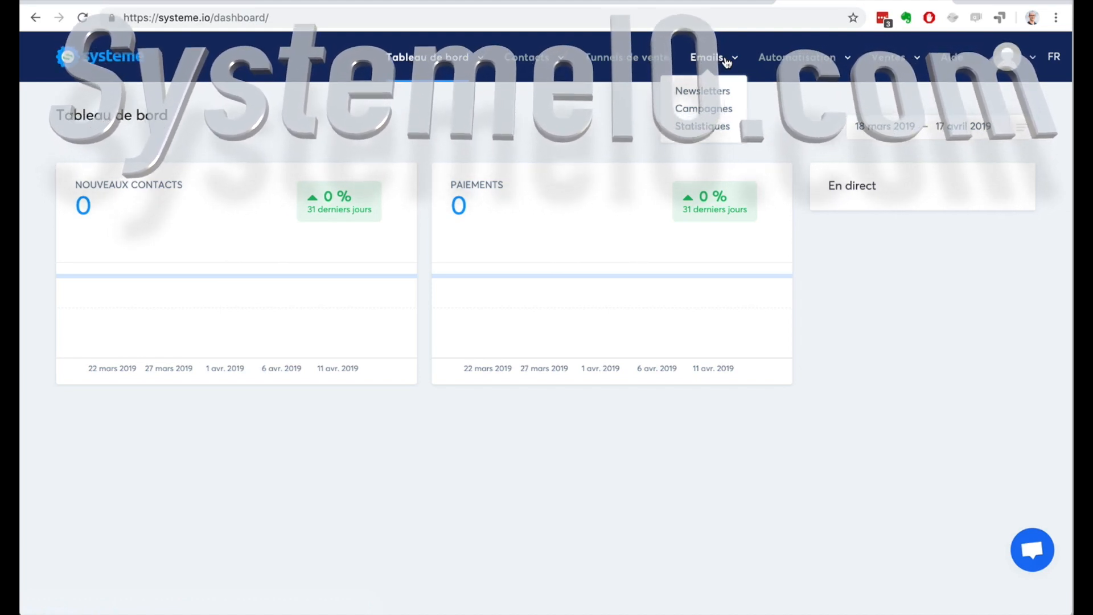
pyautogui.click(704, 90)
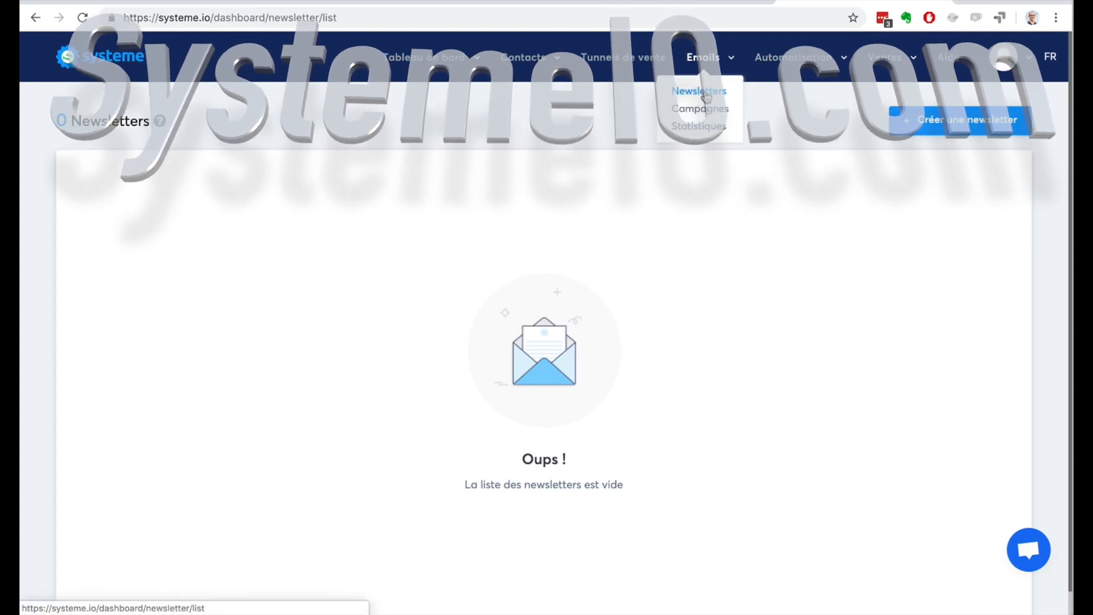
pyautogui.click(958, 121)
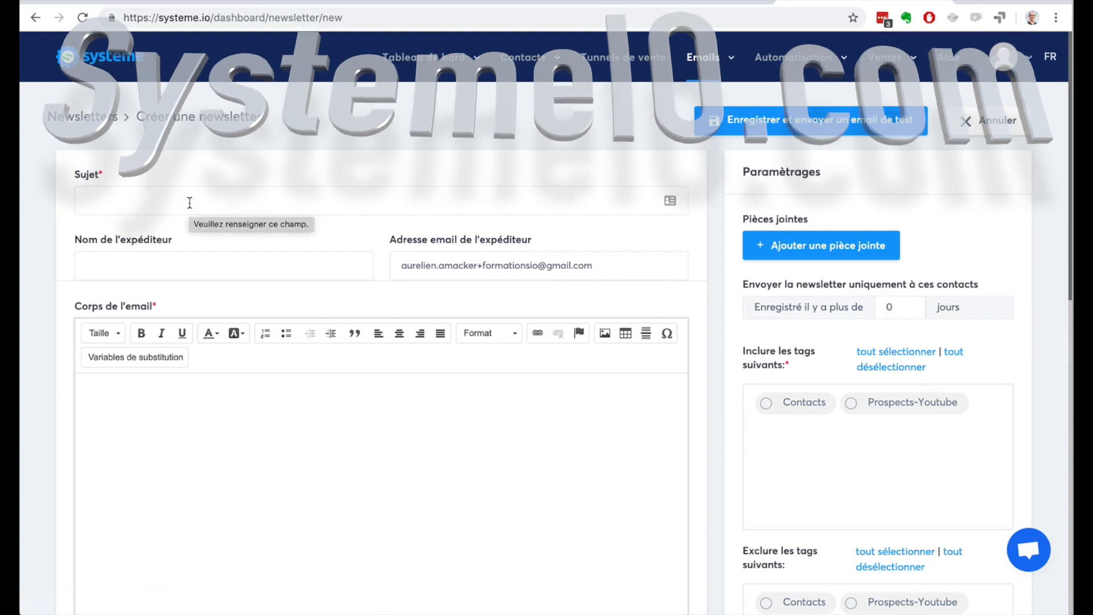
pyautogui.click(189, 202)
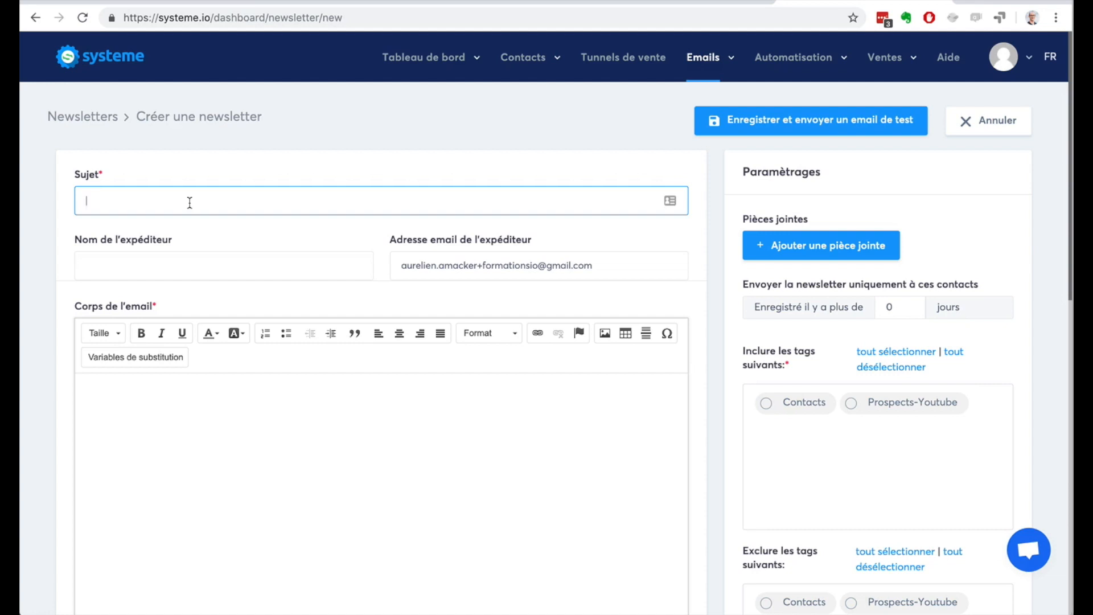
pyautogui.write('La méthode "AGIR" pour investir dans l\'i')
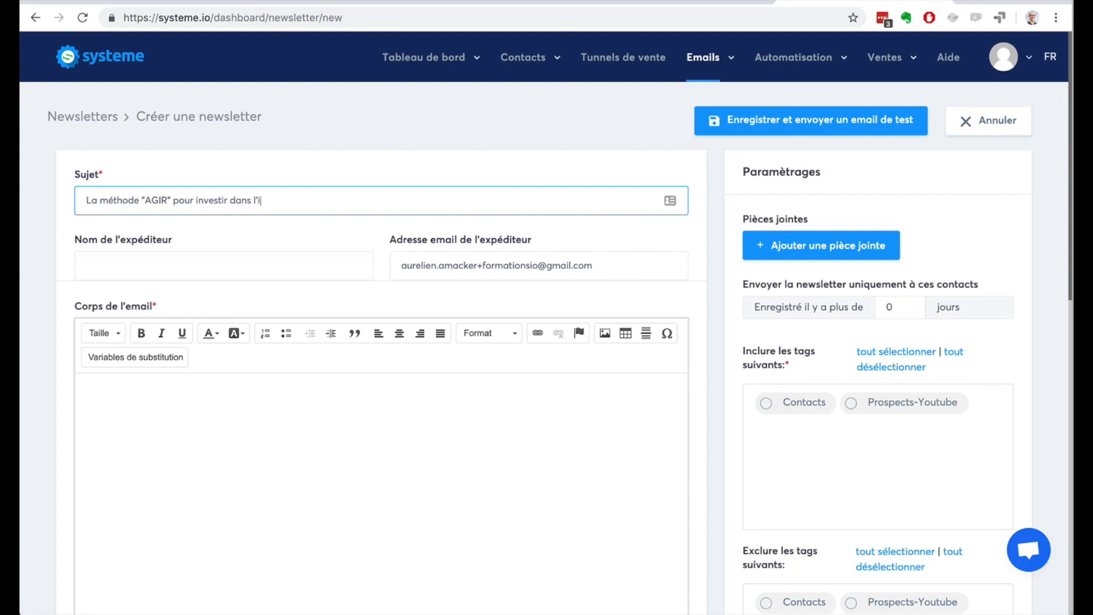
pyautogui.write('mmobilier')
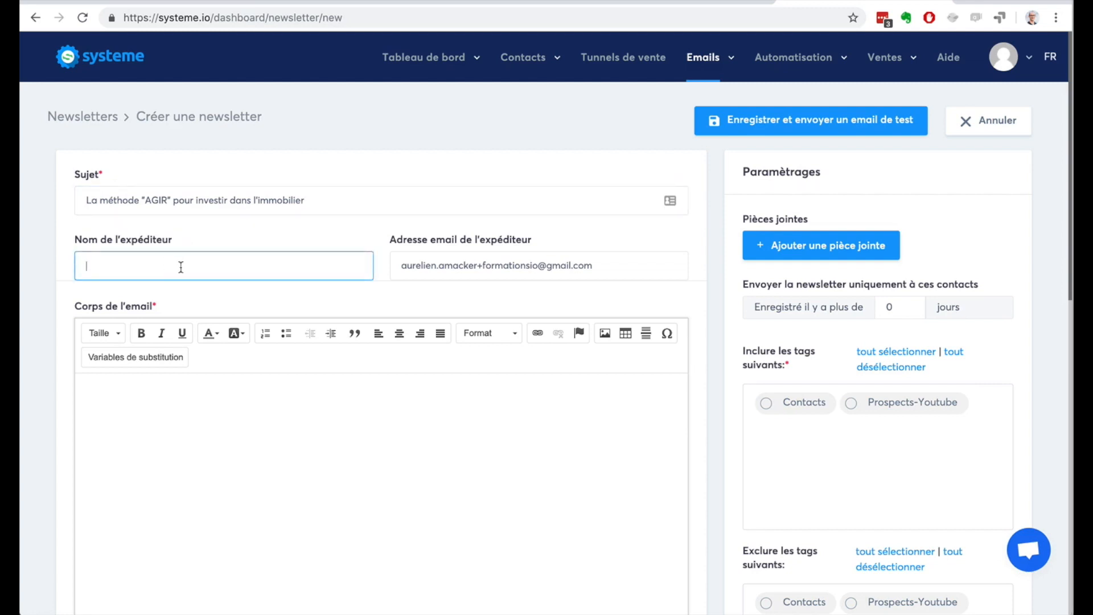
# Step: Open the account's email settings and examine the SendGrid API key help and the test email address field
pyautogui.click(1007, 62)
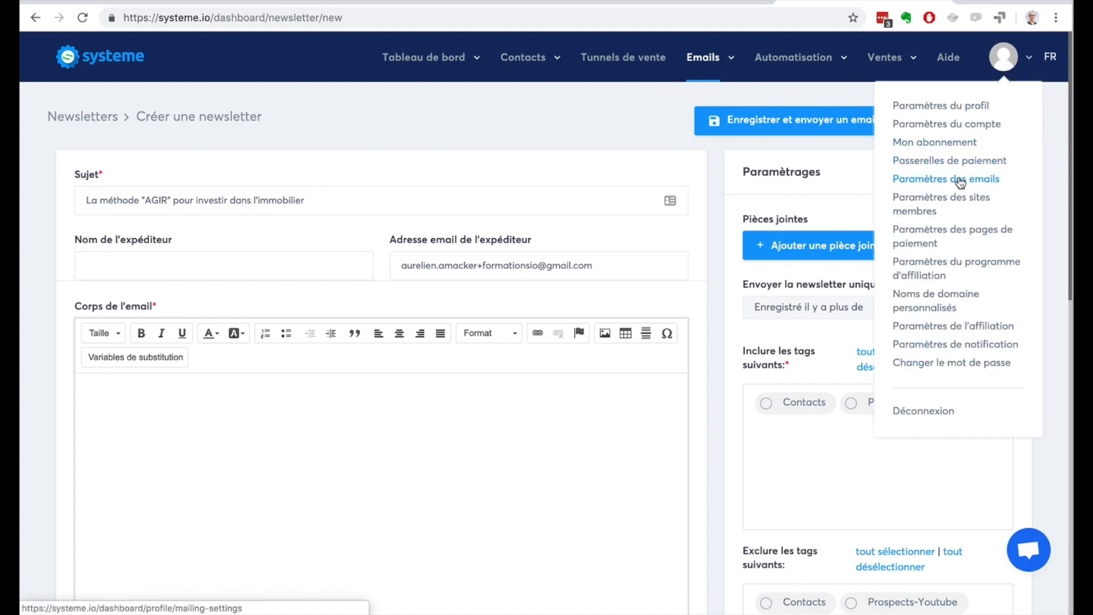
pyautogui.click(960, 181)
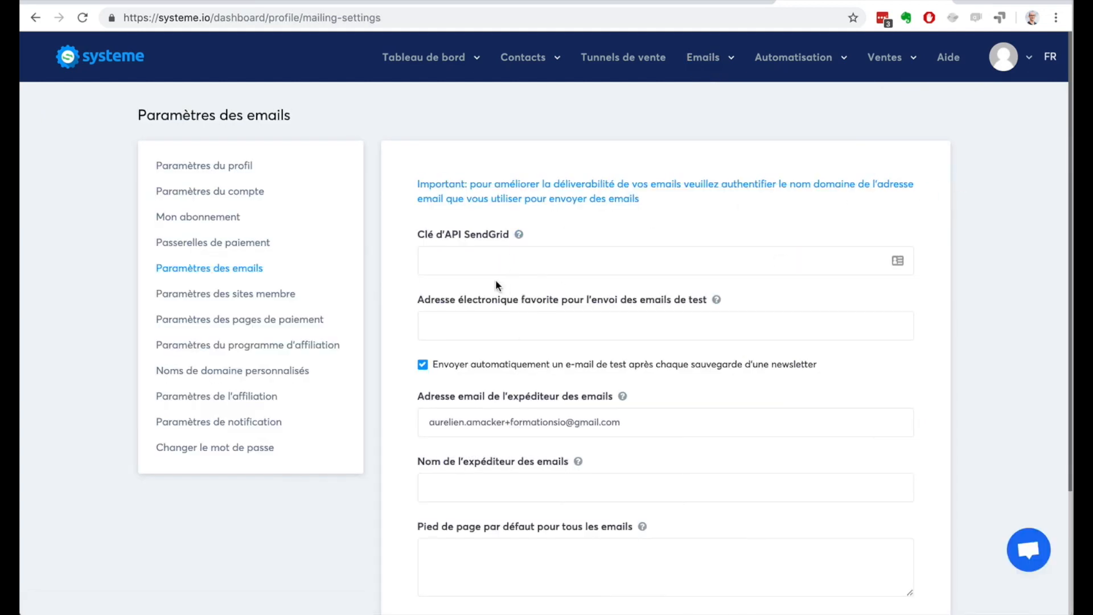
pyautogui.click(476, 252)
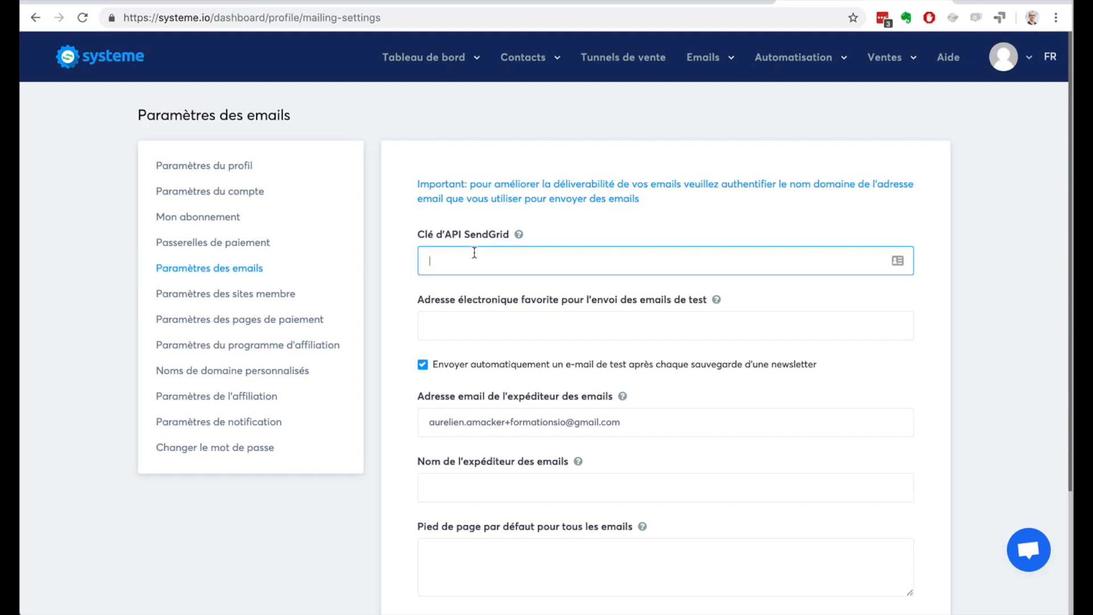
pyautogui.click(519, 234)
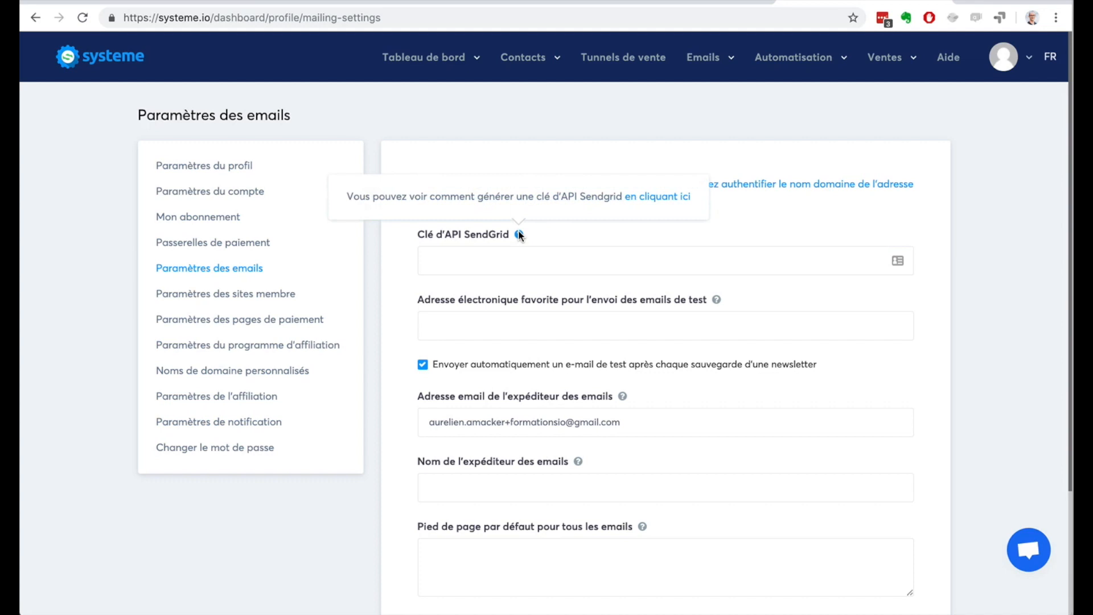
pyautogui.click(552, 251)
pyautogui.click(523, 323)
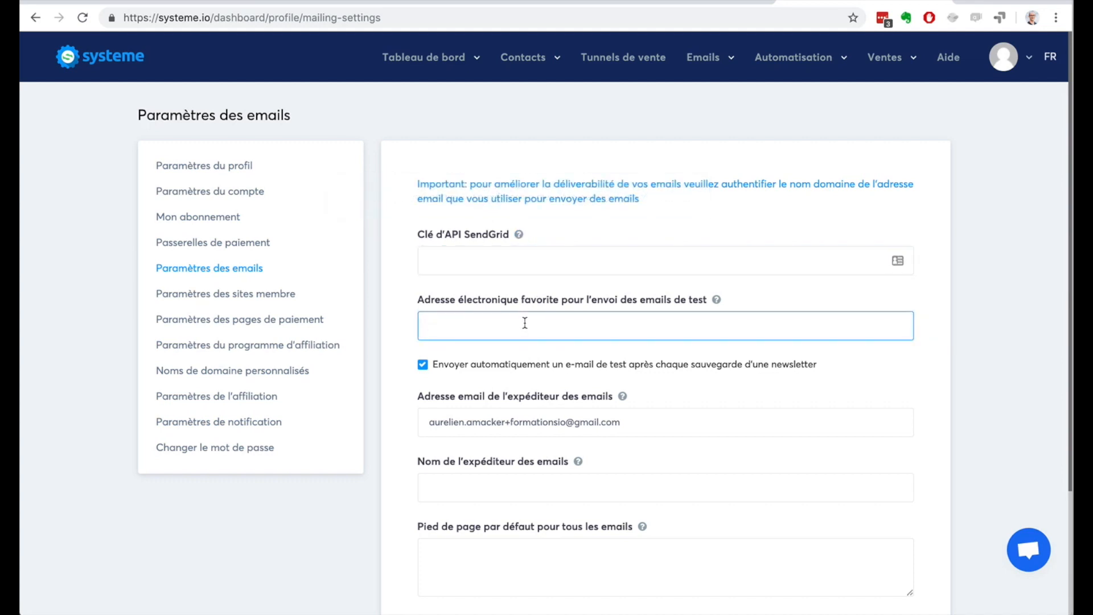
# Step: Enter the email sender's name in the email settings and try to save them with the existing sender address
pyautogui.scroll(-3, 740, 442)
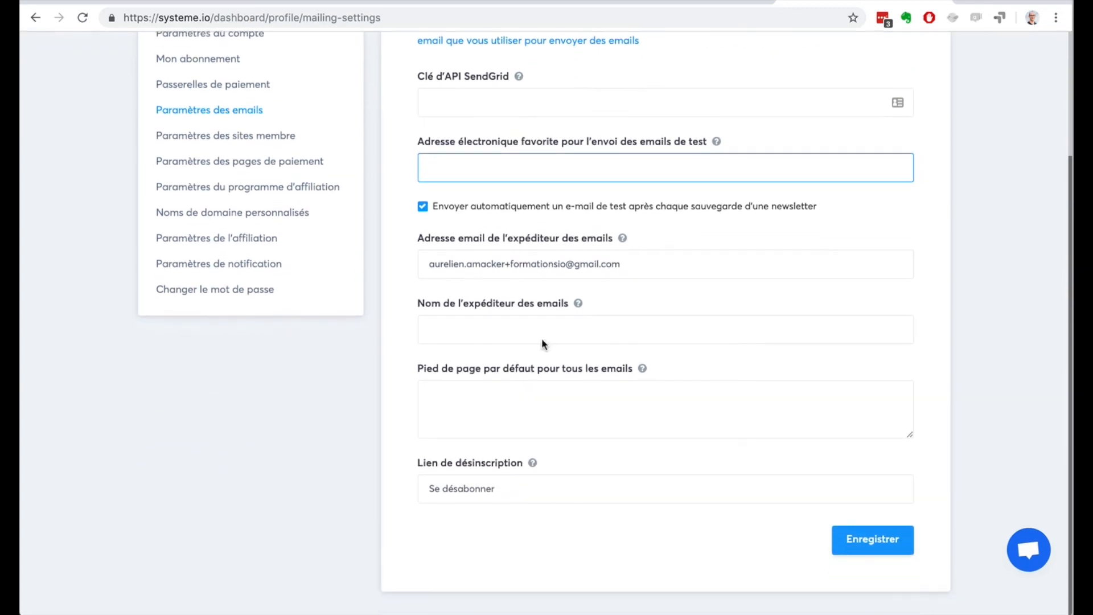
pyautogui.click(561, 339)
pyautogui.write('Aurelien Amacker')
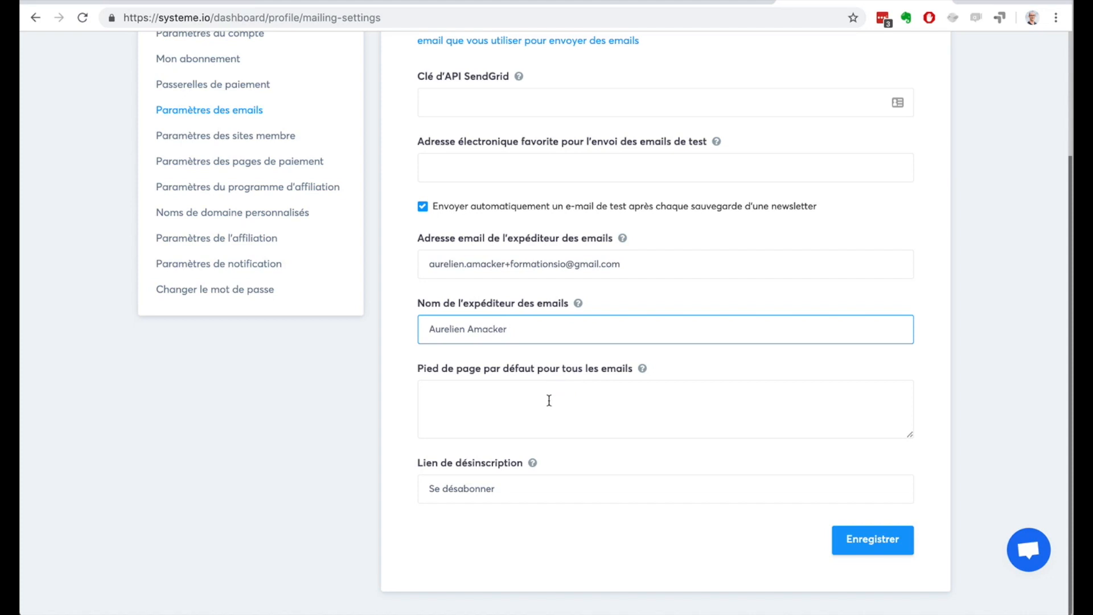
pyautogui.click(548, 398)
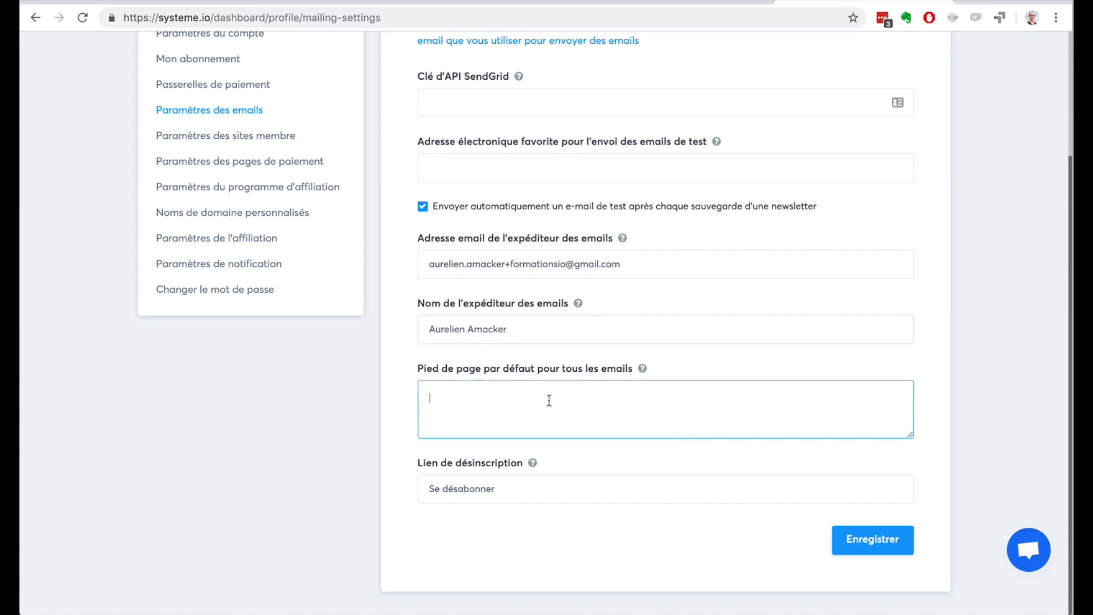
pyautogui.click(869, 548)
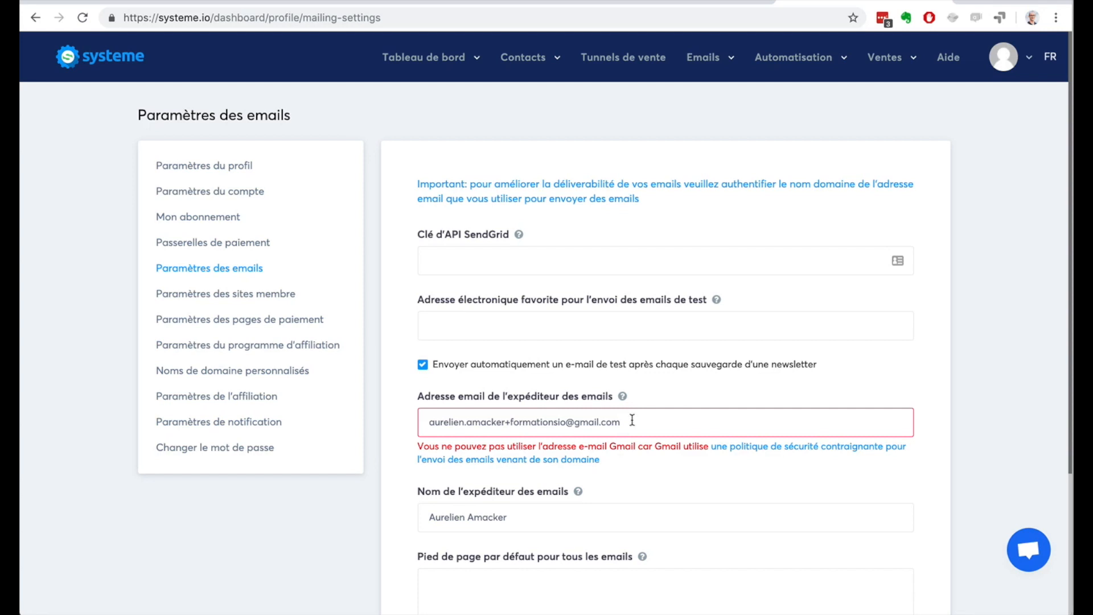
pyautogui.moveTo(630, 421); pyautogui.dragTo(407, 421)
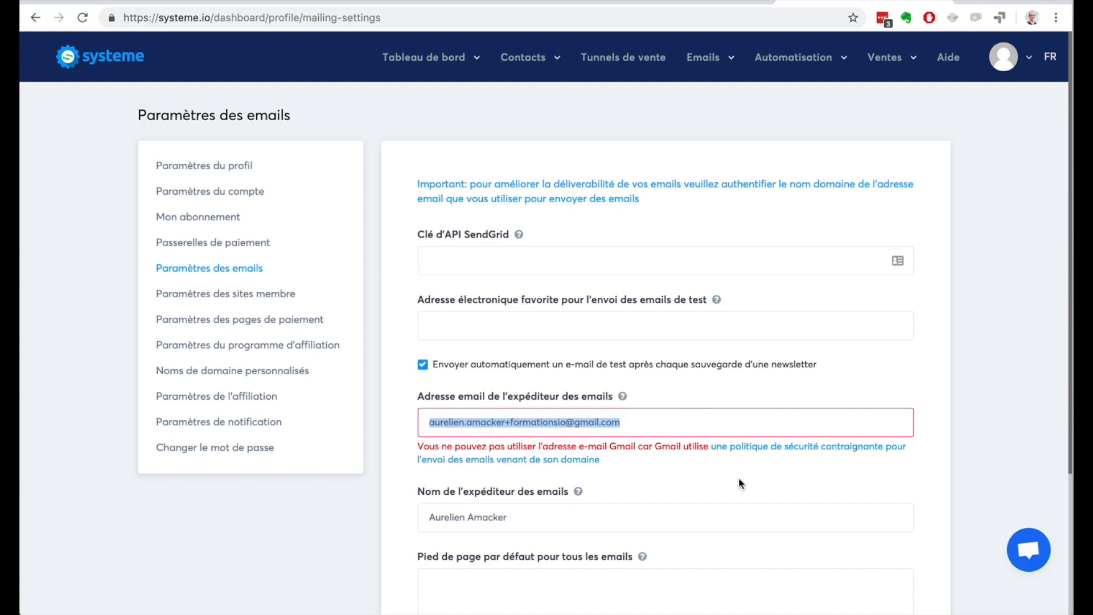
pyautogui.scroll(-5, 905, 424)
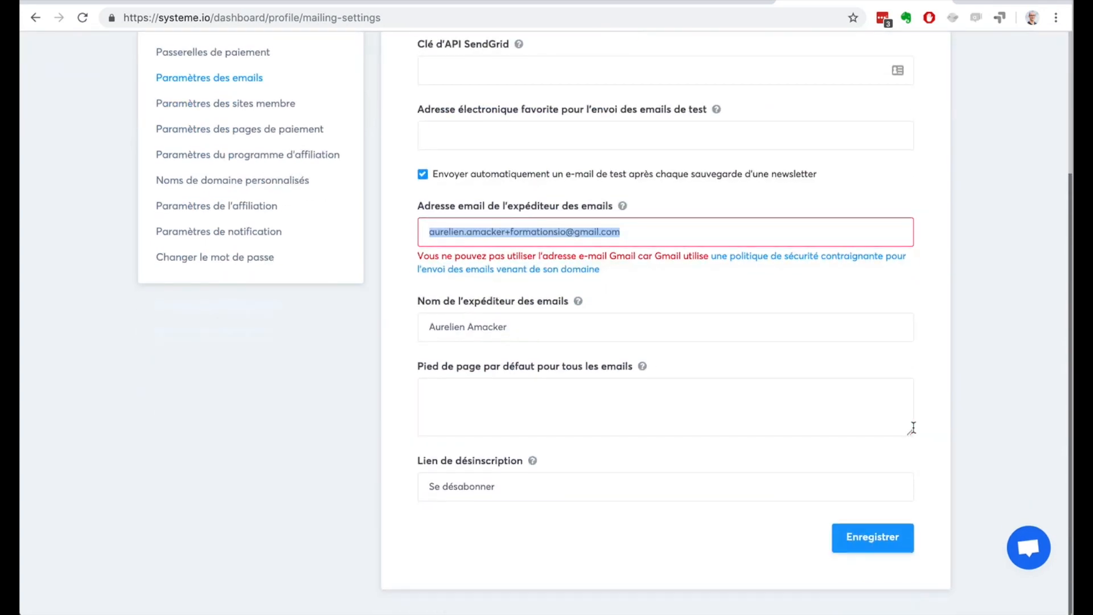
pyautogui.scroll(5, 913, 427)
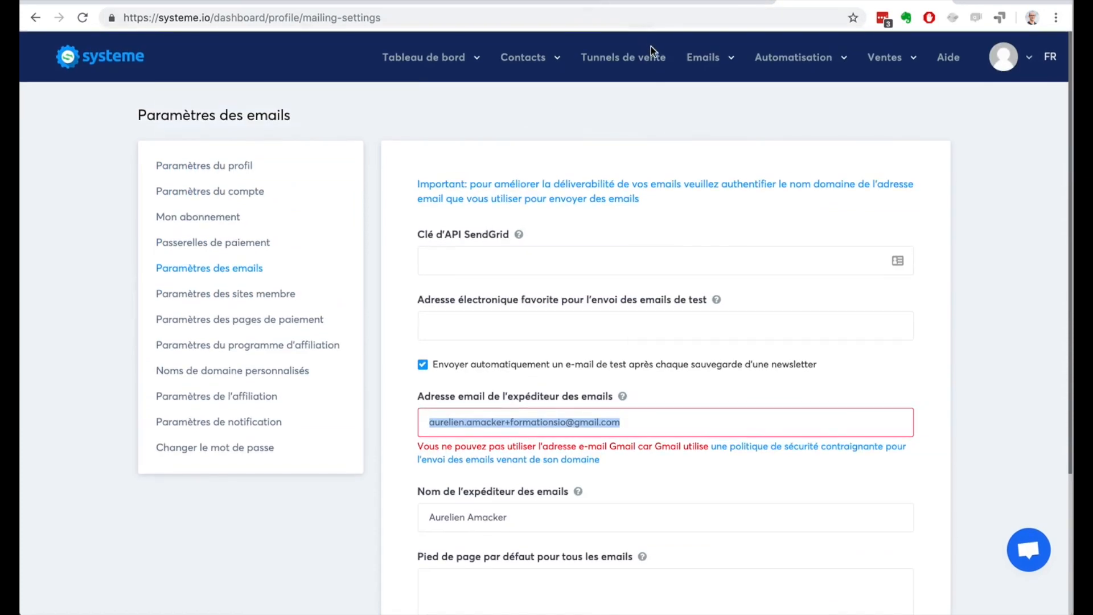
# Step: Start a new newsletter and include the Contacts and Prospects-Youtube tags as its recipients
pyautogui.moveTo(704, 64)
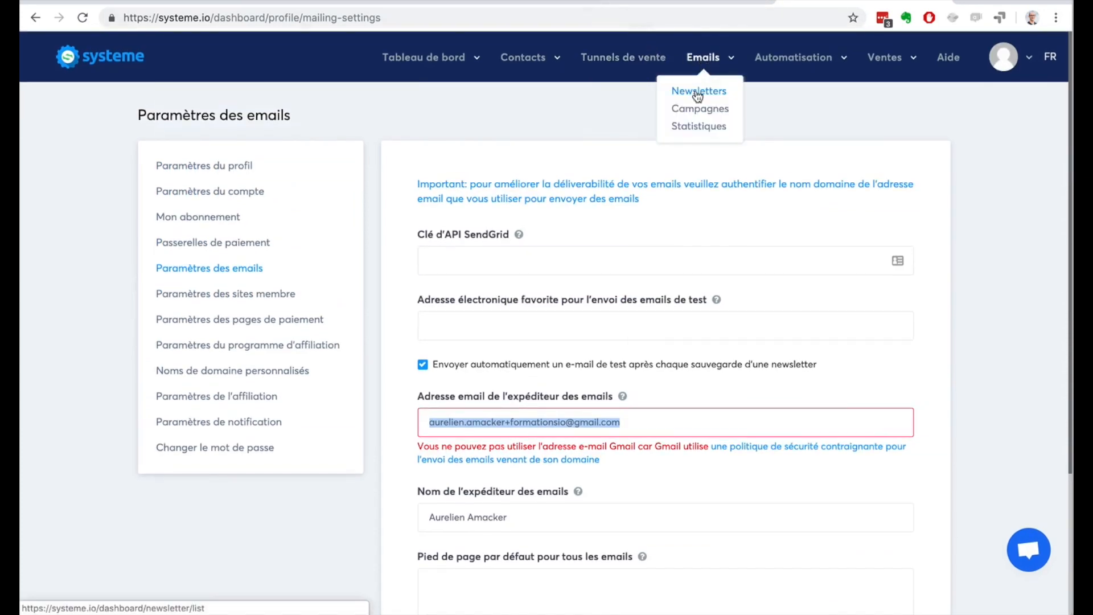
pyautogui.click(698, 93)
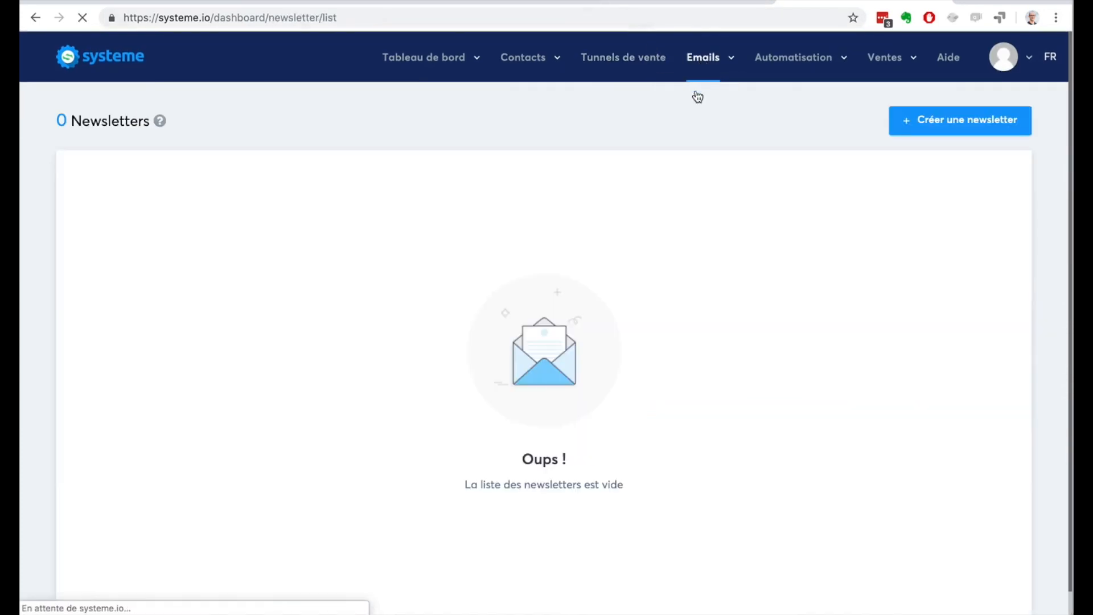
pyautogui.click(923, 117)
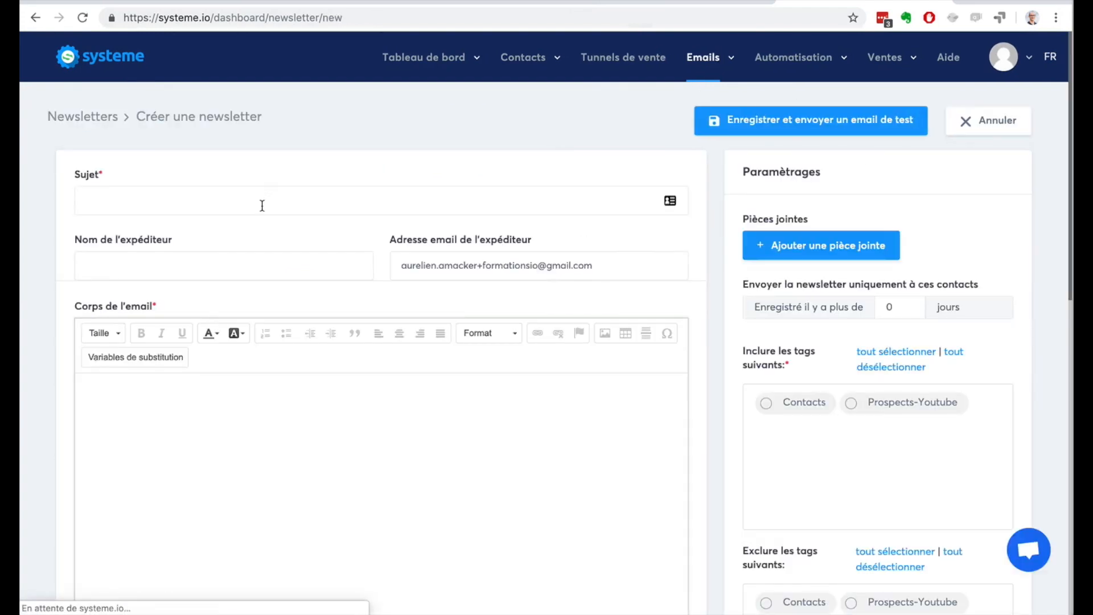
pyautogui.click(261, 206)
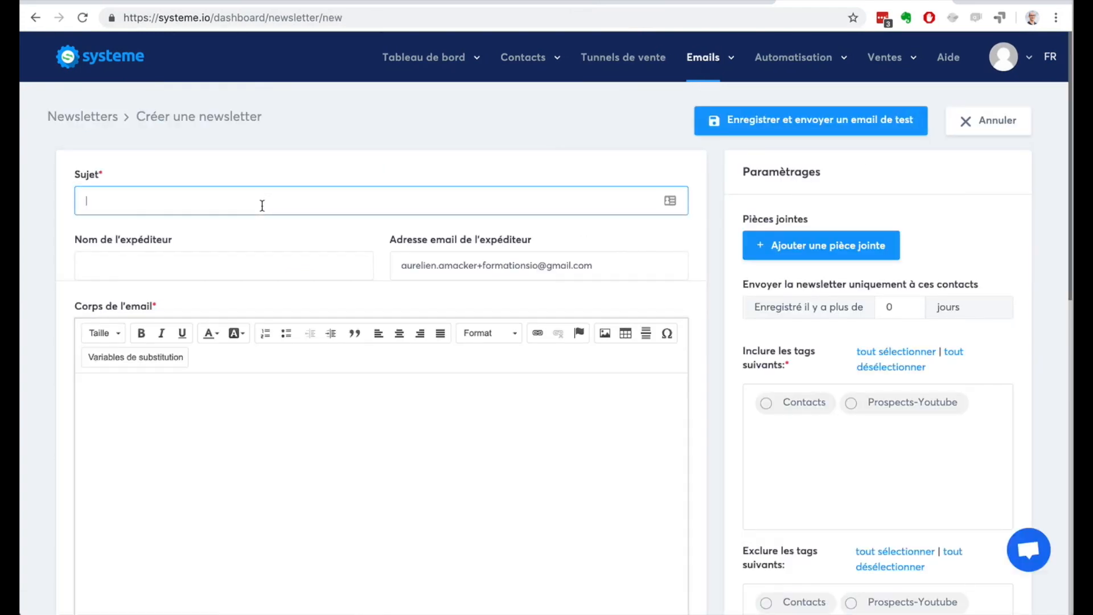
pyautogui.click(228, 415)
pyautogui.scroll(-2, 228, 415)
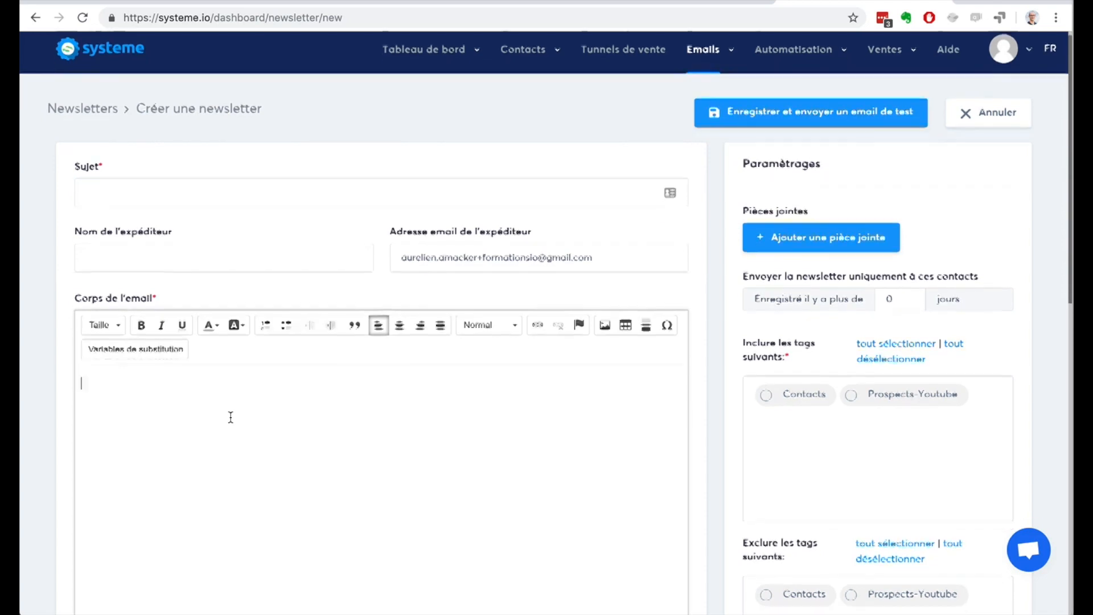
pyautogui.click(767, 310)
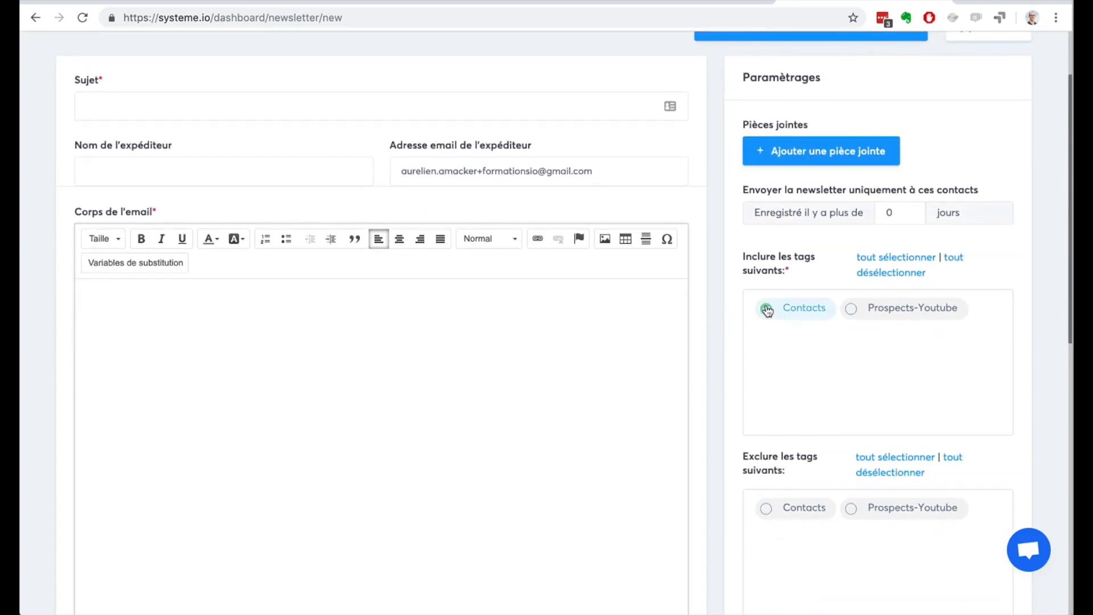
pyautogui.click(854, 310)
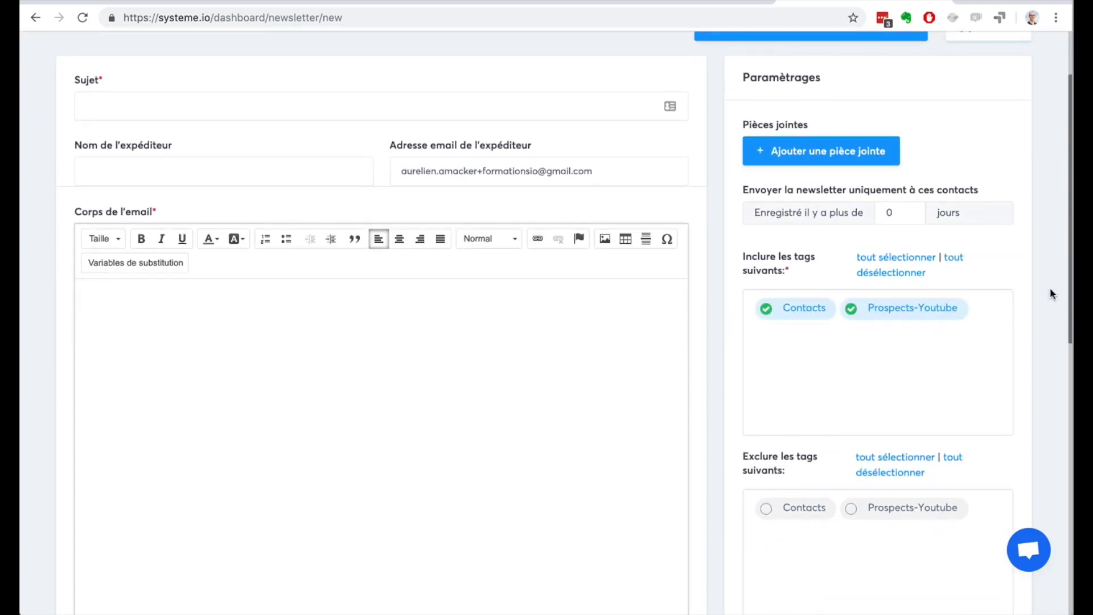
# Step: Restrict the newsletter to contacts registered more than 14 days ago
pyautogui.click(908, 210)
pyautogui.click(909, 210)
pyautogui.click(909, 210)
pyautogui.click(908, 210)
pyautogui.click(909, 210)
pyautogui.click(909, 210)
pyautogui.click(909, 210)
pyautogui.click(907, 209)
pyautogui.click(908, 209)
pyautogui.click(907, 209)
pyautogui.click(908, 210)
pyautogui.click(907, 209)
pyautogui.click(909, 210)
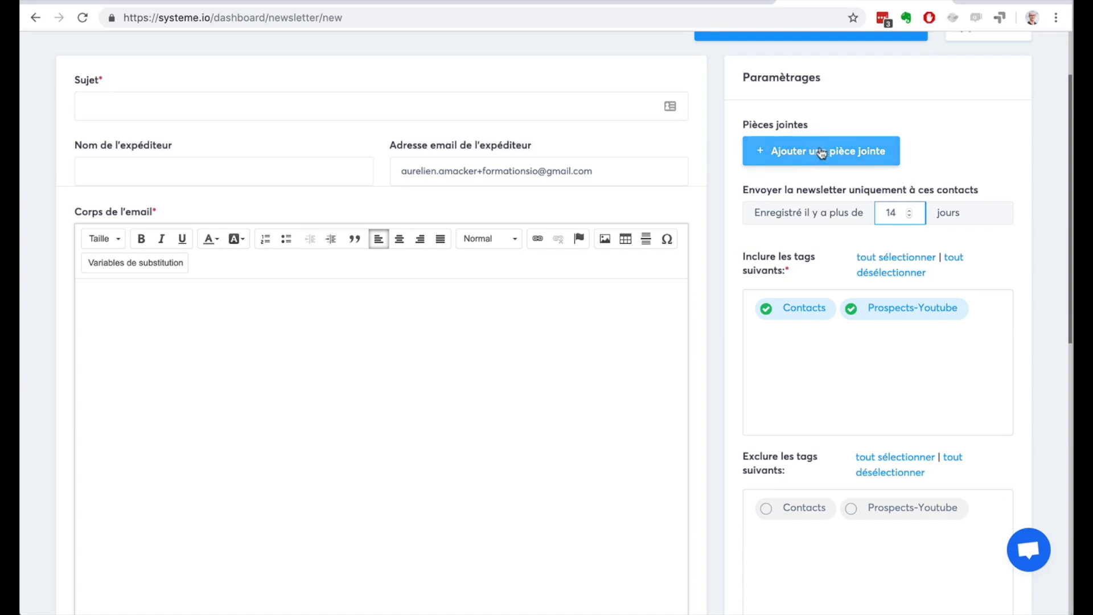
# Step: Exclude the Contacts tag from the newsletter's recipients instead of including it
pyautogui.scroll(-4, 975, 274)
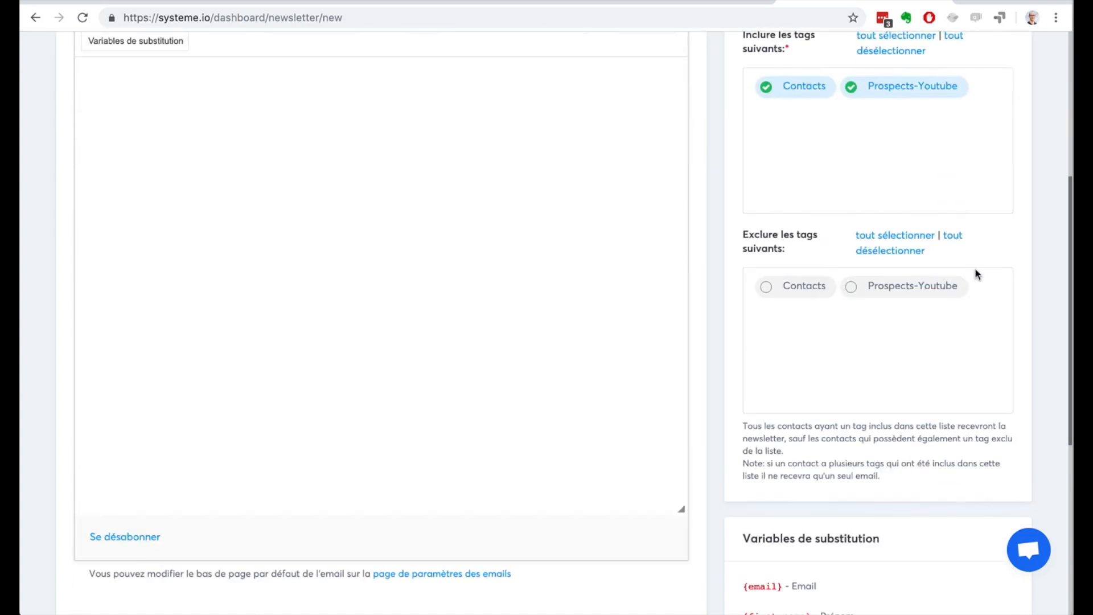
pyautogui.click(790, 293)
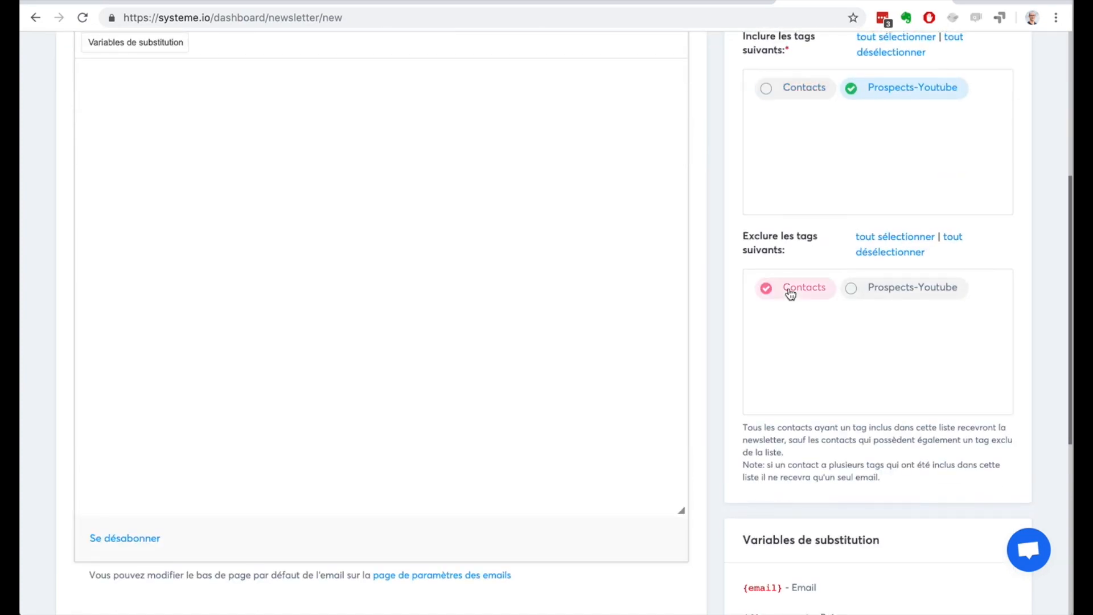
pyautogui.click(777, 89)
pyautogui.click(771, 293)
# Step: Copy the {phone_number} substitution variable from the variables list into the newsletter's body
pyautogui.scroll(-5, 1027, 367)
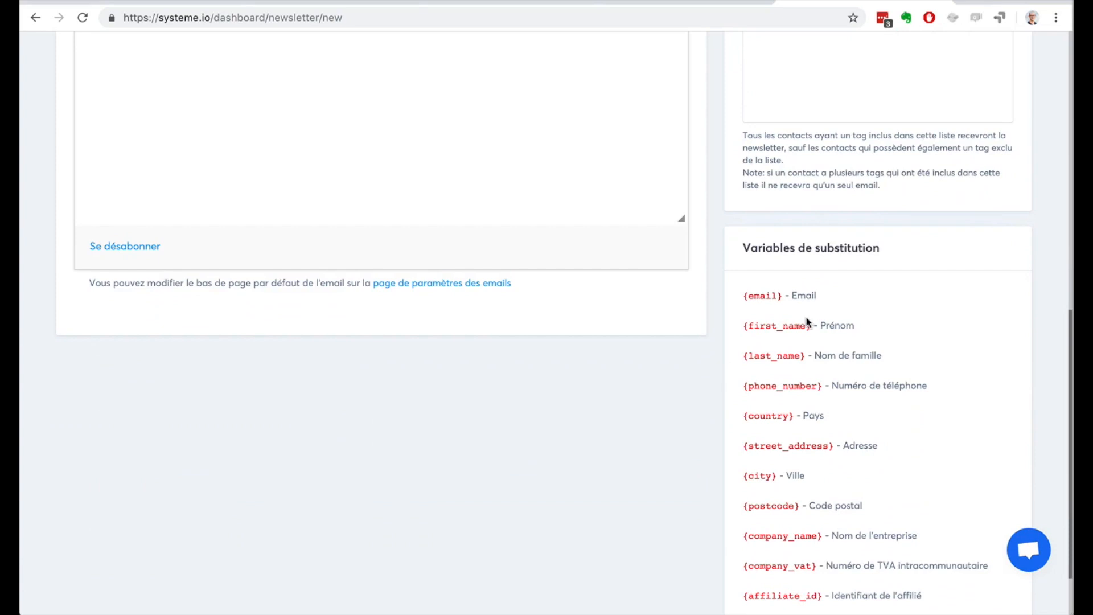
pyautogui.scroll(-1, 805, 320)
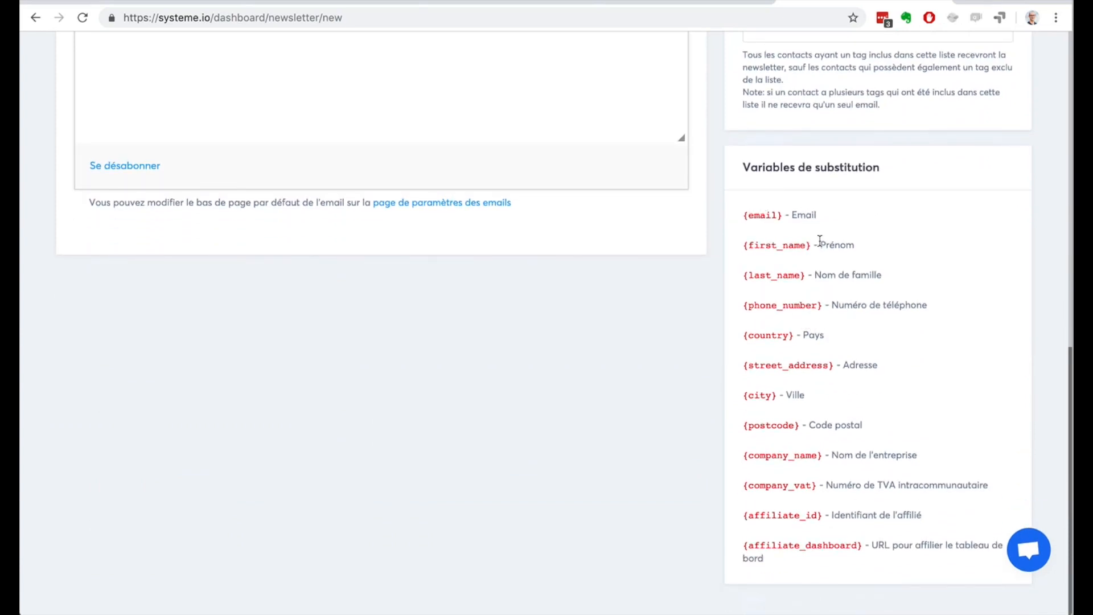
pyautogui.moveTo(819, 244); pyautogui.dragTo(868, 249)
pyautogui.moveTo(816, 274); pyautogui.dragTo(871, 276)
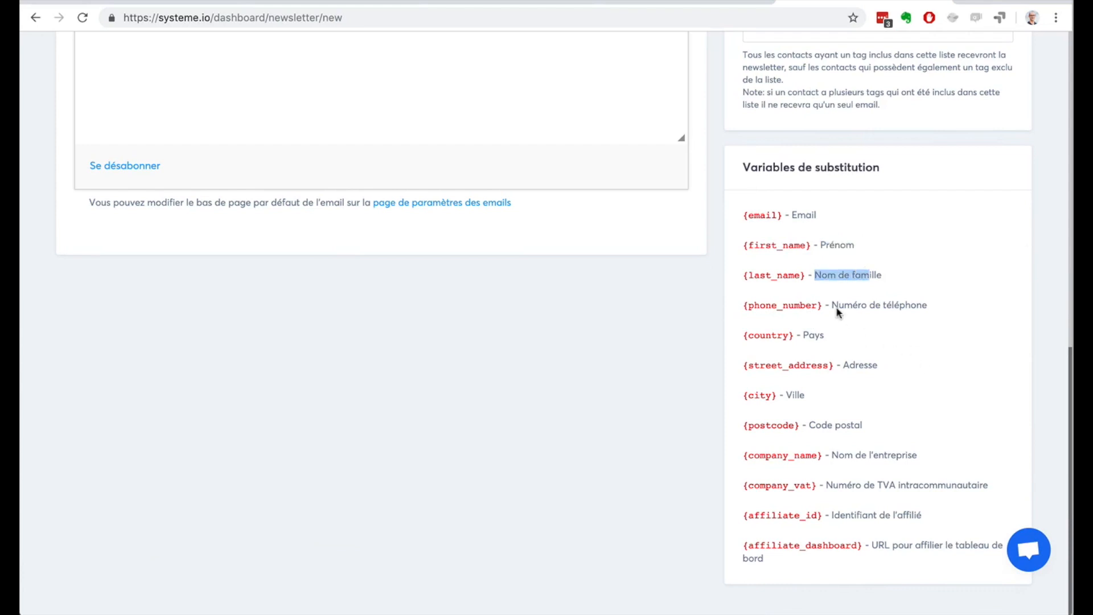
pyautogui.moveTo(832, 306); pyautogui.dragTo(906, 306)
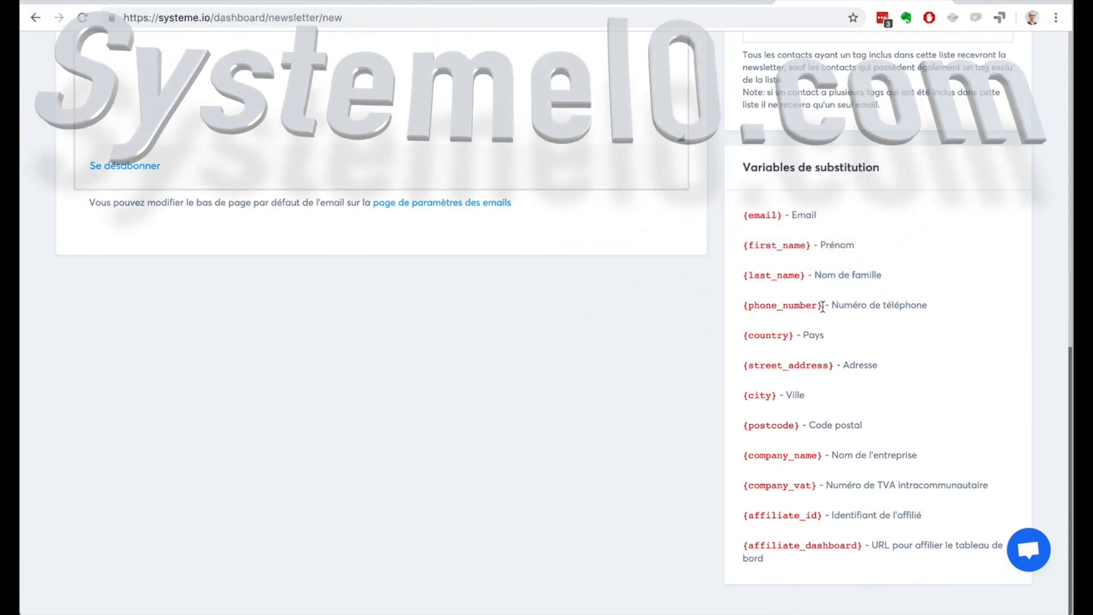
pyautogui.moveTo(823, 305); pyautogui.dragTo(734, 299)
pyautogui.scroll(5, 498, 244)
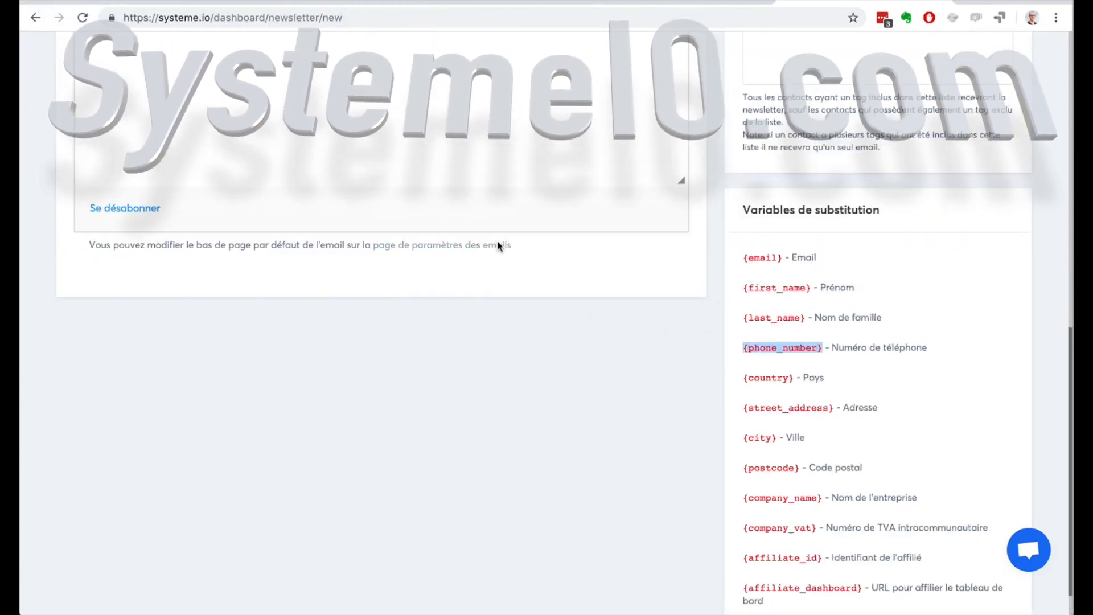
pyautogui.scroll(4, 269, 159)
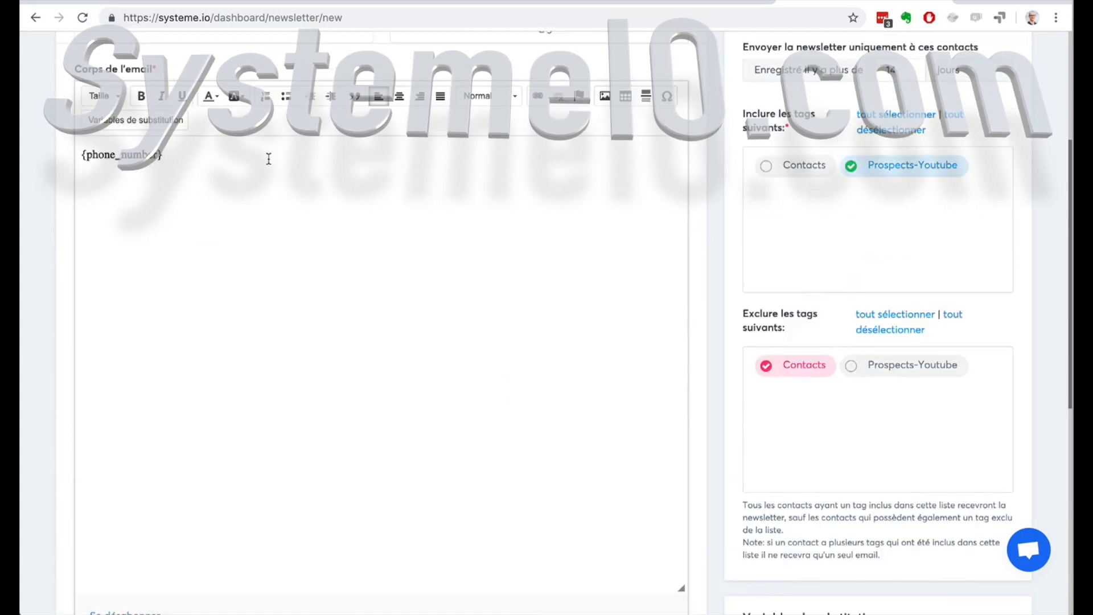
# Step: Review the {phone_number} placeholder in the newsletter's body and the settings further down the page
pyautogui.moveTo(158, 200); pyautogui.dragTo(88, 202)
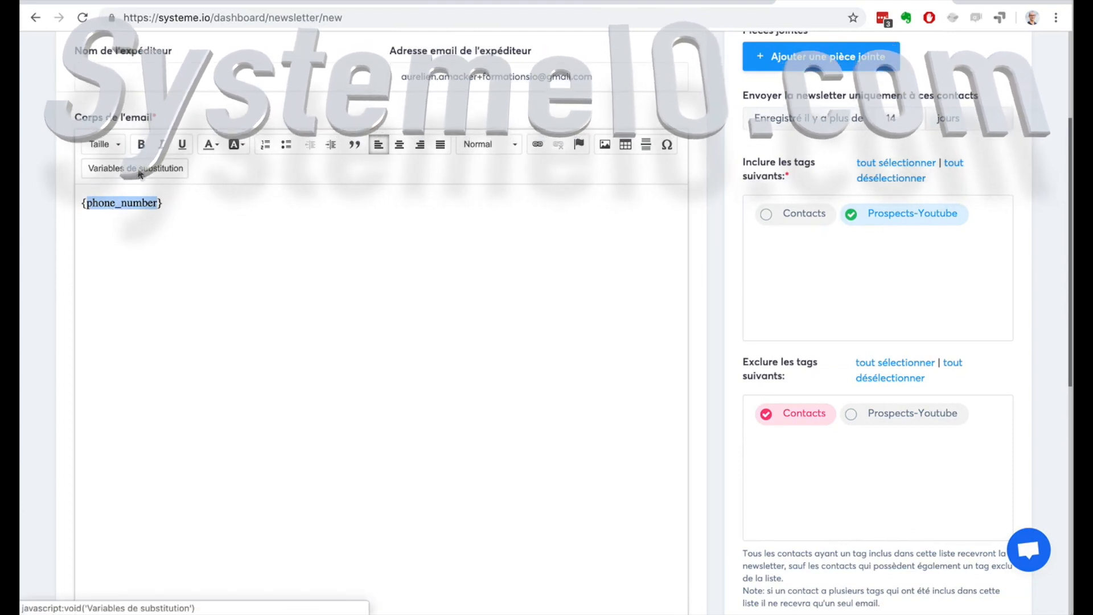
pyautogui.scroll(3, 232, 247)
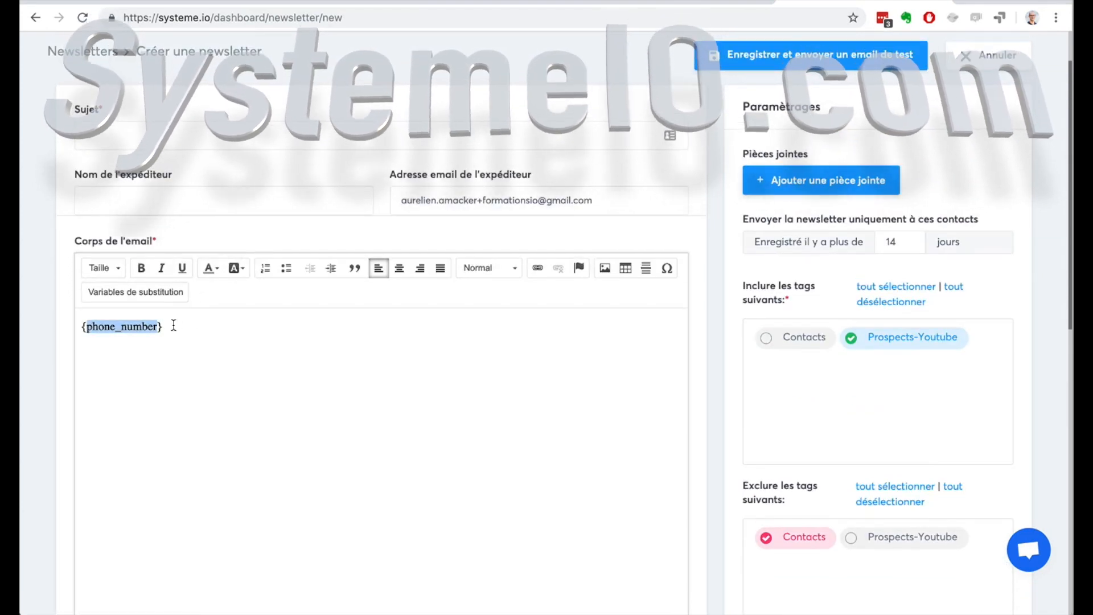
pyautogui.moveTo(164, 326); pyautogui.dragTo(81, 326)
pyautogui.scroll(1, 139, 320)
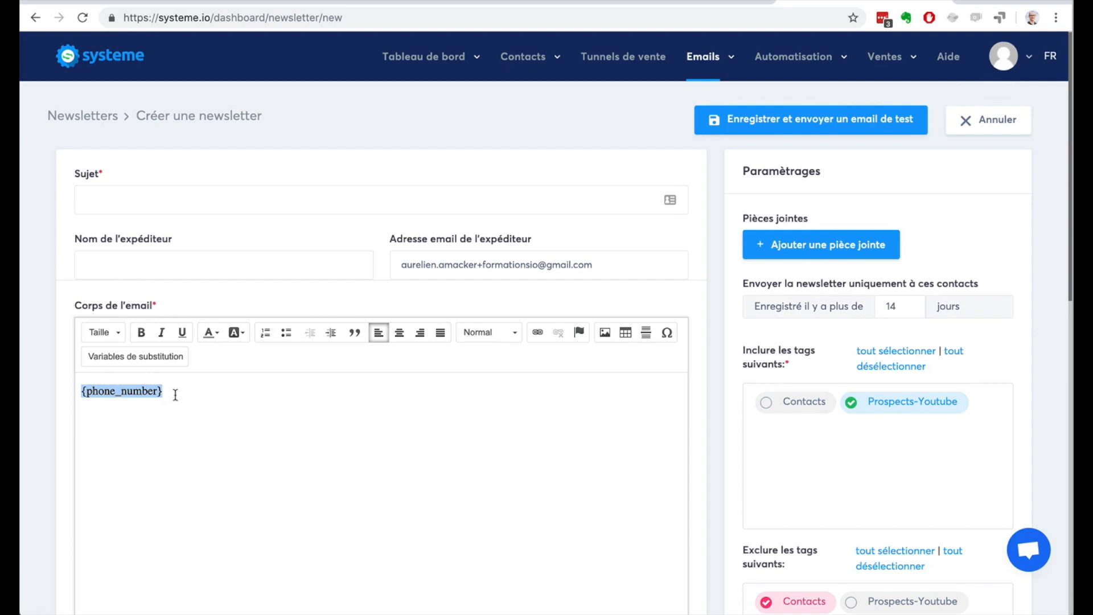
pyautogui.moveTo(173, 395); pyautogui.dragTo(77, 386)
pyautogui.click(277, 410)
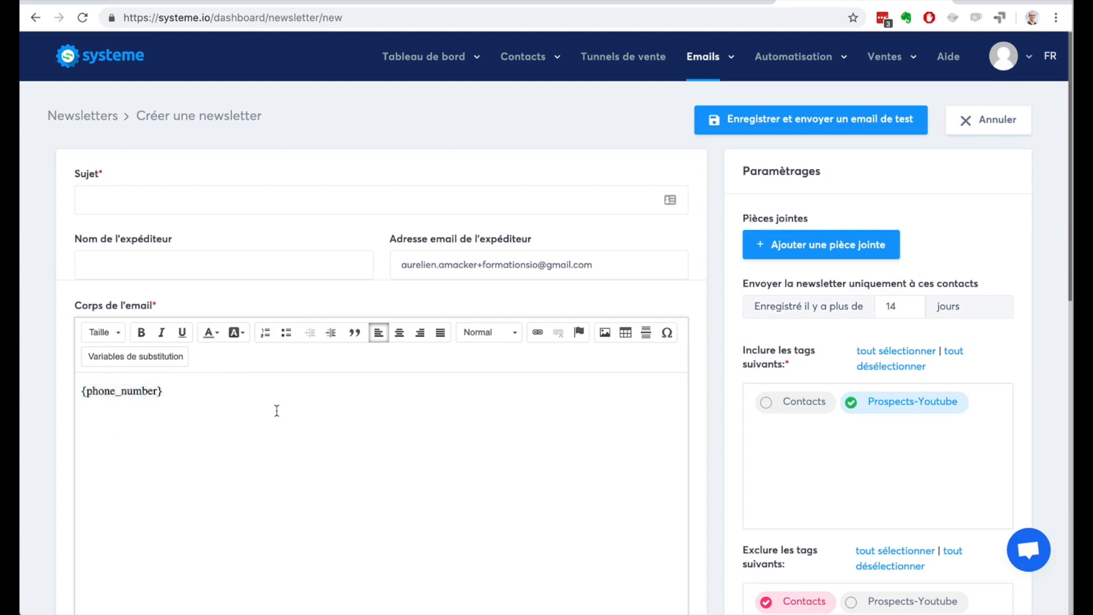
pyautogui.scroll(-5, 276, 410)
pyautogui.scroll(-3, 276, 411)
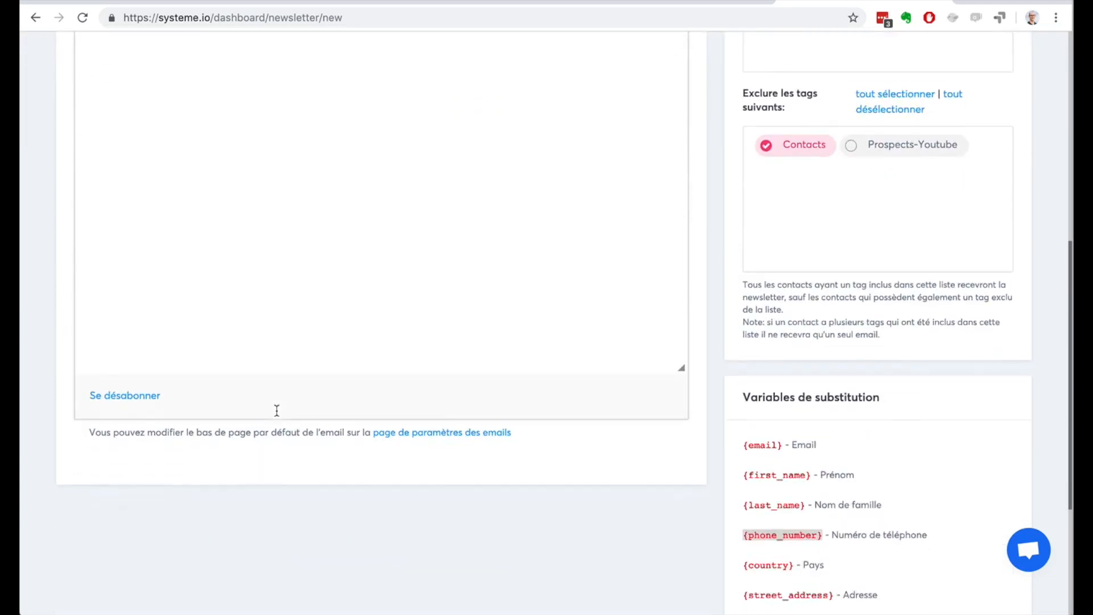
pyautogui.scroll(10, 276, 410)
# Step: Enter "titre" as the newsletter's subject and try to save it with a test email
pyautogui.click(820, 120)
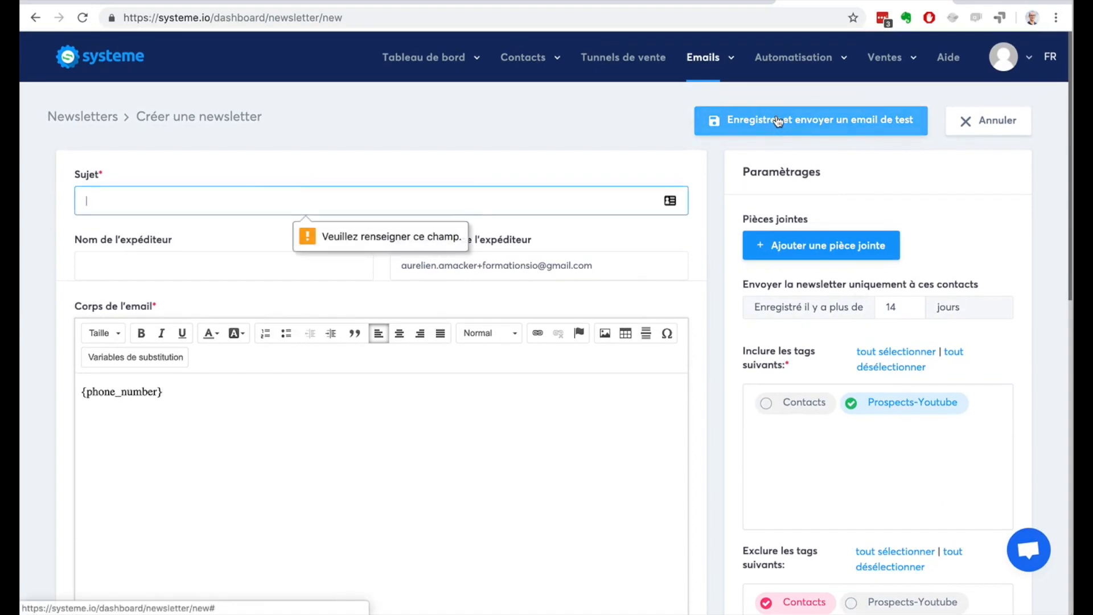
pyautogui.write('titre')
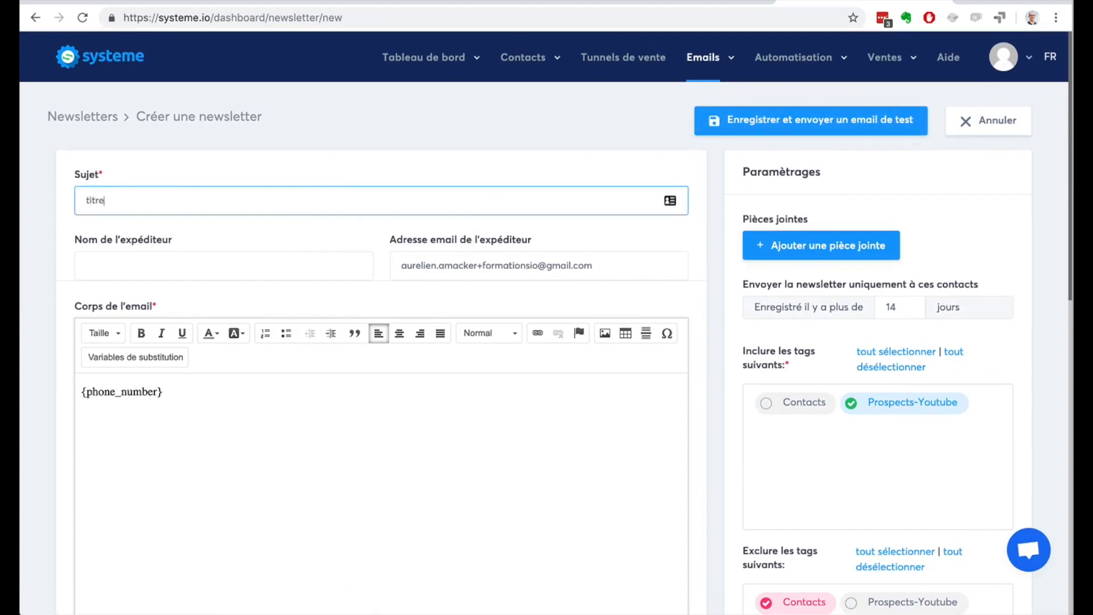
pyautogui.click(791, 123)
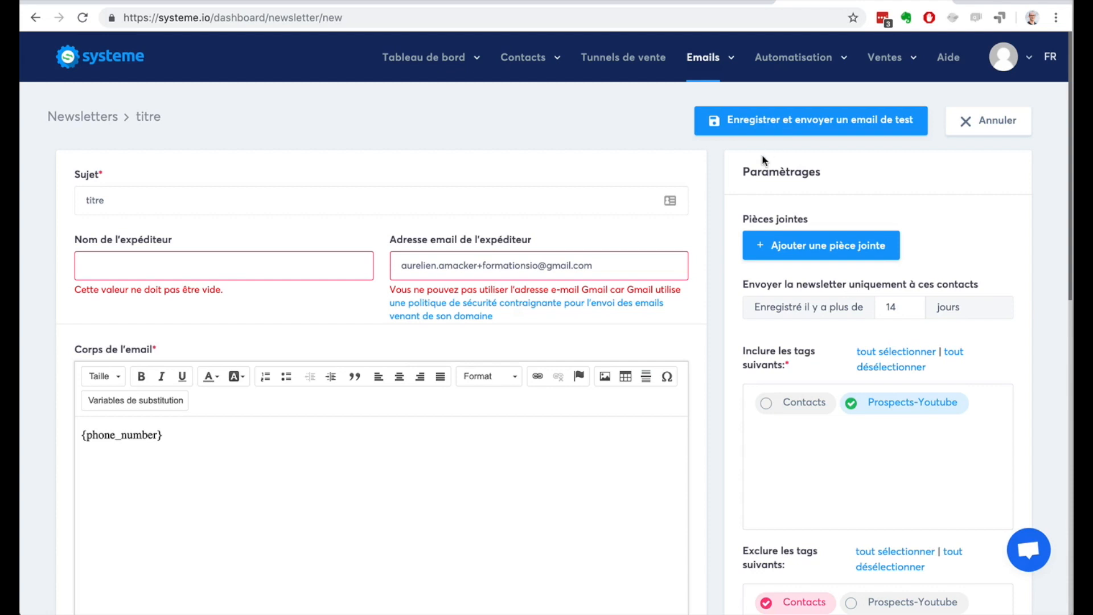
# Step: Start a new email campaign and name it "7 conseils pour ..."
pyautogui.moveTo(706, 64)
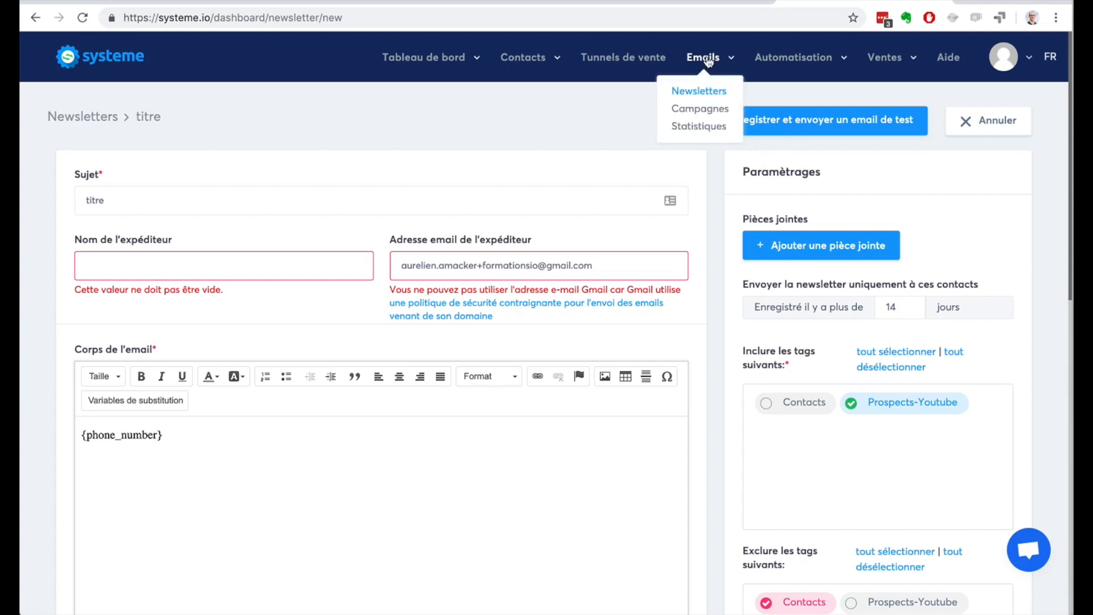
pyautogui.click(699, 112)
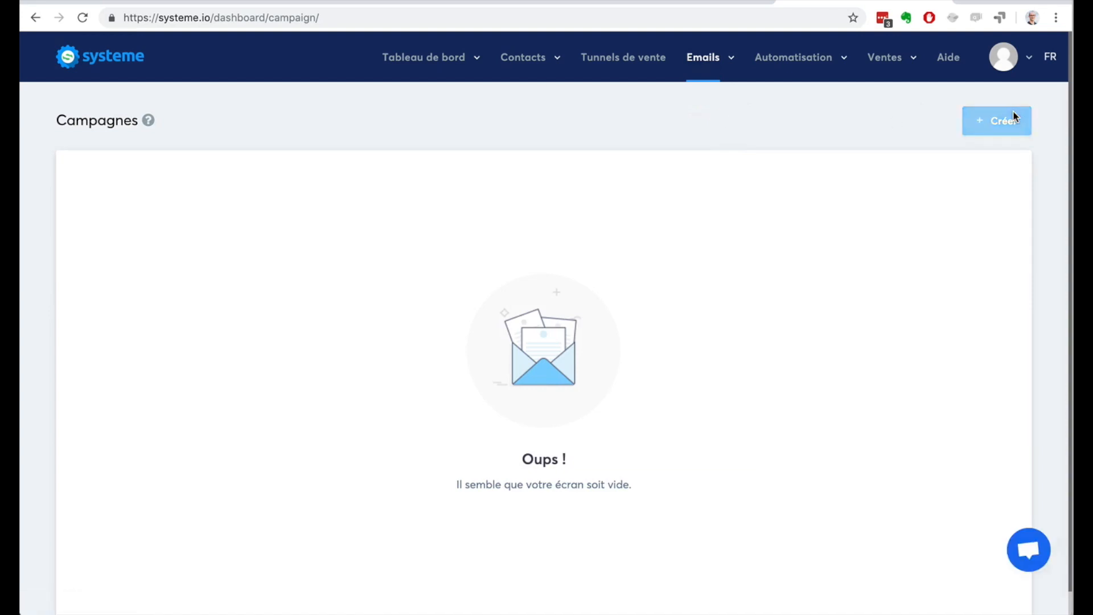
pyautogui.click(1014, 117)
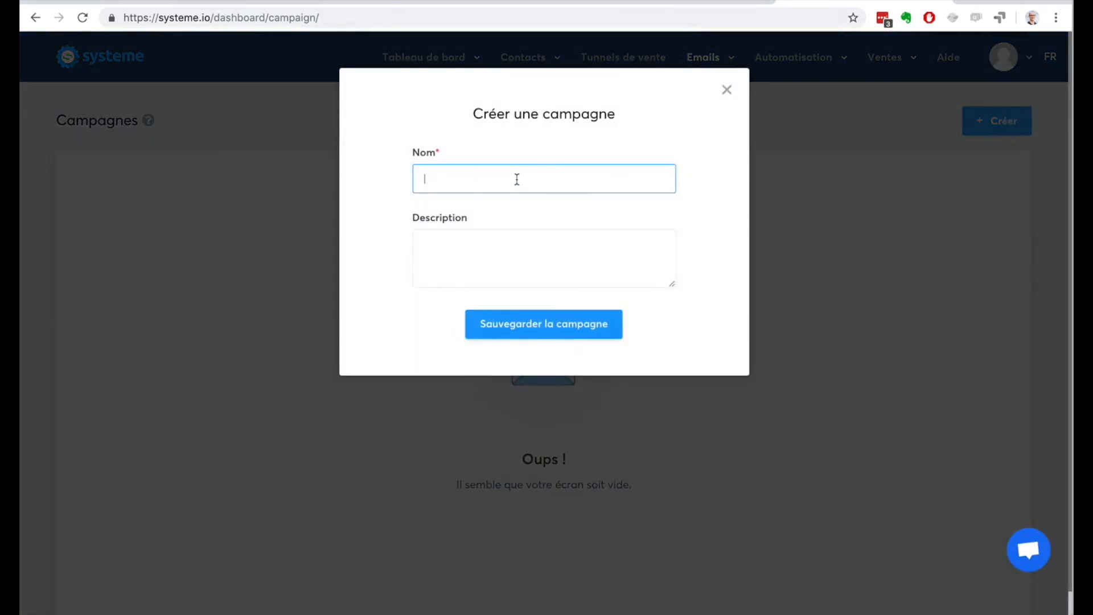
pyautogui.write('7 conseils pour ...')
# Step: Reuse the campaign's name as its description and save the campaign
pyautogui.moveTo(499, 178); pyautogui.dragTo(397, 176)
pyautogui.hotkey('ctrl', 'c')
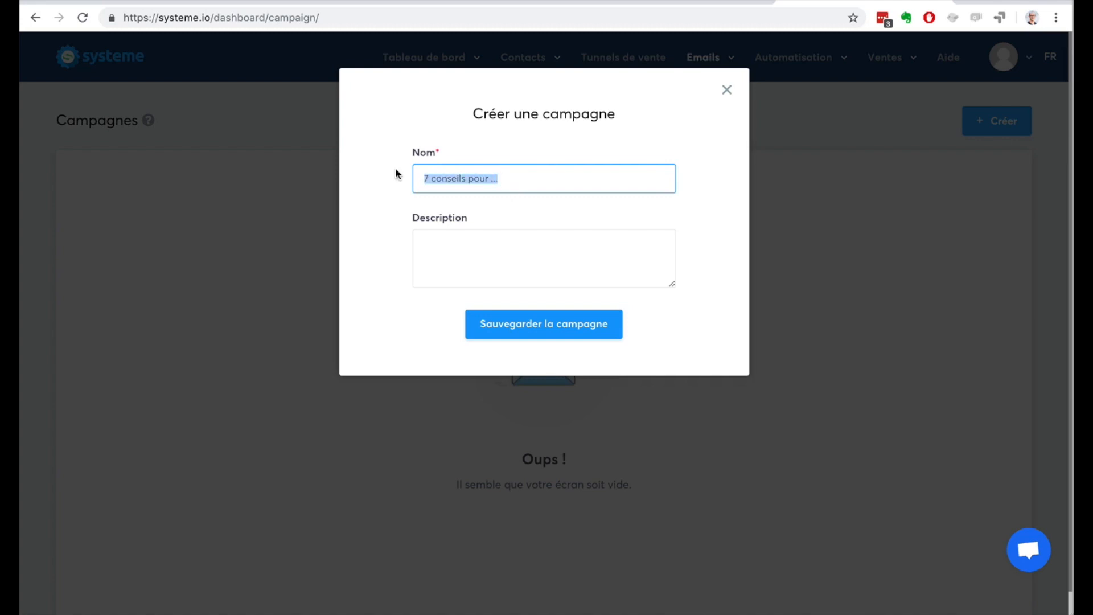
pyautogui.click(491, 239)
pyautogui.hotkey('ctrl', 'v')
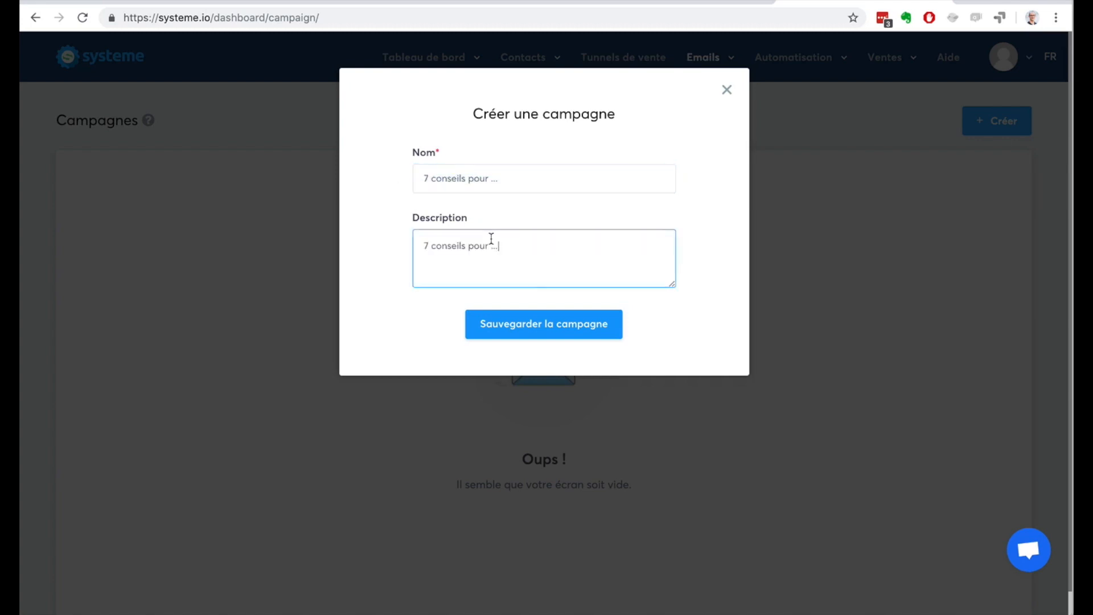
pyautogui.click(538, 328)
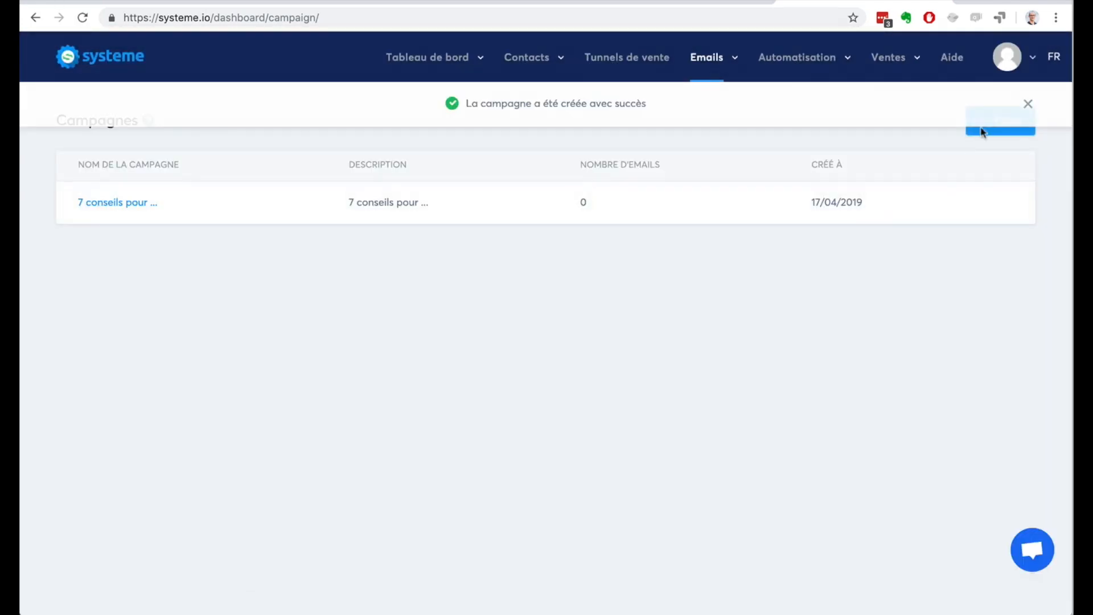
pyautogui.click(1027, 103)
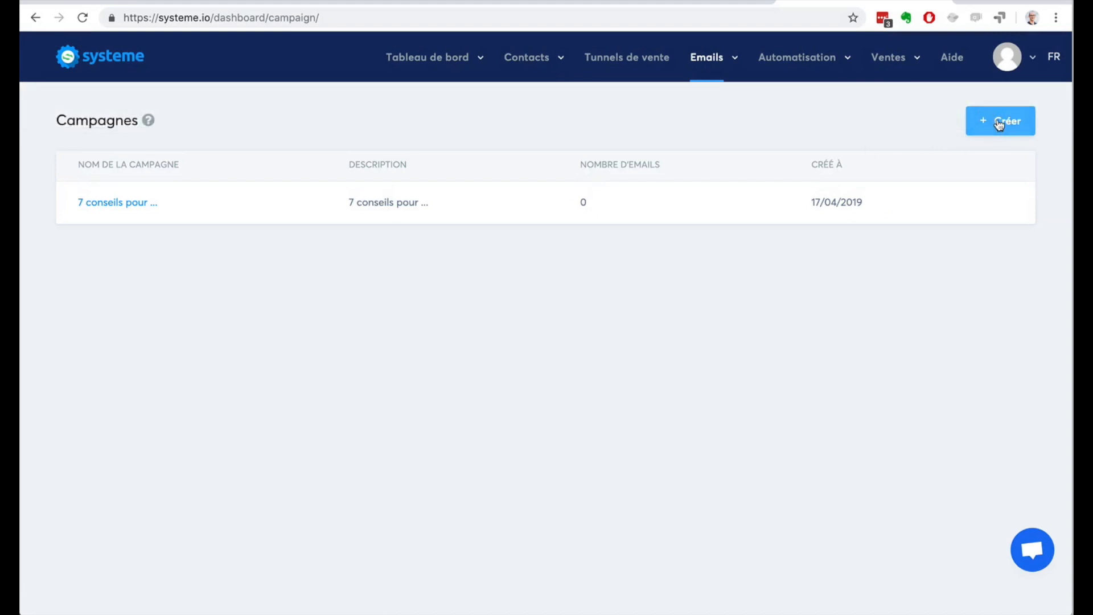
# Step: Open the "7 conseils pour ..." campaign and examine the subject, delay and placement fields for a new step, leaving without creating it
pyautogui.click(131, 205)
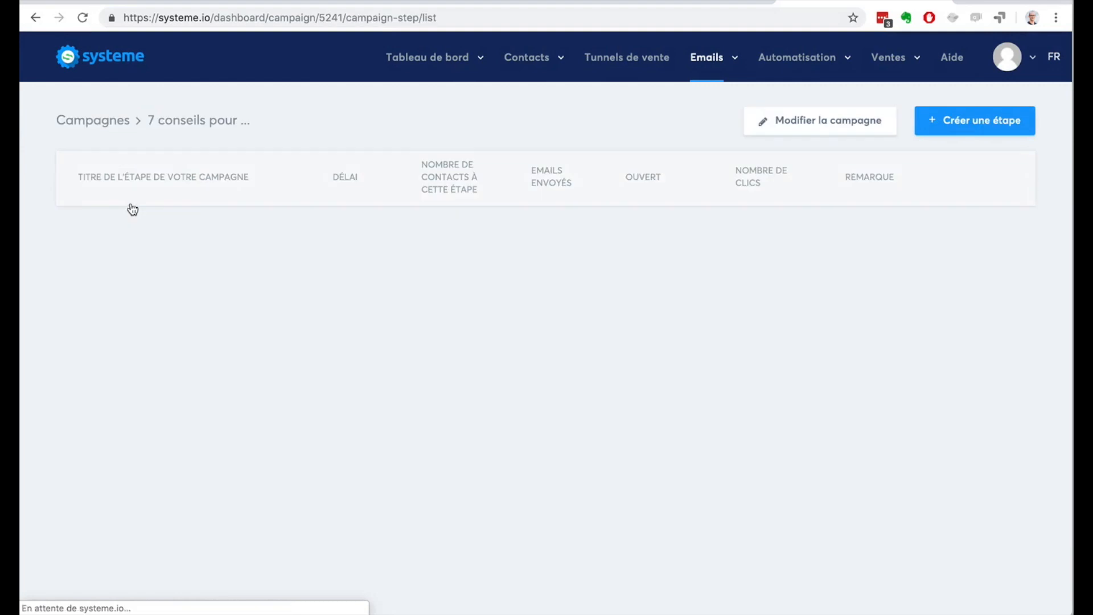
pyautogui.click(950, 126)
pyautogui.click(193, 201)
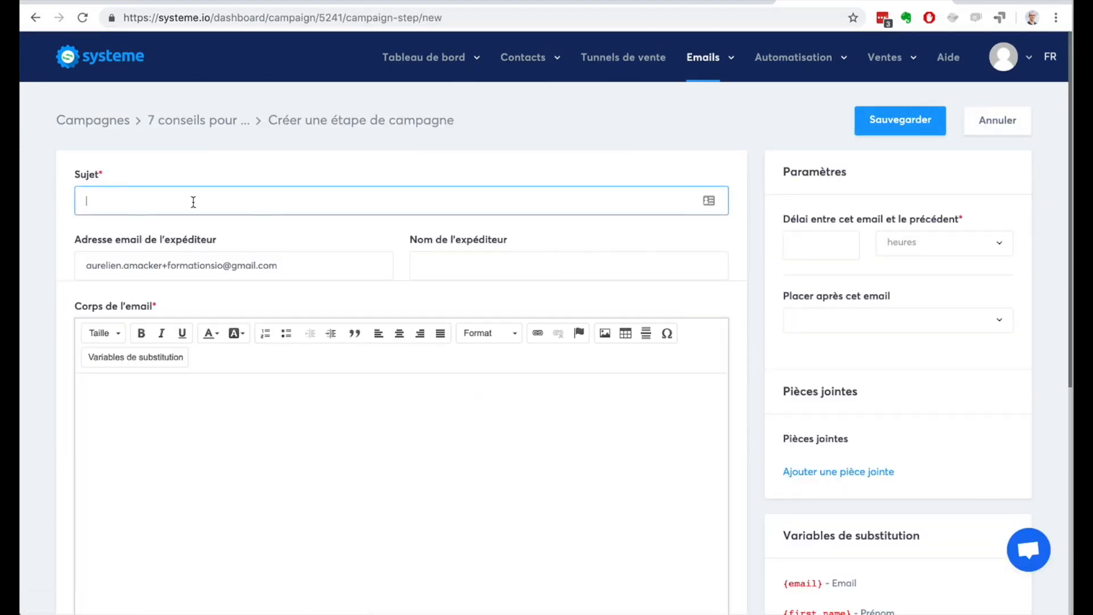
pyautogui.click(832, 241)
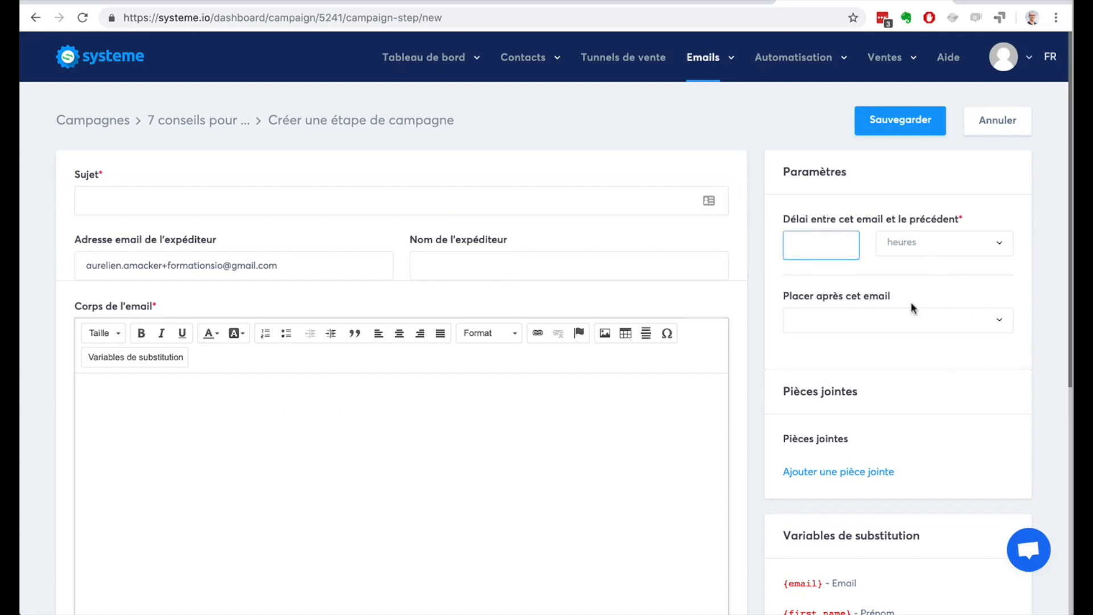
pyautogui.click(891, 319)
pyautogui.click(894, 320)
pyautogui.click(898, 121)
pyautogui.click(996, 121)
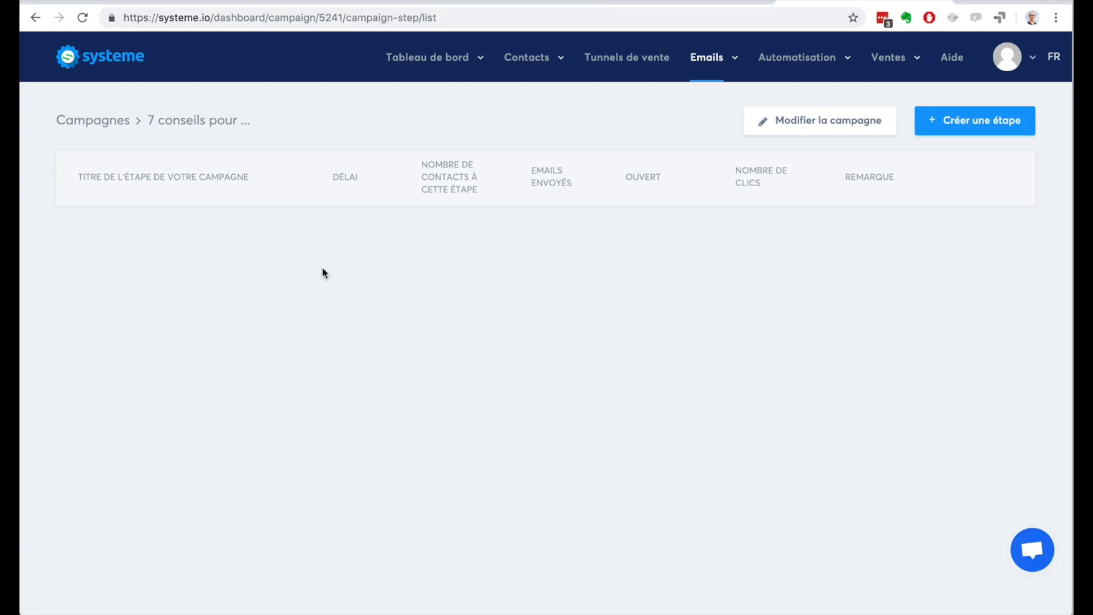
# Step: Open the automation rules and examine the trigger types available for filtering them
pyautogui.moveTo(716, 64)
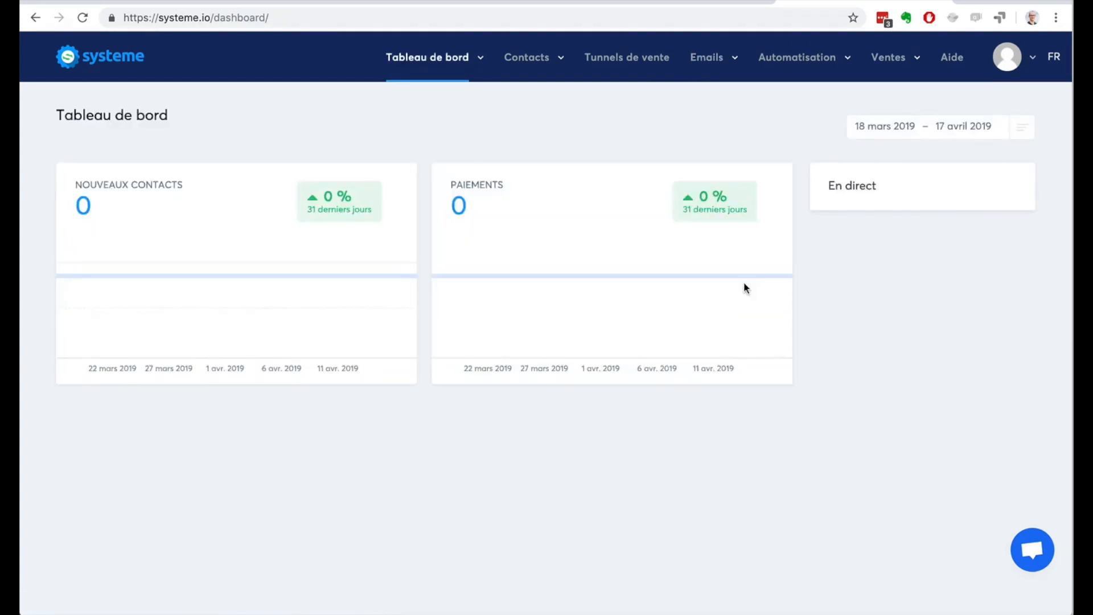
pyautogui.moveTo(802, 66)
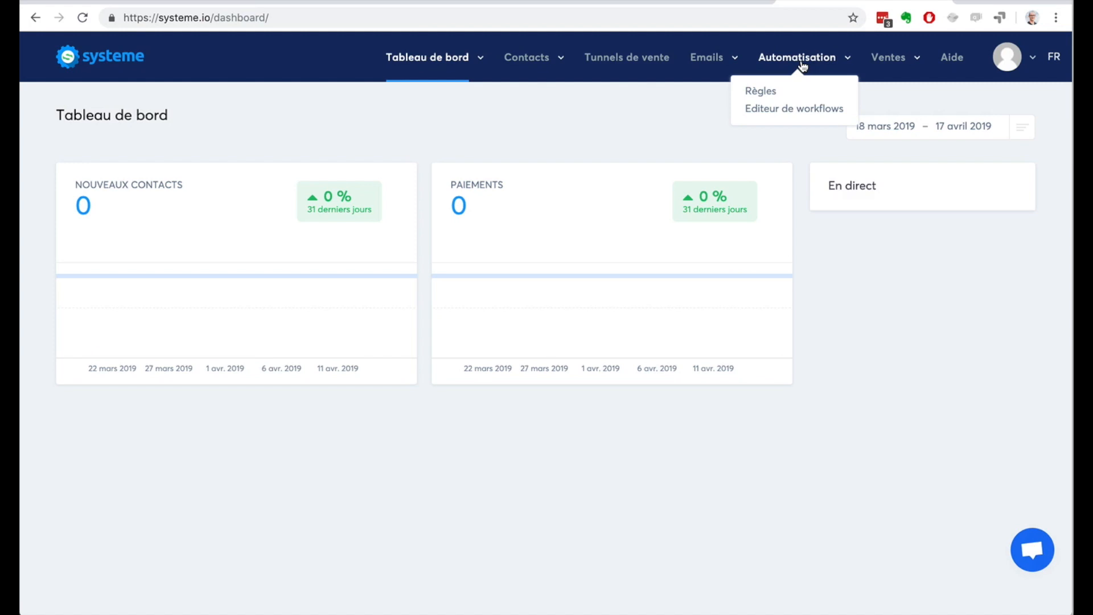
pyautogui.click(765, 93)
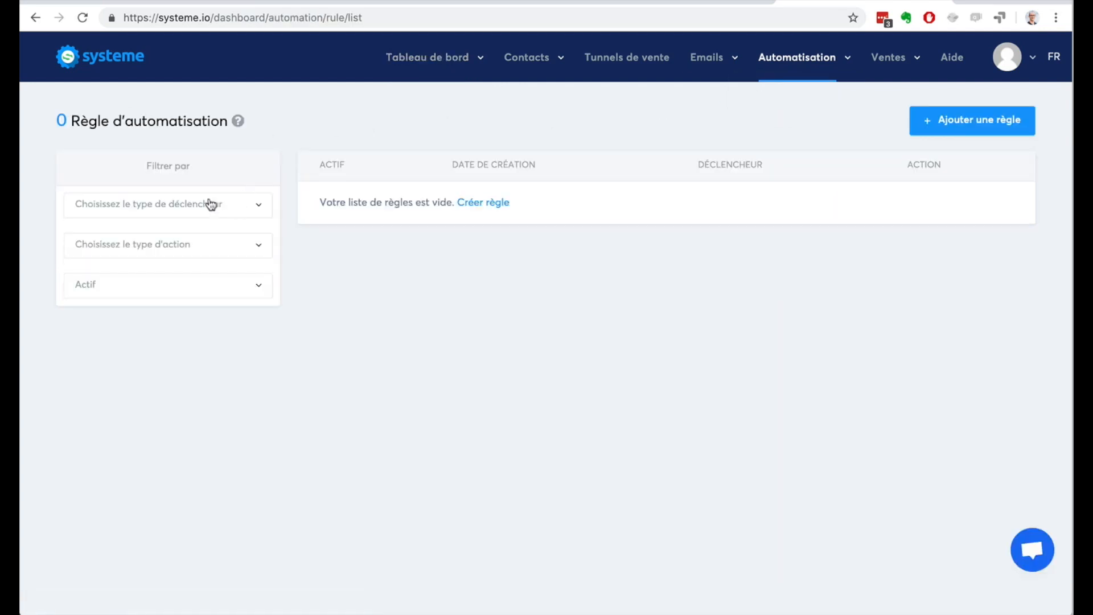
pyautogui.click(180, 205)
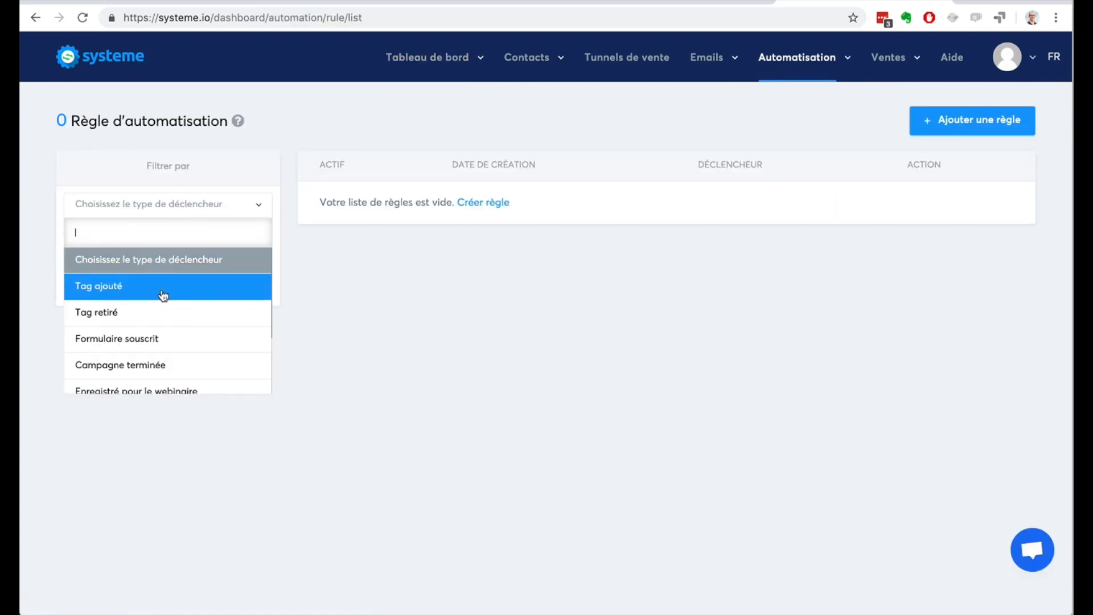
pyautogui.scroll(-2, 162, 339)
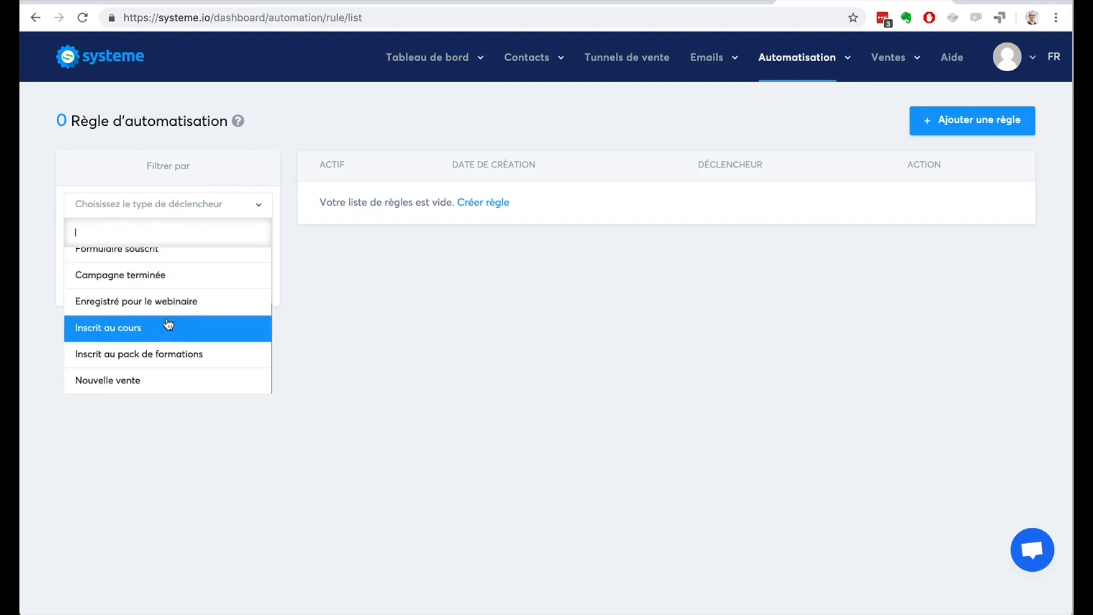
pyautogui.click(307, 322)
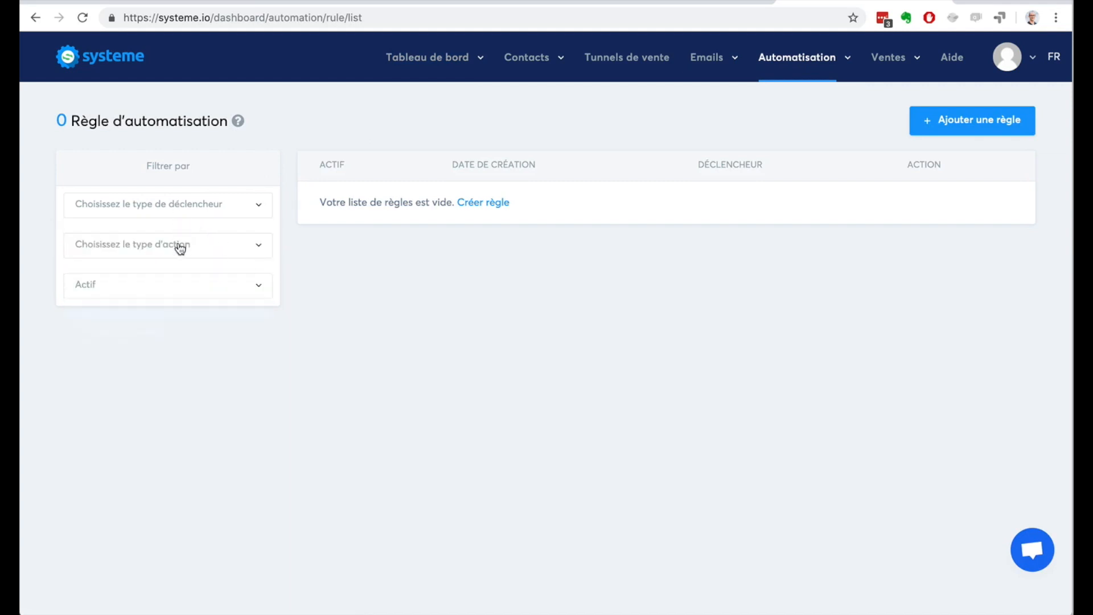
# Step: Start a new automation rule triggered by "Formulaire souscrit" for the funnel step "Génération d'audience: Formulaire de blog"
pyautogui.click(942, 123)
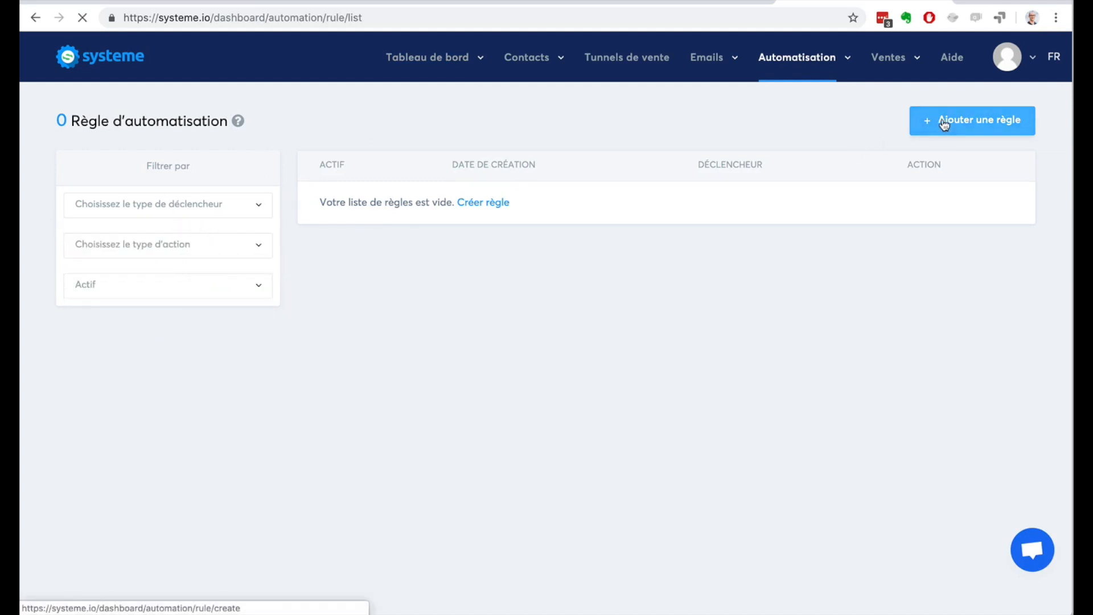
pyautogui.click(489, 169)
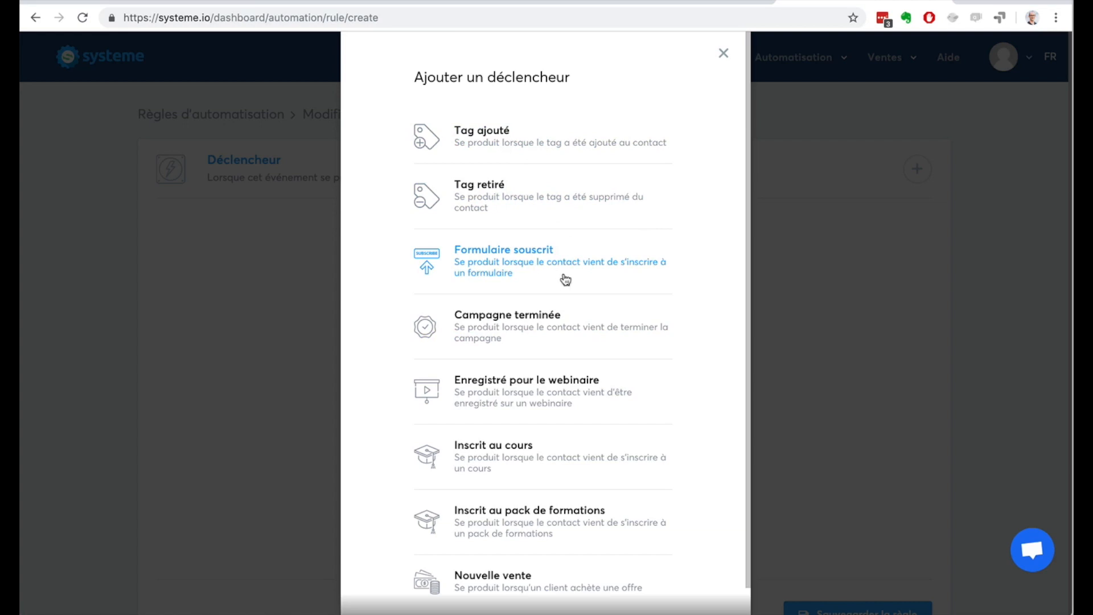
pyautogui.scroll(-1, 418, 345)
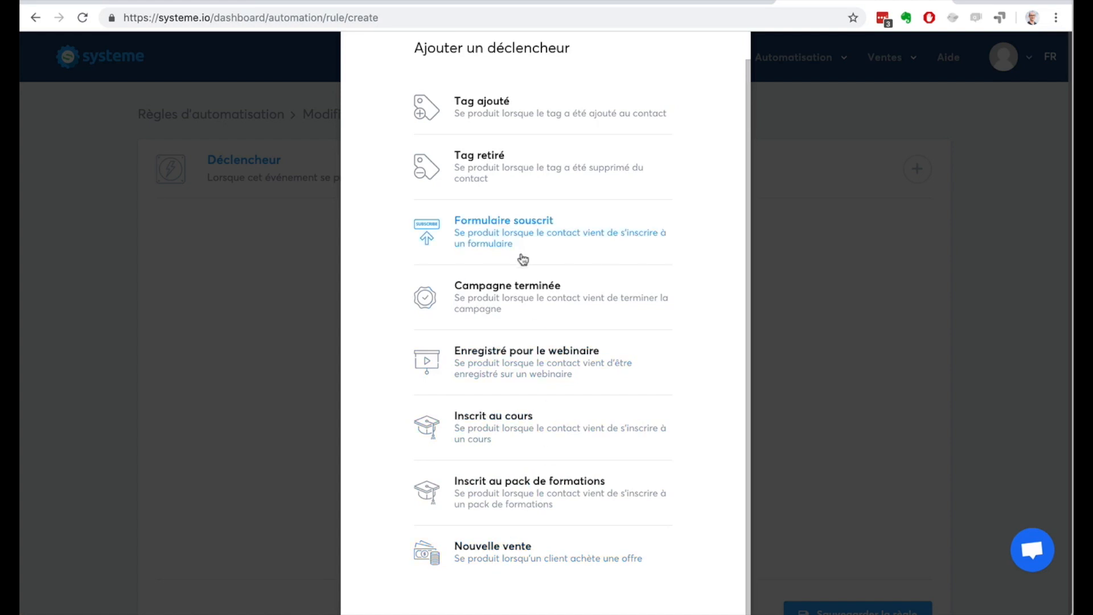
pyautogui.click(510, 234)
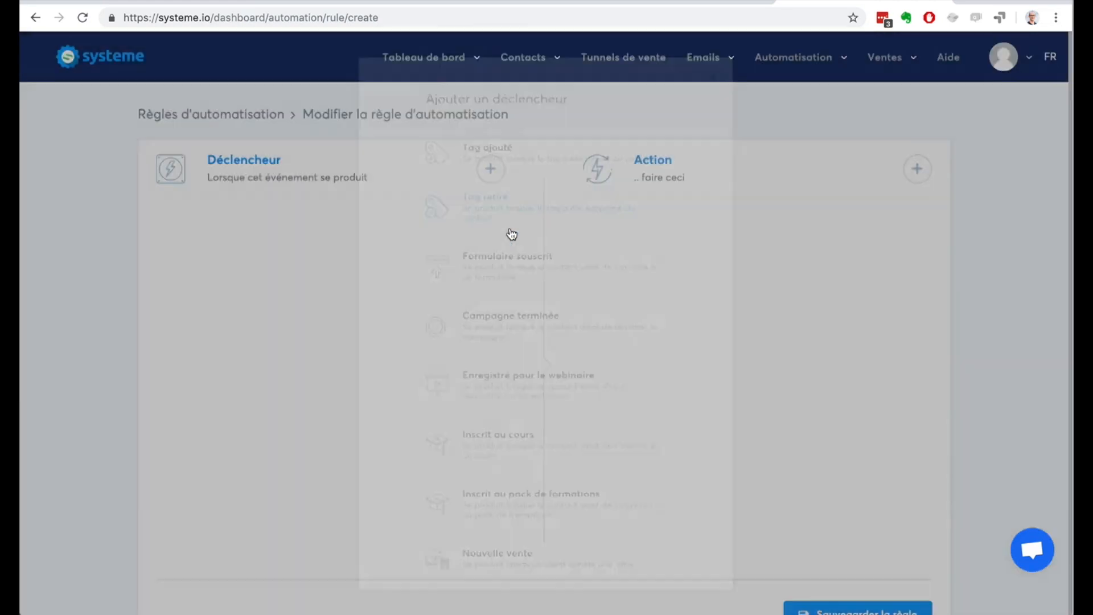
pyautogui.click(392, 298)
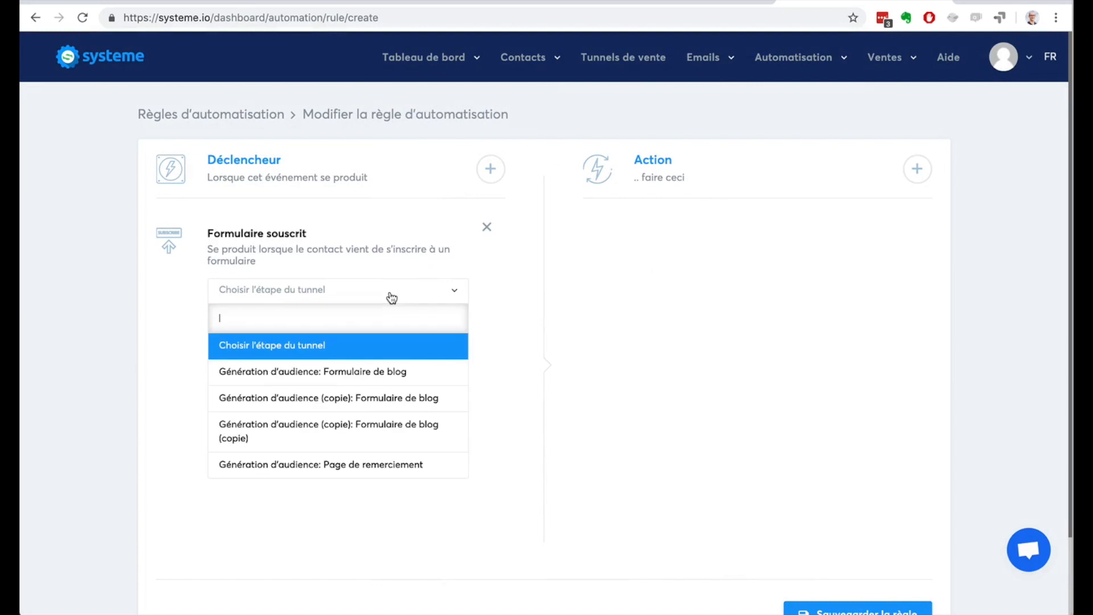
pyautogui.click(383, 371)
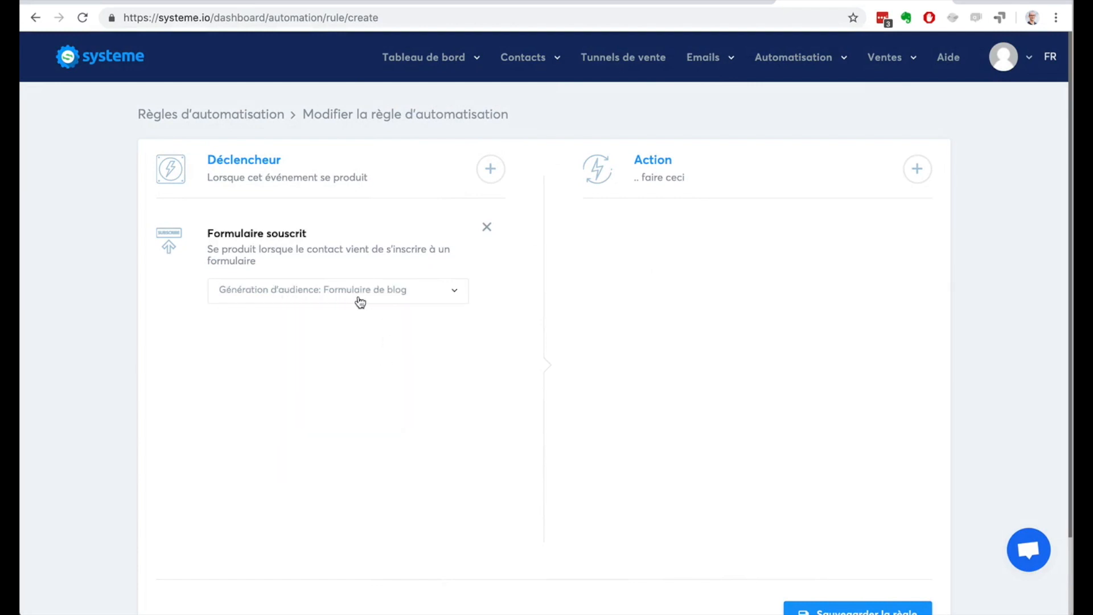
# Step: Add an "Ajouter un tag" action to the rule that assigns the tag "Contacts"
pyautogui.click(916, 170)
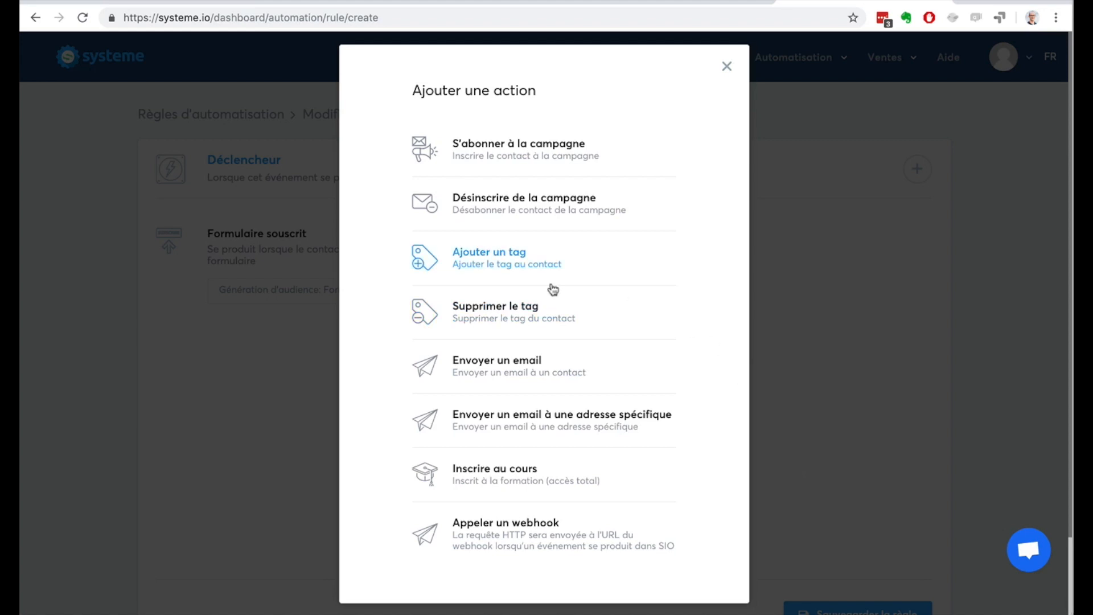
pyautogui.click(505, 254)
pyautogui.click(728, 296)
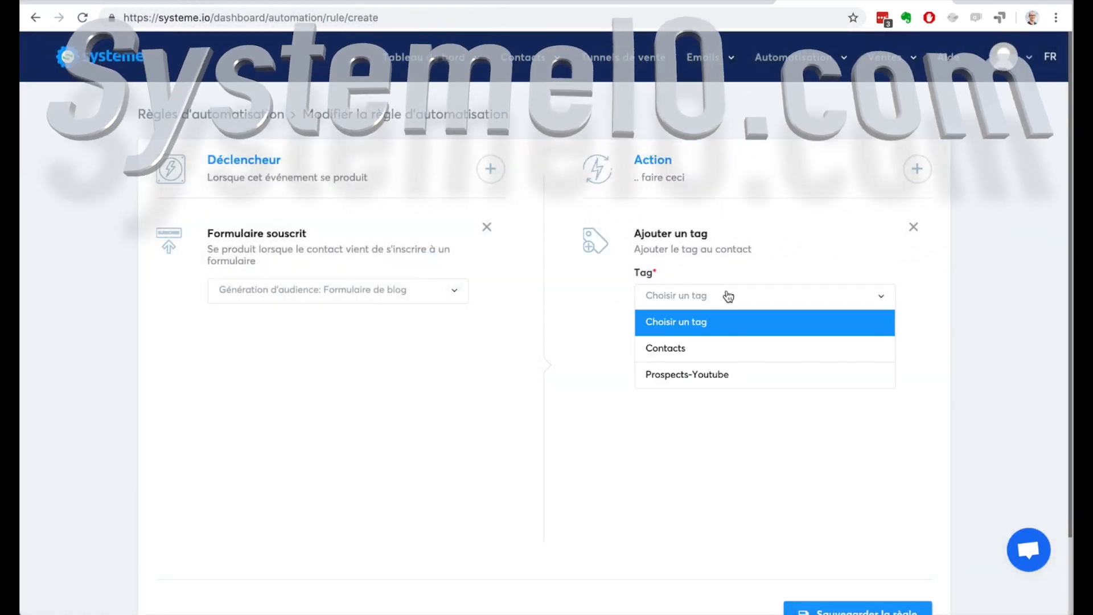
pyautogui.click(719, 299)
pyautogui.click(718, 299)
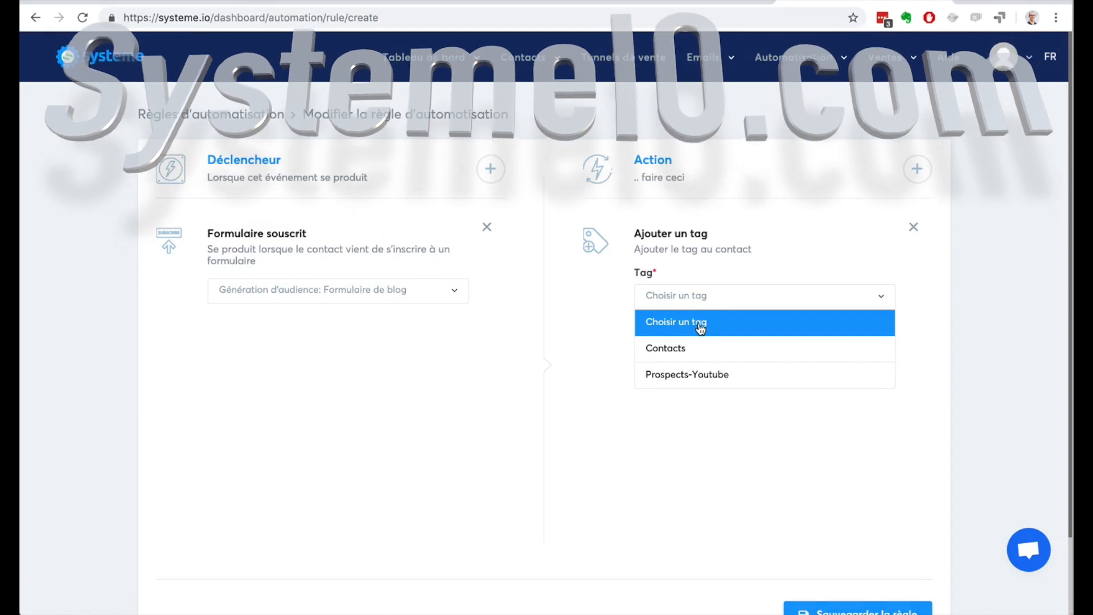
pyautogui.click(703, 349)
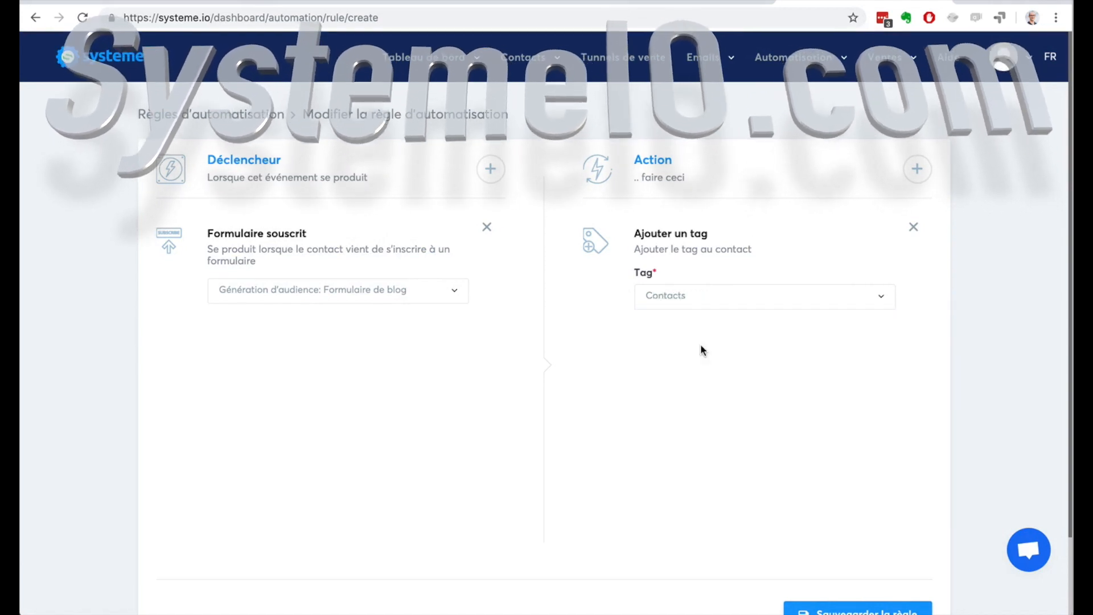
# Step: Add an "S'abonner à la campagne" action to the rule for the campaign "7 conseils pour ..."
pyautogui.click(916, 170)
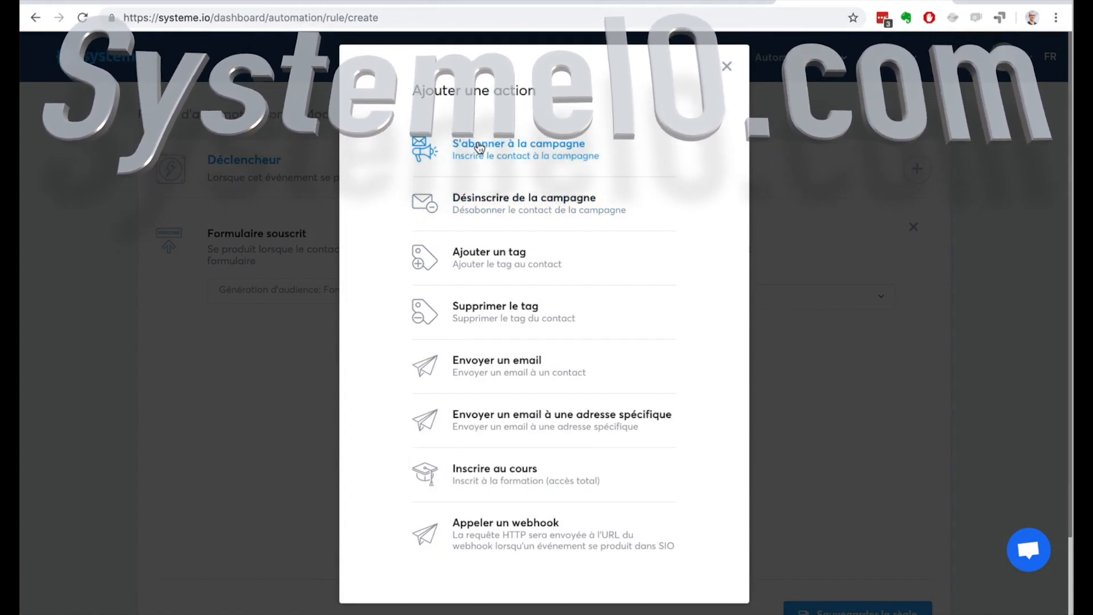
pyautogui.click(480, 148)
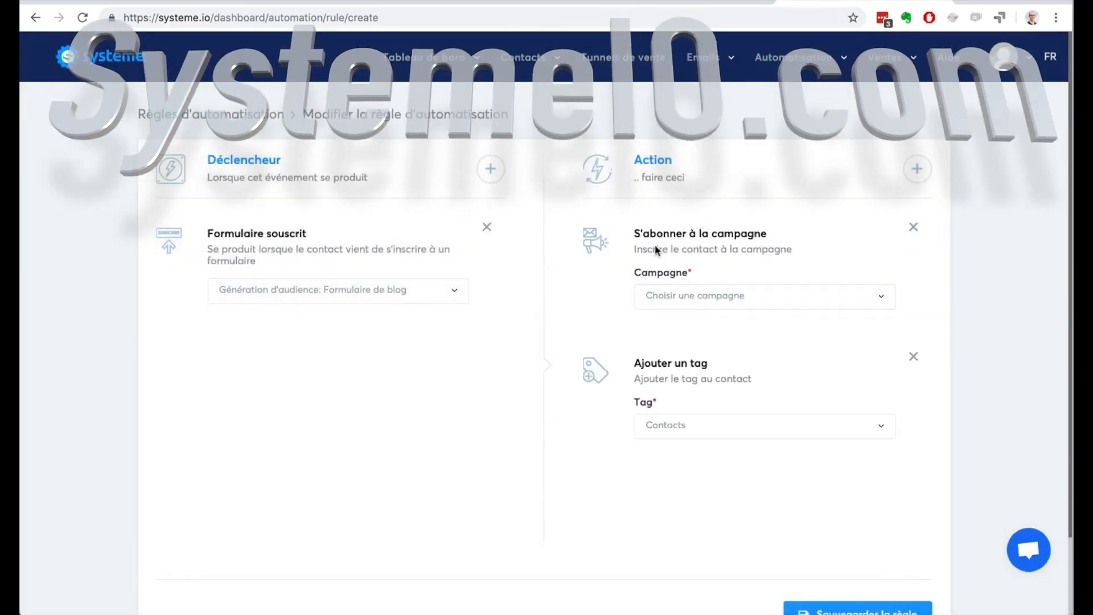
pyautogui.click(710, 427)
pyautogui.click(712, 427)
pyautogui.click(707, 296)
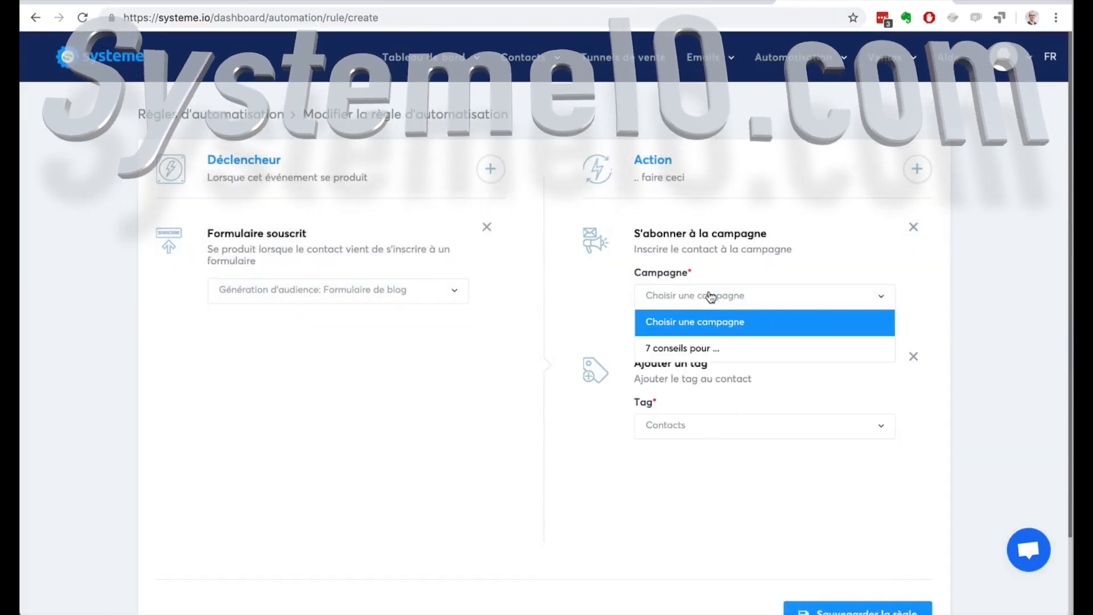
pyautogui.click(710, 350)
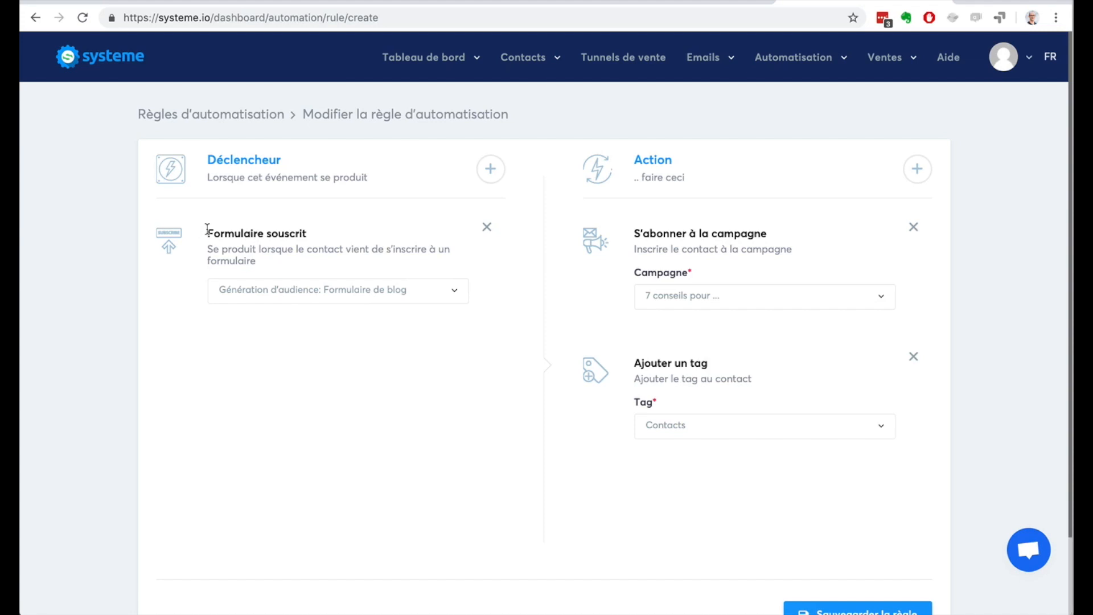
# Step: Review the form trigger and both actions, and save the automation rule
pyautogui.moveTo(208, 230); pyautogui.dragTo(316, 230)
pyautogui.moveTo(226, 234); pyautogui.dragTo(272, 238)
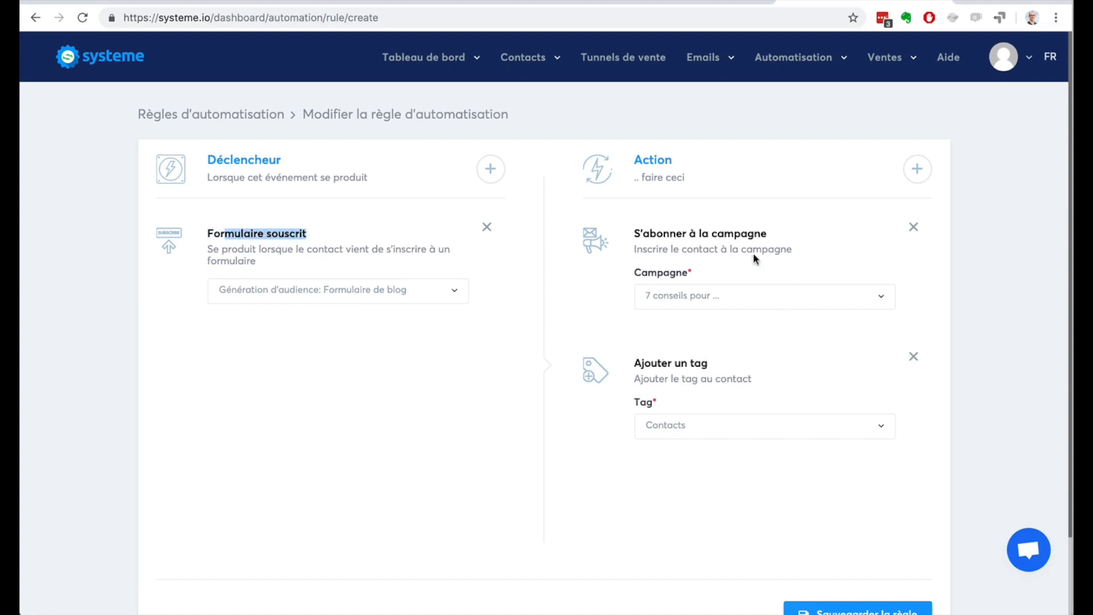
pyautogui.moveTo(635, 234); pyautogui.dragTo(748, 234)
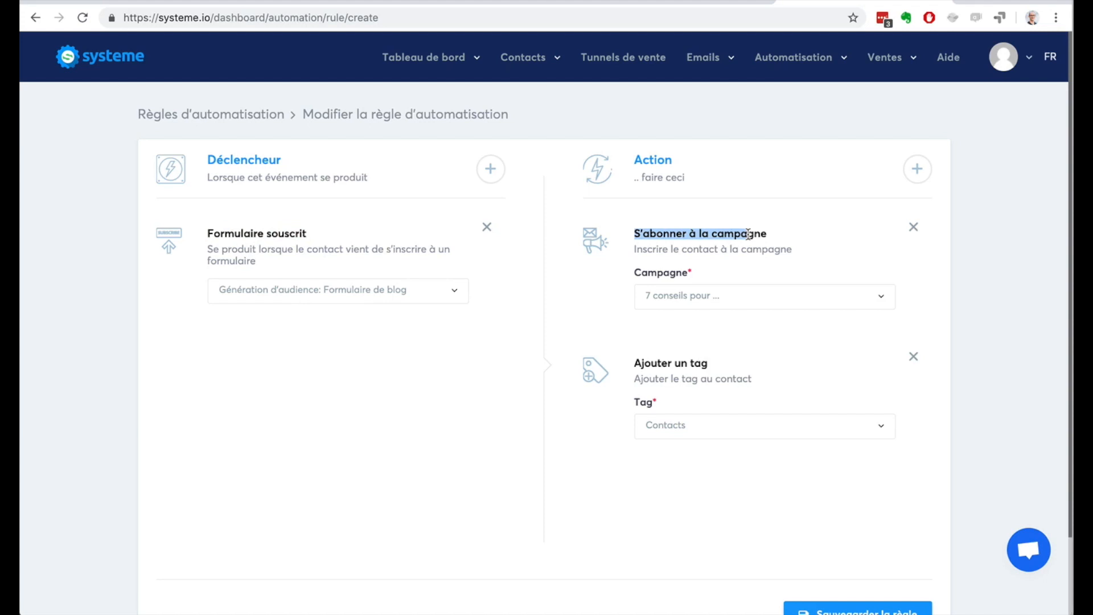
pyautogui.moveTo(635, 363); pyautogui.dragTo(660, 364)
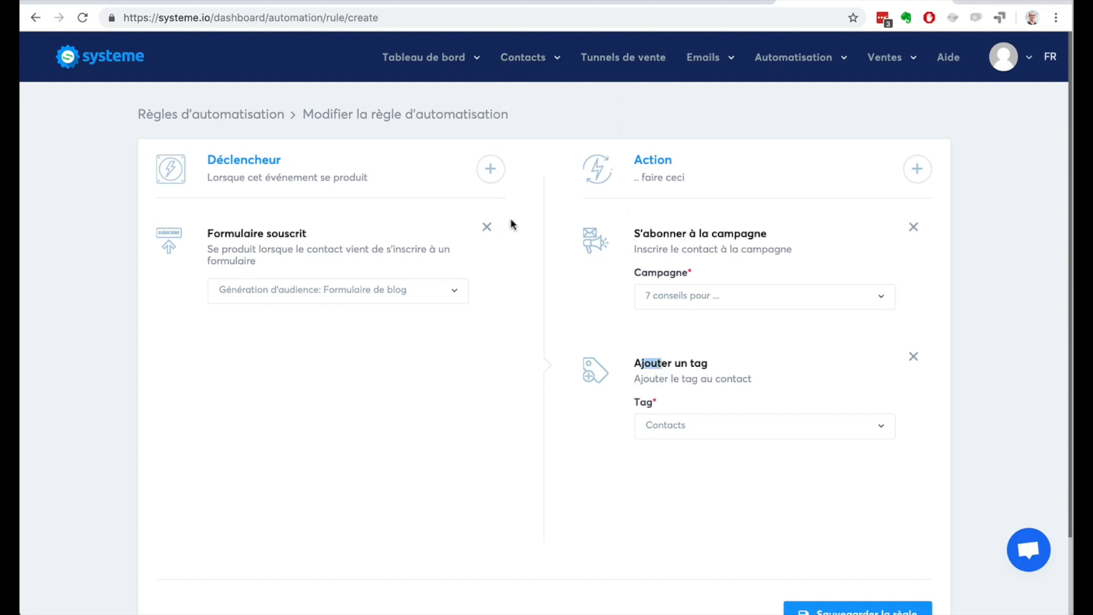
pyautogui.scroll(-3, 898, 450)
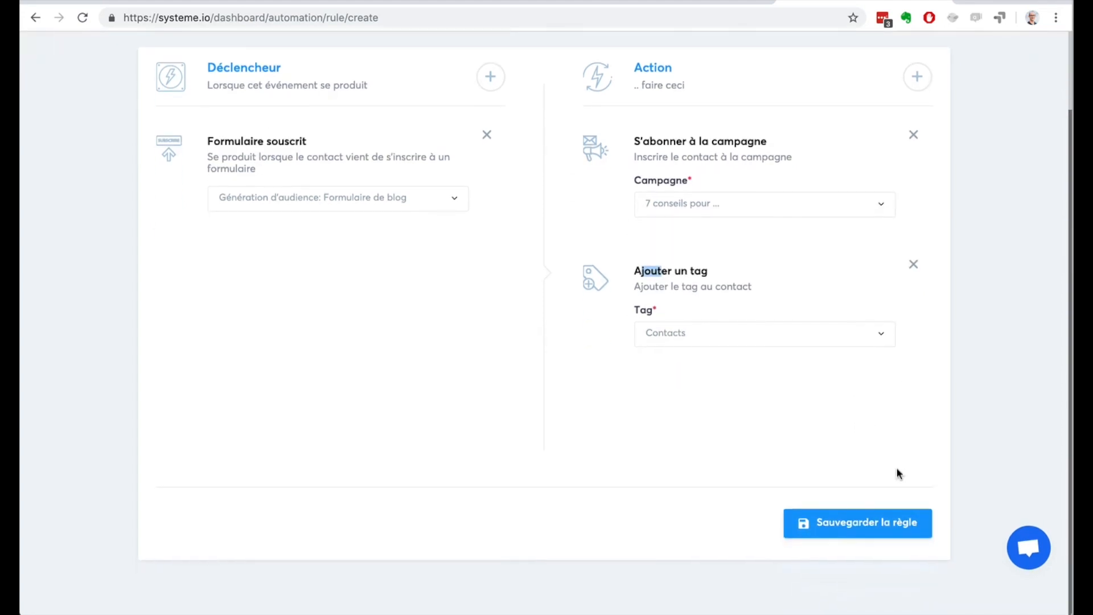
pyautogui.click(835, 526)
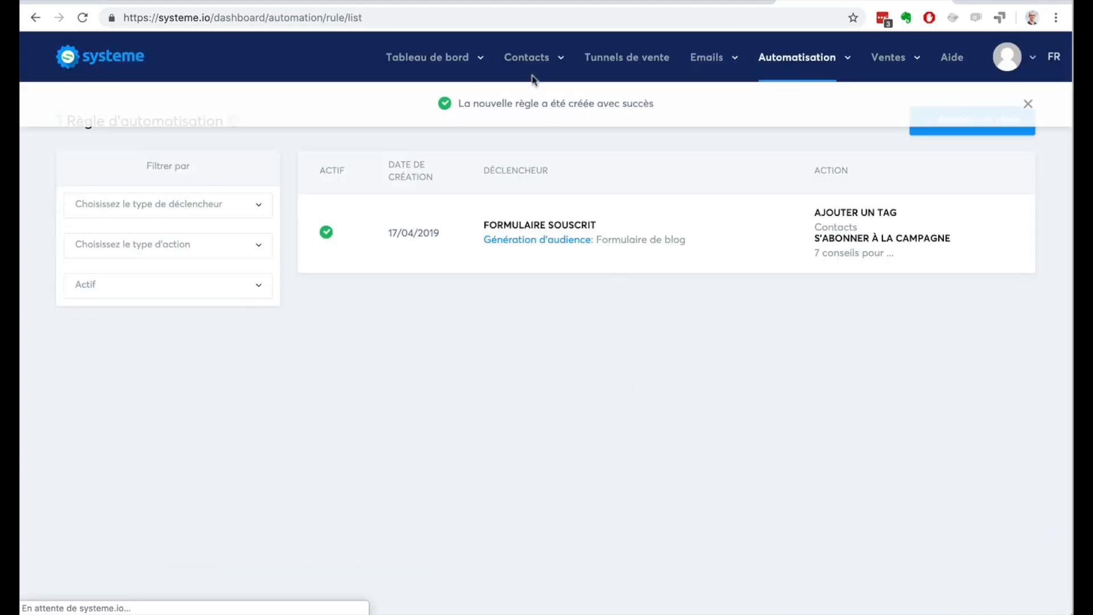
# Step: Open the contact list and filter it by the tag condition "Aucun tag"
pyautogui.moveTo(527, 60)
pyautogui.click(511, 92)
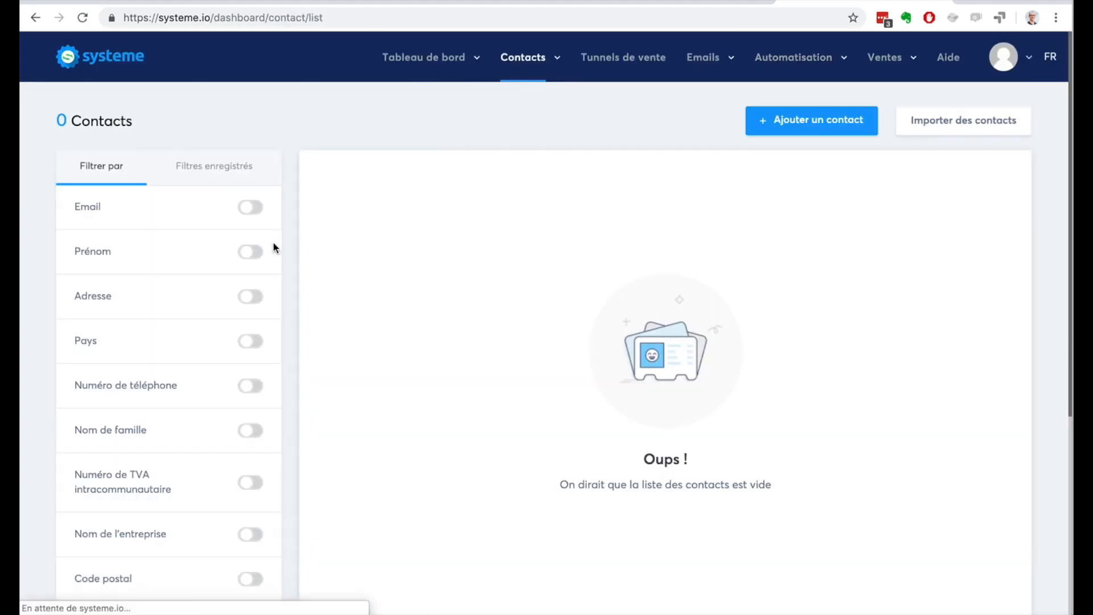
pyautogui.scroll(-4, 196, 323)
pyautogui.scroll(-2, 196, 322)
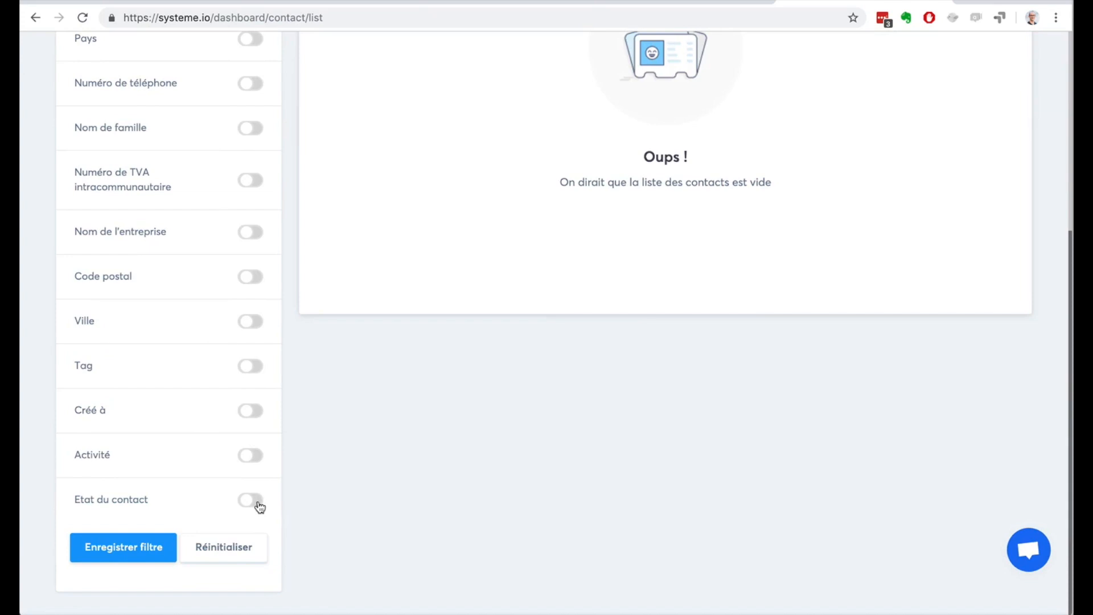
pyautogui.click(254, 368)
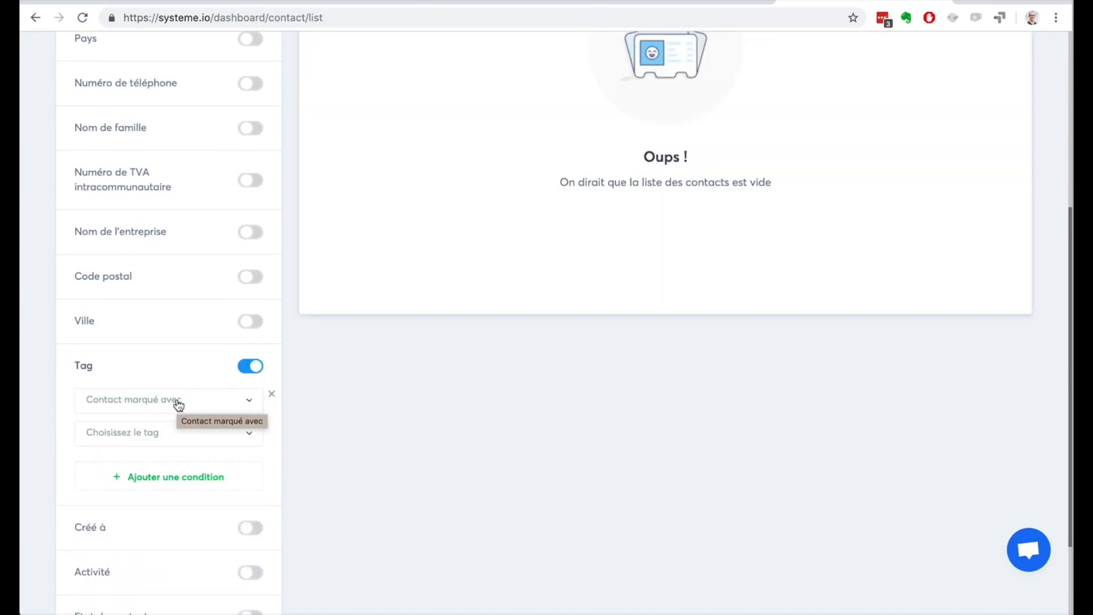
pyautogui.click(178, 404)
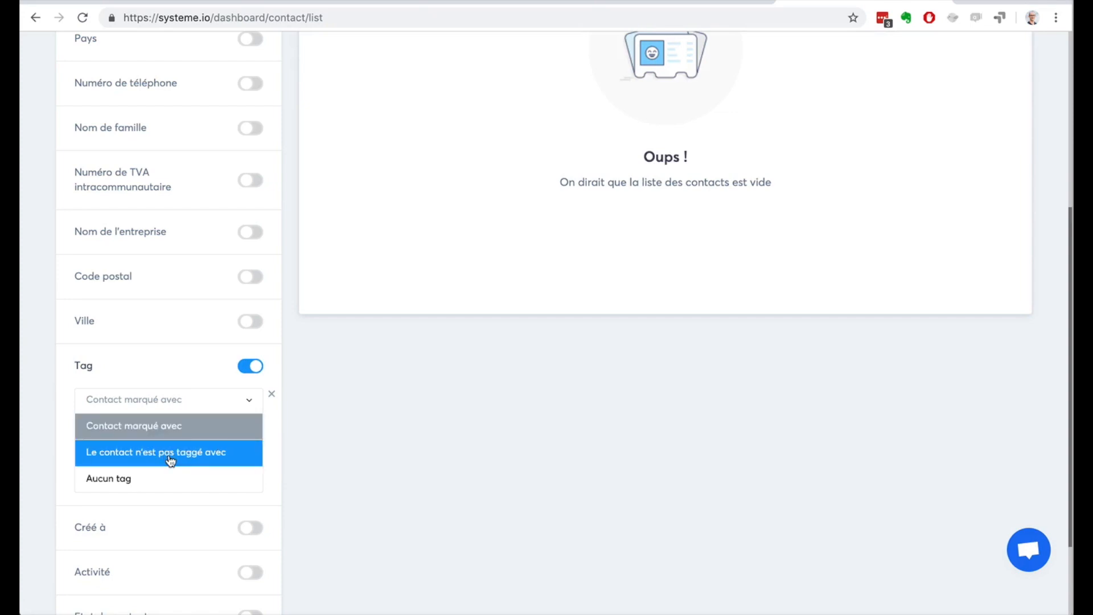
pyautogui.click(163, 477)
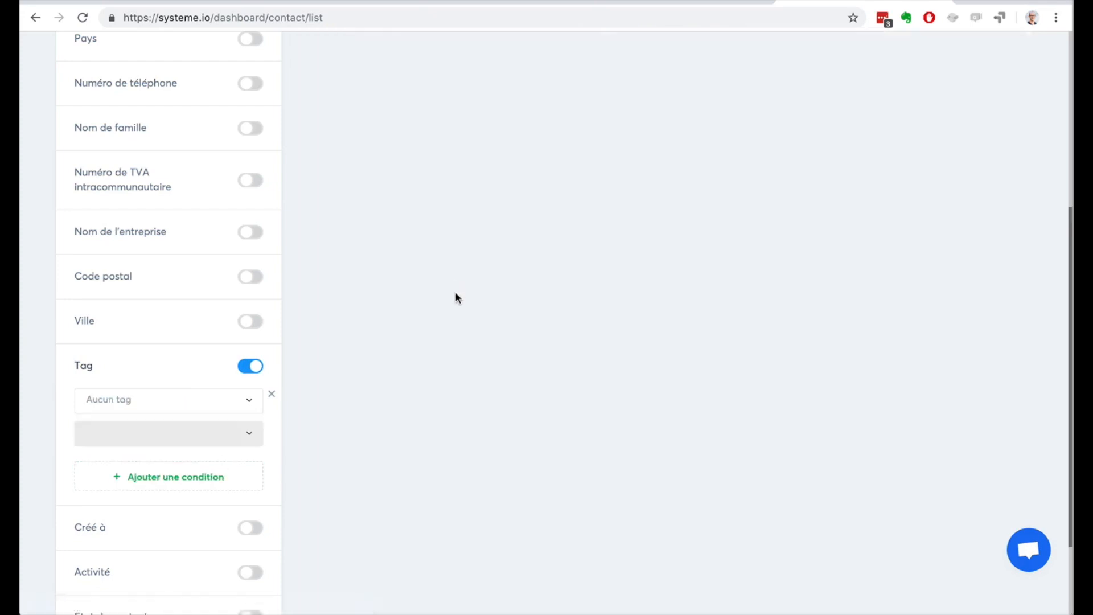
pyautogui.scroll(5, 455, 297)
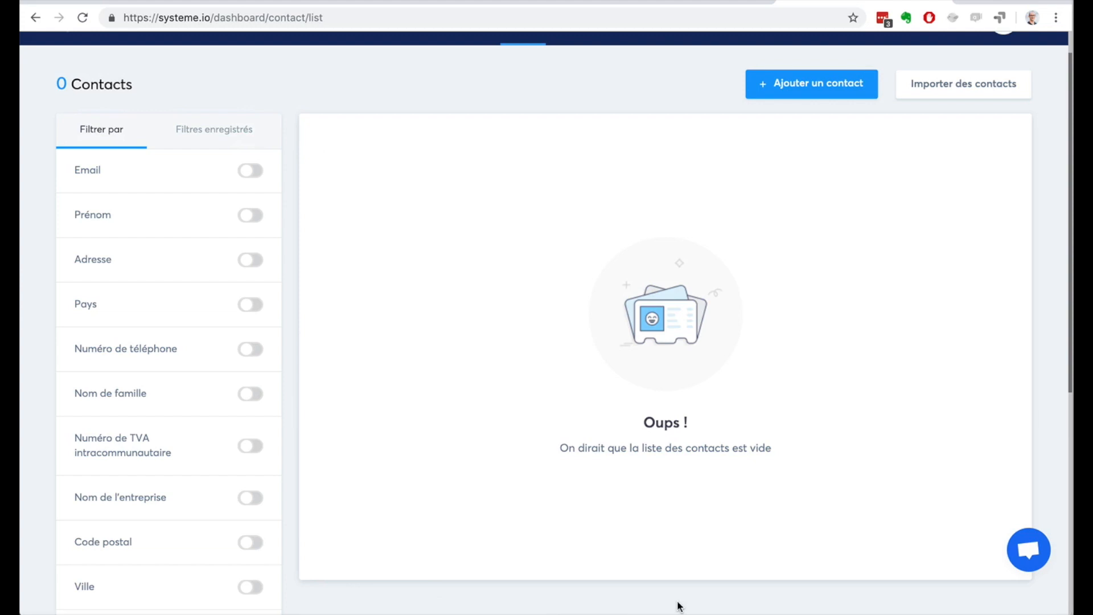
pyautogui.scroll(2, 665, 463)
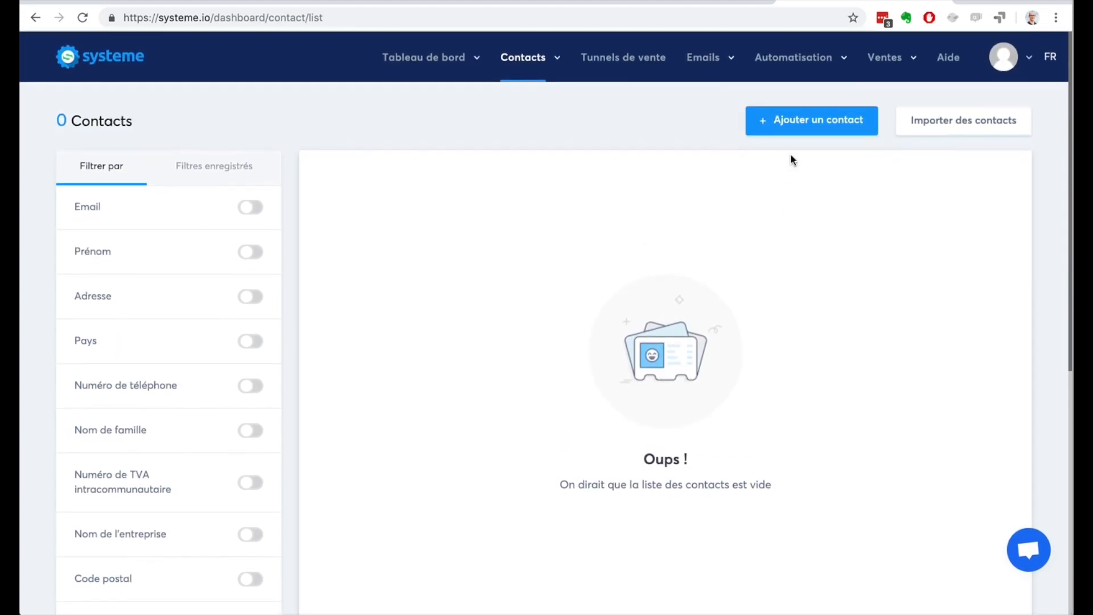
# Step: Go from the automation rules to the workflow editor and create a new workflow named "Workflow"
pyautogui.moveTo(833, 60)
pyautogui.click(759, 91)
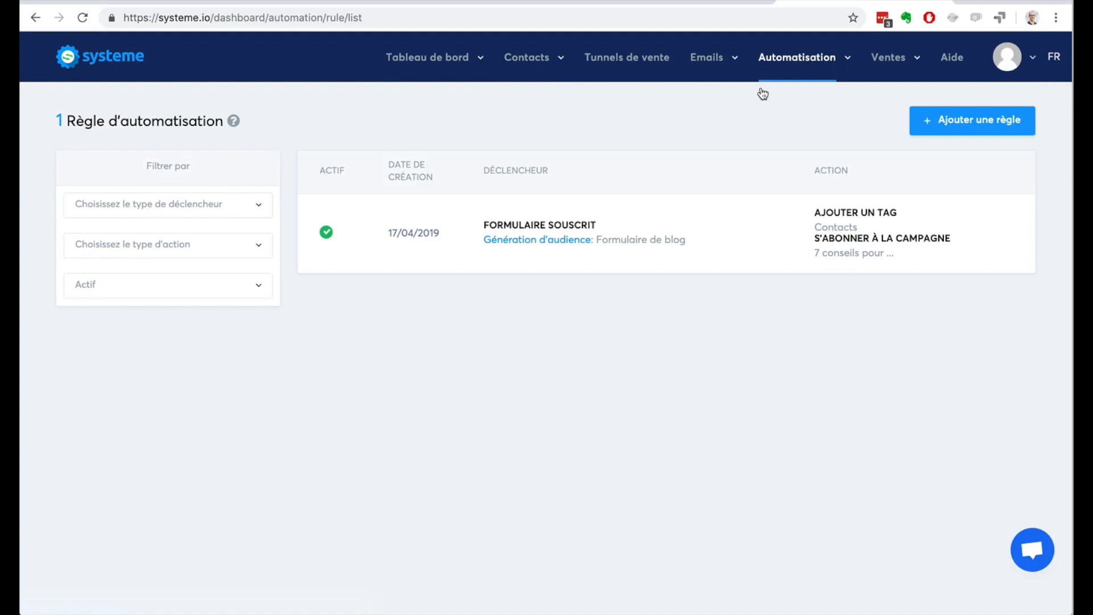
pyautogui.moveTo(764, 75)
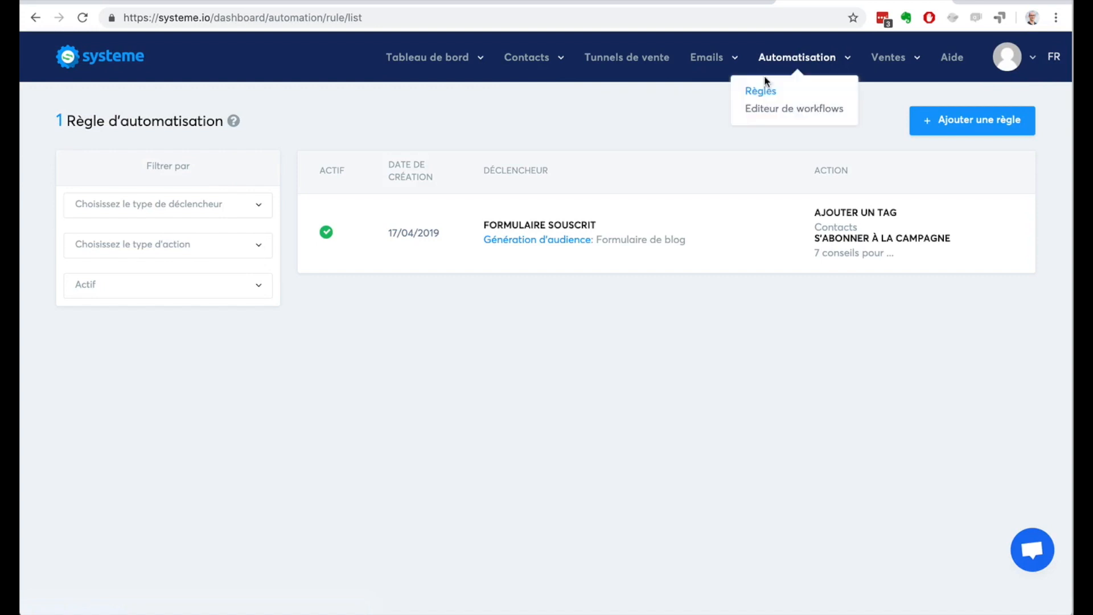
pyautogui.click(769, 110)
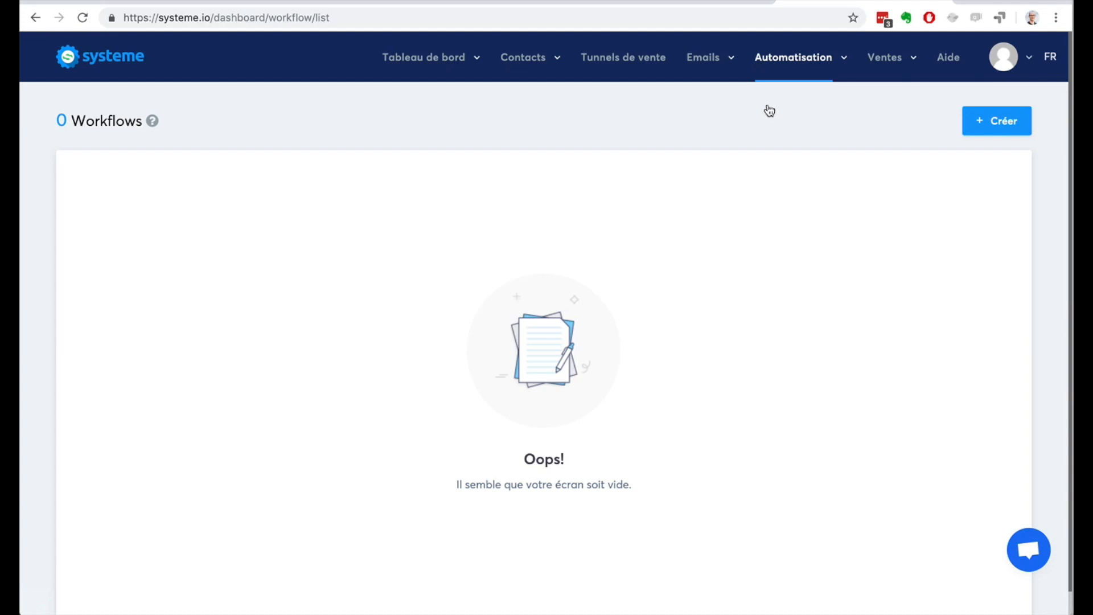
pyautogui.click(993, 115)
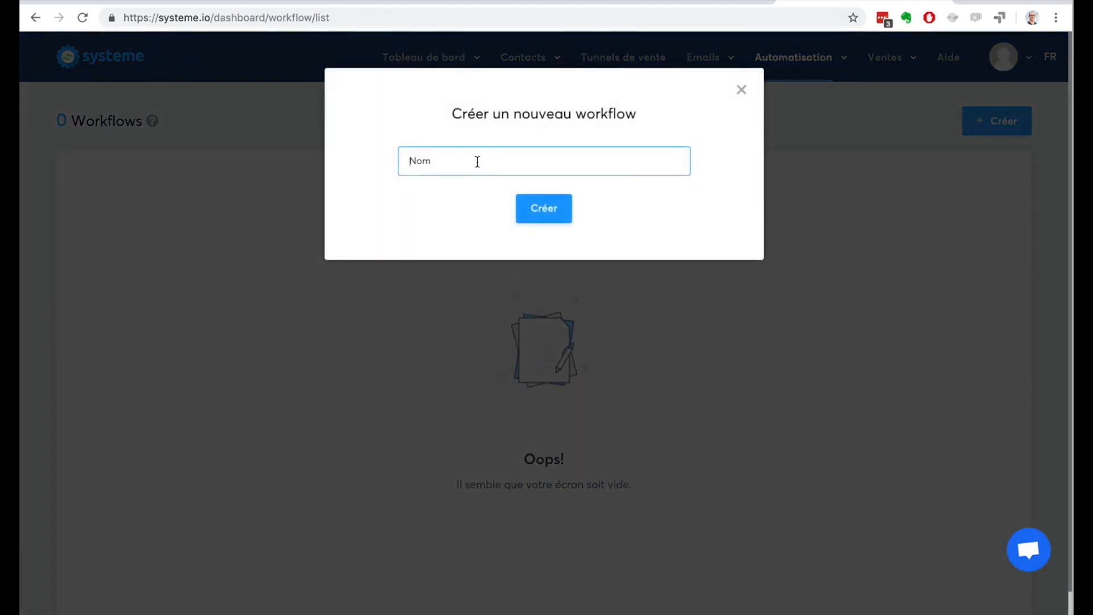
pyautogui.write('Workflow')
pyautogui.click(522, 207)
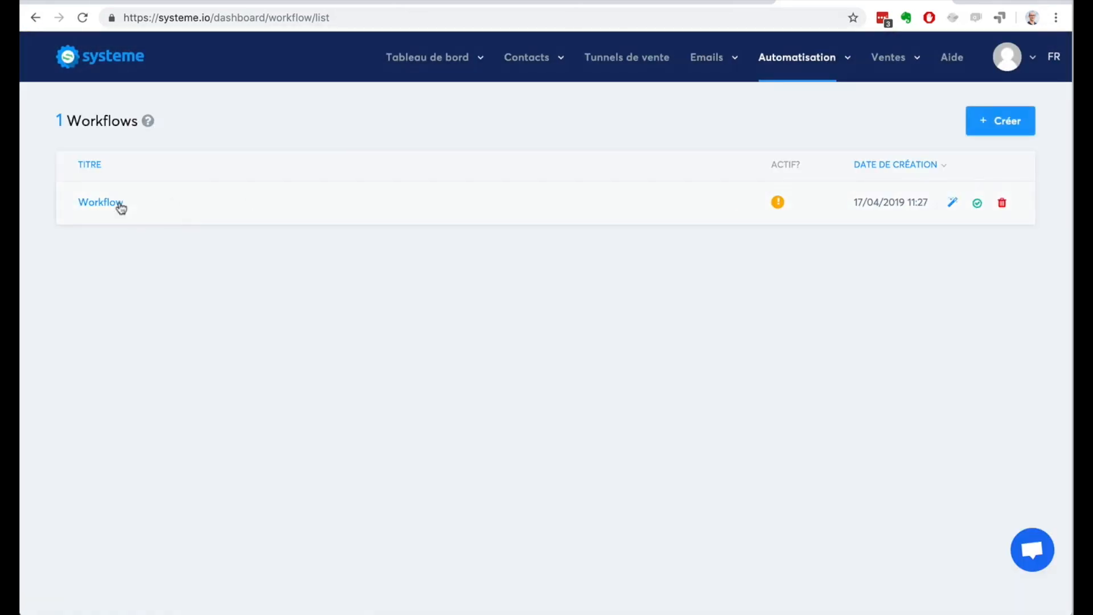
# Step: Open the new workflow and create its first trigger, "Formulaire d'inscription", for the "Formulaire de blog" page of "Génération d'audience"
pyautogui.click(101, 203)
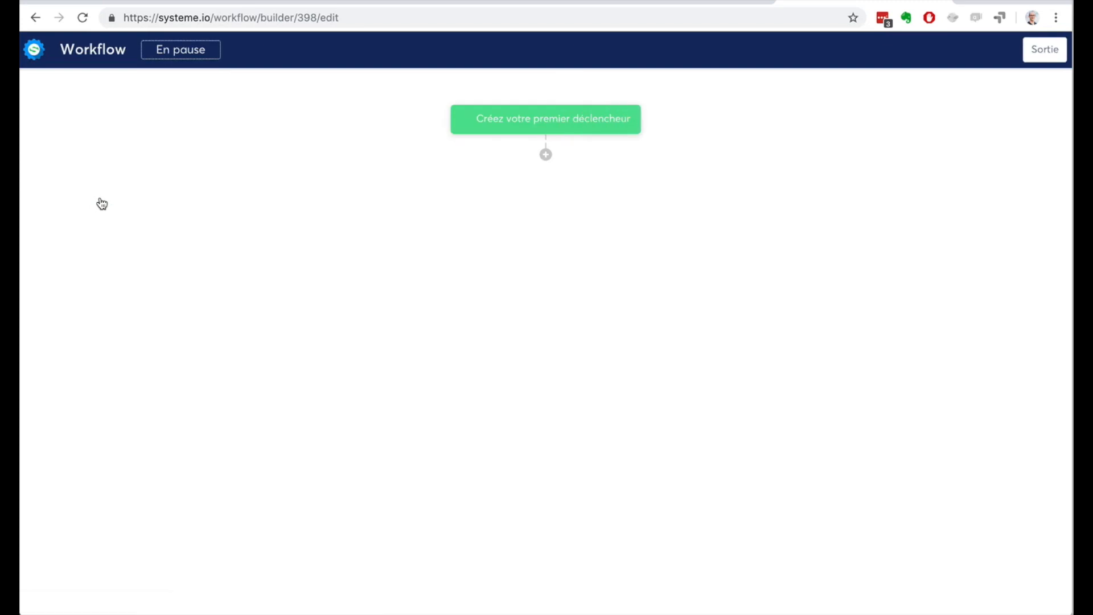
pyautogui.click(561, 121)
pyautogui.click(544, 281)
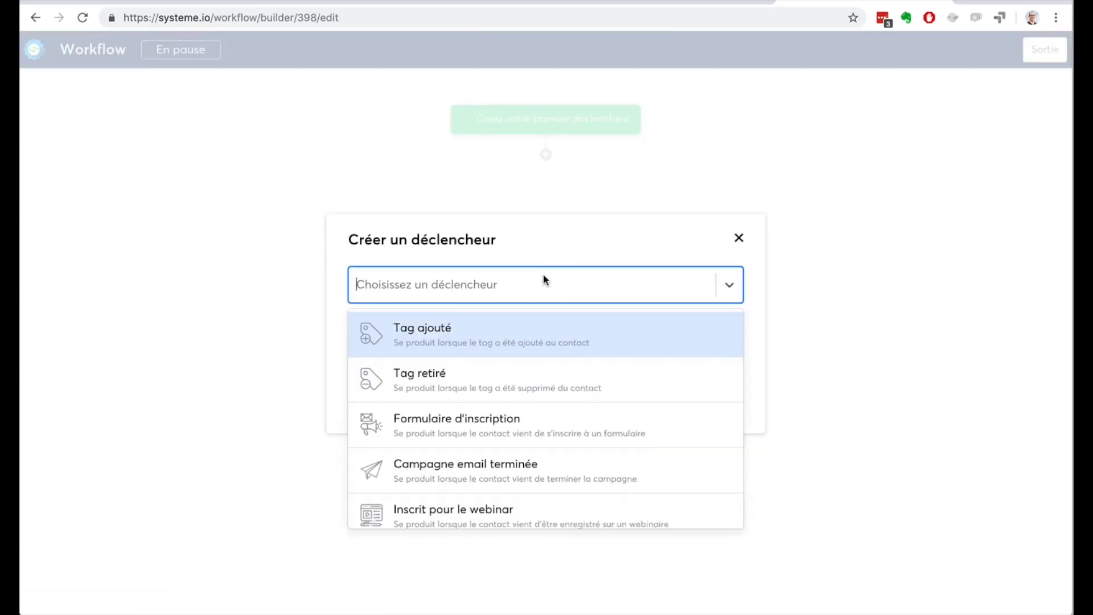
pyautogui.click(574, 418)
pyautogui.click(471, 342)
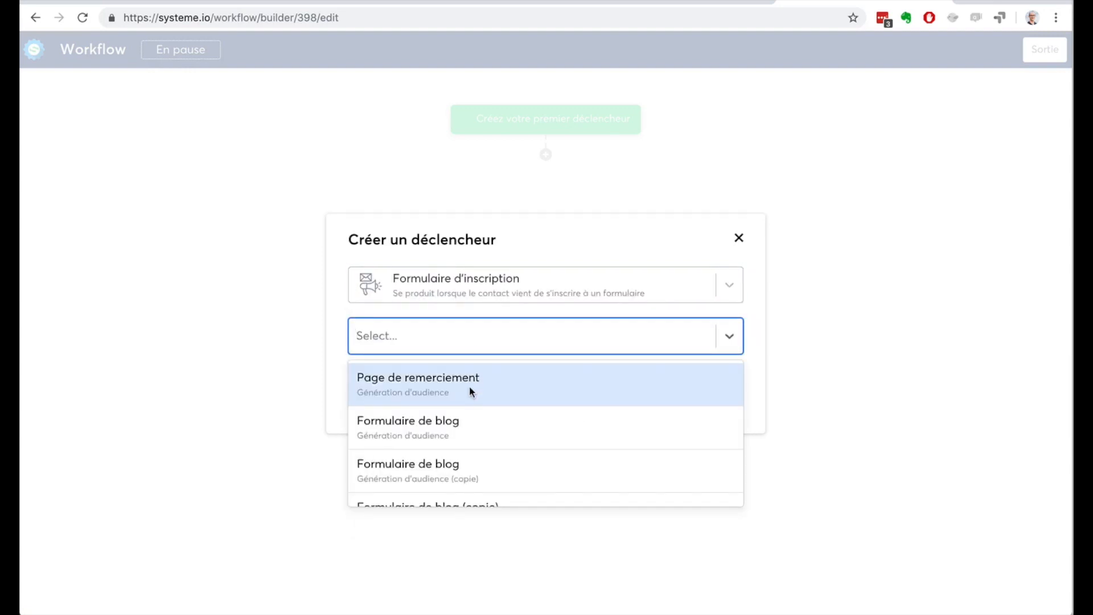
pyautogui.click(474, 424)
pyautogui.click(364, 381)
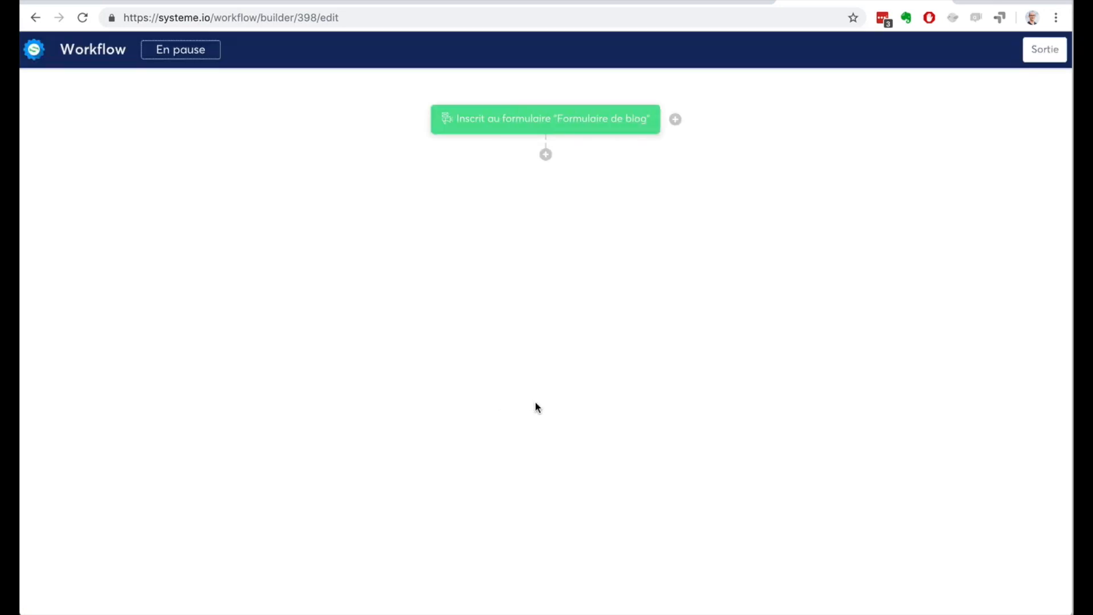
# Step: Add an "Ajouter un tag" action with the tag "Contacts" below the form trigger in the workflow
pyautogui.click(546, 154)
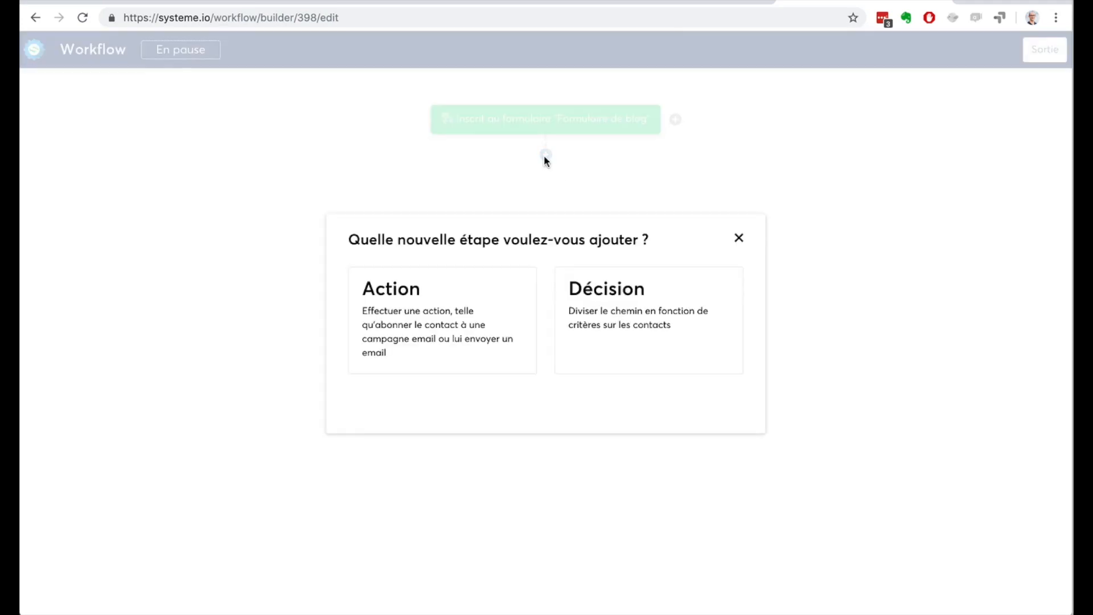
pyautogui.click(436, 309)
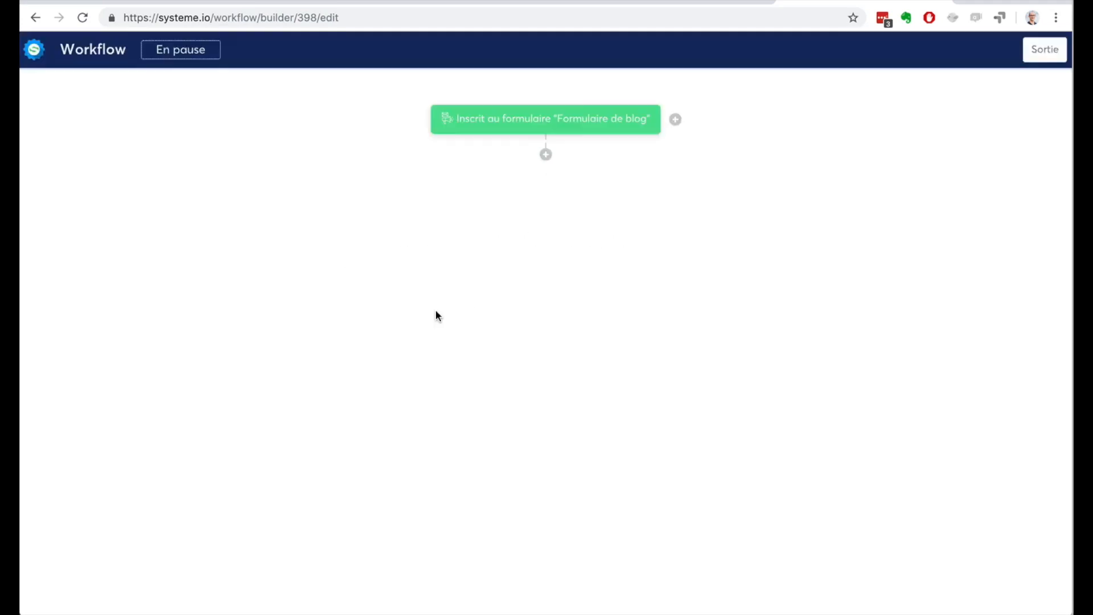
pyautogui.click(448, 292)
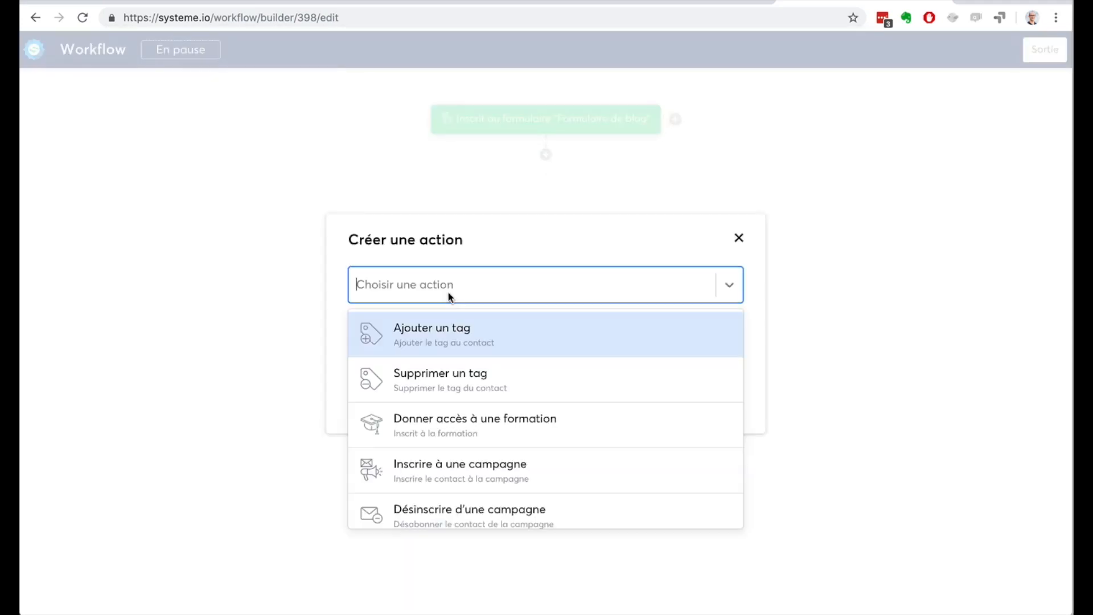
pyautogui.click(459, 343)
pyautogui.click(415, 329)
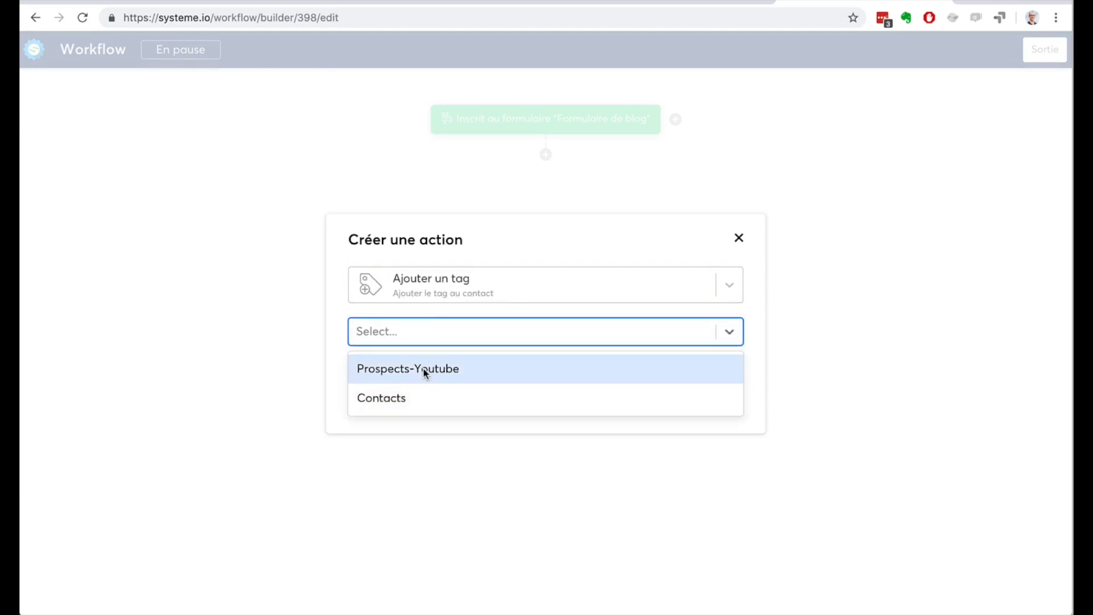
pyautogui.click(424, 393)
pyautogui.click(383, 369)
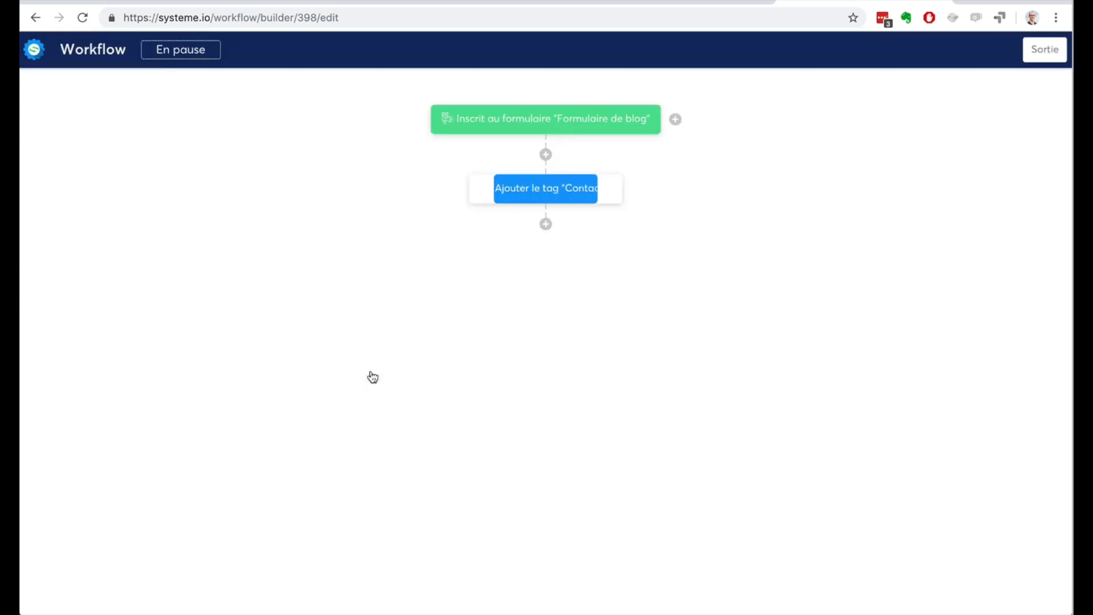
# Step: Examine the action types and the decision form offered for a step after the "Contacts" tag action, without creating anything
pyautogui.click(546, 224)
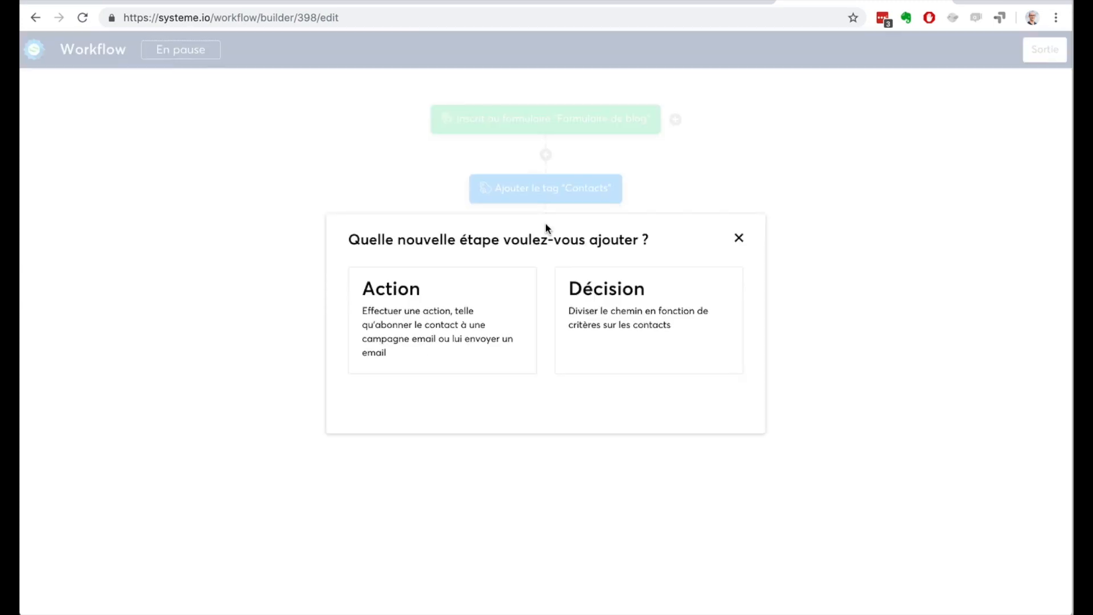
pyautogui.click(419, 320)
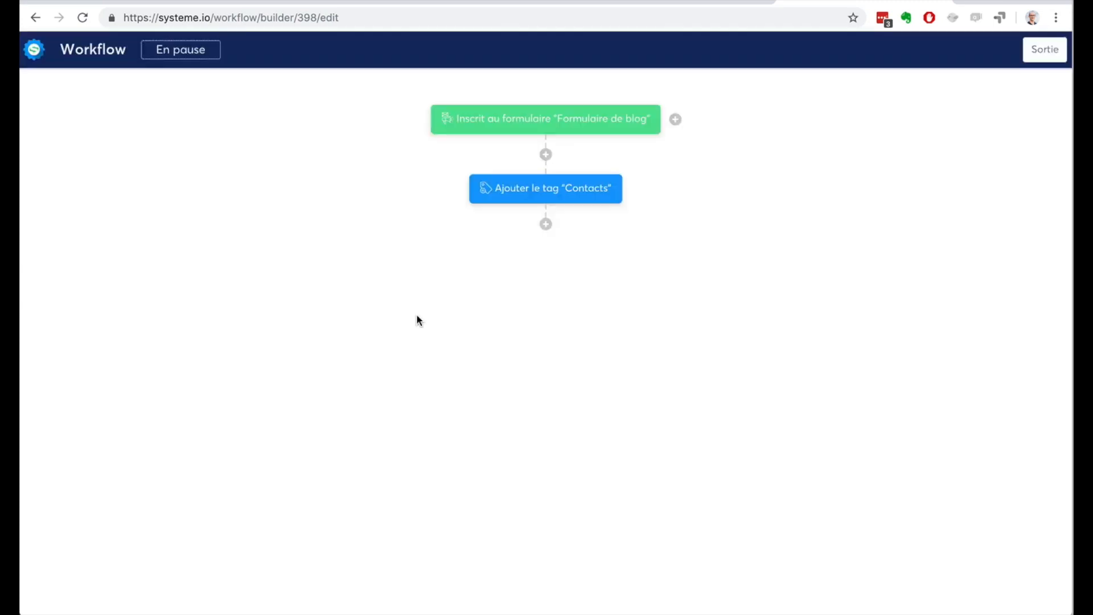
pyautogui.click(439, 285)
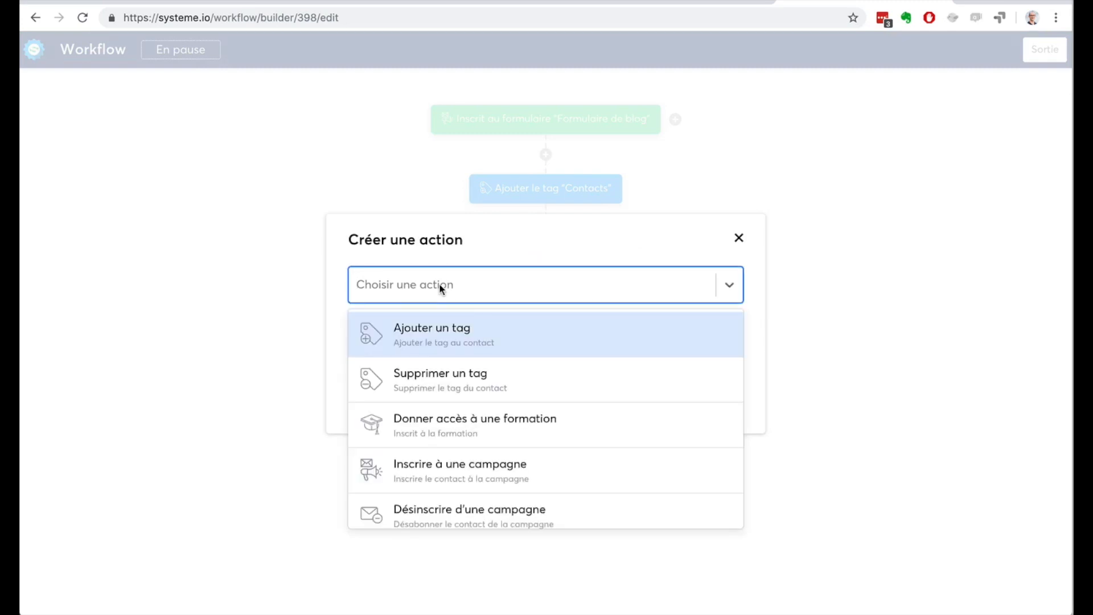
pyautogui.scroll(-3, 618, 373)
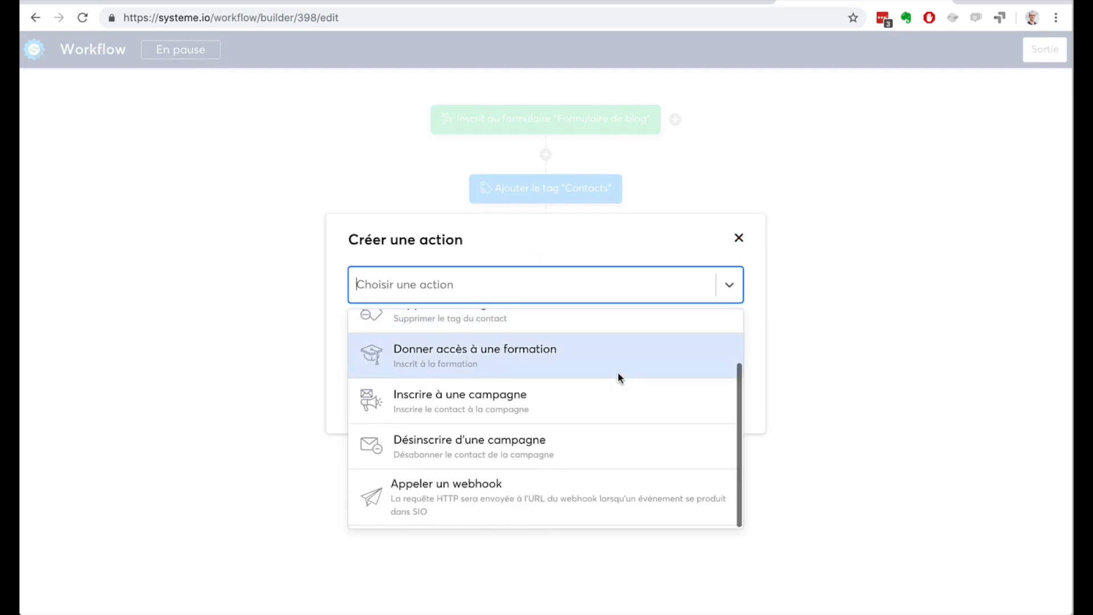
pyautogui.click(739, 239)
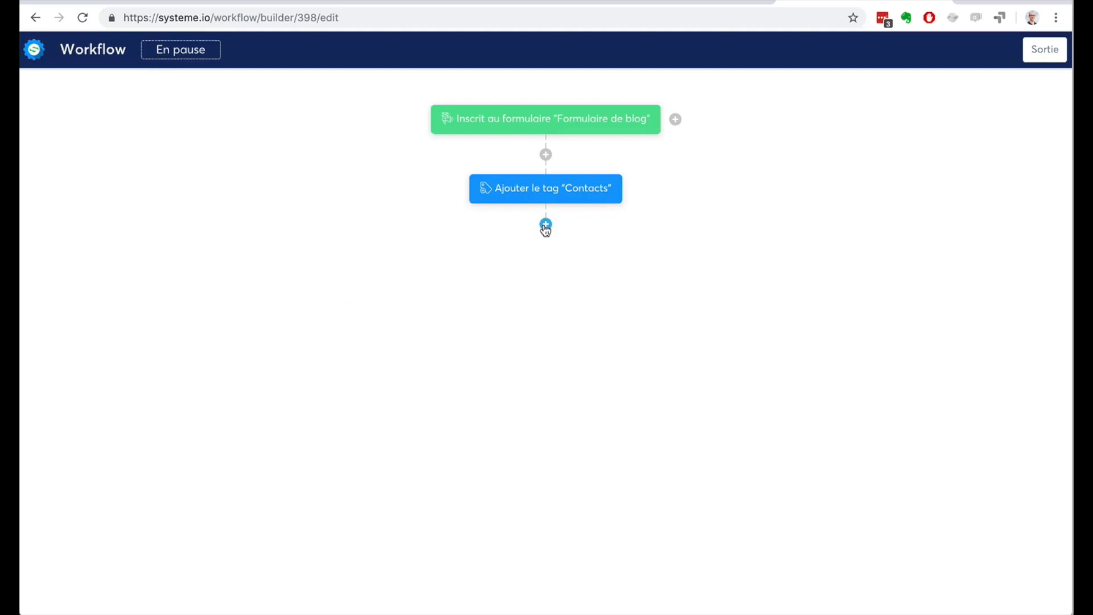
pyautogui.click(546, 224)
pyautogui.click(606, 293)
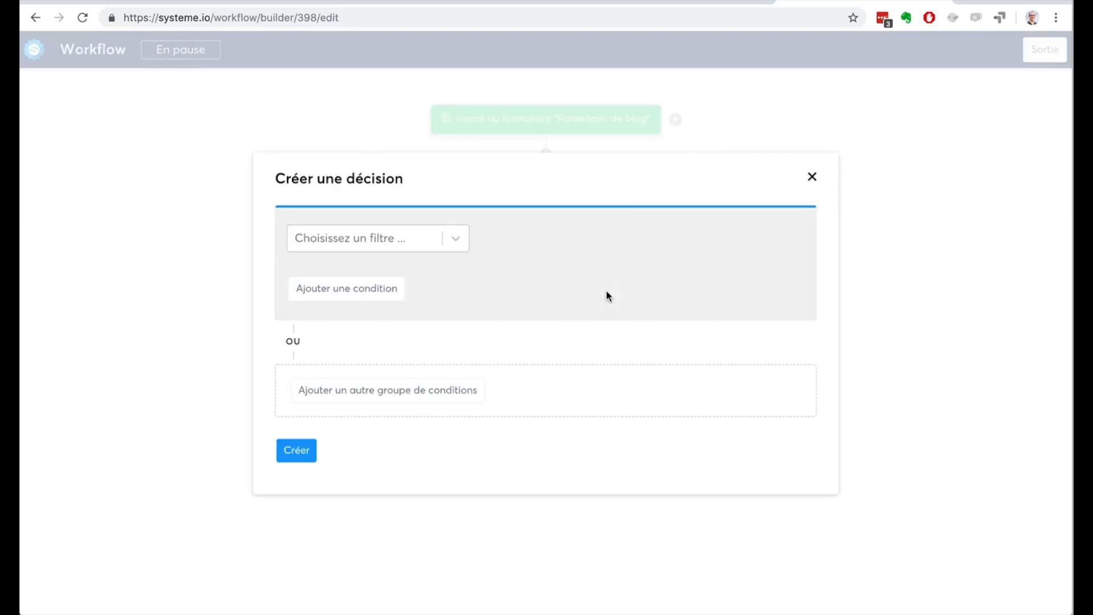
pyautogui.click(812, 177)
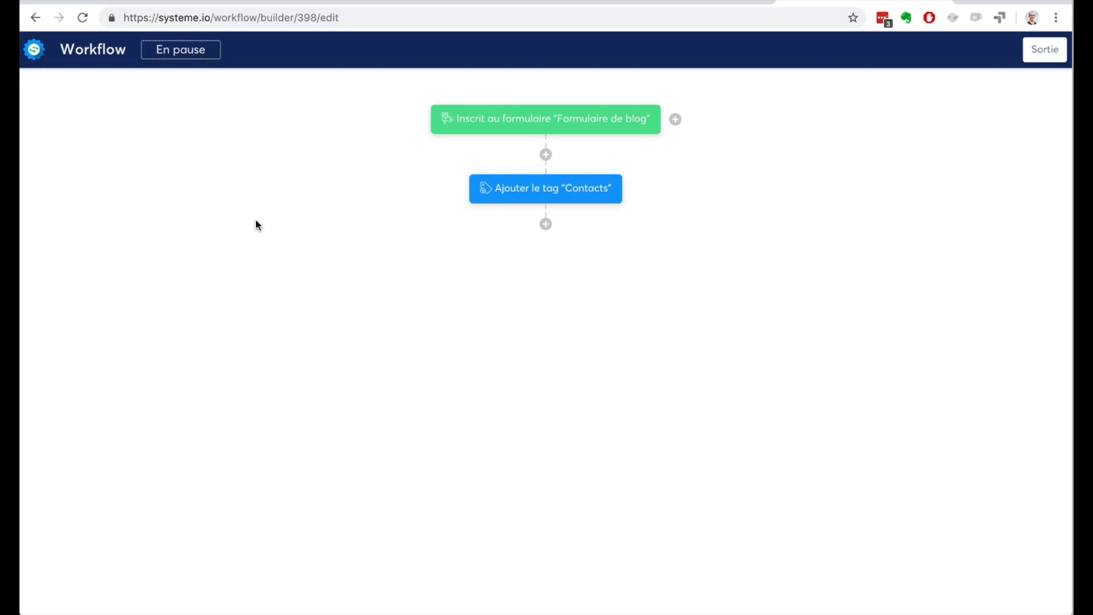
# Step: Add an "Inscrire à une campagne" action for the campaign "7 conseils pour ..." below the tag action
pyautogui.click(545, 224)
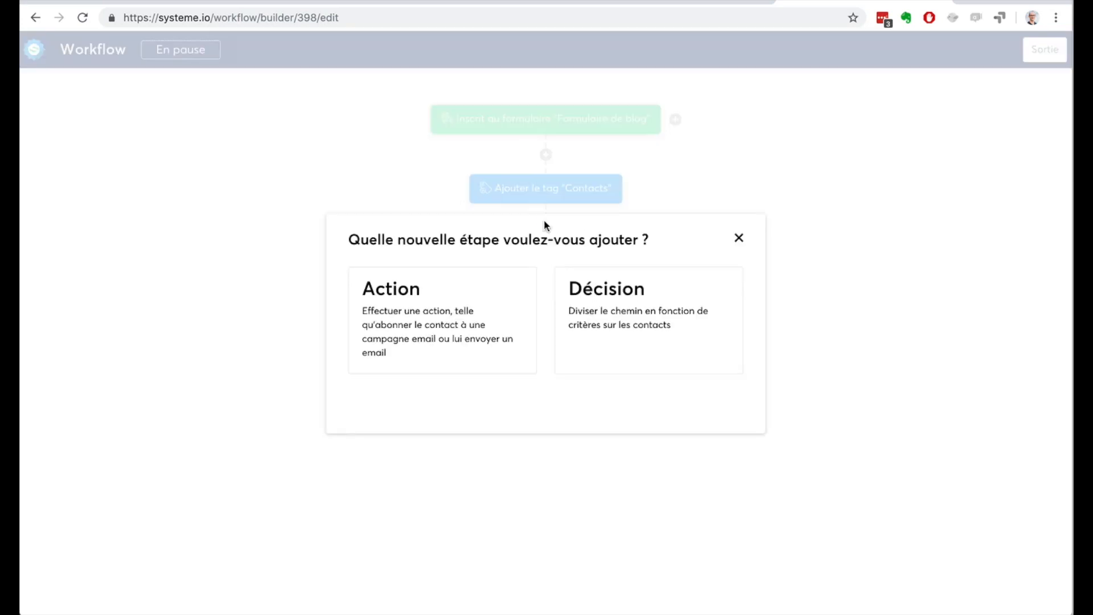
pyautogui.click(447, 303)
pyautogui.click(490, 296)
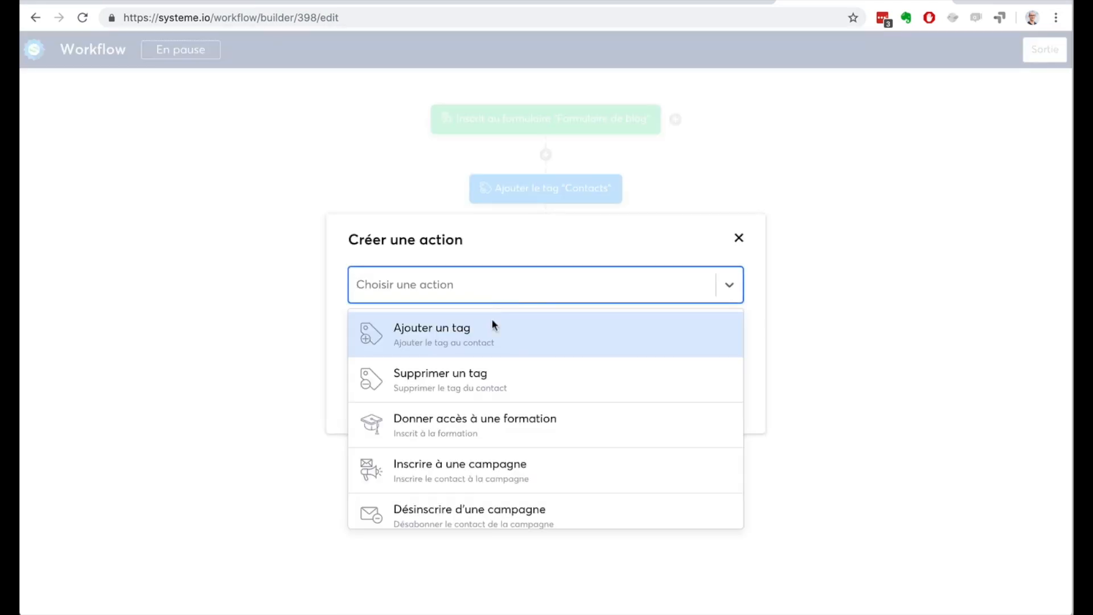
pyautogui.click(506, 464)
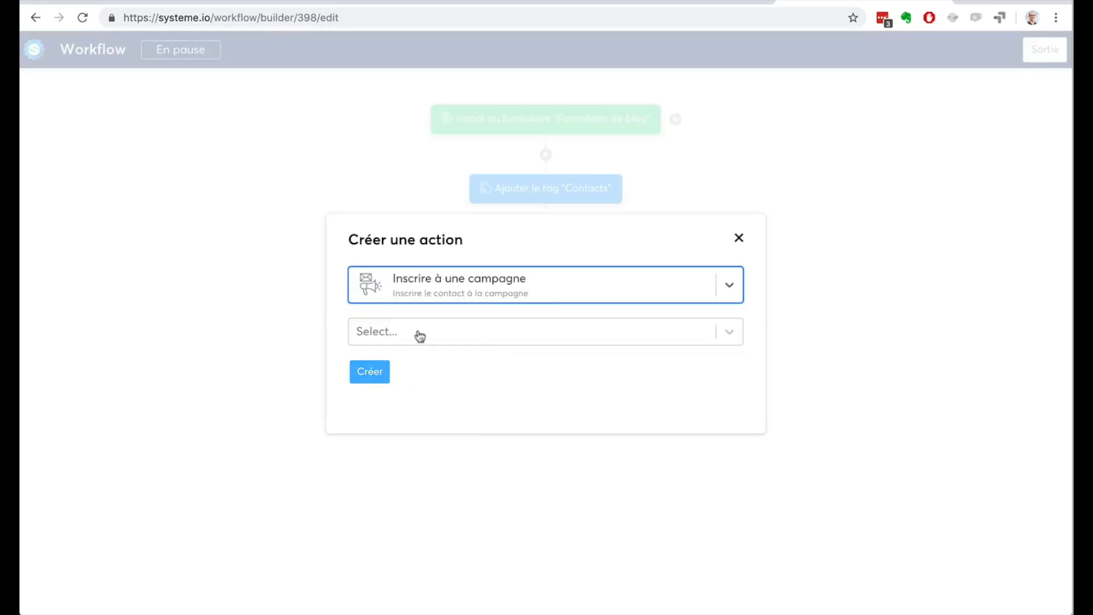
pyautogui.click(418, 331)
pyautogui.click(422, 370)
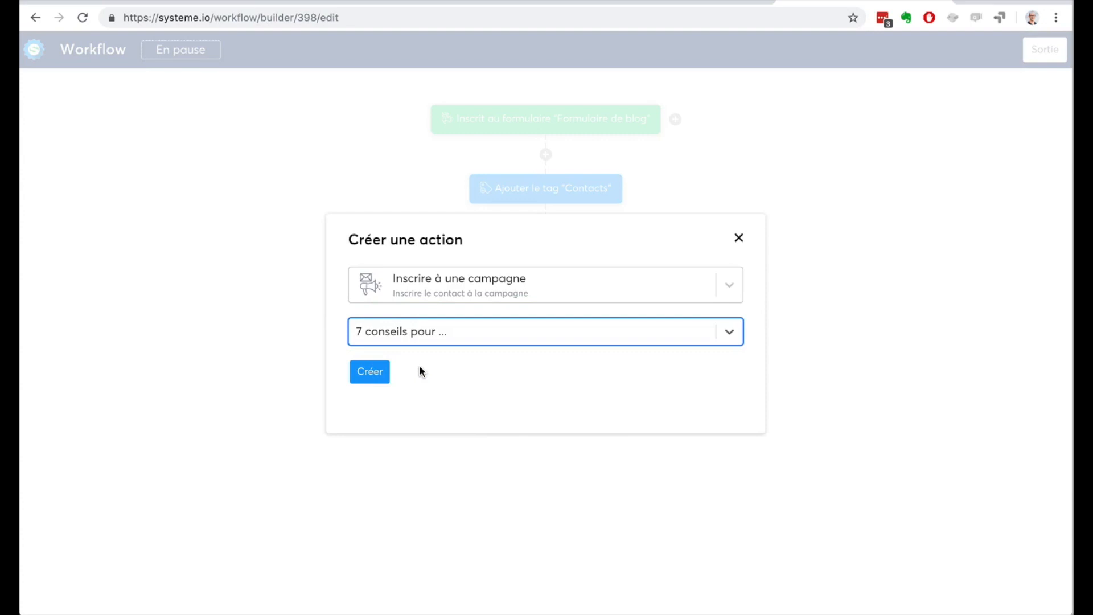
pyautogui.click(370, 373)
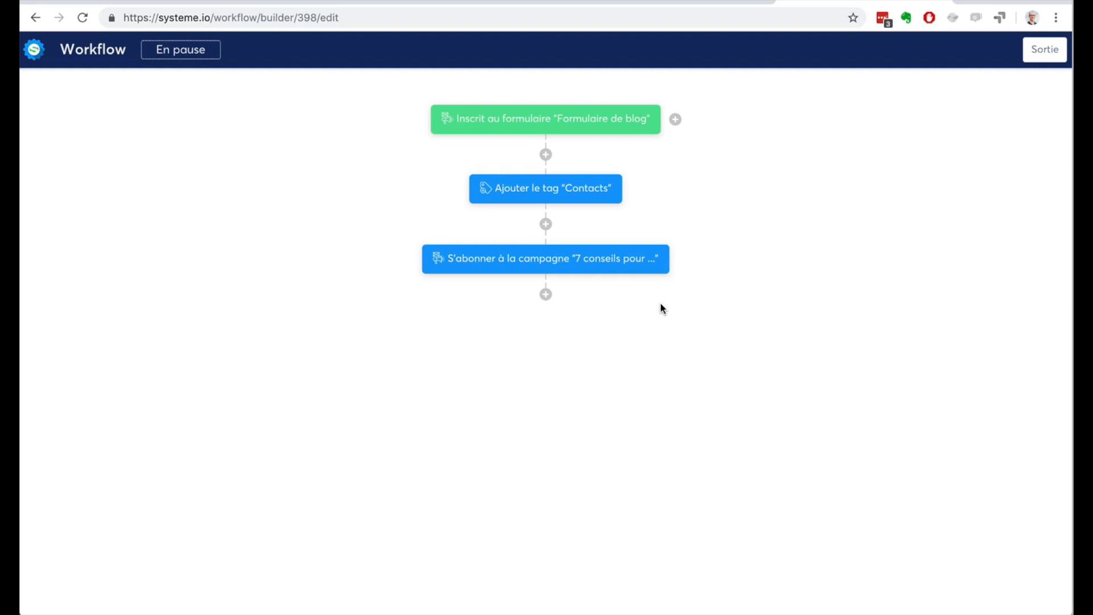
# Step: Add a decision below the campaign action with the tag condition "Contact tagué avec" "Prospects-Youtube"
pyautogui.moveTo(545, 265)
pyautogui.click(546, 295)
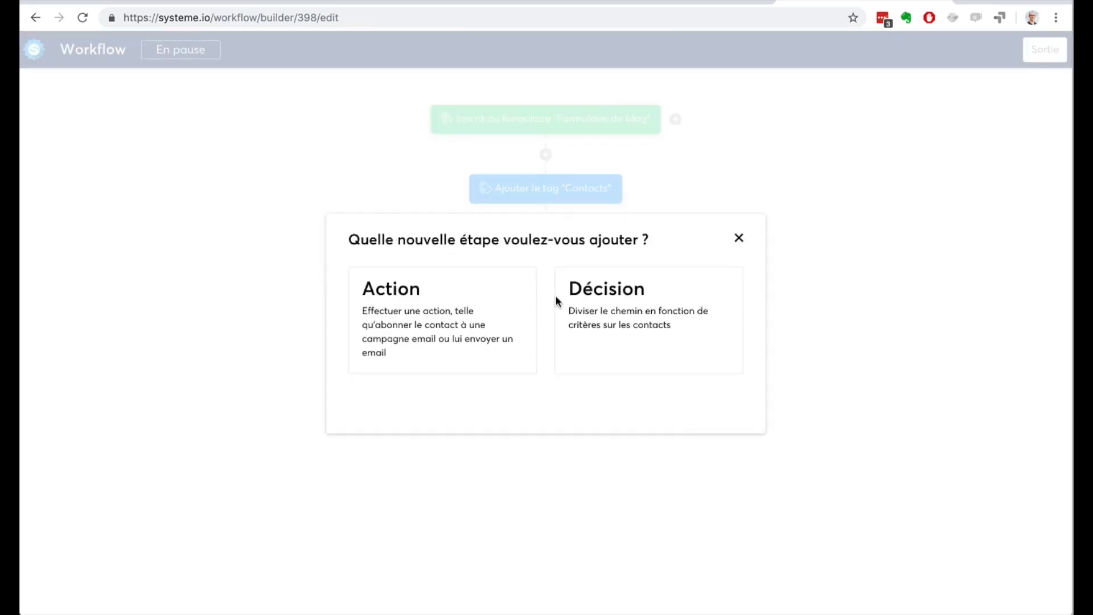
pyautogui.click(590, 299)
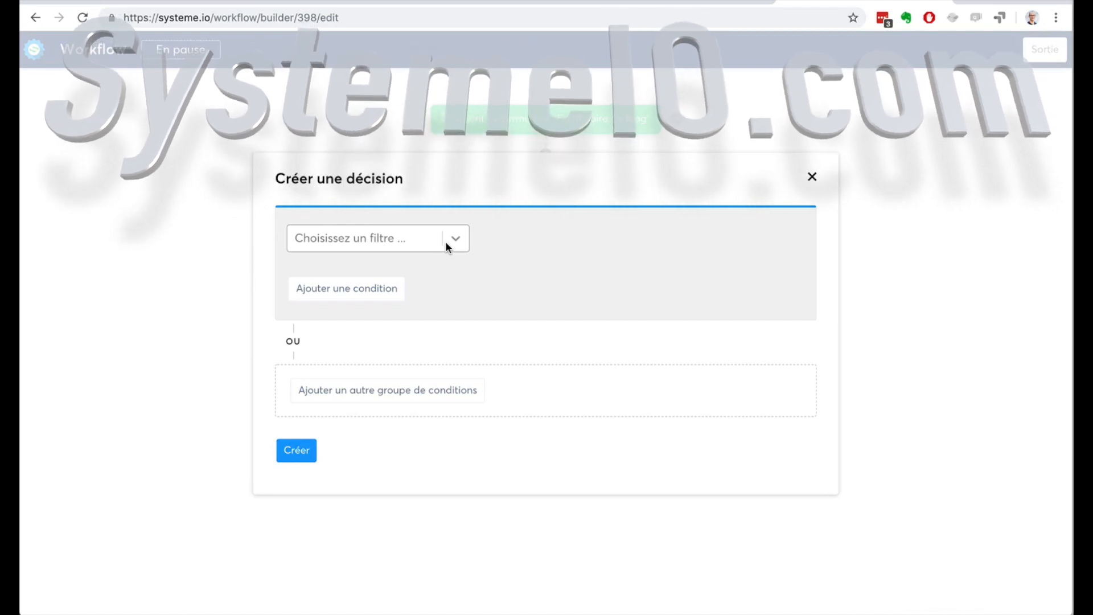
pyautogui.click(445, 242)
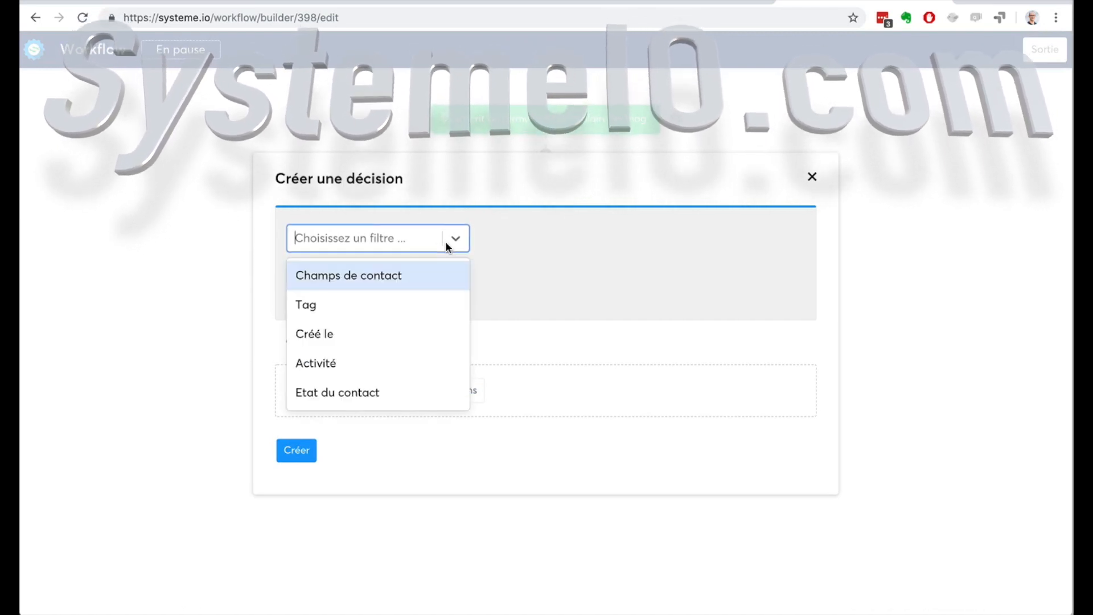
pyautogui.click(399, 303)
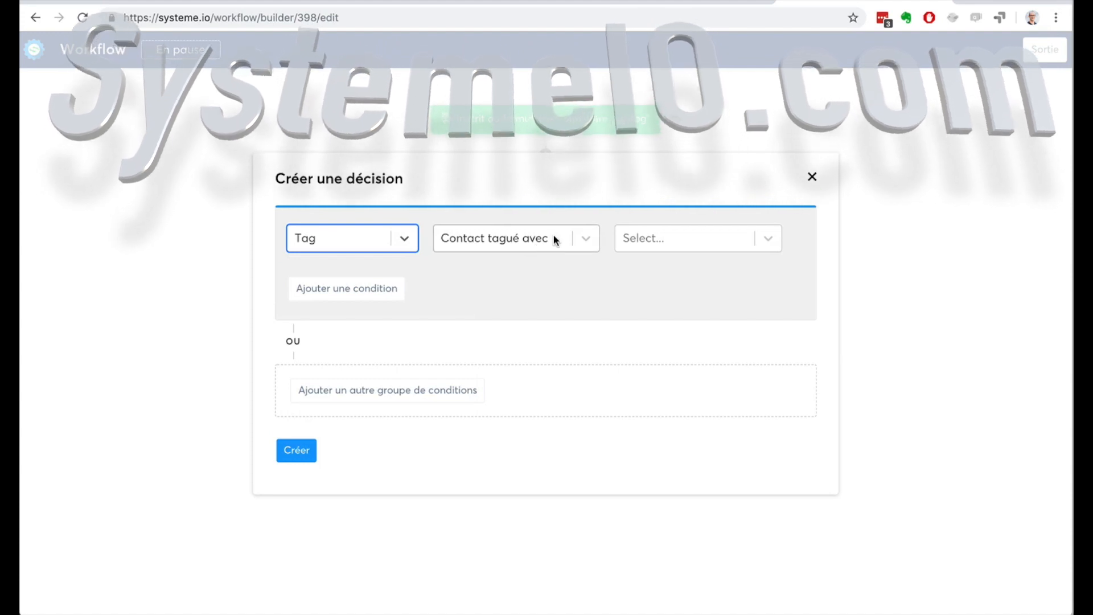
pyautogui.click(643, 233)
pyautogui.click(657, 275)
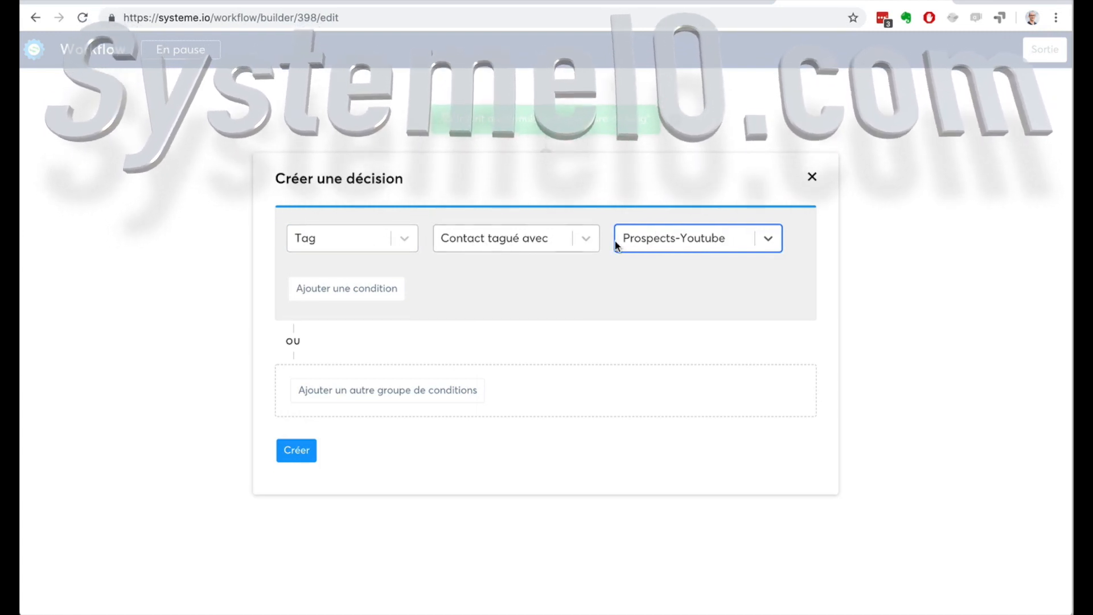
pyautogui.click(359, 239)
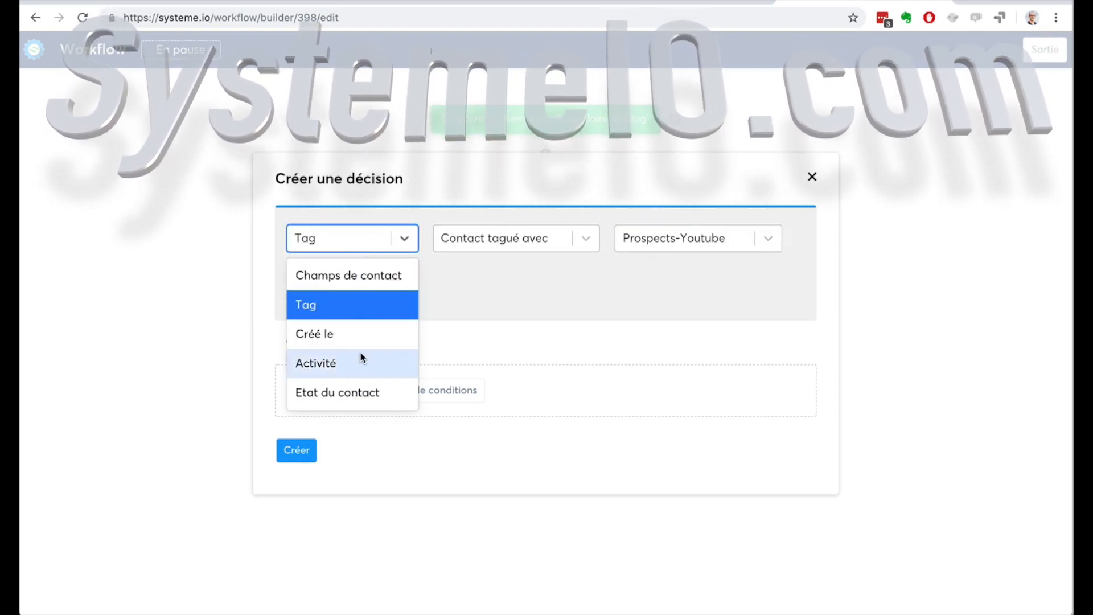
pyautogui.click(476, 291)
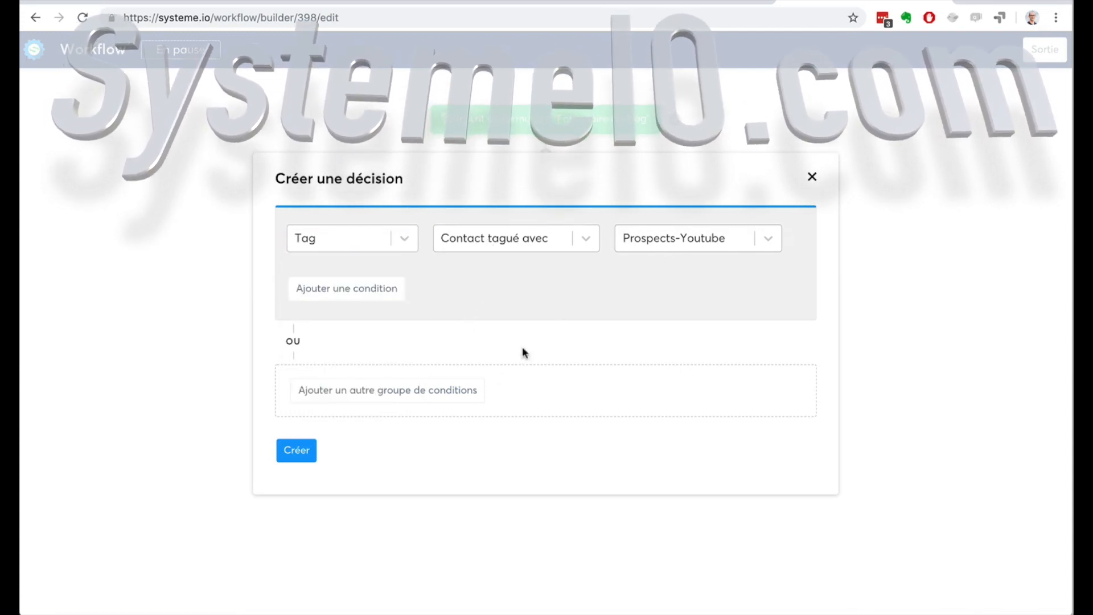
pyautogui.click(297, 453)
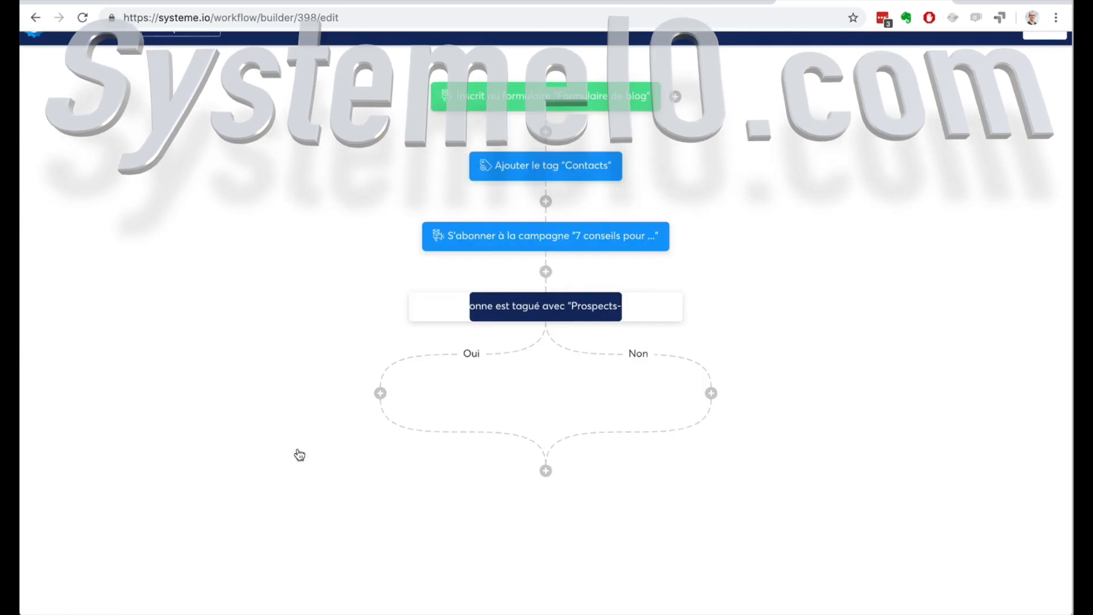
# Step: Add a "Désinscrire d'une campagne" action for "7 conseils pour ..." on the decision's "Oui" branch
pyautogui.click(381, 393)
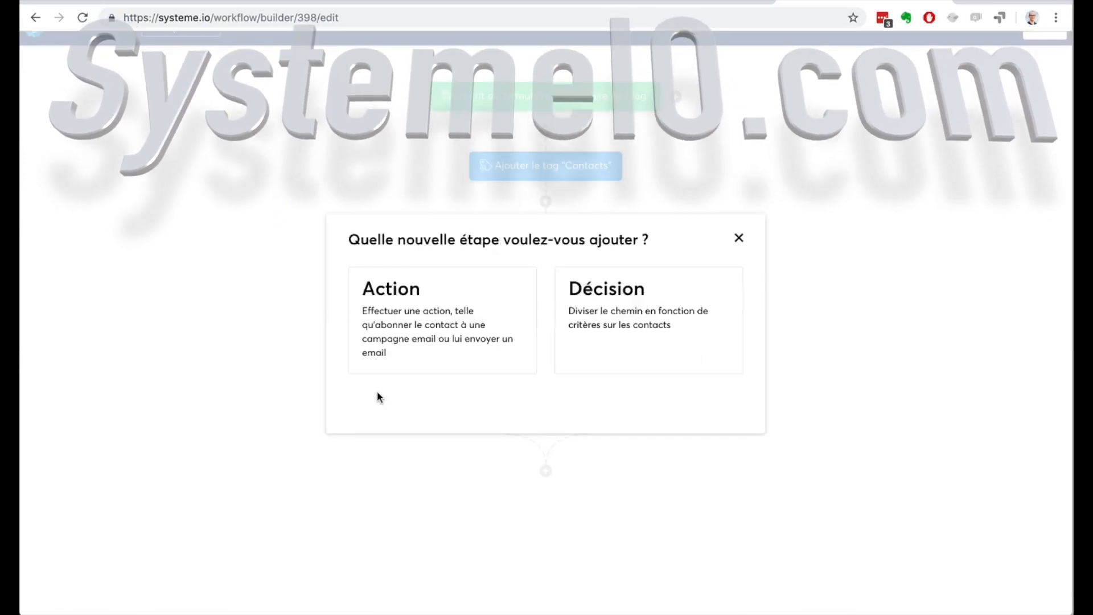
pyautogui.click(427, 345)
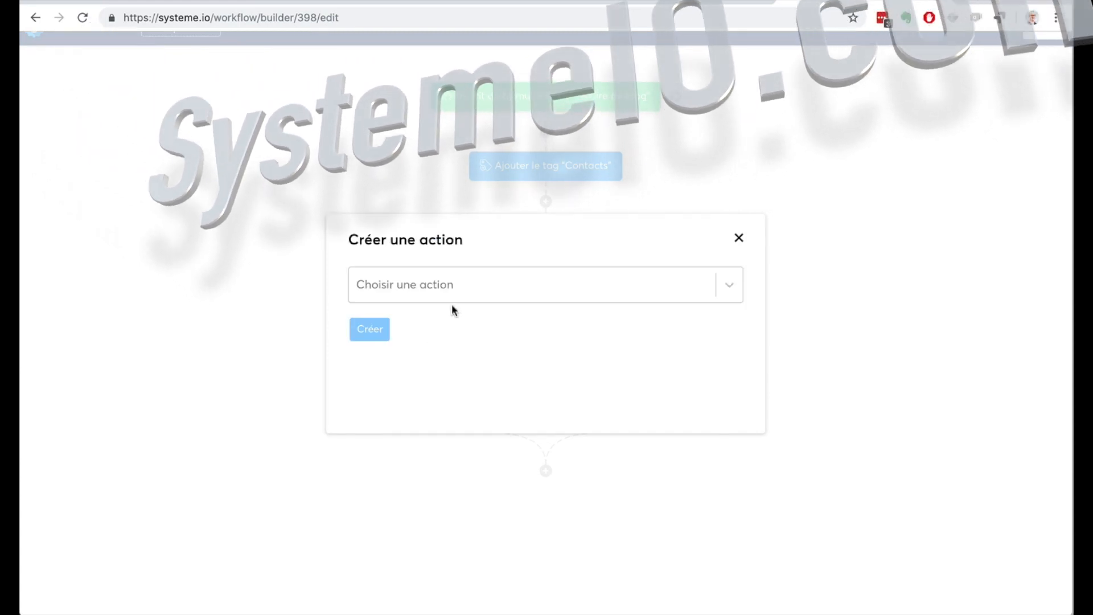
pyautogui.click(483, 285)
pyautogui.scroll(-2, 503, 404)
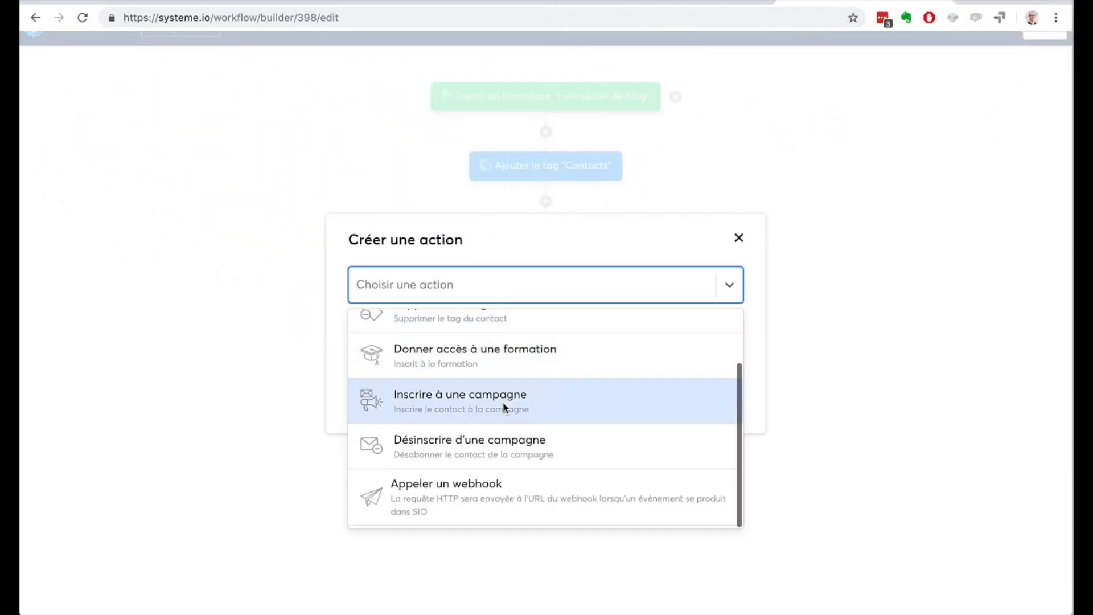
pyautogui.click(500, 449)
pyautogui.click(477, 338)
pyautogui.click(469, 370)
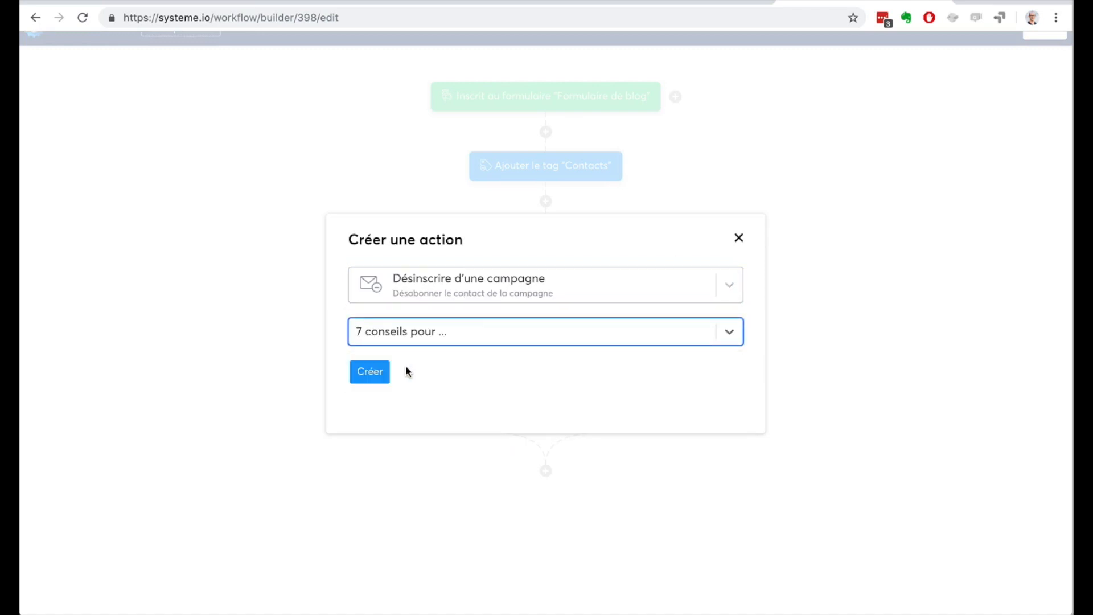
pyautogui.click(375, 373)
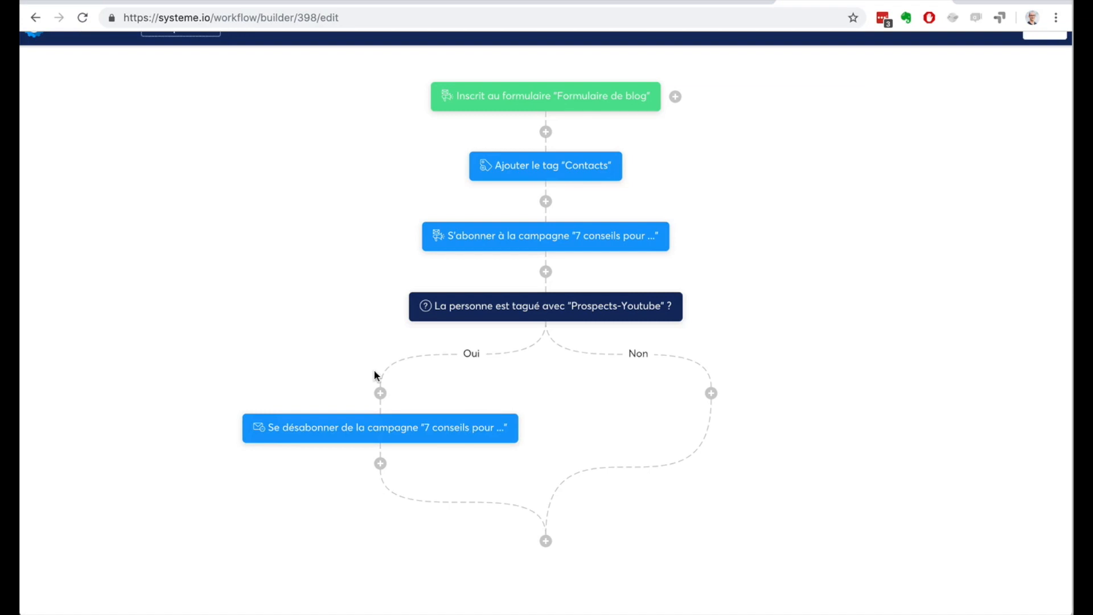
# Step: Leave the workflow for the course list, then create and save a new course named "Formation guitare"
pyautogui.scroll(1, 764, 321)
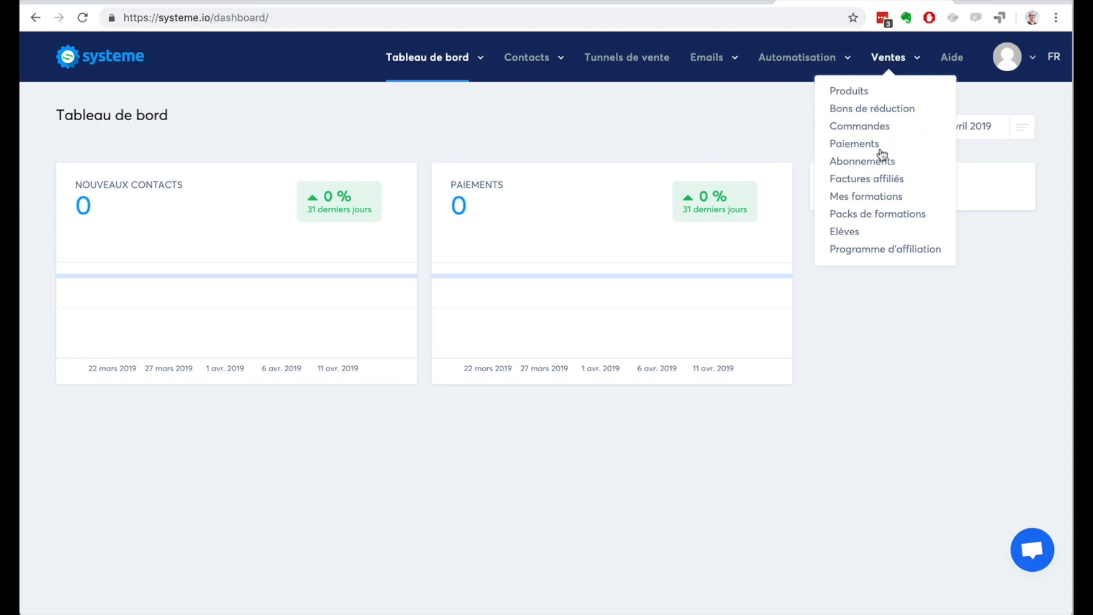
pyautogui.click(863, 200)
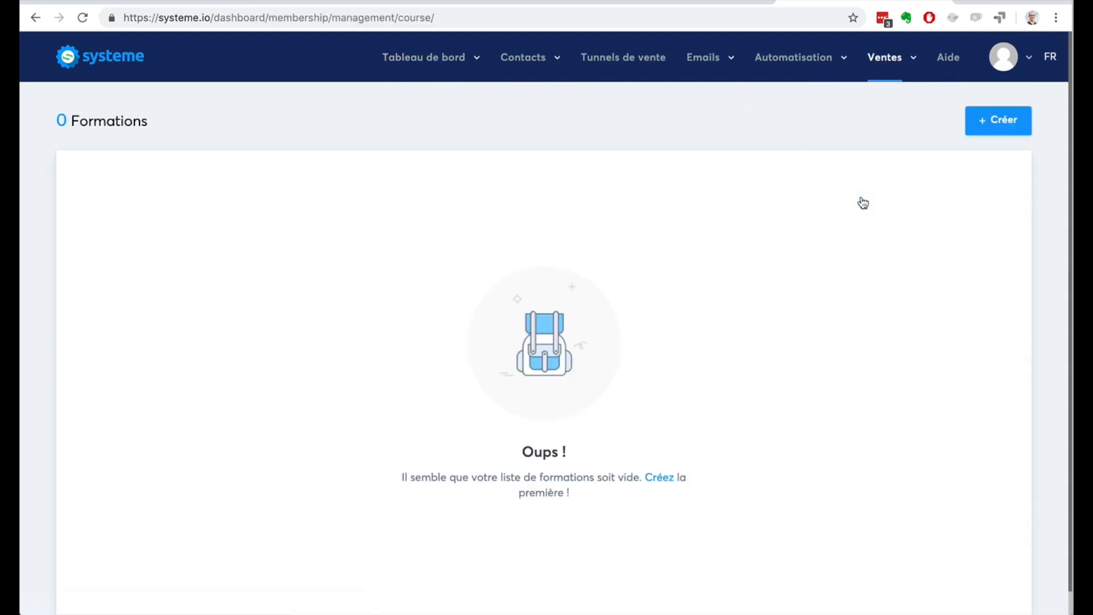
pyautogui.moveTo(894, 63)
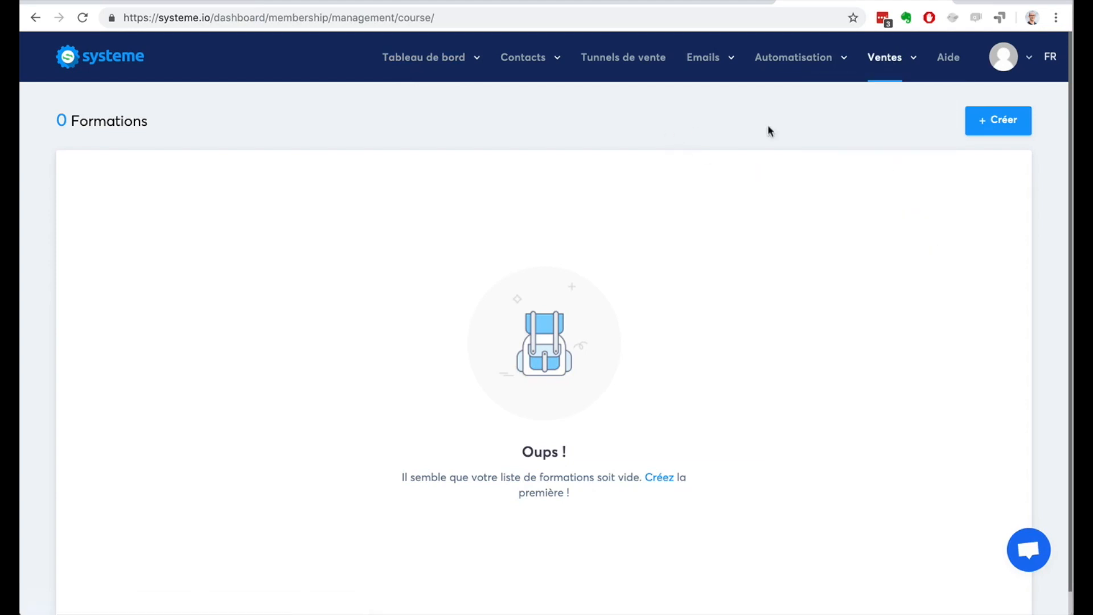
pyautogui.click(989, 122)
pyautogui.click(221, 202)
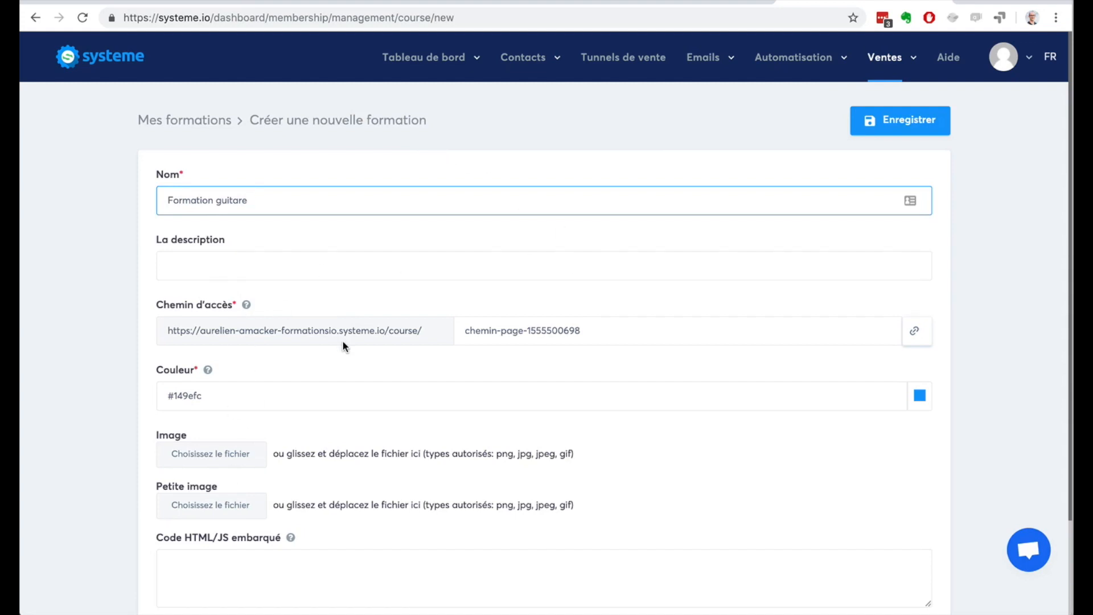
pyautogui.click(891, 120)
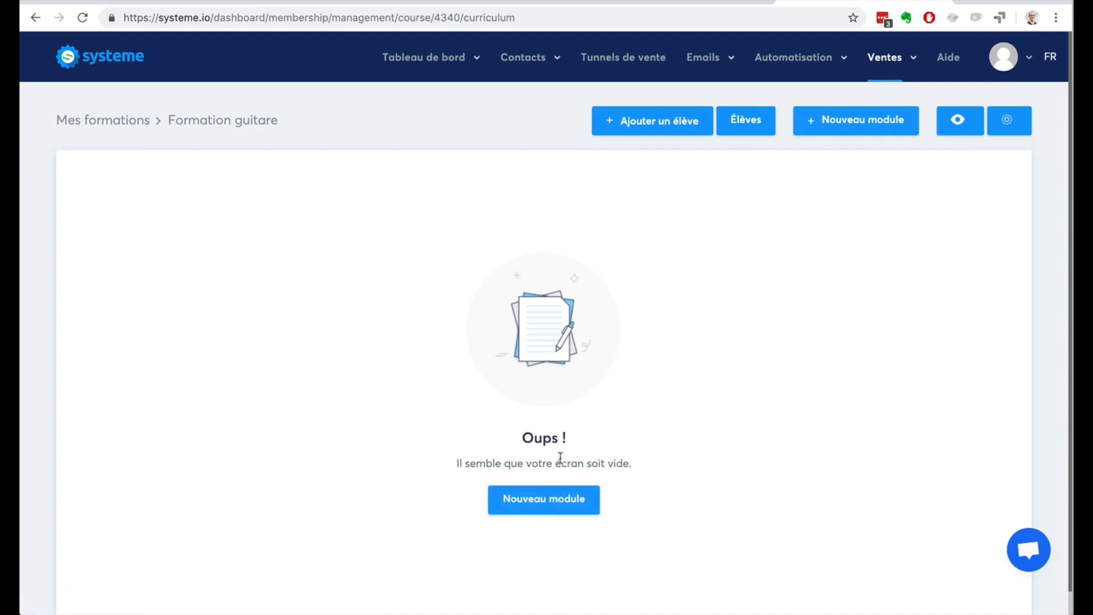
# Step: Create and save a first module named "Module 1: Les bases" in the "Formation guitare" course
pyautogui.click(545, 500)
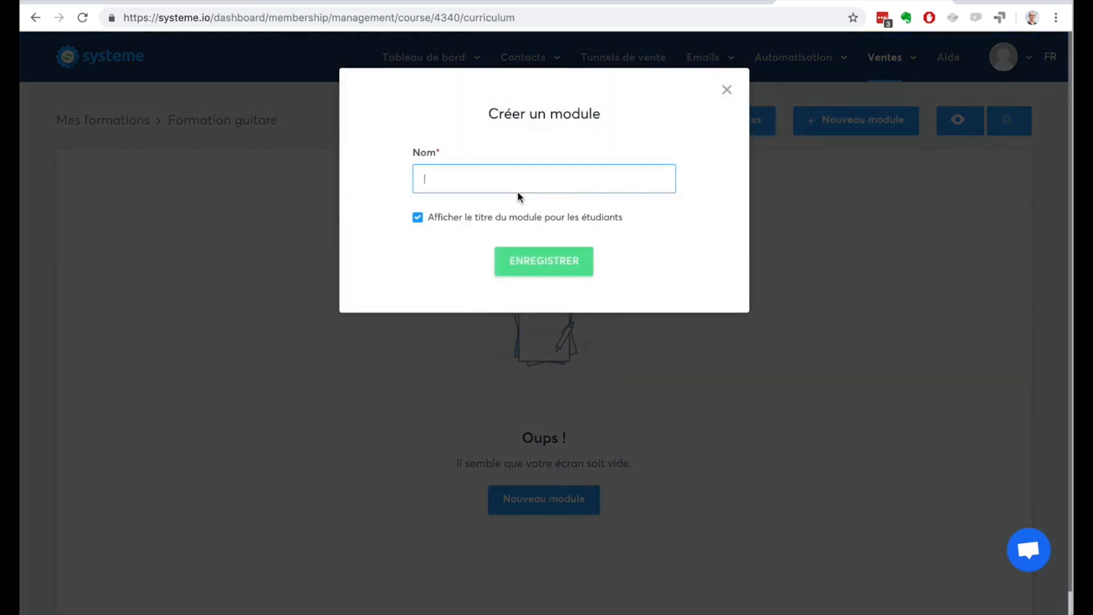
pyautogui.write('Module 1: Les bases')
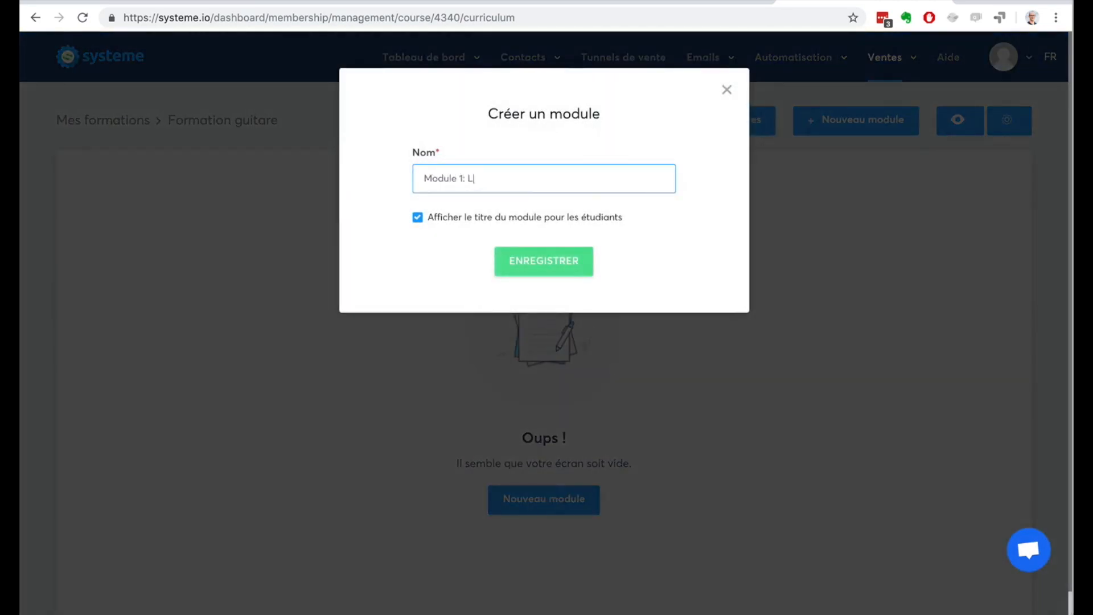
pyautogui.click(552, 259)
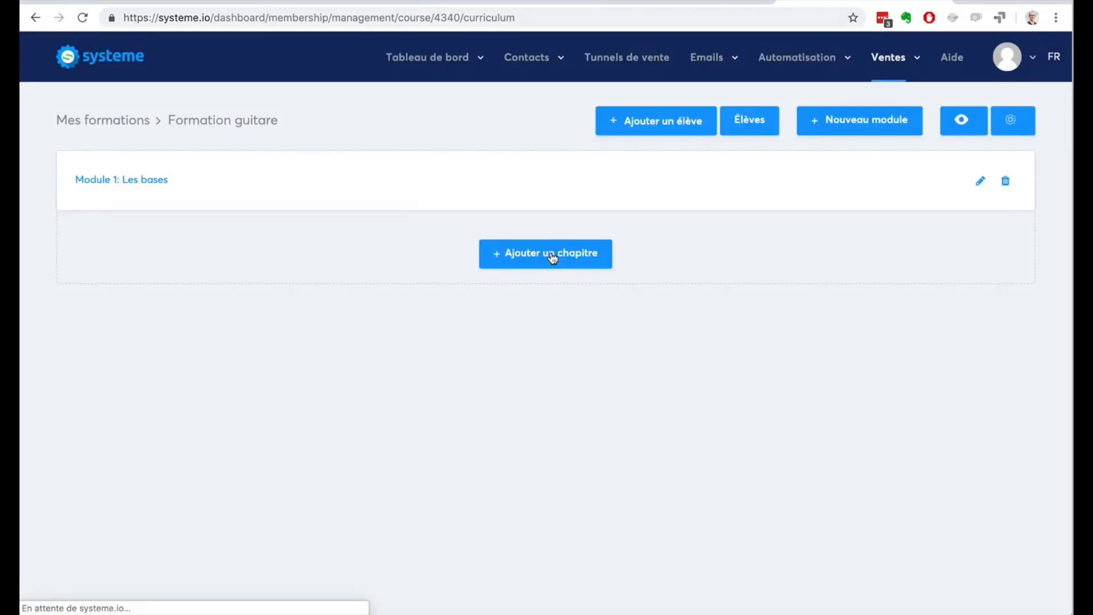
# Step: Add a chapter named "Le solfège" to the module with delay 0 and page type "Video", and save it
pyautogui.click(552, 256)
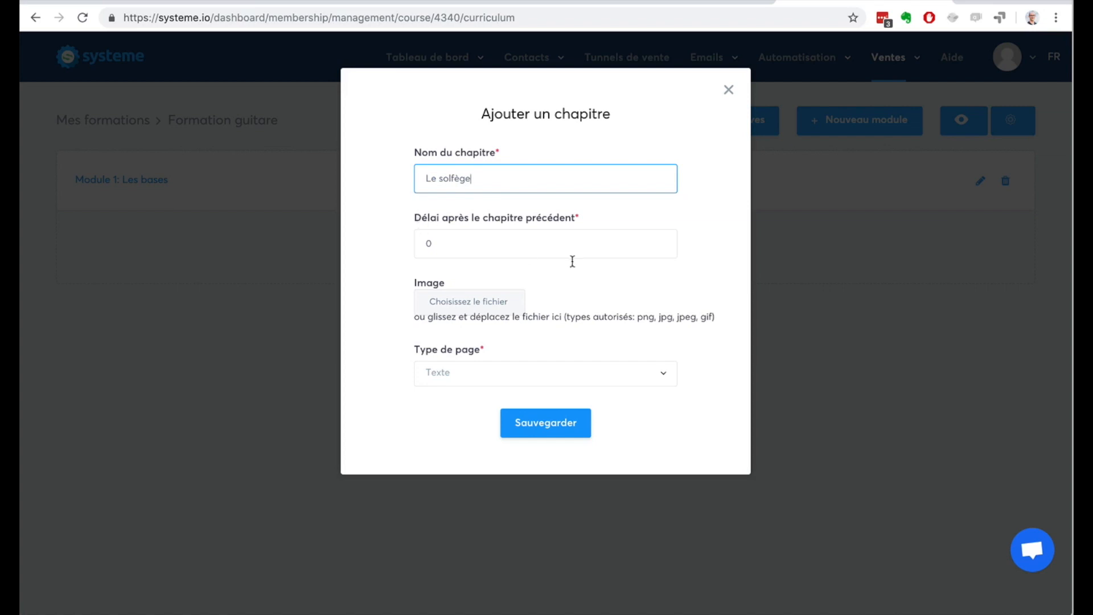
pyautogui.doubleClick(659, 239)
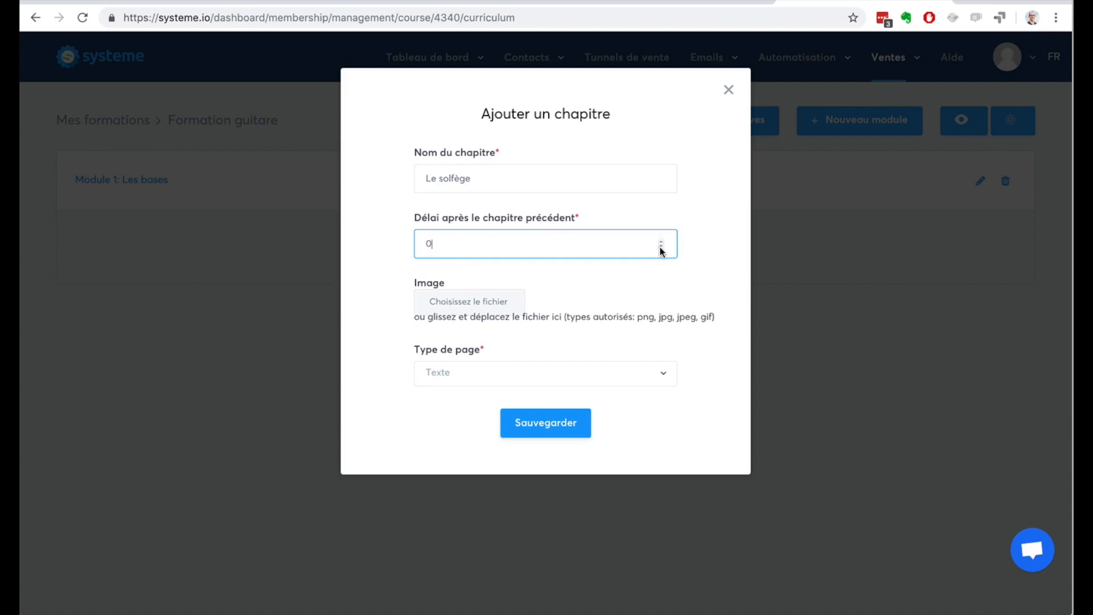
pyautogui.click(585, 384)
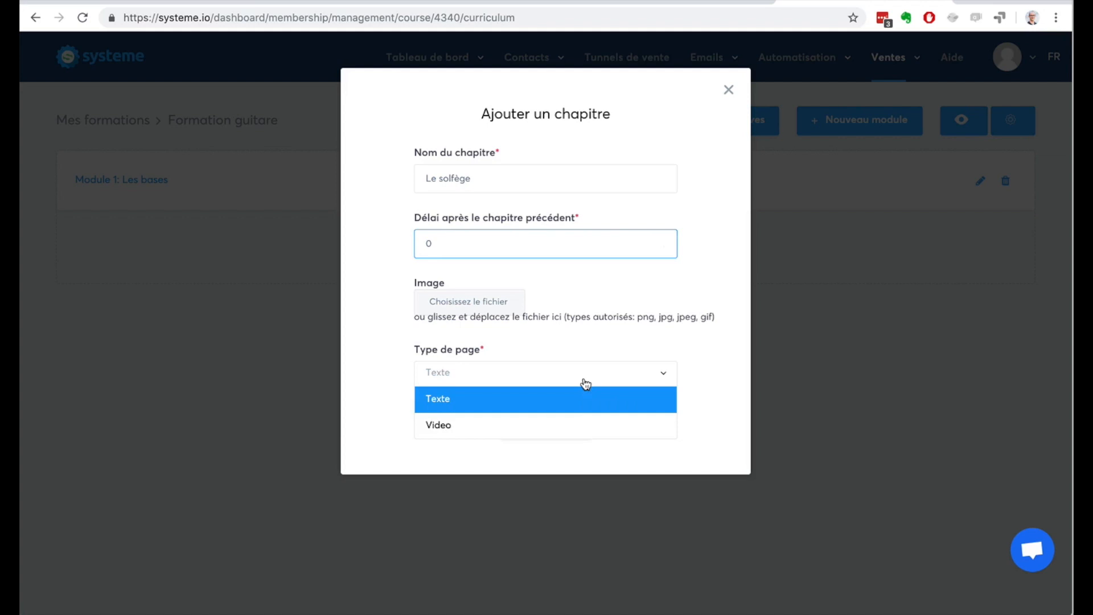
pyautogui.click(578, 424)
pyautogui.click(535, 423)
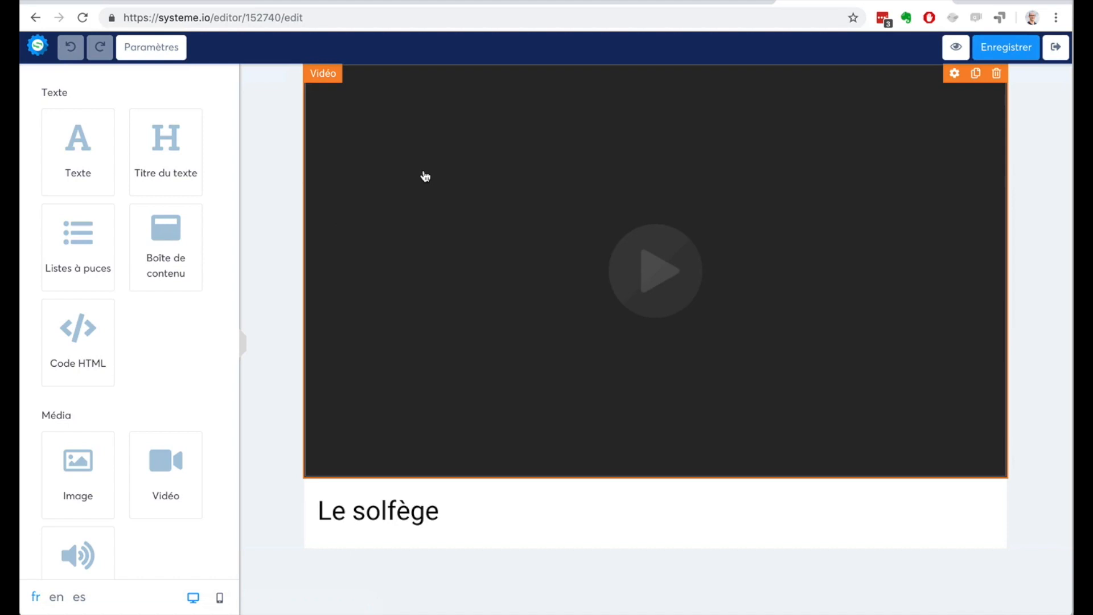
# Step: Move the "Le solfège" heading above the video and add a content box titled "Ressources" below the video
pyautogui.moveTo(367, 522); pyautogui.dragTo(317, 80)
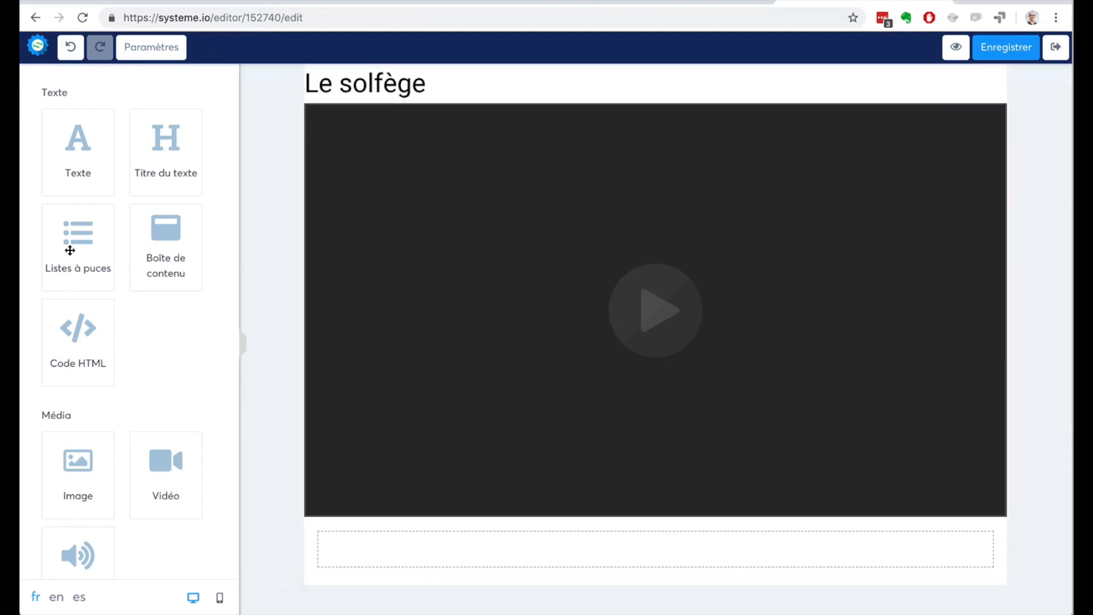
pyautogui.moveTo(149, 249); pyautogui.dragTo(402, 542)
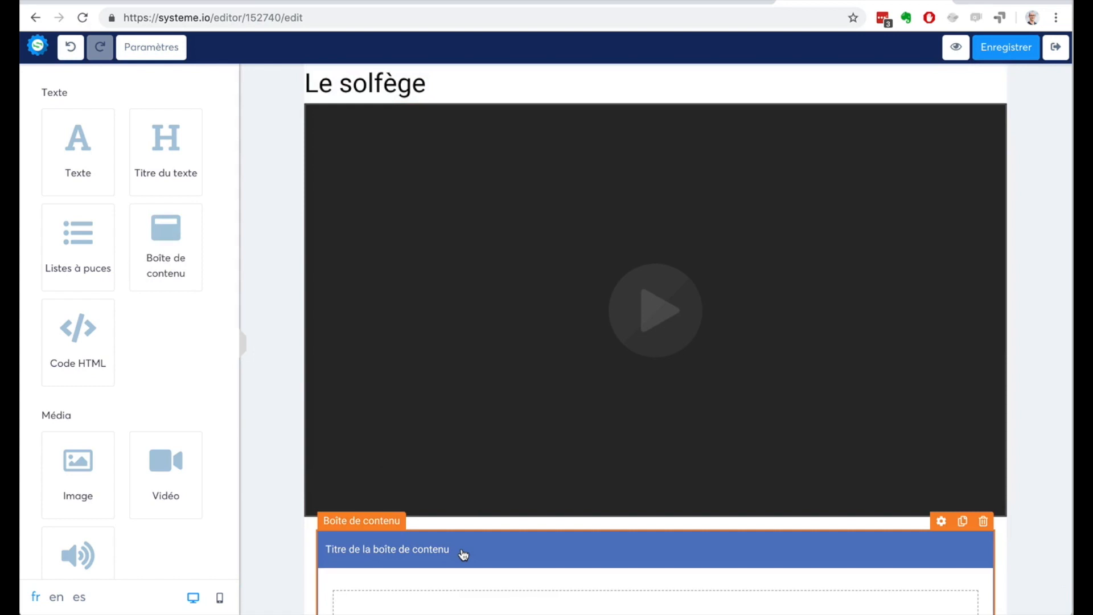
pyautogui.click(940, 521)
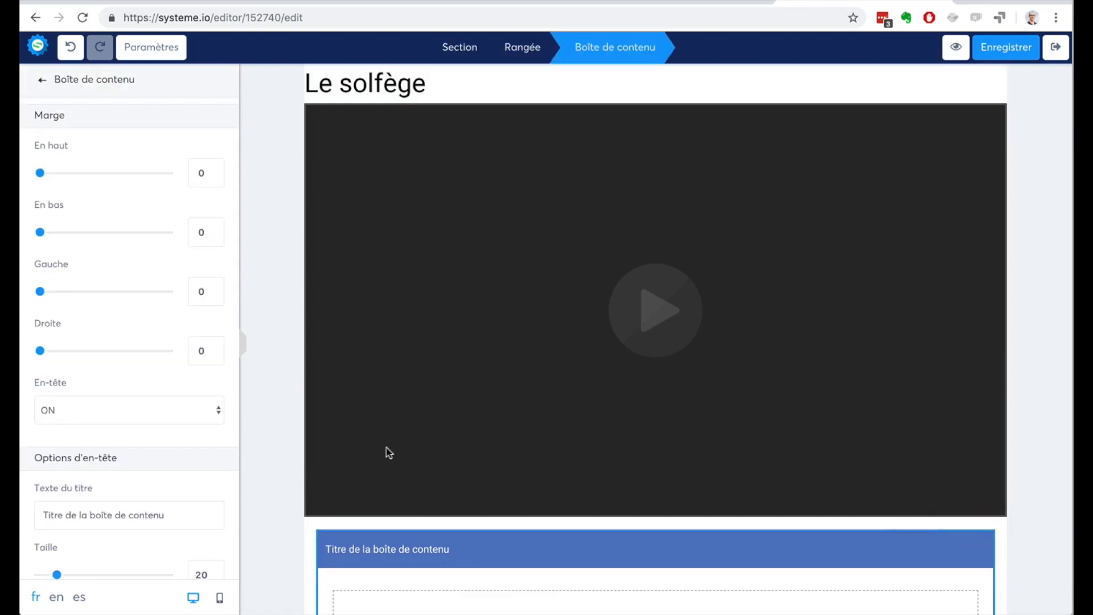
pyautogui.scroll(-1, 105, 385)
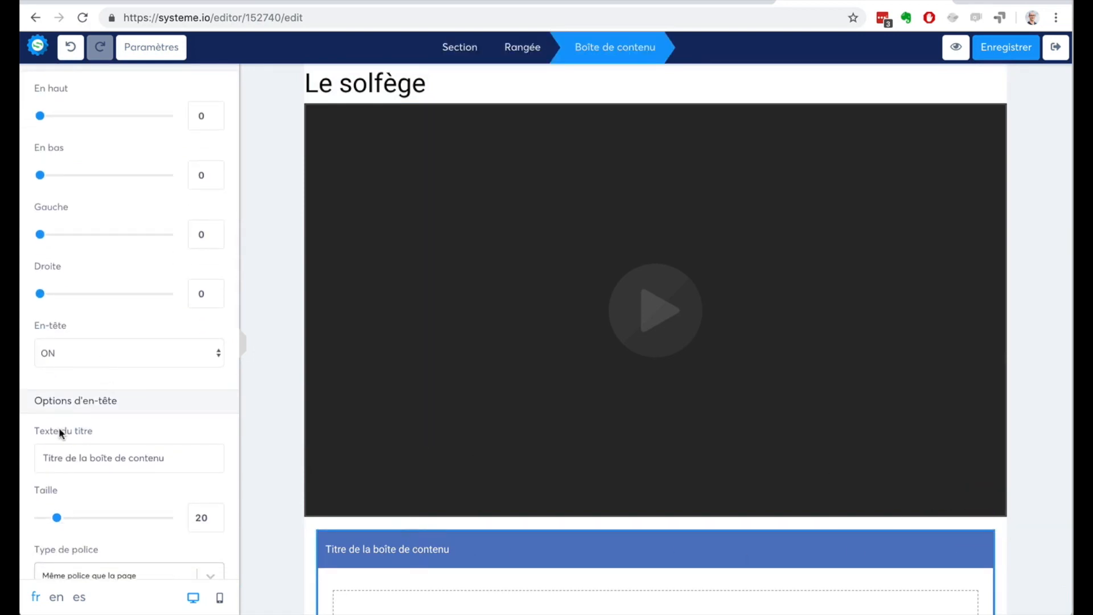
pyautogui.moveTo(180, 466); pyautogui.dragTo(20, 452)
pyautogui.write('Re')
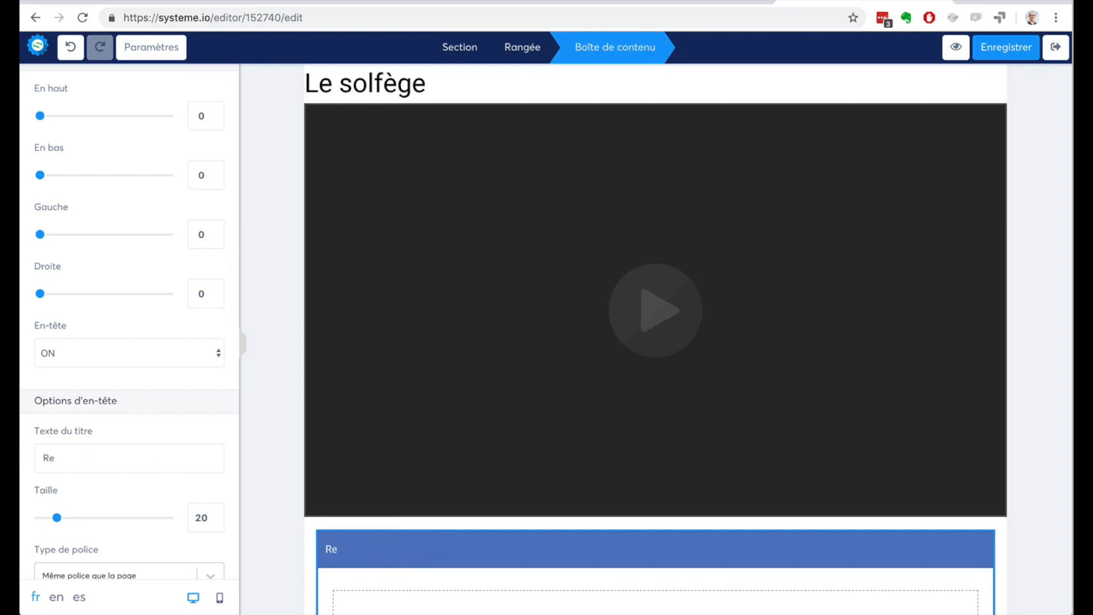
pyautogui.write('wsossources')
pyautogui.click(262, 374)
# Step: Insert a bullet list inside the "Ressources" box and set its icon to the circled check mark "flaticon-interface"
pyautogui.scroll(-2, 974, 439)
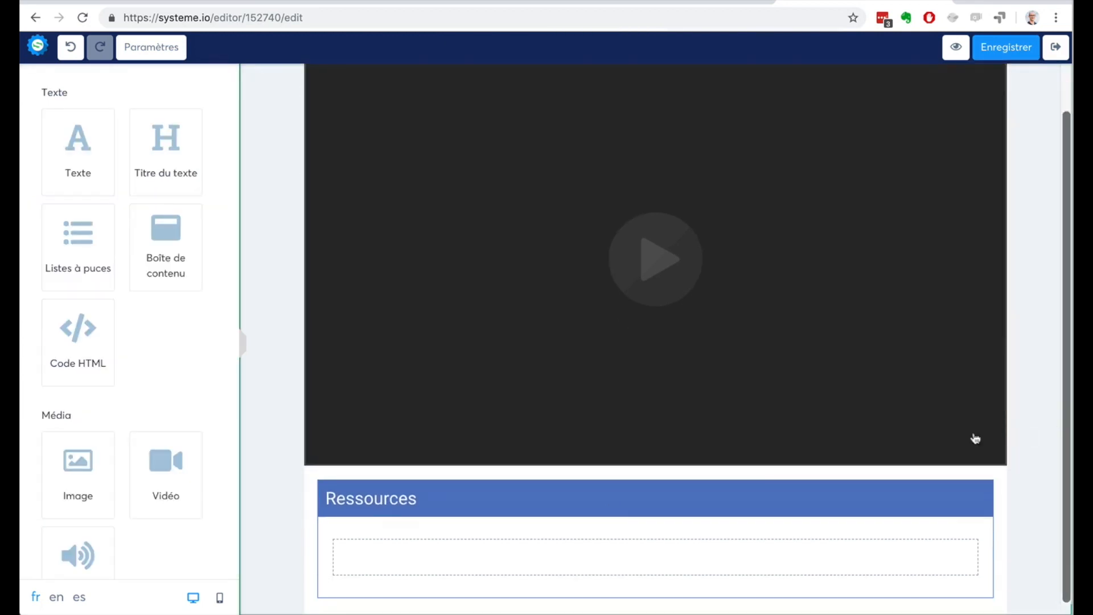
pyautogui.moveTo(72, 243); pyautogui.dragTo(438, 539)
pyautogui.scroll(-1, 1046, 461)
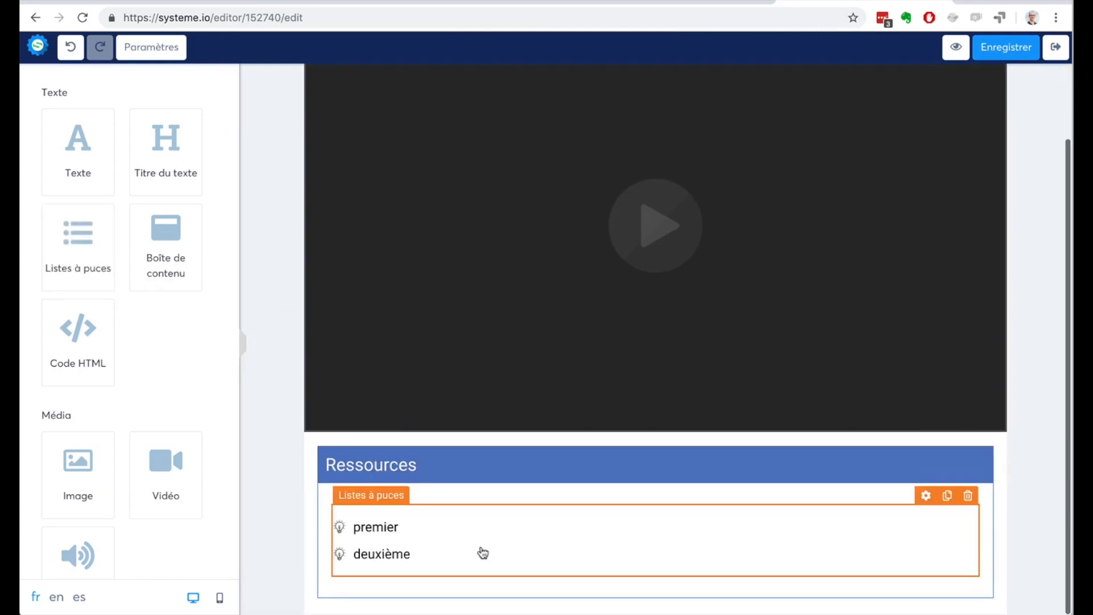
pyautogui.click(353, 535)
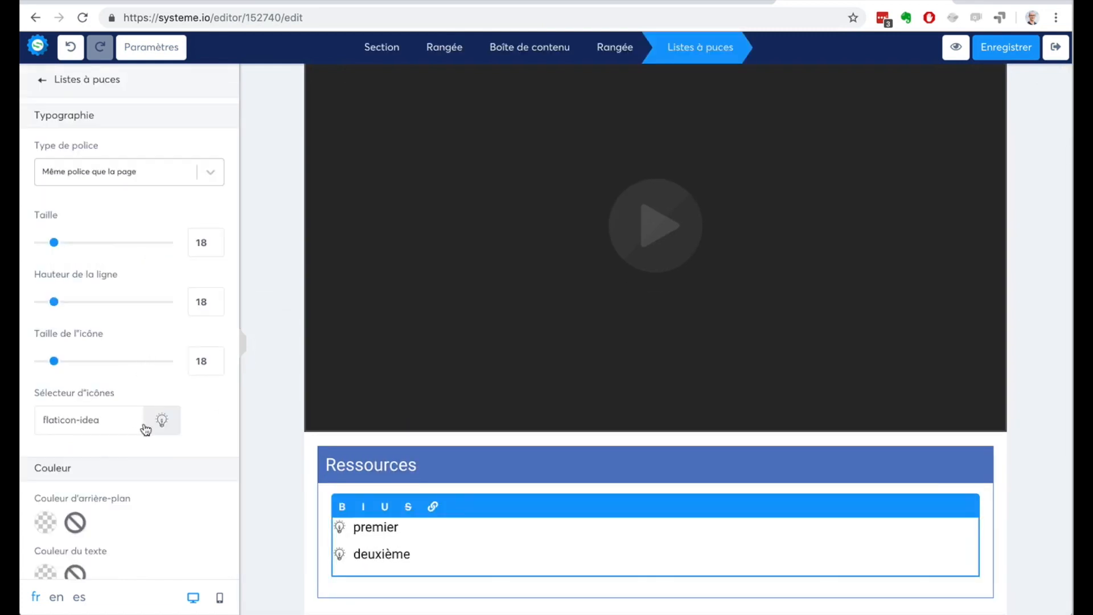
pyautogui.click(162, 419)
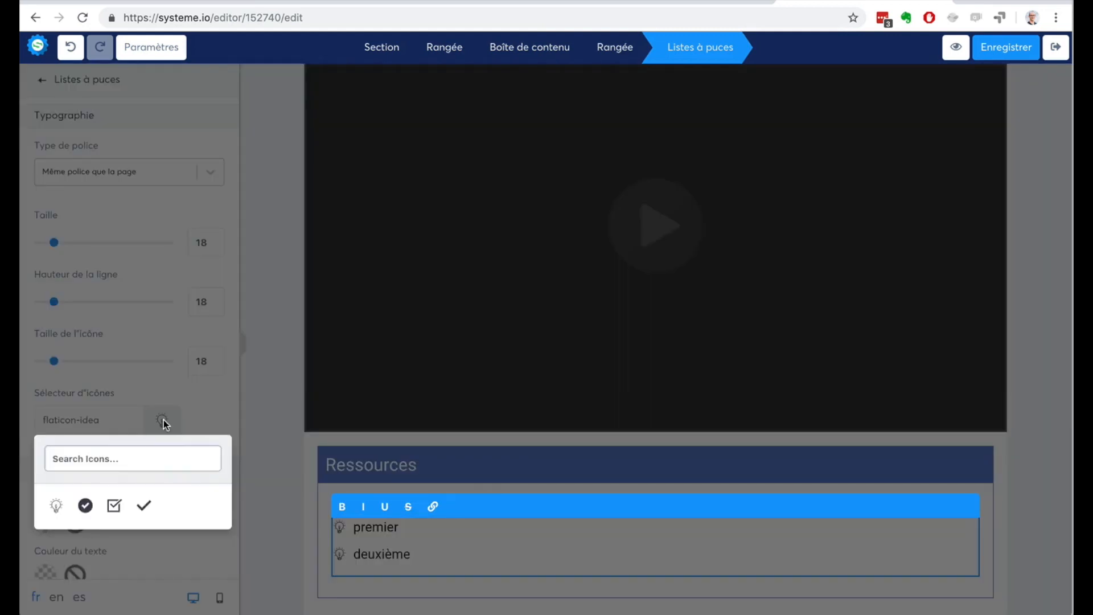
pyautogui.click(86, 505)
# Step: Set the bullet list's icon colour to green 7ED321
pyautogui.scroll(-3, 159, 525)
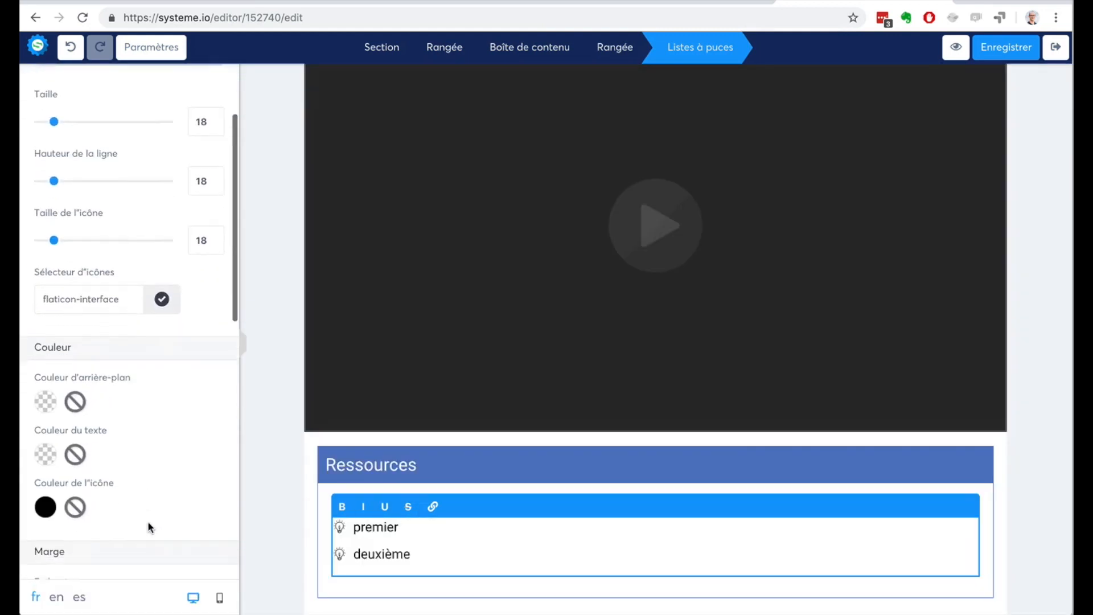
pyautogui.click(53, 443)
pyautogui.scroll(-4, 163, 509)
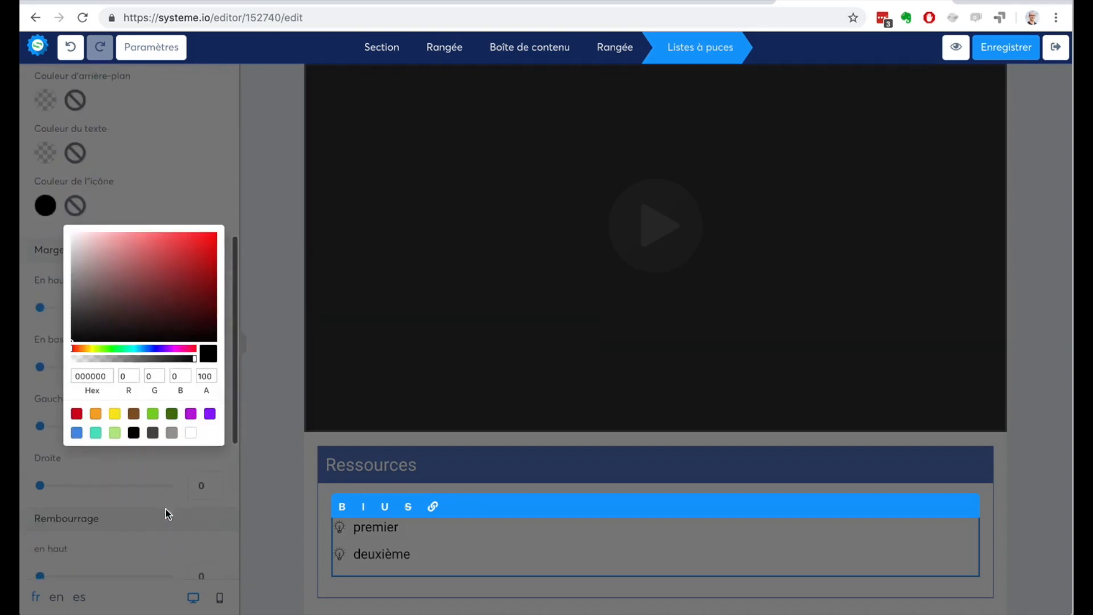
pyautogui.click(152, 415)
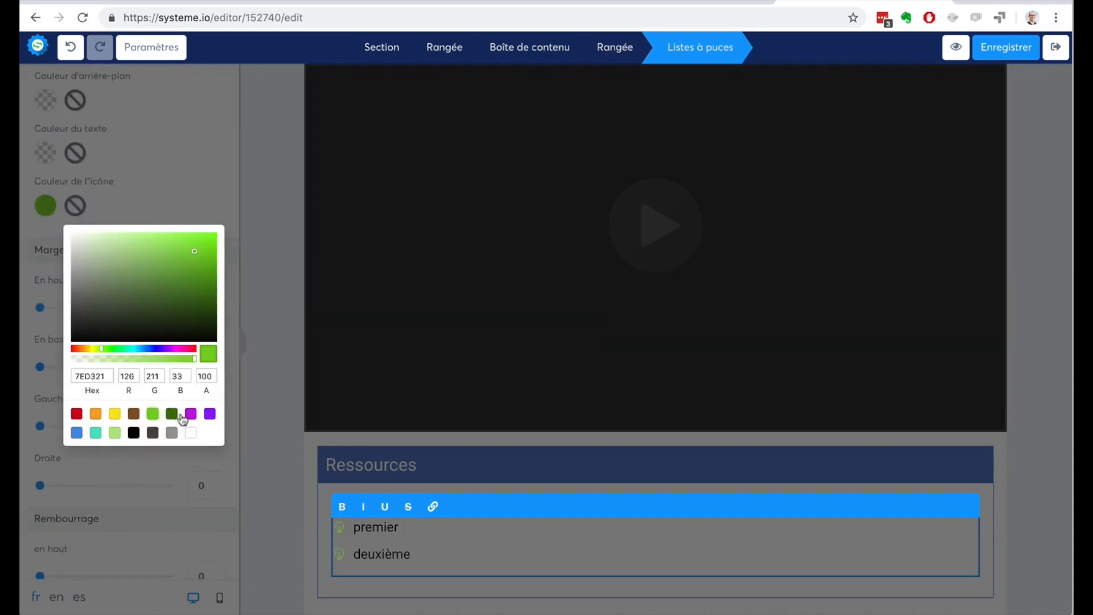
pyautogui.click(1006, 455)
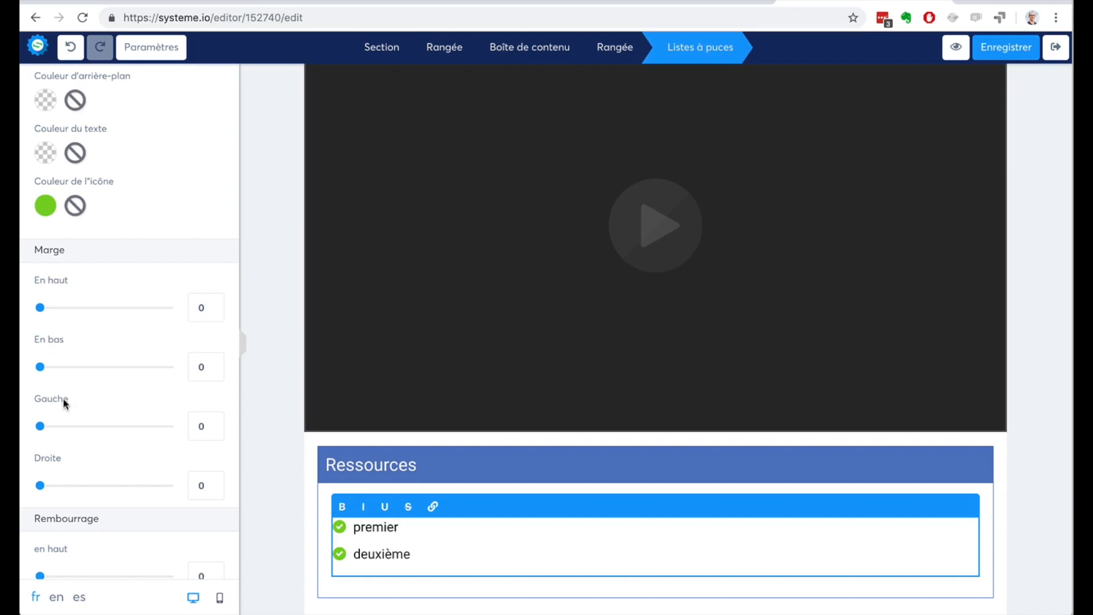
# Step: Replace the first bullet with the text "Livre tatata" formatted as a link without a URL, and save and exit the page
pyautogui.moveTo(399, 526); pyautogui.dragTo(365, 526)
pyautogui.write('Livre tatata')
pyautogui.moveTo(421, 528); pyautogui.dragTo(353, 527)
pyautogui.click(433, 506)
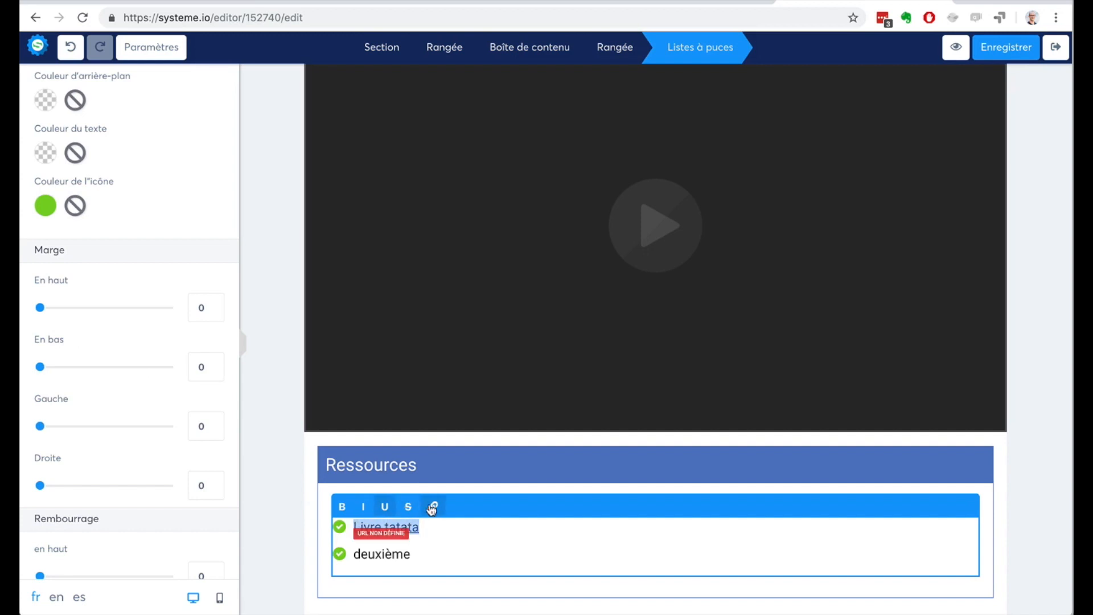
pyautogui.click(372, 527)
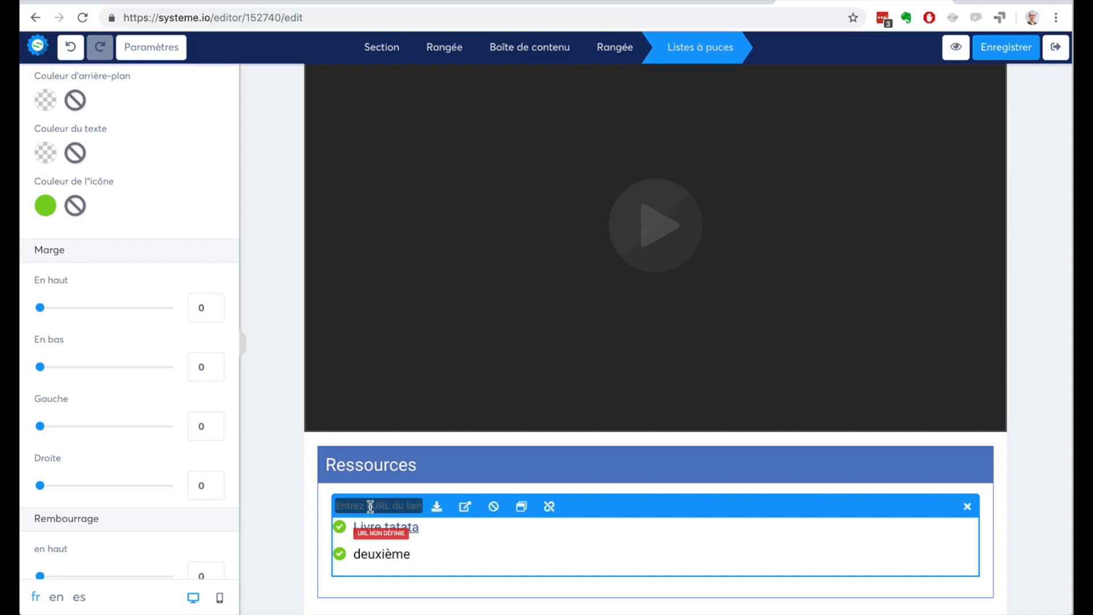
pyautogui.click(967, 506)
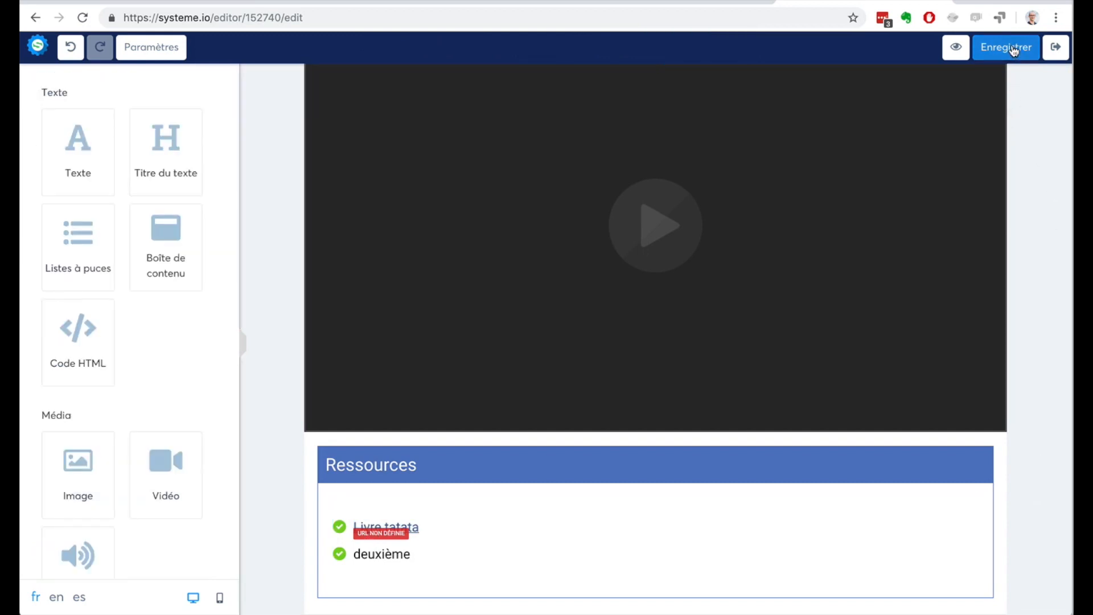
pyautogui.click(1055, 47)
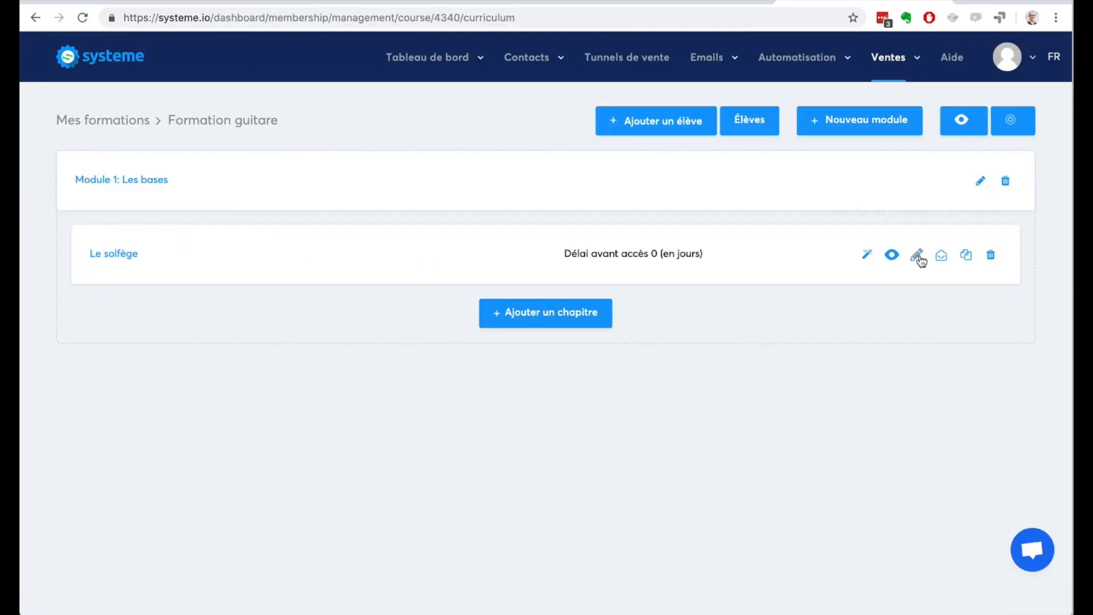
# Step: Duplicate the "Le solfège" chapter and change the copy's page heading to "La guitare", saving and returning to the course
pyautogui.click(964, 256)
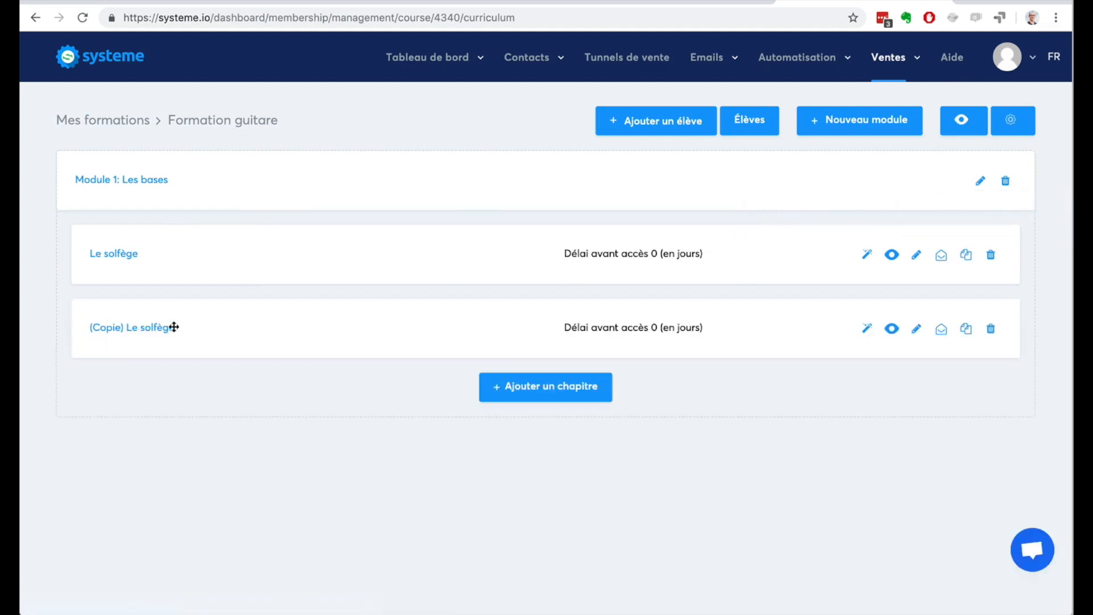
pyautogui.click(166, 329)
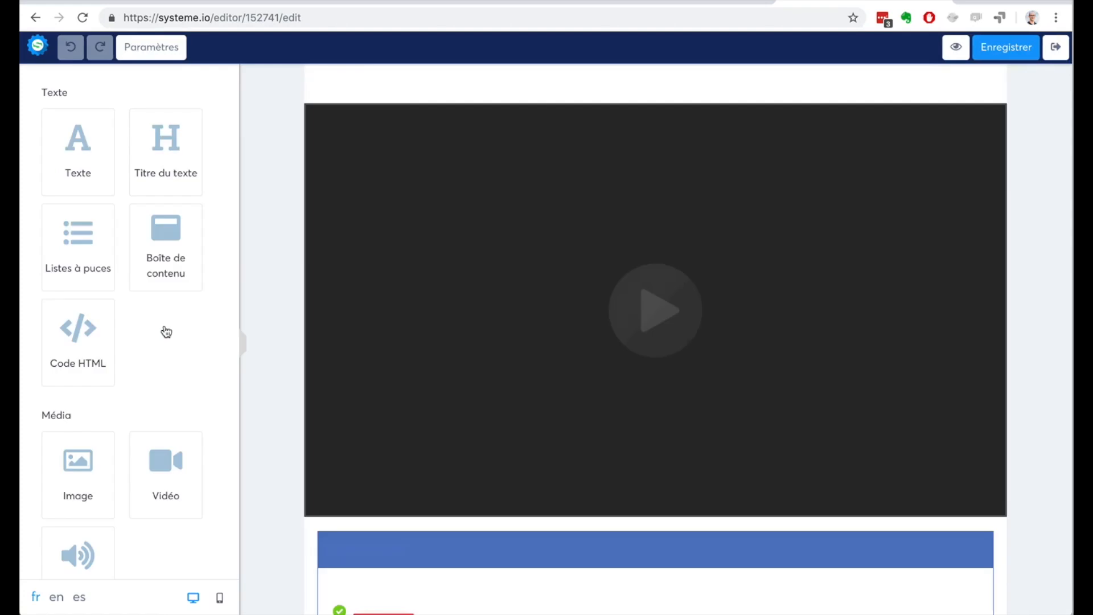
pyautogui.click(418, 88)
pyautogui.moveTo(428, 85); pyautogui.dragTo(291, 80)
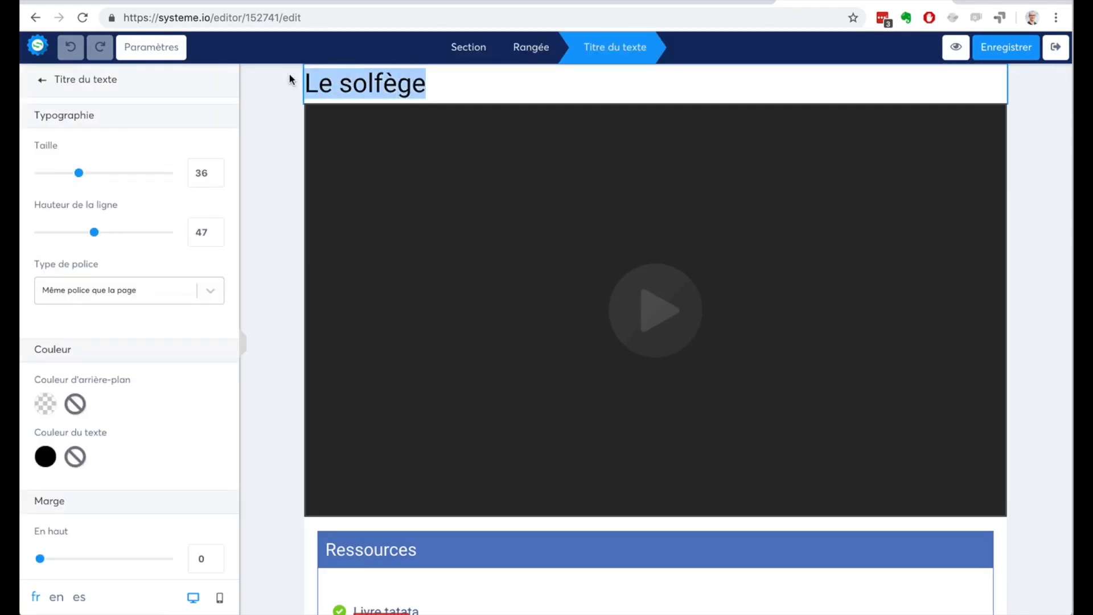
pyautogui.write('La guitare')
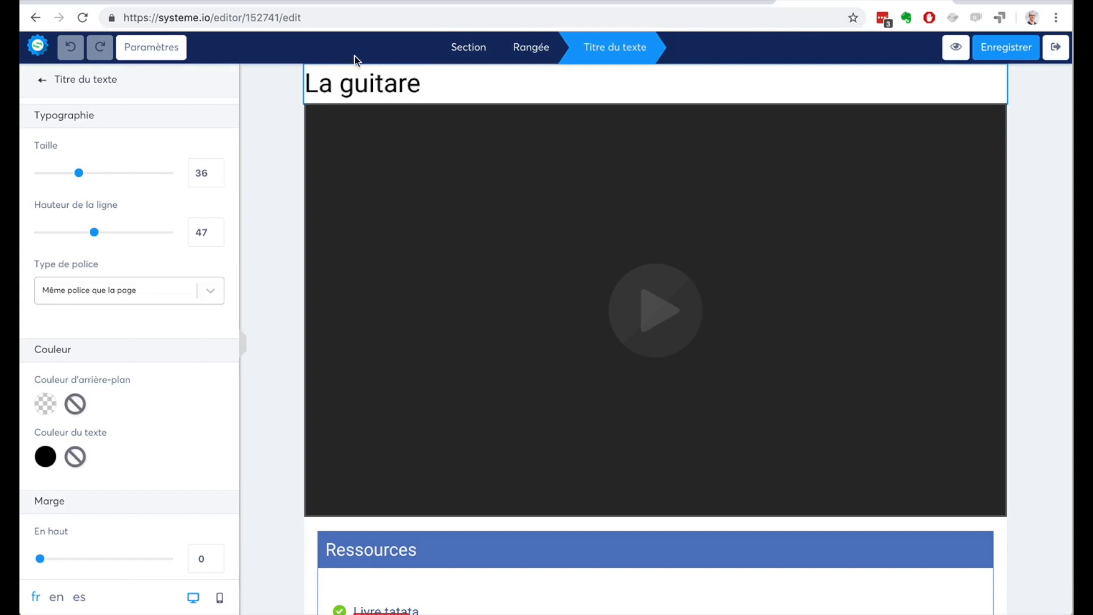
pyautogui.click(1004, 47)
pyautogui.click(1055, 47)
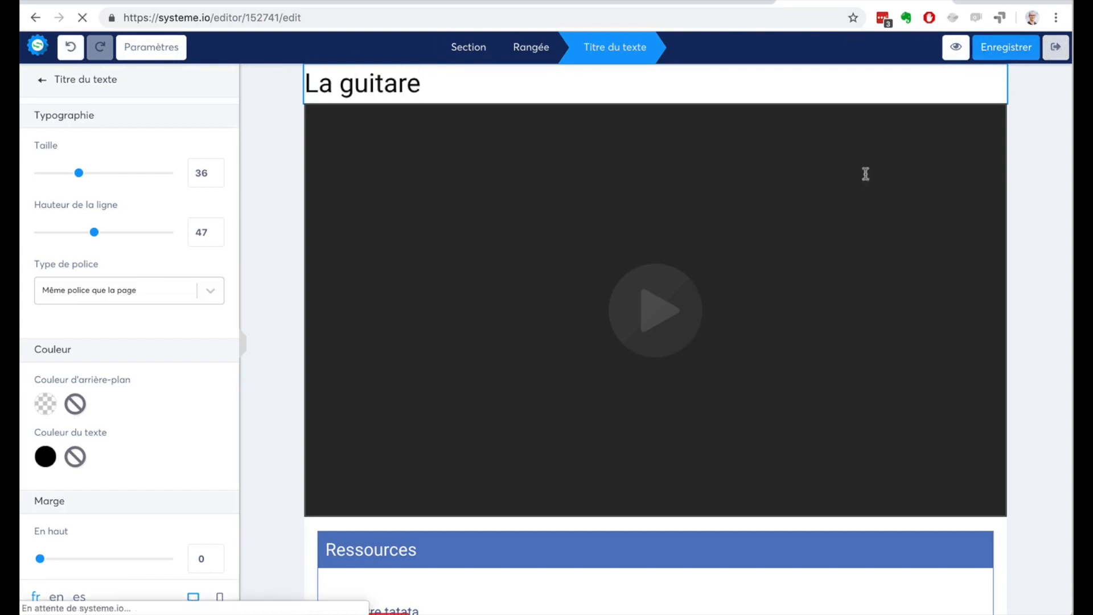
pyautogui.click(864, 334)
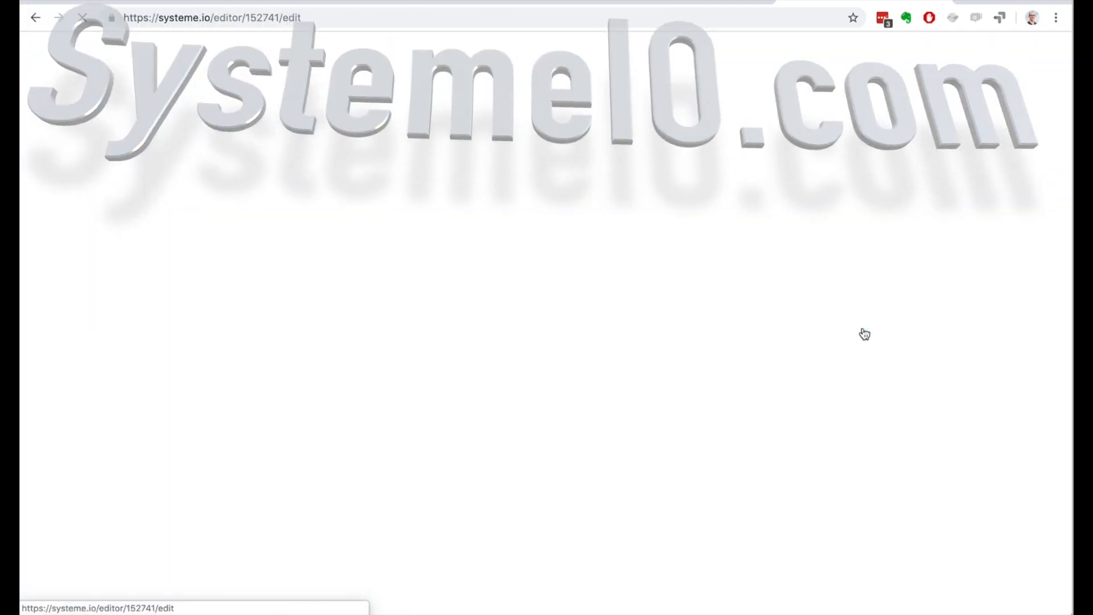
pyautogui.click(1055, 46)
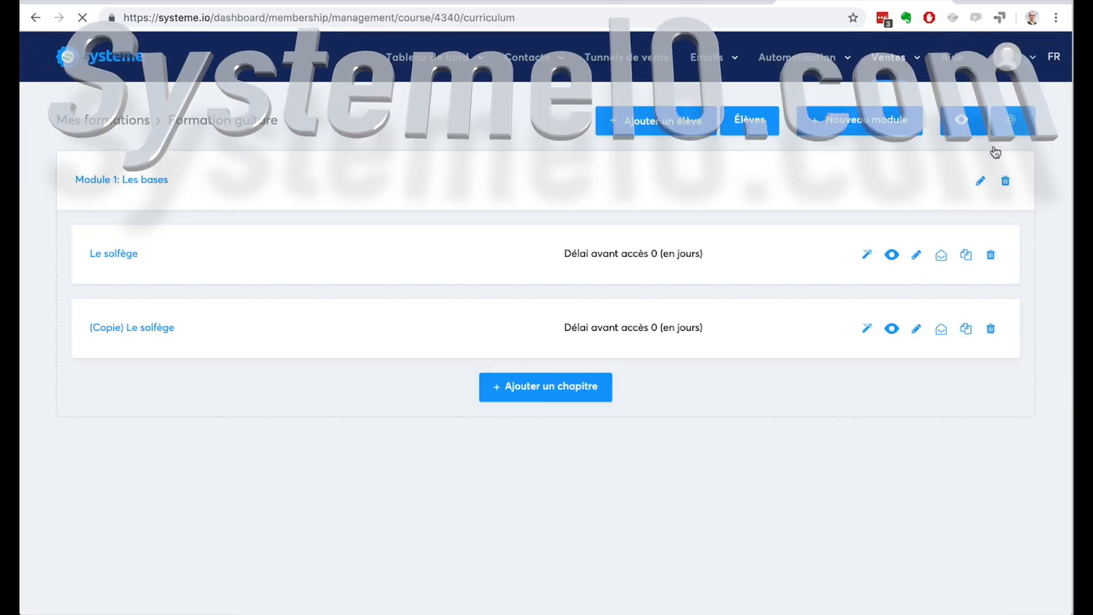
# Step: Rename the copied chapter as "La guitare" and save it
pyautogui.click(916, 328)
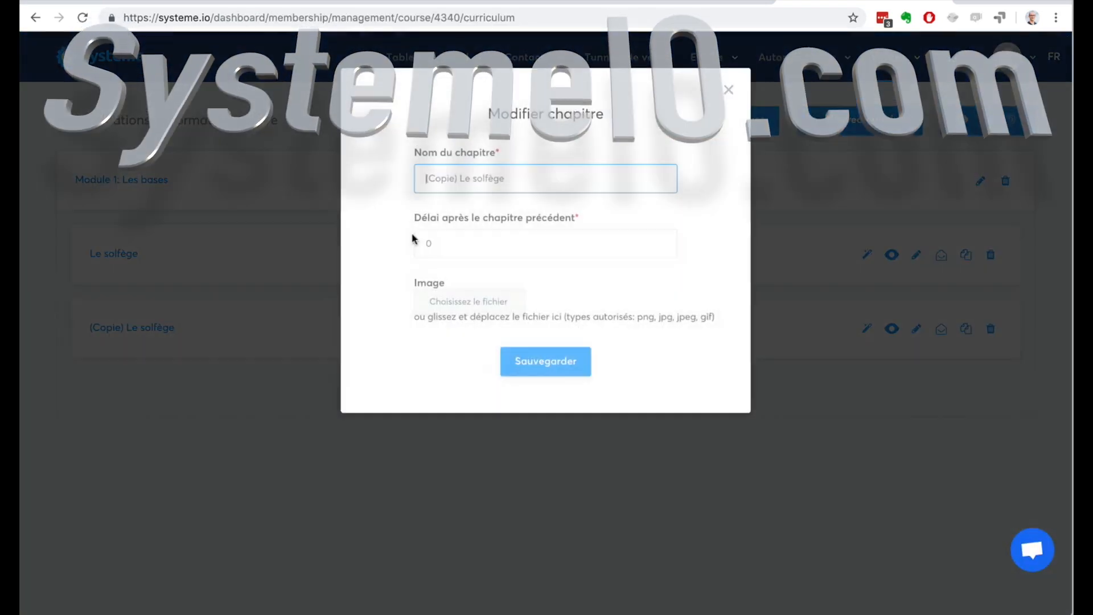
pyautogui.moveTo(506, 179); pyautogui.dragTo(384, 173)
pyautogui.write('La ')
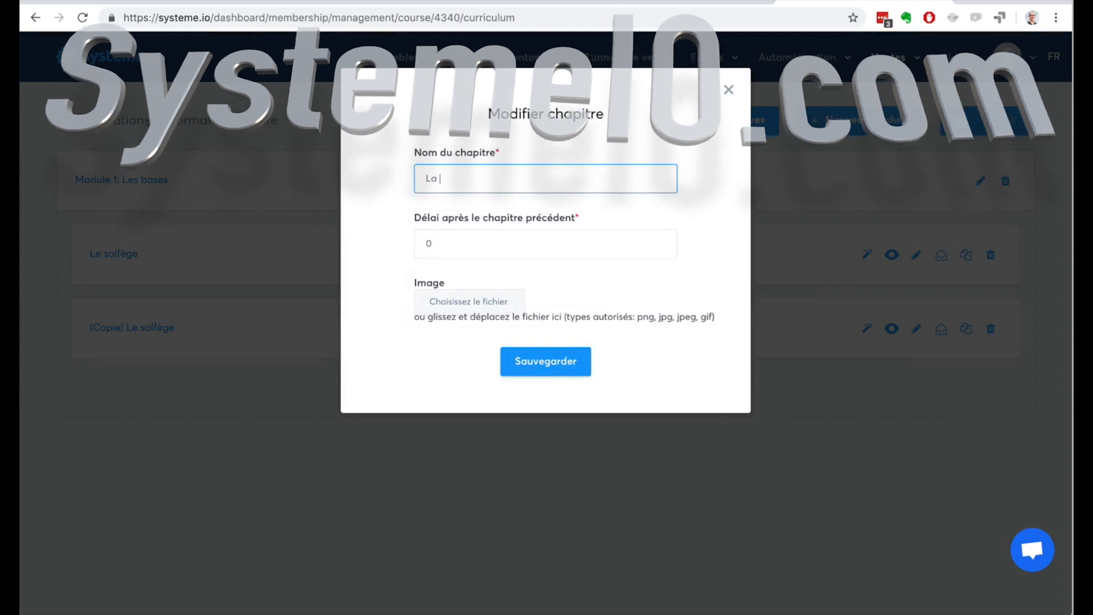
pyautogui.write('guitare')
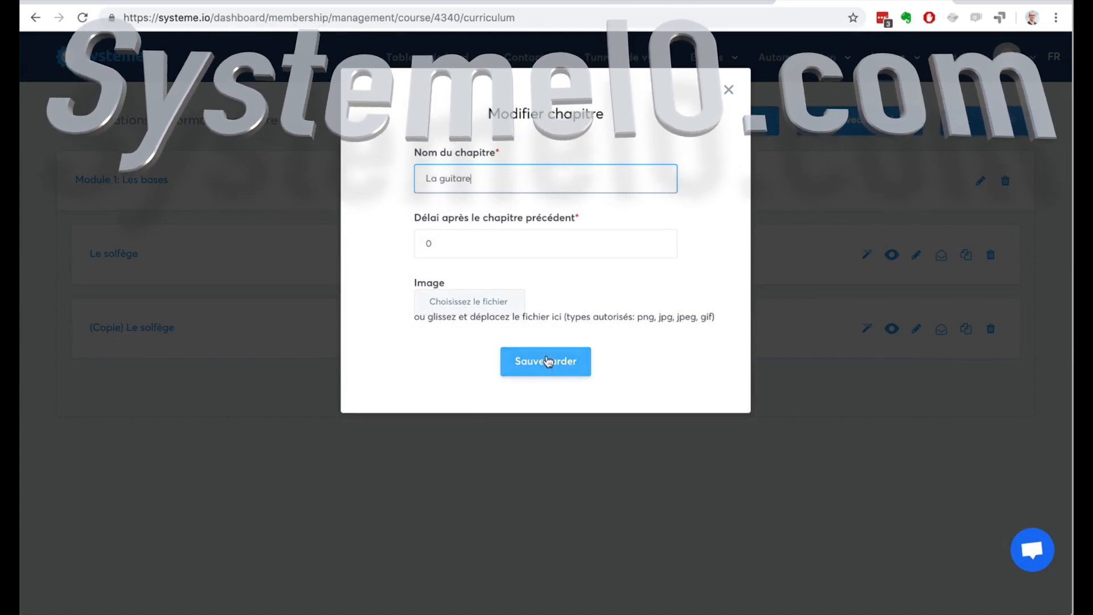
pyautogui.click(548, 361)
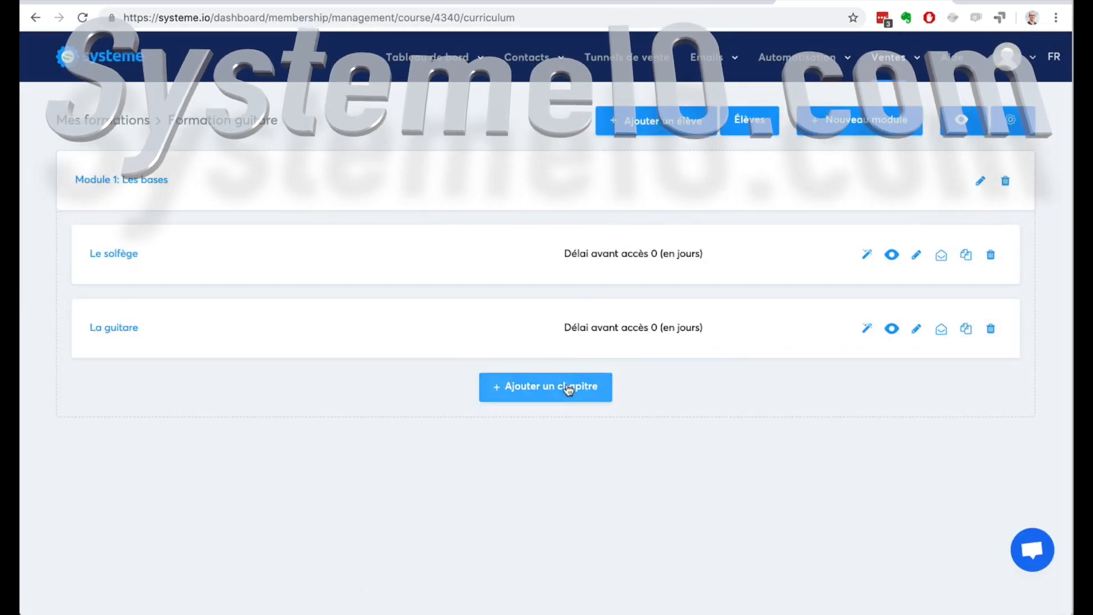
# Step: Create a new course module named "Module 2" with its title shown to students
pyautogui.click(831, 131)
pyautogui.write('Modu')
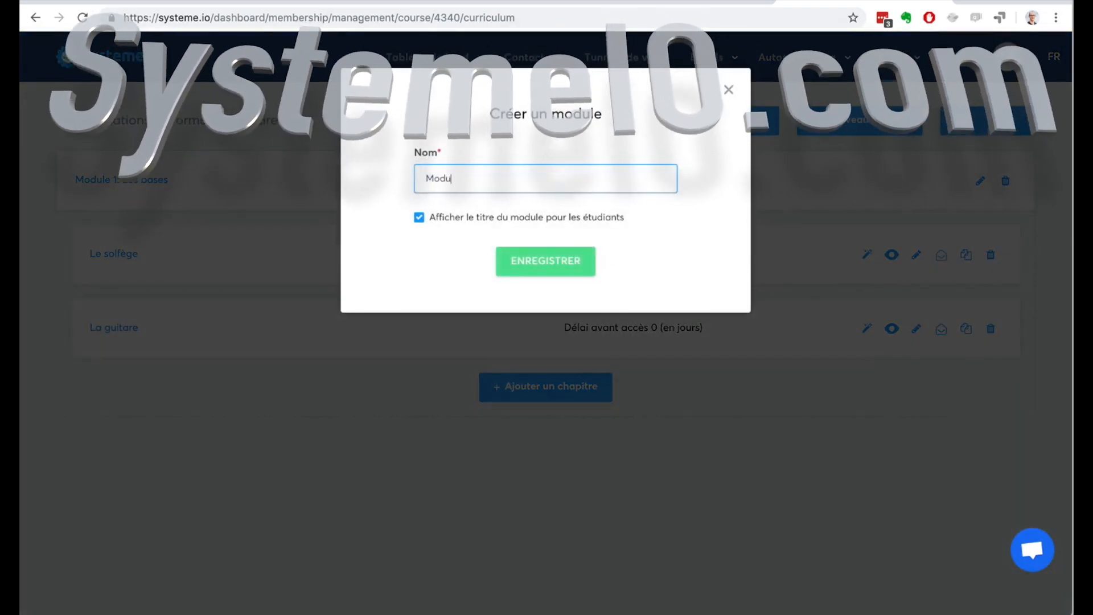
pyautogui.write('le 2')
pyautogui.click(547, 260)
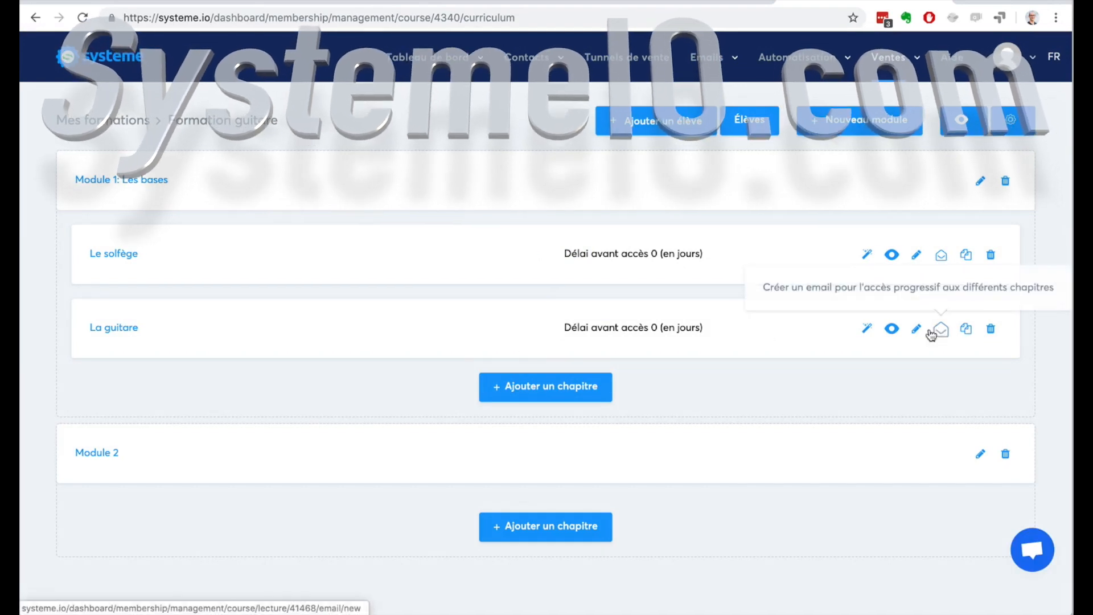
# Step: Duplicate the "La guitare" chapter and move the copy into Module 2
pyautogui.click(963, 331)
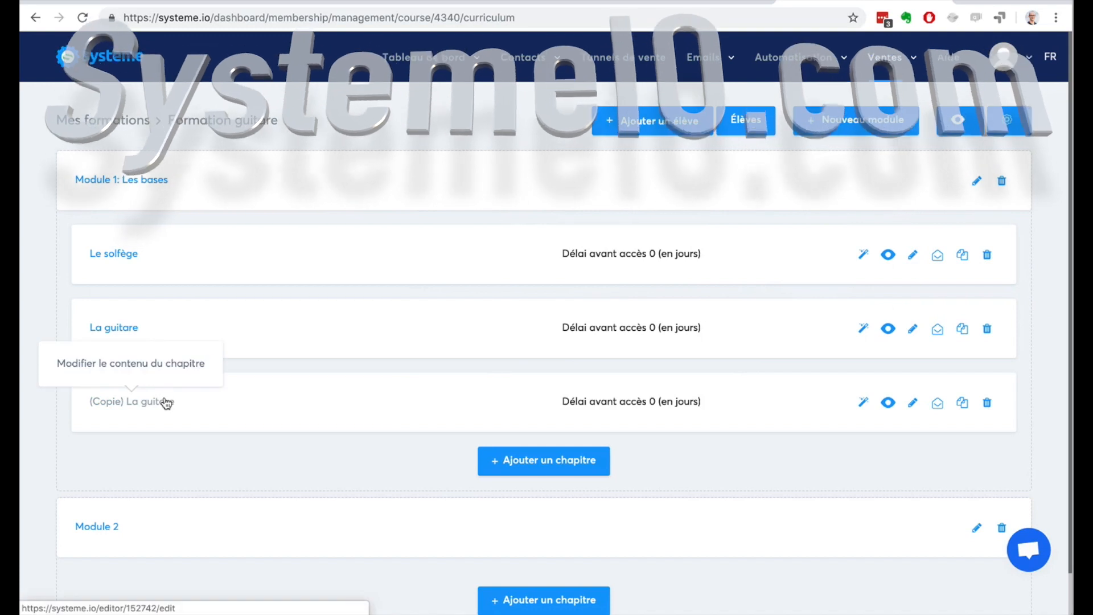
pyautogui.moveTo(166, 403); pyautogui.dragTo(318, 545)
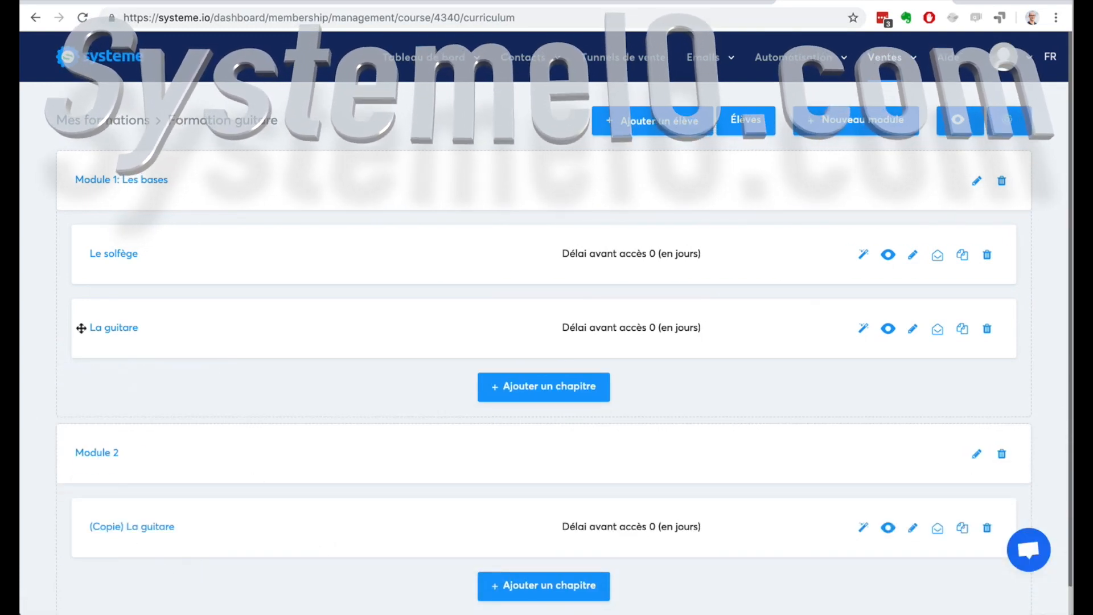
# Step: Open the copied guitar chapter's page in Module 2 to view its content, and exit the editor without changes
pyautogui.scroll(-1, 512, 305)
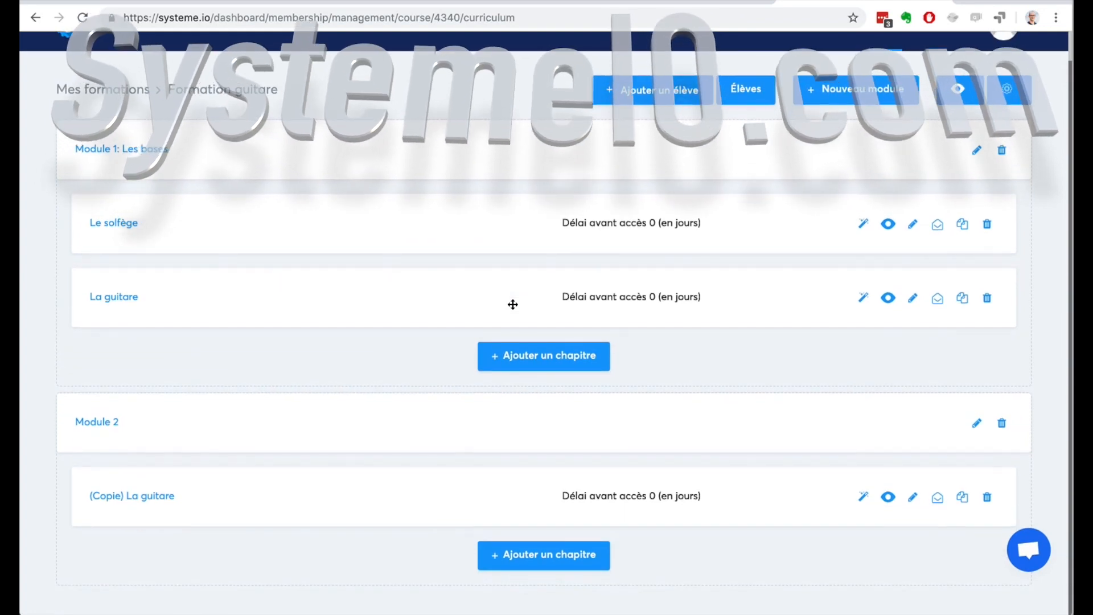
pyautogui.scroll(1, 414, 227)
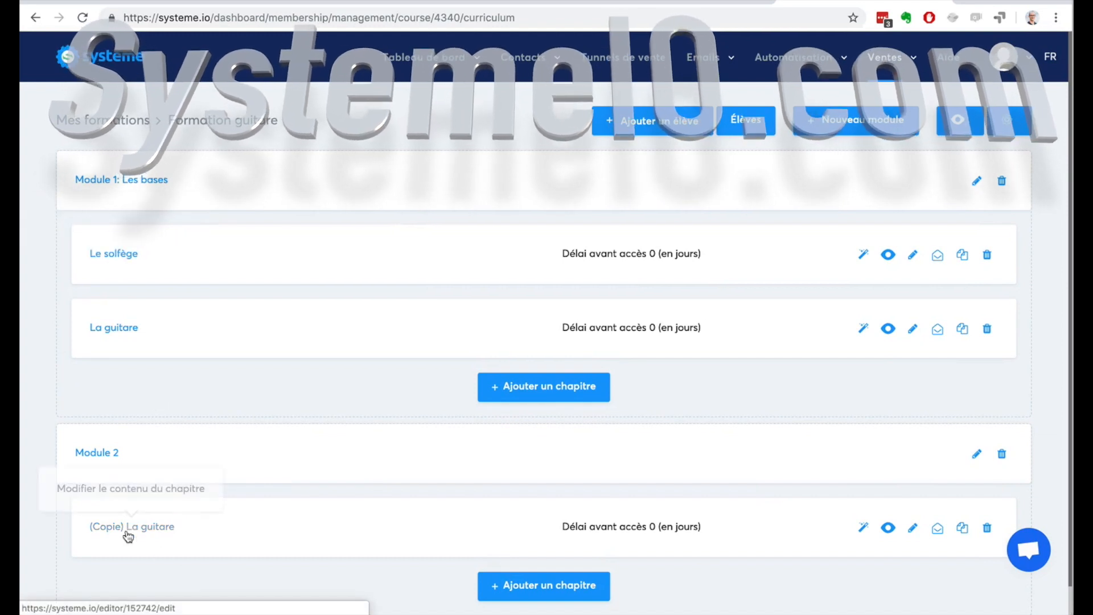
pyautogui.click(128, 532)
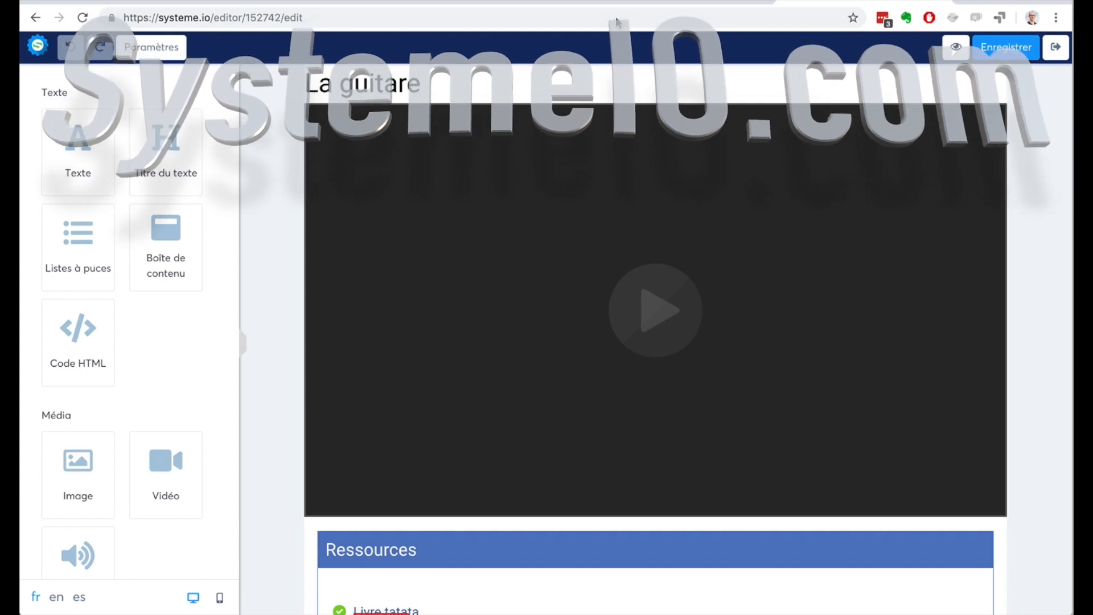
pyautogui.click(1059, 47)
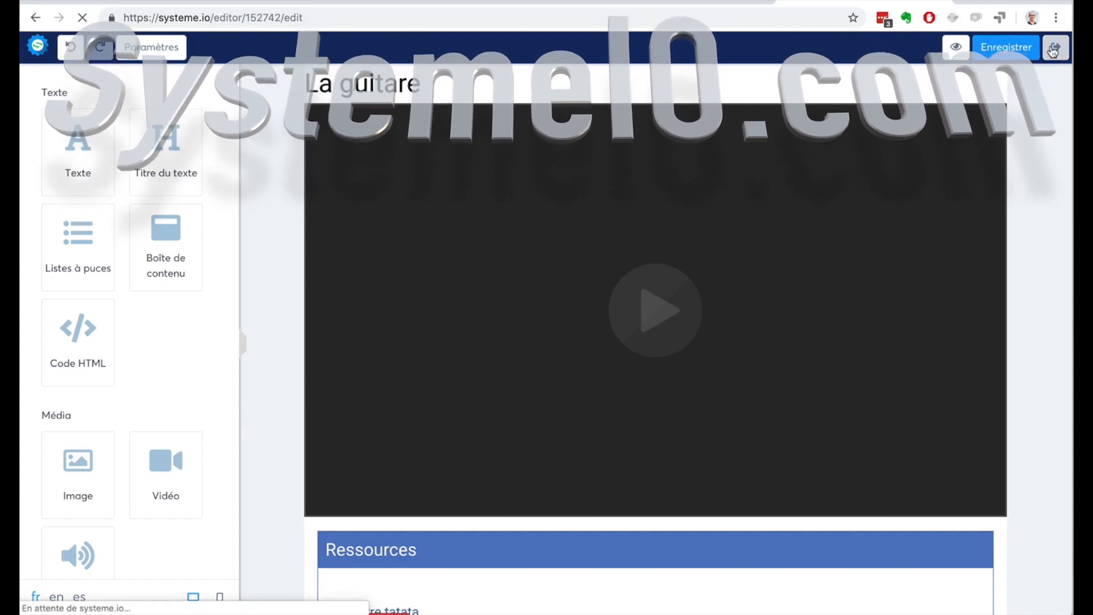